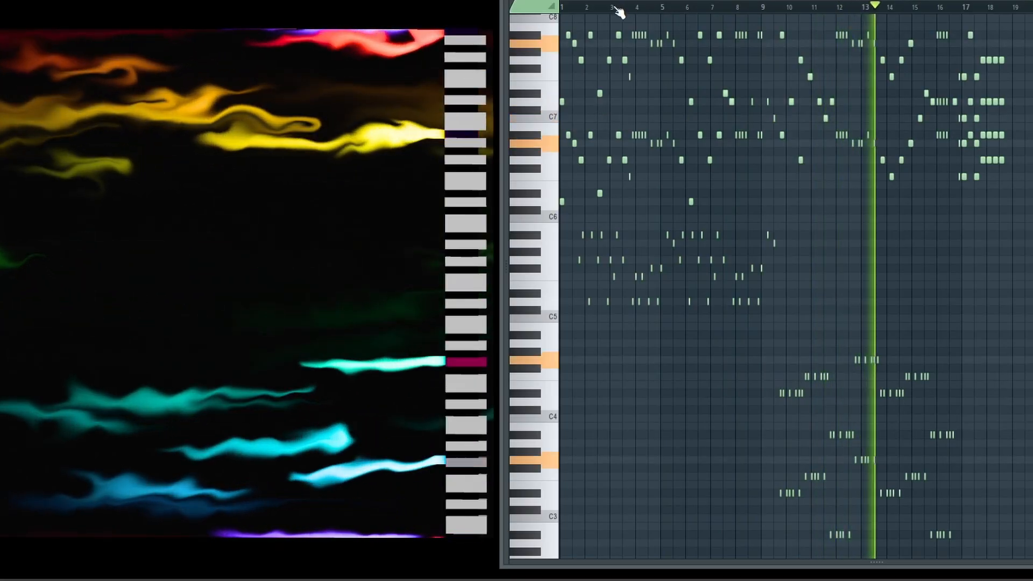
- Stop the playback of the piano roll pattern
{"action": "key", "text": "space"}
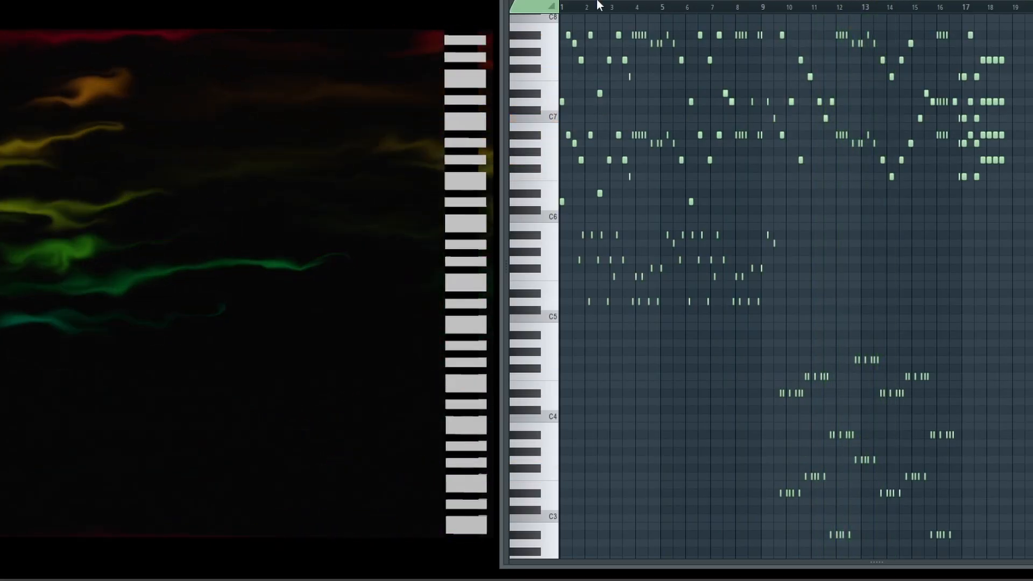
{"action": "key", "text": "z"}
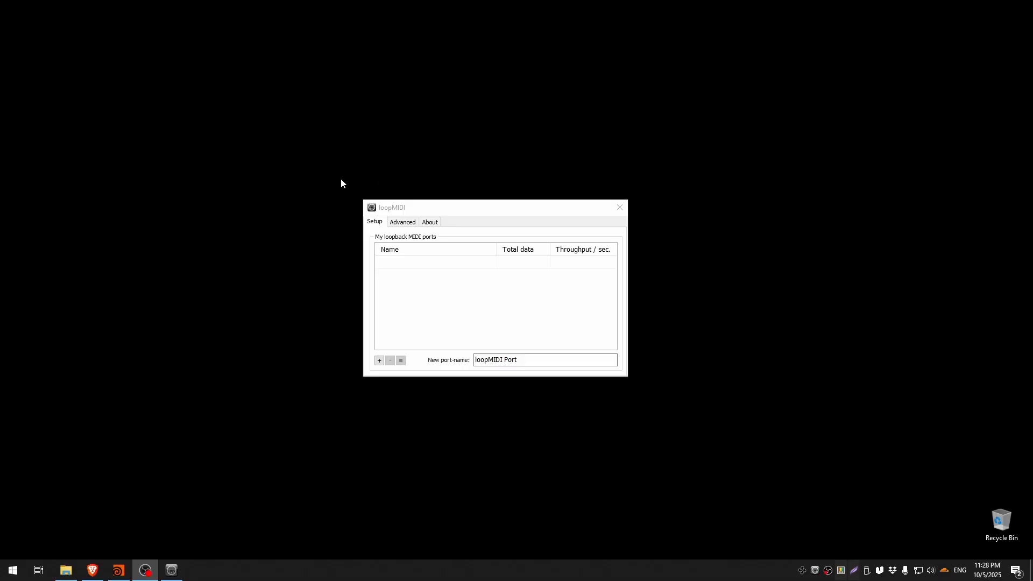
- Create a loopback MIDI port named "Houdini FL Connect" in loopMIDI
{"action": "left_click", "coordinate": [459, 249]}
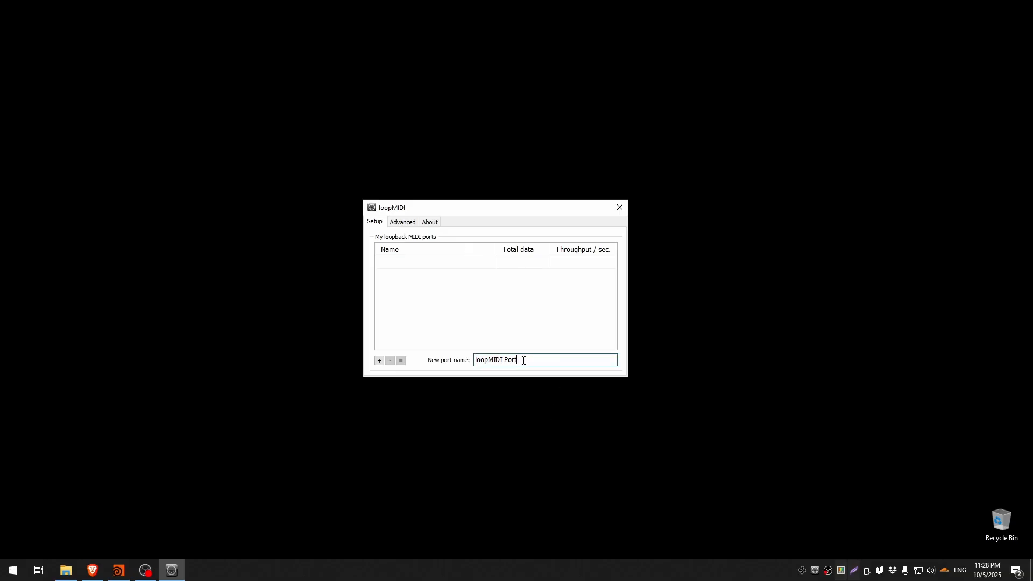
{"action": "left_click_drag", "start_coordinate": [525, 359], "coordinate": [475, 360]}
{"action": "type", "text": "Houdini FL Connect"}
{"action": "left_click", "coordinate": [380, 361]}
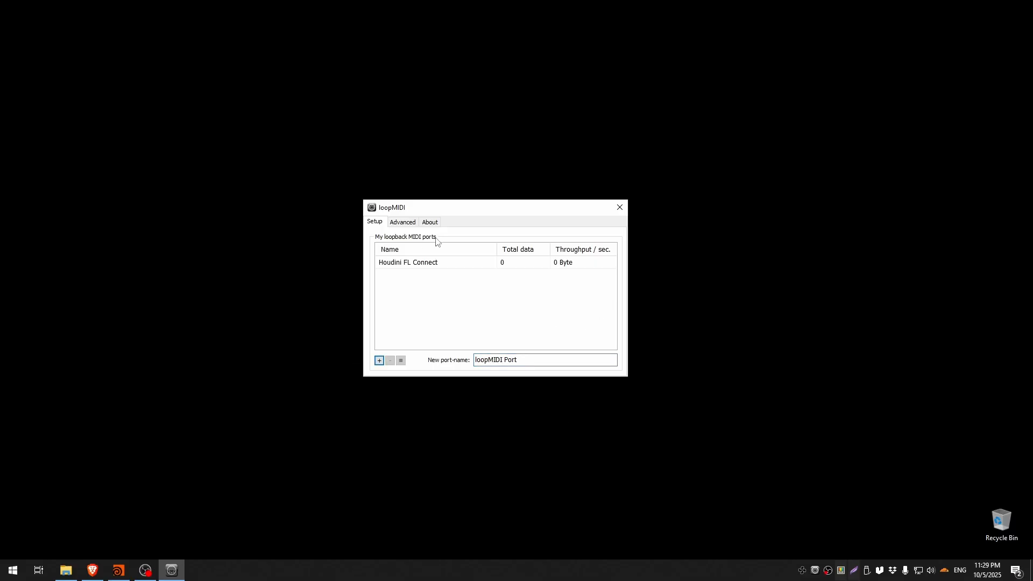
- Launch FL Studio 21 and bring up the Channel rack
{"action": "key", "text": "super"}
{"action": "type", "text": "fl"}
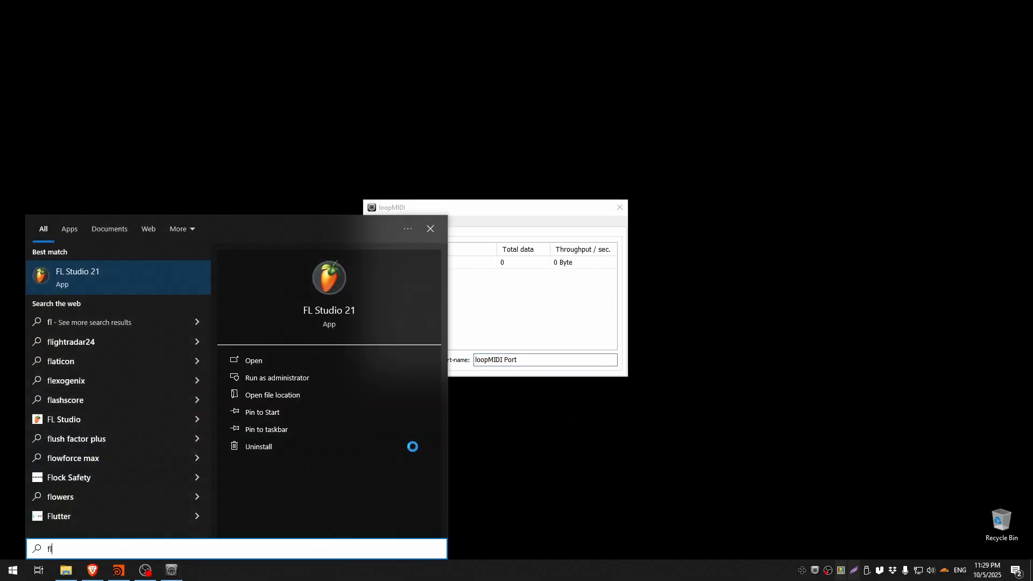
{"action": "key", "text": "Return"}
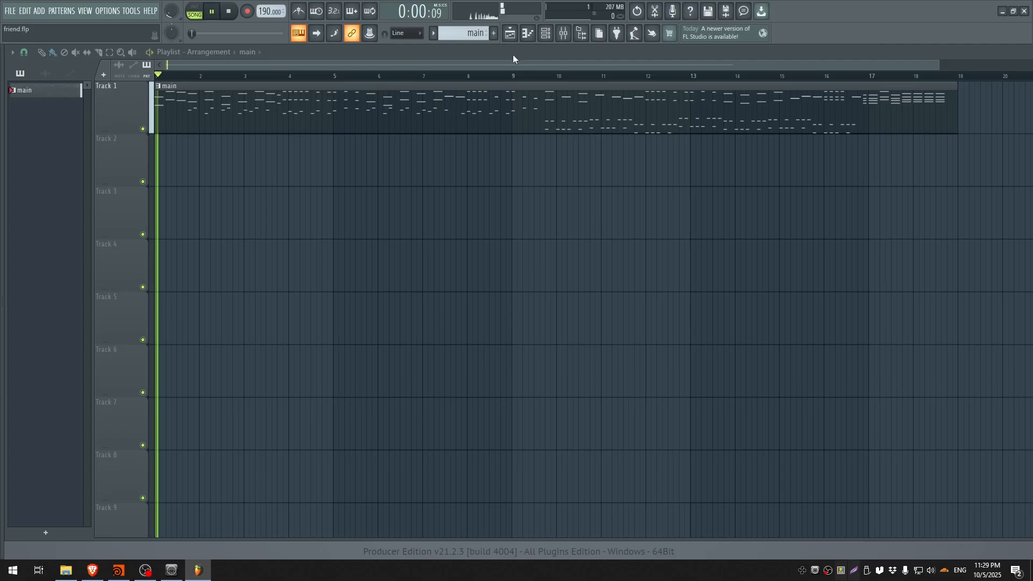
{"action": "left_click", "coordinate": [558, 34]}
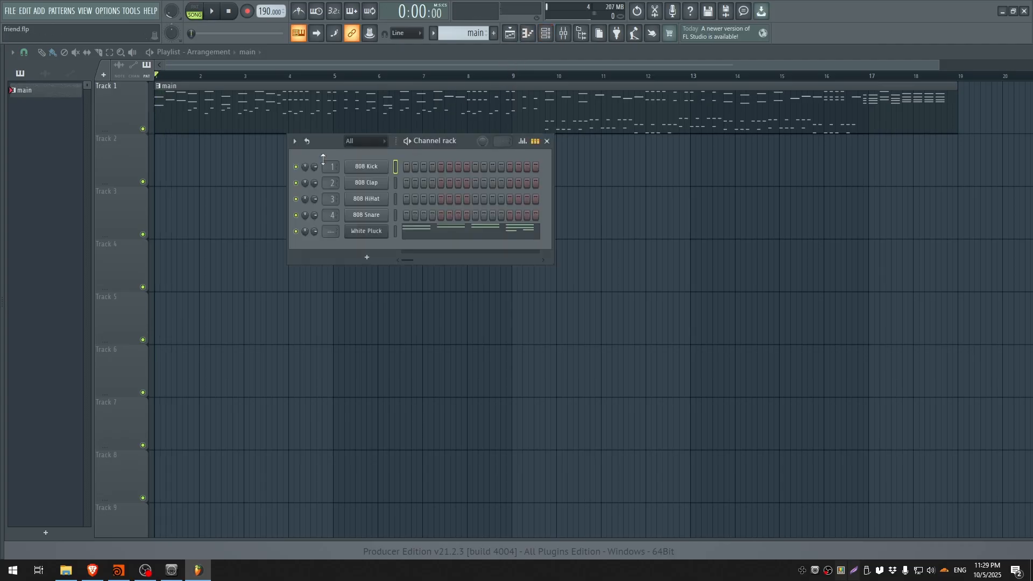
- Assign port 1 to the Houdini FL Connect MIDI output in the MIDI settings and close them
{"action": "left_click", "coordinate": [109, 12]}
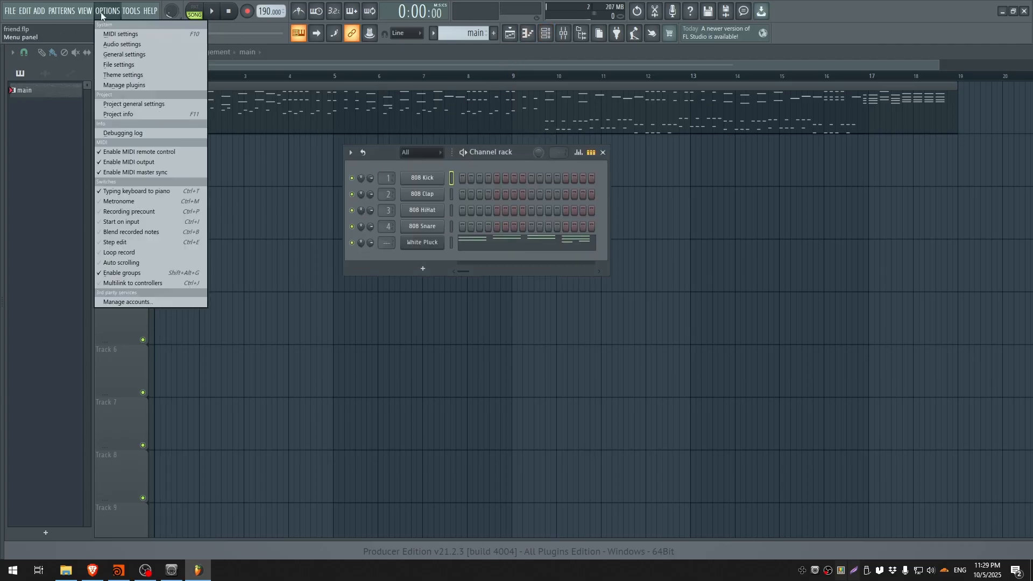
{"action": "left_click", "coordinate": [121, 34]}
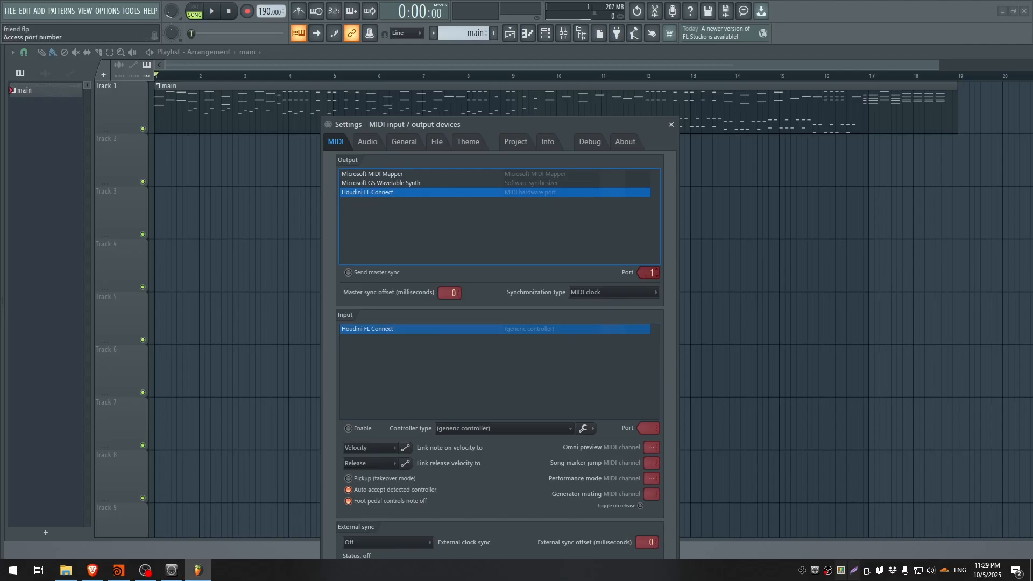
{"action": "left_click_drag", "start_coordinate": [645, 273], "coordinate": [645, 268]}
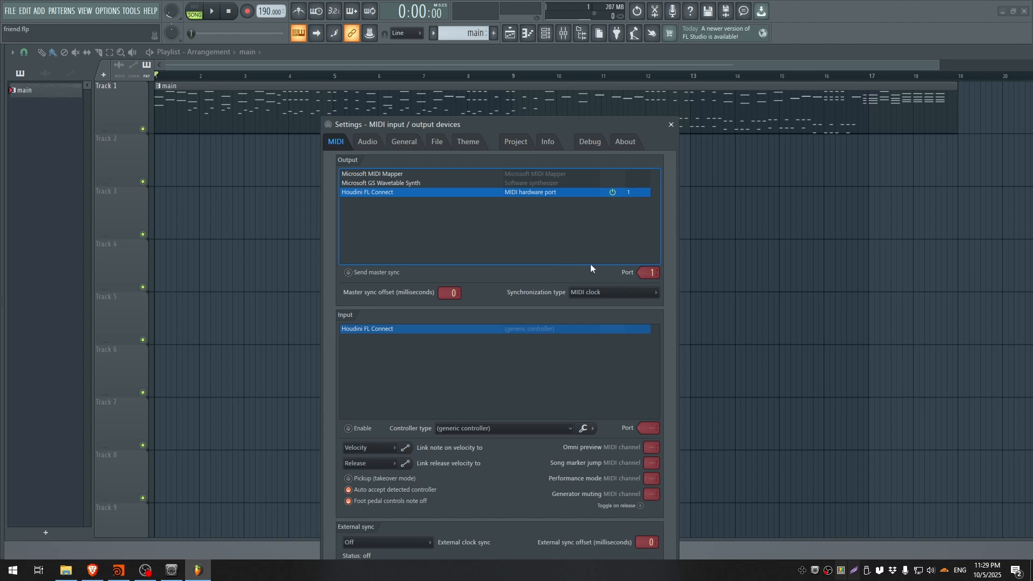
{"action": "left_click_drag", "start_coordinate": [671, 125], "coordinate": [606, 109]}
{"action": "left_click", "coordinate": [606, 110]}
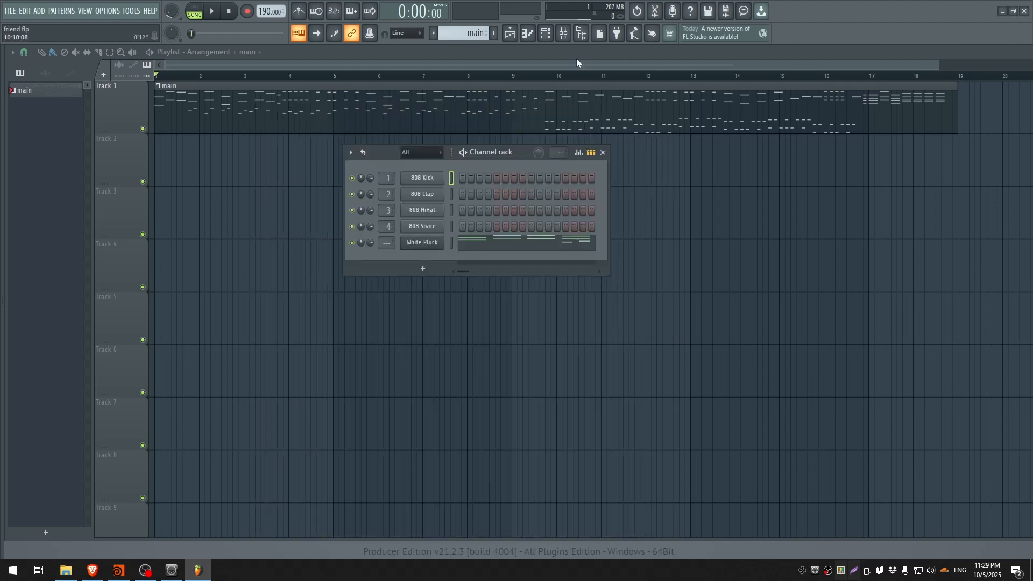
- Add a Patcher channel to the Channel rack and place its window beside the rack
{"action": "left_click", "coordinate": [422, 269]}
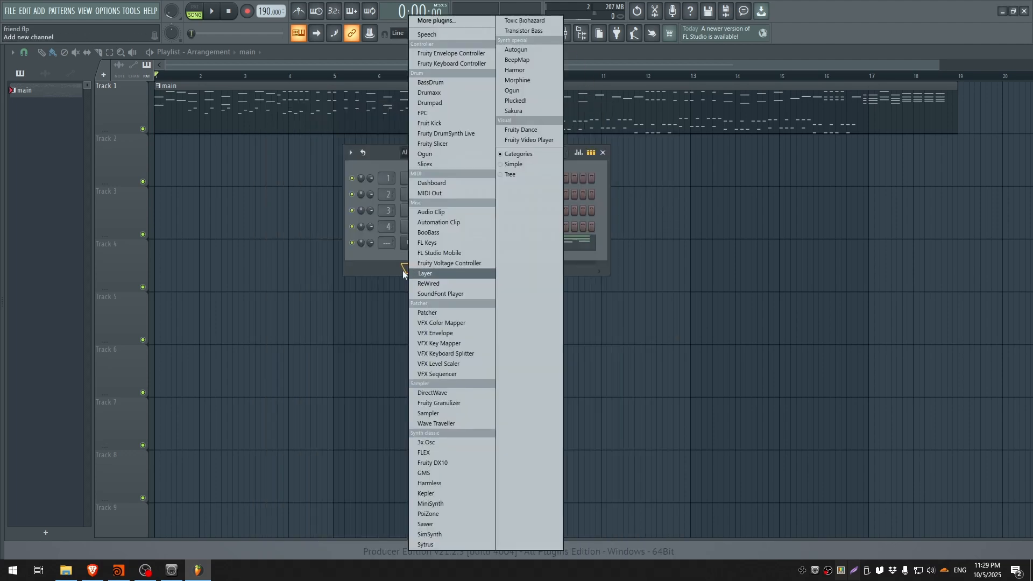
{"action": "left_click", "coordinate": [446, 323]}
{"action": "left_click_drag", "start_coordinate": [699, 220], "coordinate": [727, 143]}
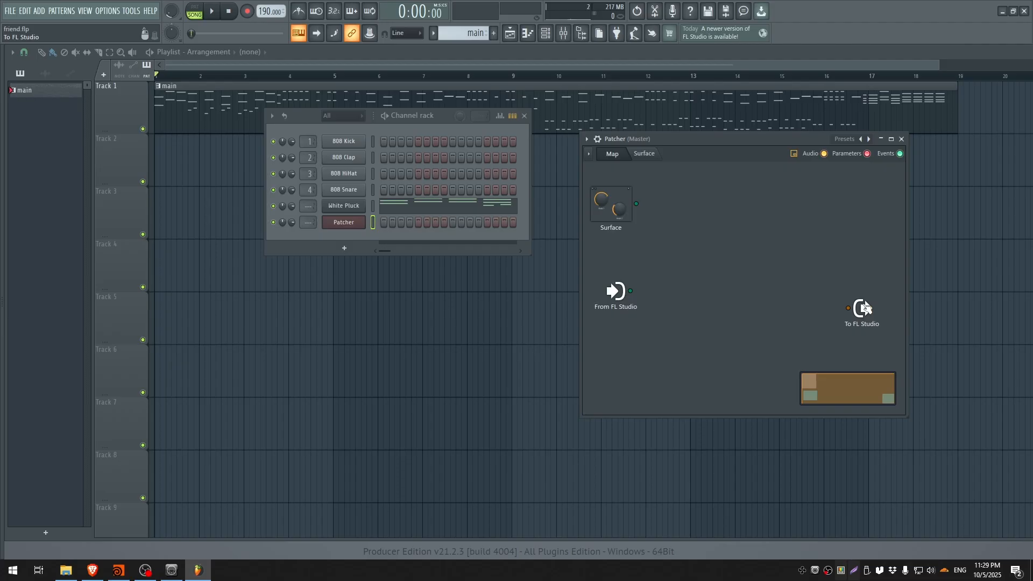
- Activate the MIDI port 1 event input on Patcher's To FL Studio module and wire From FL Studio to it
{"action": "right_click", "coordinate": [865, 307]}
{"action": "mouse_move", "coordinate": [888, 326]}
{"action": "mouse_move", "coordinate": [943, 335]}
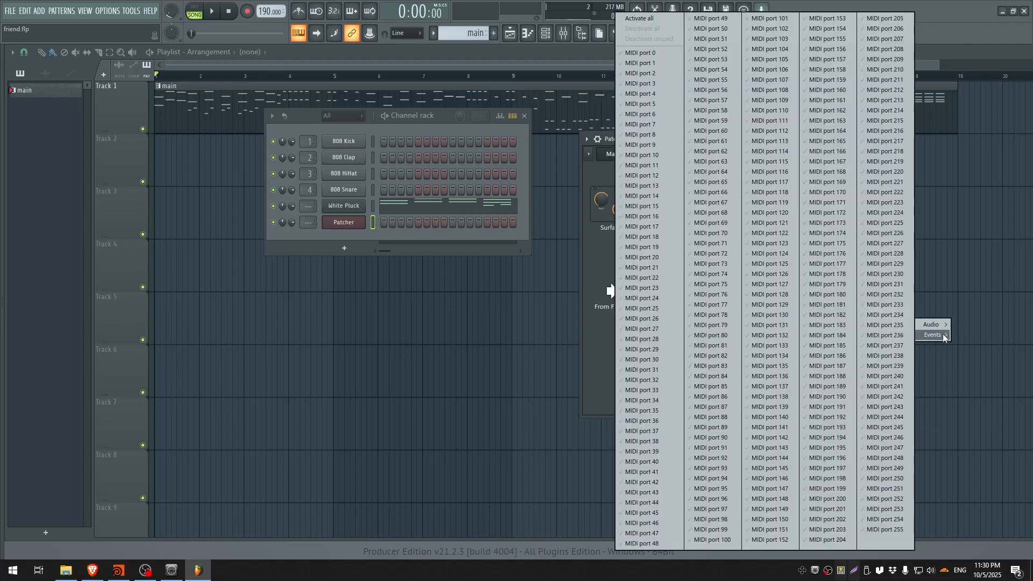
{"action": "left_click", "coordinate": [655, 64]}
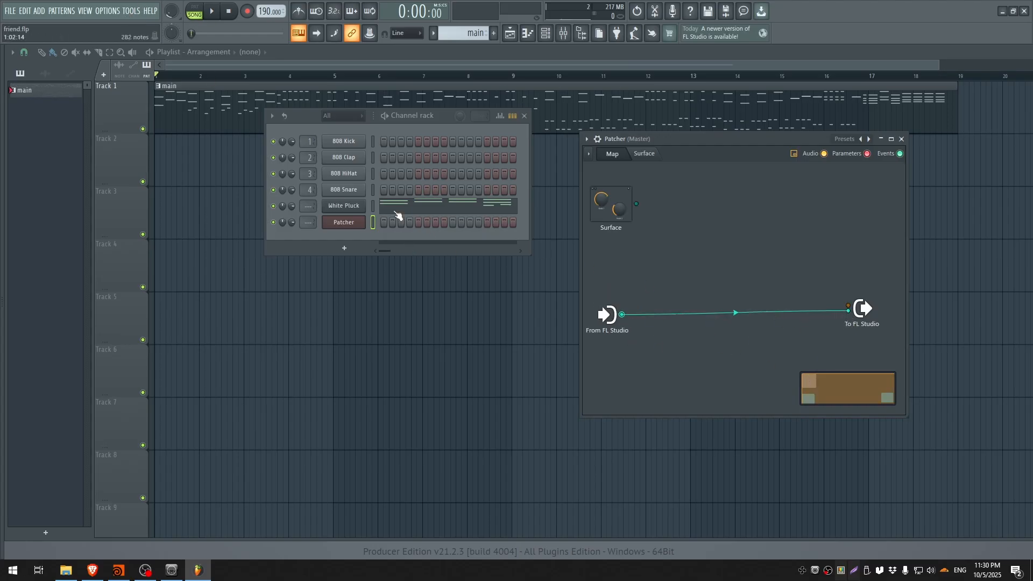
- Move the notes from the White Pluck channel to the Patcher channel
{"action": "left_click", "coordinate": [372, 206]}
{"action": "key", "text": "ctrl+x"}
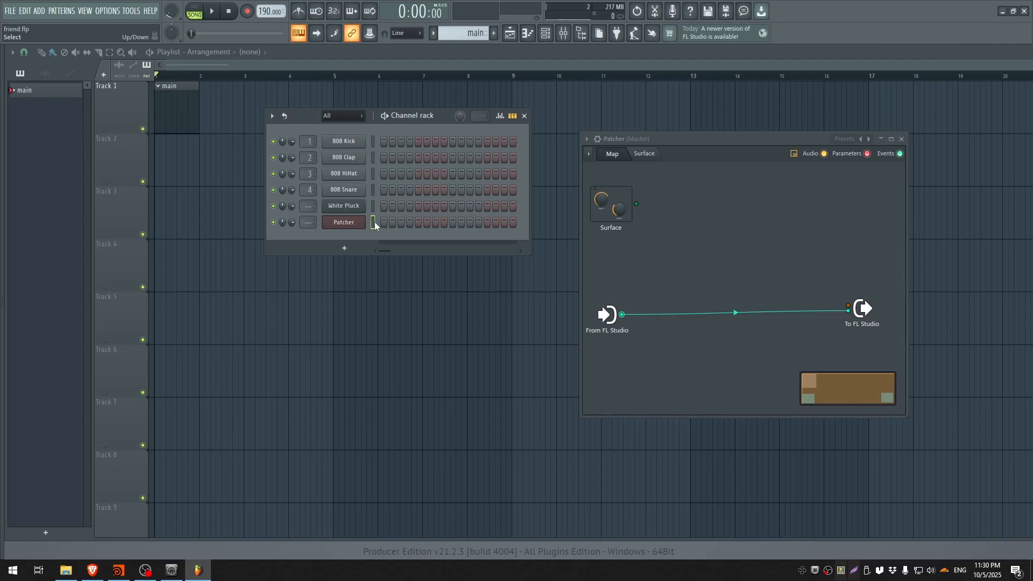
{"action": "key", "text": "ctrl+v"}
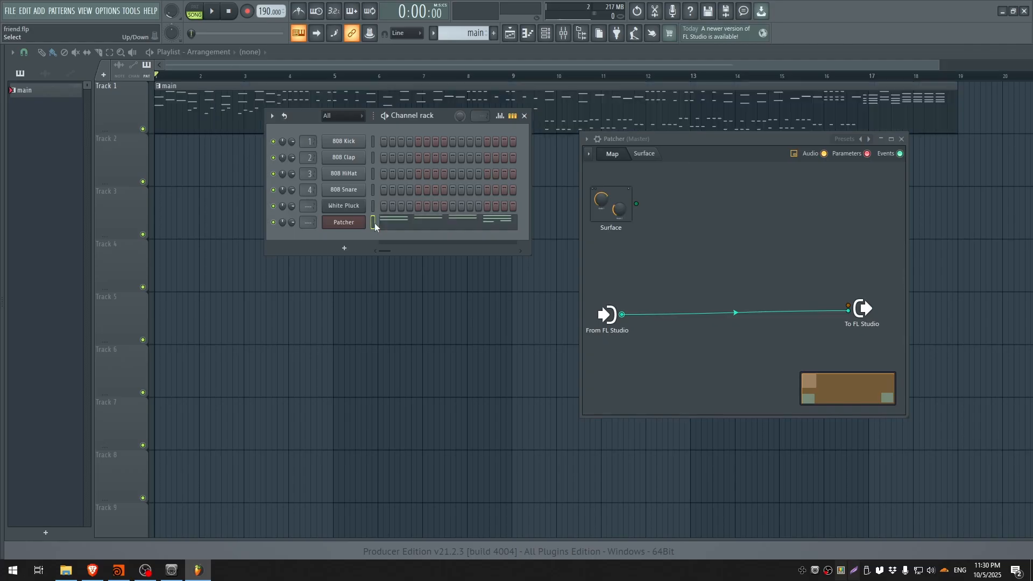
- Play the pattern and check the data passing through the Houdini FL Connect port in loopMIDI
{"action": "left_click", "coordinate": [385, 117]}
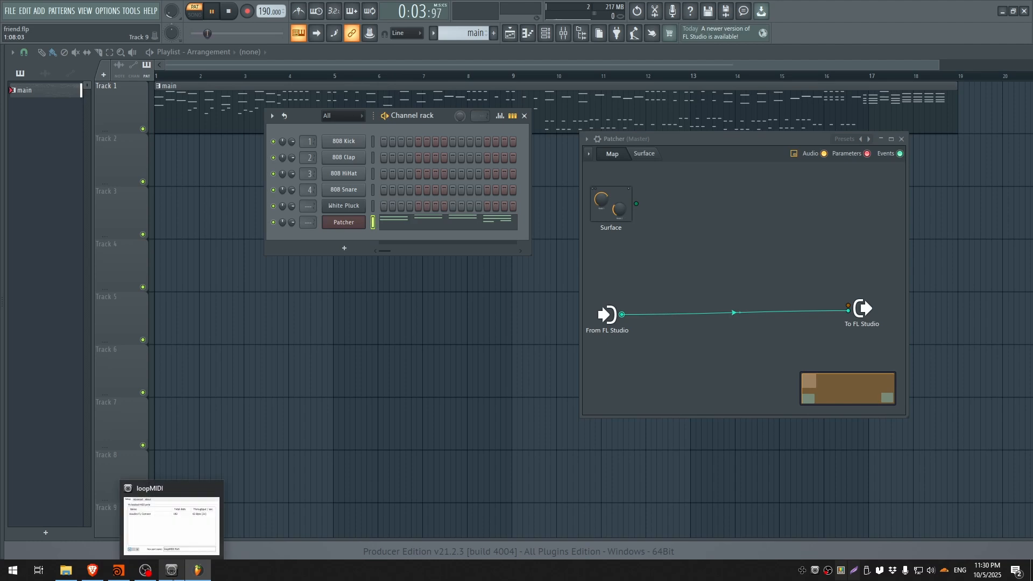
{"action": "left_click", "coordinate": [173, 571]}
{"action": "left_click_drag", "start_coordinate": [484, 204], "coordinate": [387, 267]}
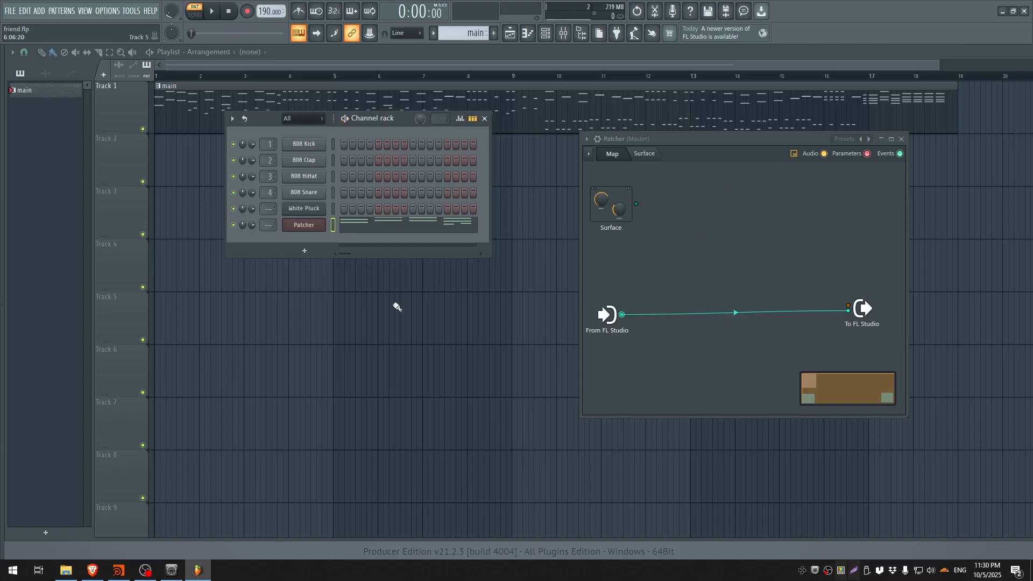
- Reopen the Patcher window and add a FLEX synth to its map
{"action": "left_click", "coordinate": [304, 225]}
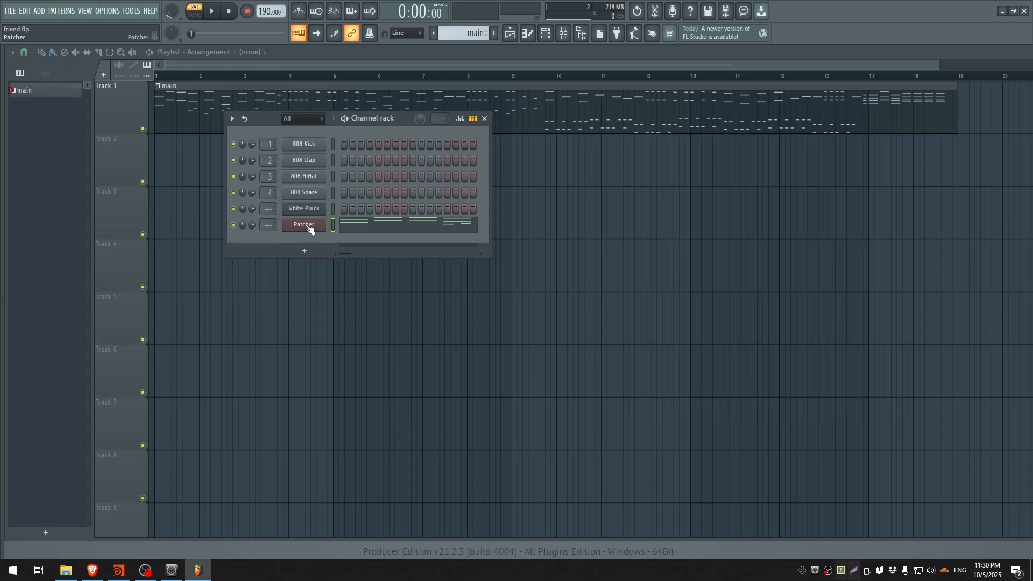
{"action": "left_click", "coordinate": [304, 225]}
{"action": "right_click", "coordinate": [755, 226]}
{"action": "mouse_move", "coordinate": [775, 245]}
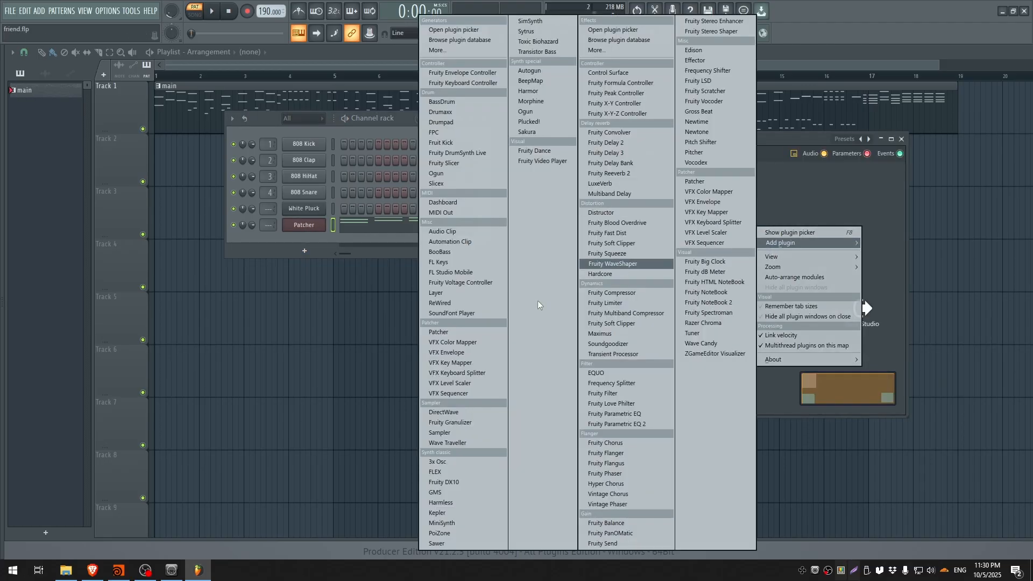
{"action": "left_click", "coordinate": [452, 471]}
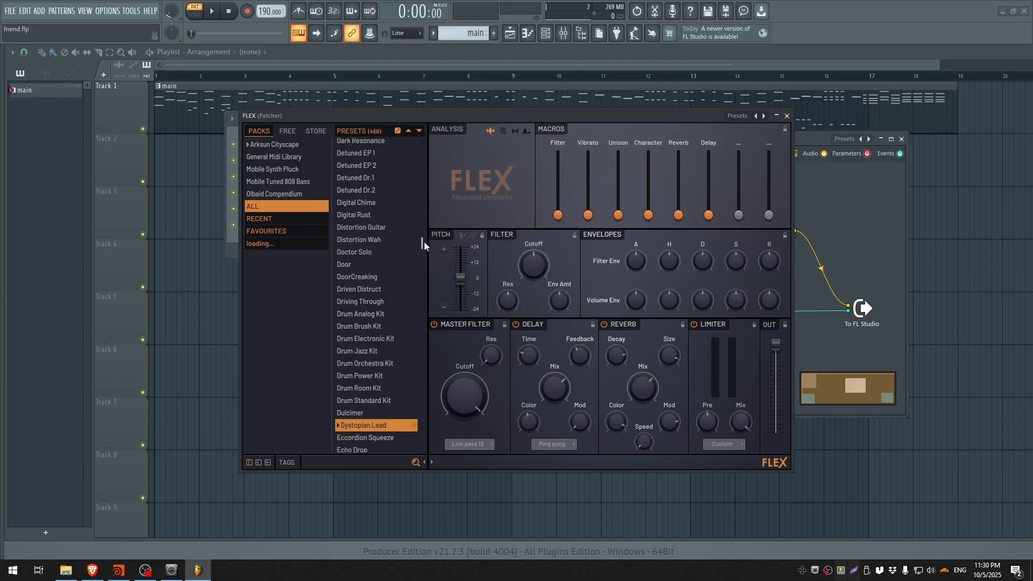
- Load the White Pluck preset from all packs in FLEX and audition it with the pattern
{"action": "left_click", "coordinate": [424, 463]}
{"action": "left_click_drag", "start_coordinate": [422, 232], "coordinate": [425, 462]}
{"action": "left_click", "coordinate": [360, 311]}
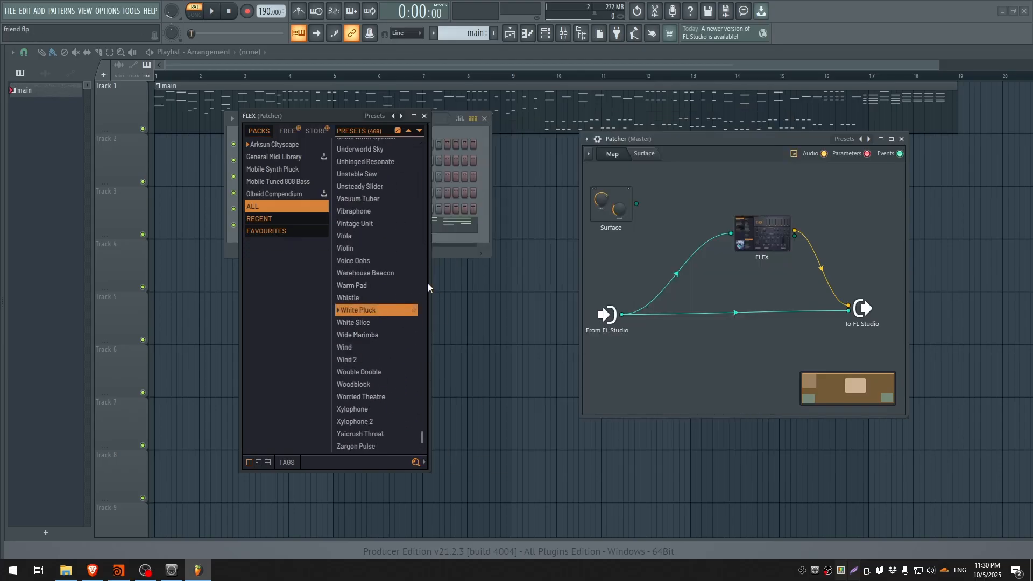
{"action": "left_click_drag", "start_coordinate": [429, 284], "coordinate": [538, 265]}
{"action": "key", "text": "space"}
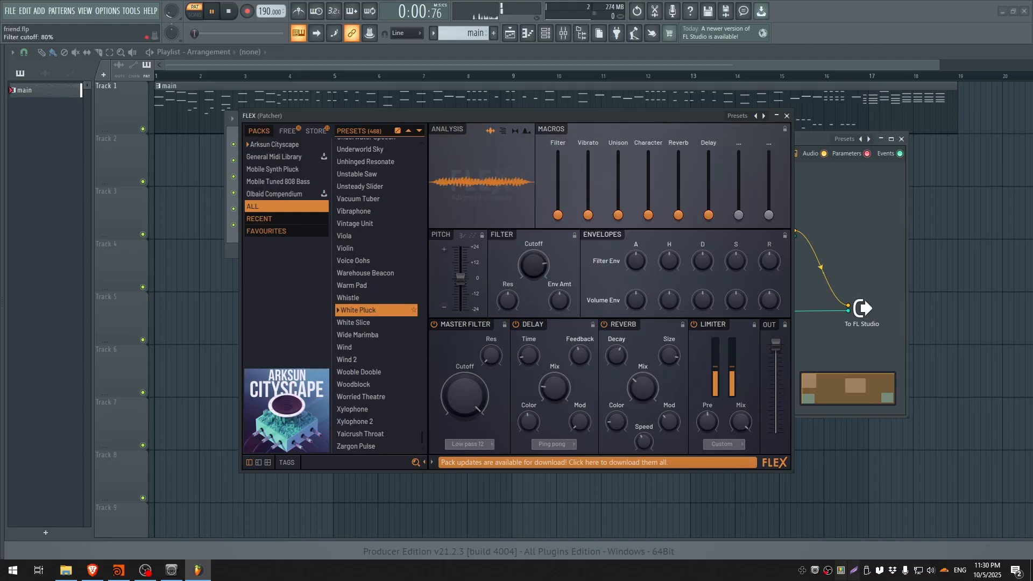
{"action": "key", "text": "space"}
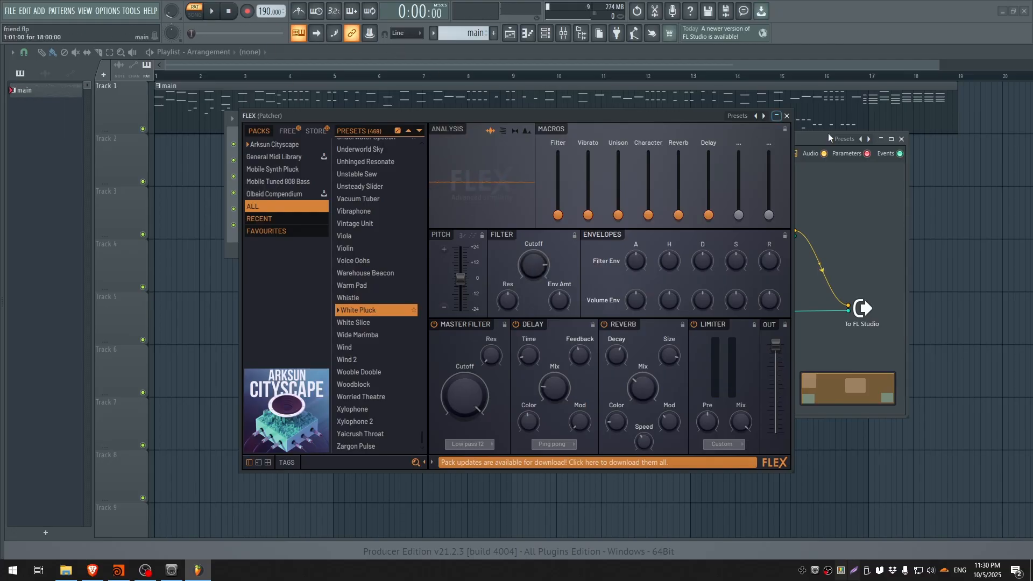
- Play the pattern through FLEX while checking the Houdini FL Connect throughput in loopMIDI, and stop playback
{"action": "left_click_drag", "start_coordinate": [836, 141], "coordinate": [860, 142]}
{"action": "key", "text": "space"}
{"action": "left_click", "coordinate": [172, 570]}
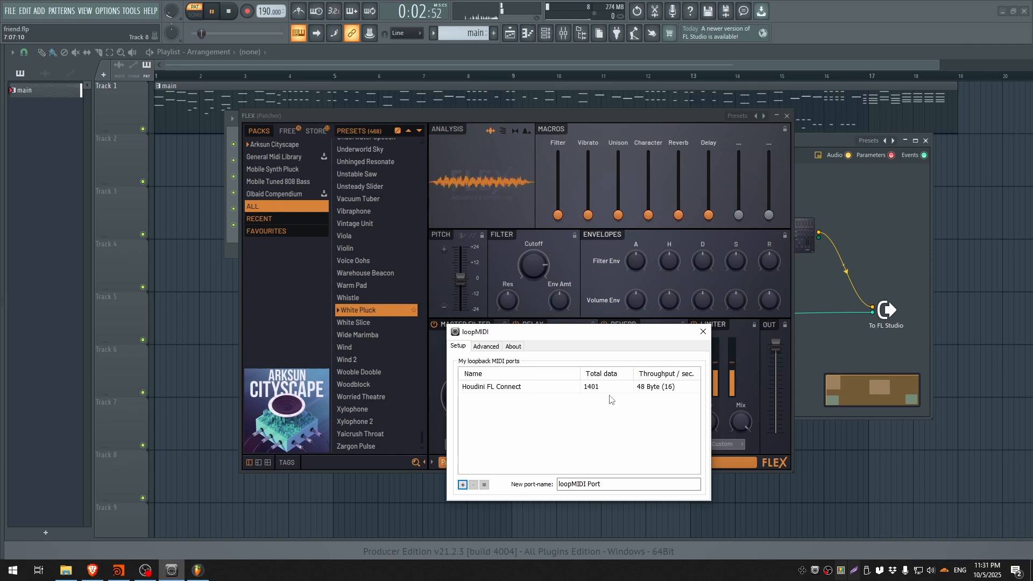
{"action": "left_click", "coordinate": [649, 111]}
{"action": "left_click_drag", "start_coordinate": [648, 110], "coordinate": [428, 283]}
{"action": "key", "text": "space"}
- Switch to Houdini and add a CHOP Network node at object level
{"action": "left_click", "coordinate": [579, 282]}
{"action": "left_click_drag", "start_coordinate": [400, 128], "coordinate": [400, 217]}
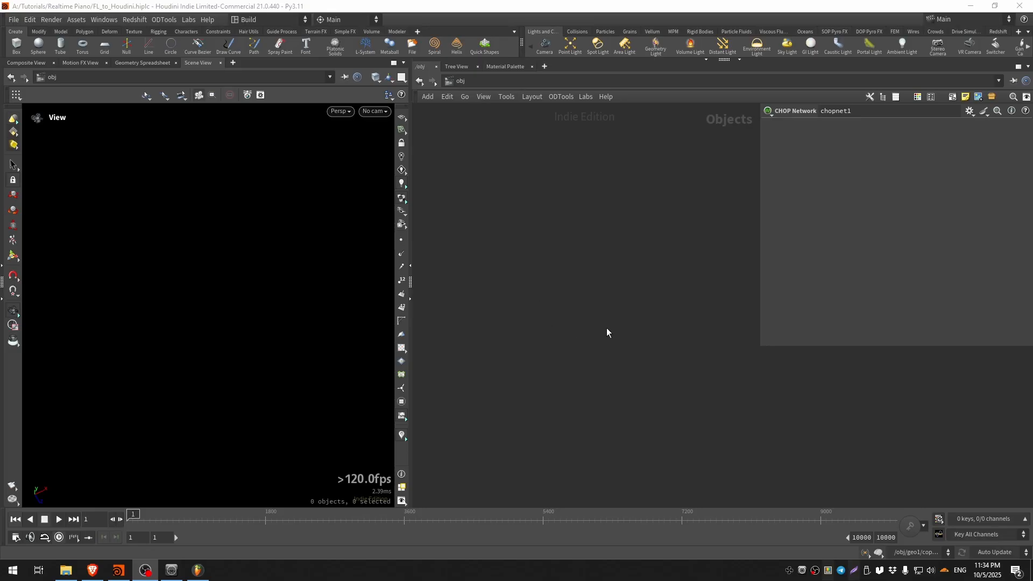
{"action": "key", "text": "Tab"}
{"action": "type", "text": "chop"}
{"action": "key", "text": "Return"}
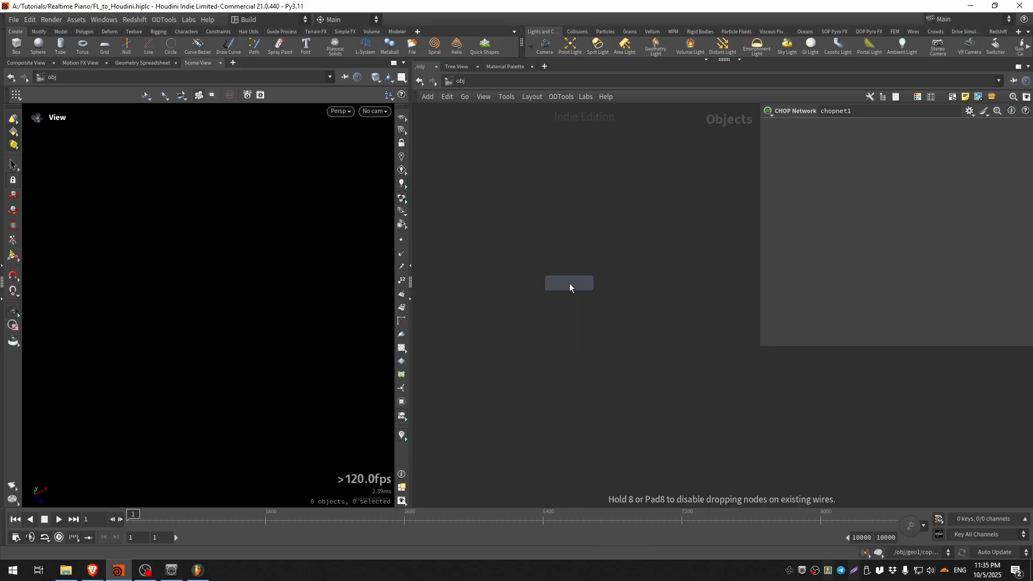
{"action": "left_click", "coordinate": [569, 284]}
{"action": "left_click_drag", "start_coordinate": [570, 286], "coordinate": [583, 340]}
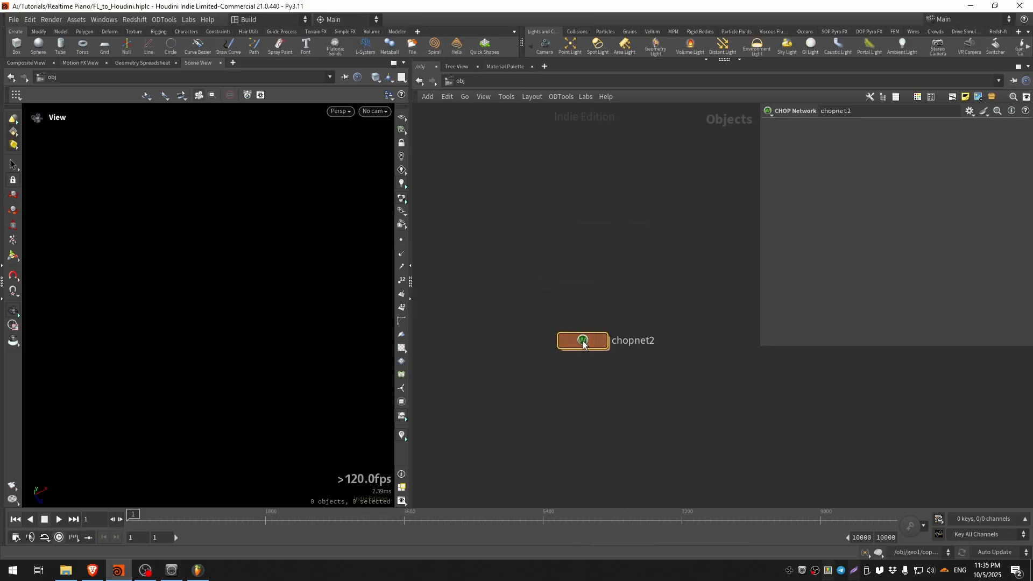
- Enter the new CHOP network and add a MIDI In node
{"action": "double_click", "coordinate": [583, 339]}
{"action": "key", "text": "Tab"}
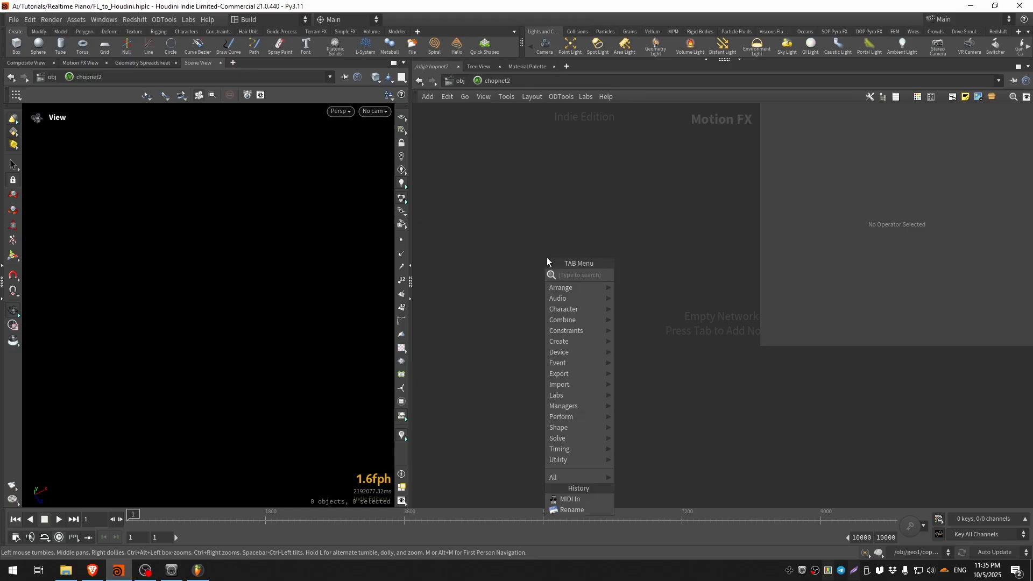
{"action": "type", "text": "midi"}
{"action": "key", "text": "Return"}
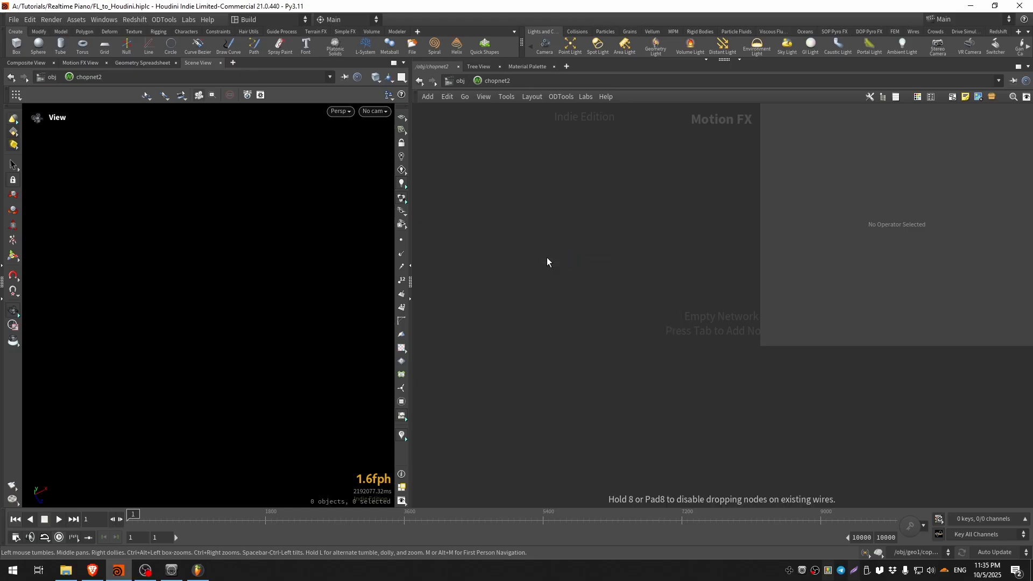
{"action": "left_click", "coordinate": [538, 315]}
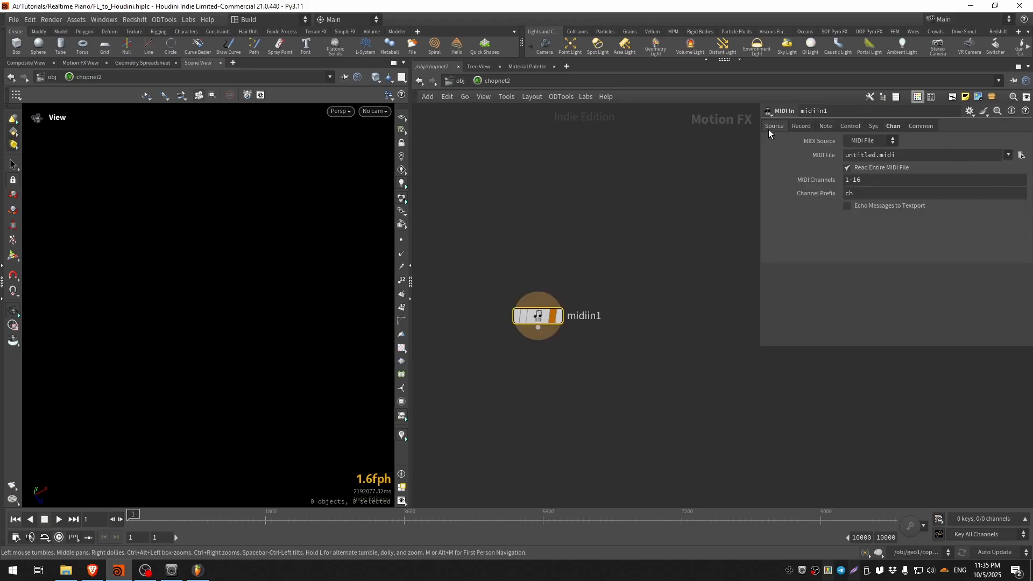
- Compare the MIDI In node's source options with the port name in loopMIDI, and close Houdini to restart it
{"action": "left_click_drag", "start_coordinate": [760, 143], "coordinate": [699, 143]}
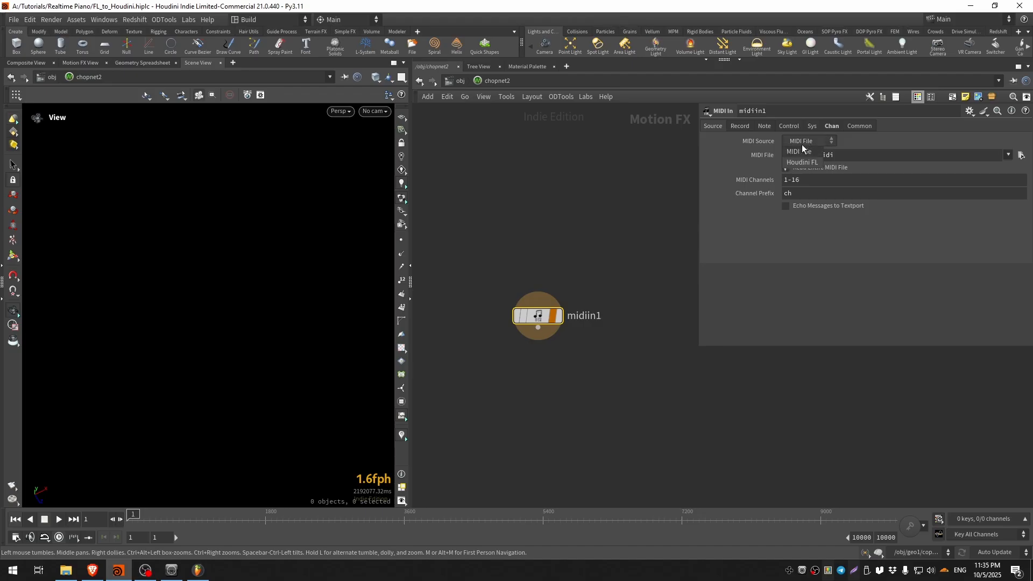
{"action": "left_click", "coordinate": [800, 151]}
{"action": "left_click", "coordinate": [172, 571]}
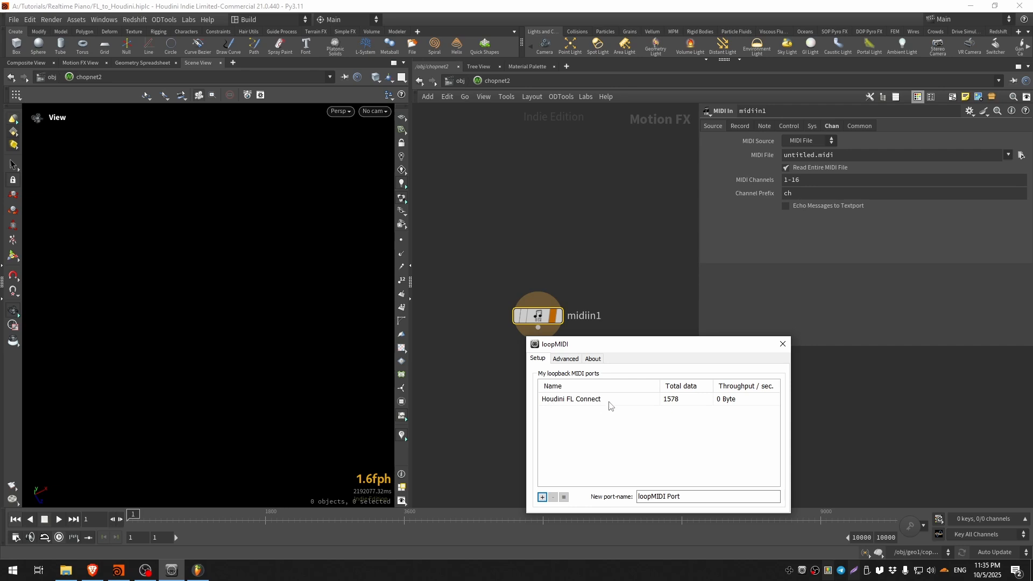
{"action": "left_click", "coordinate": [808, 141]}
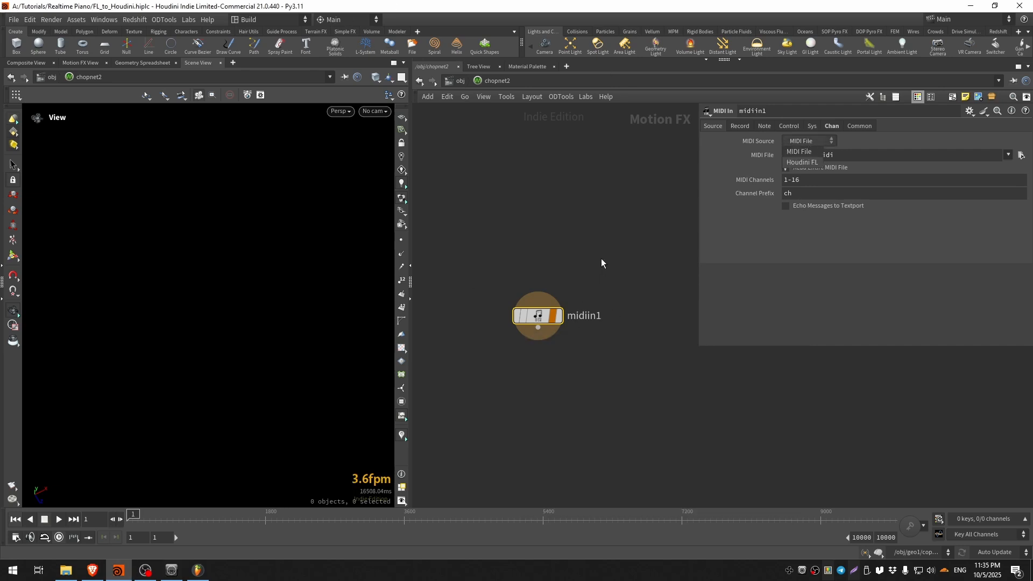
{"action": "left_click", "coordinate": [1020, 6]}
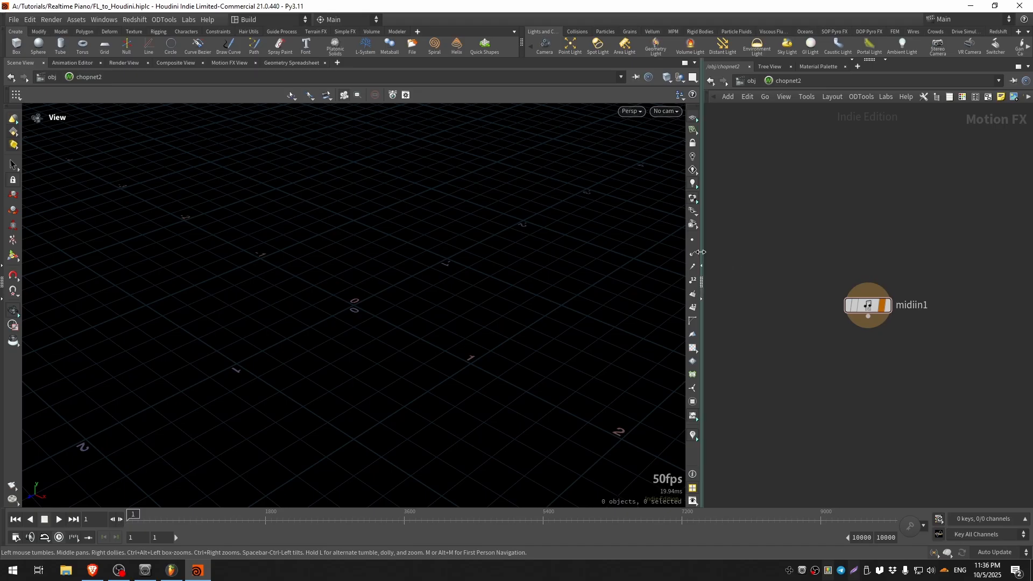
- Widen the network pane, show the MIDI In node's parameters, and set its MIDI Source to Houdini FL Connect
{"action": "left_click_drag", "start_coordinate": [701, 252], "coordinate": [607, 253]}
{"action": "key", "text": "p"}
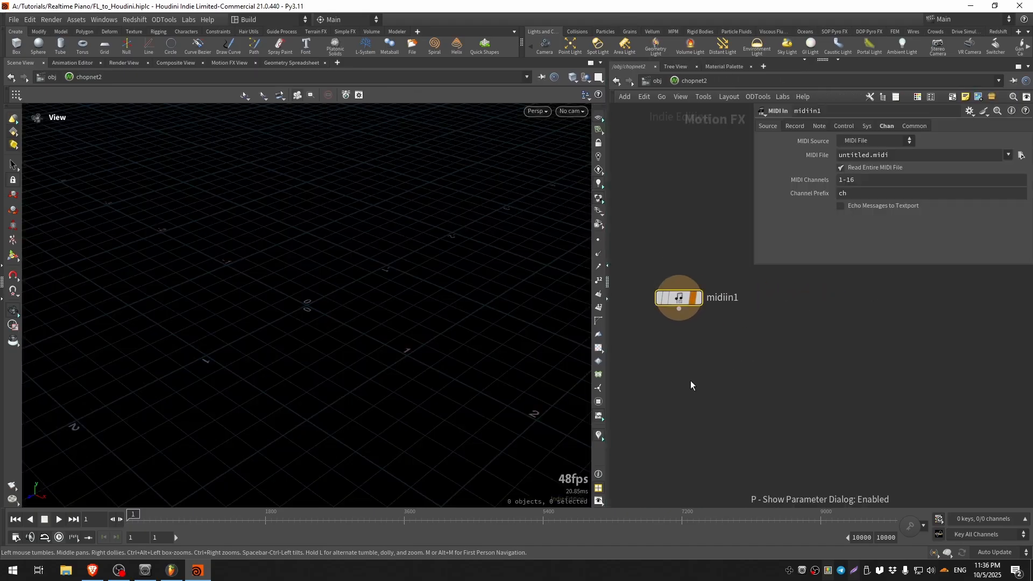
{"action": "left_click_drag", "start_coordinate": [605, 380], "coordinate": [503, 377]}
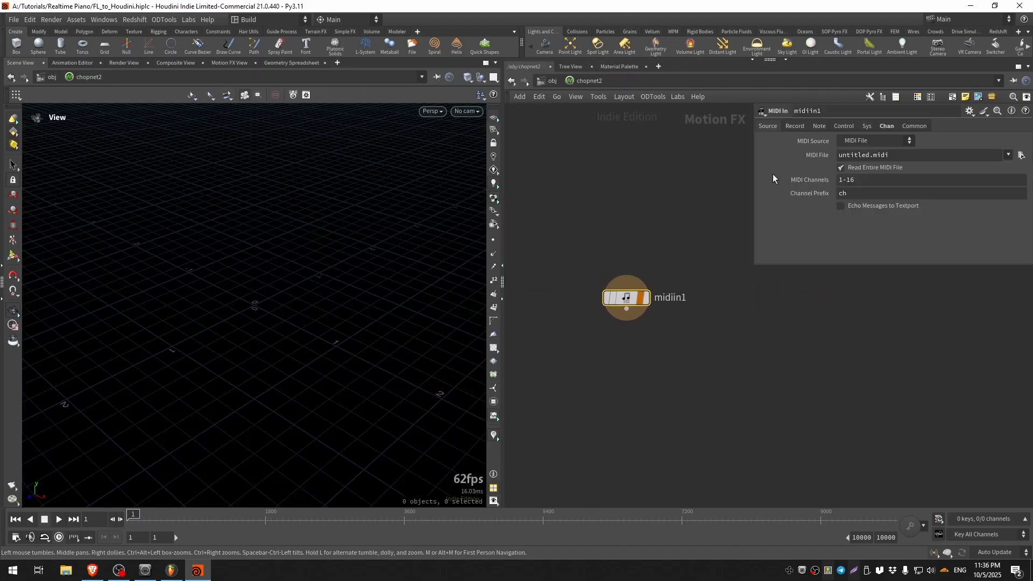
{"action": "left_click_drag", "start_coordinate": [629, 288], "coordinate": [645, 186]}
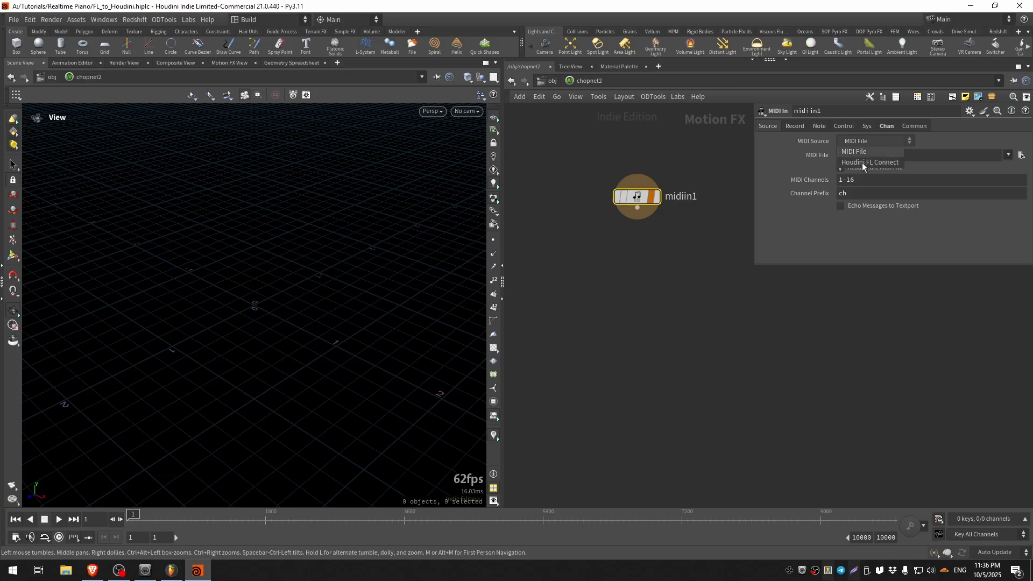
{"action": "left_click", "coordinate": [883, 162]}
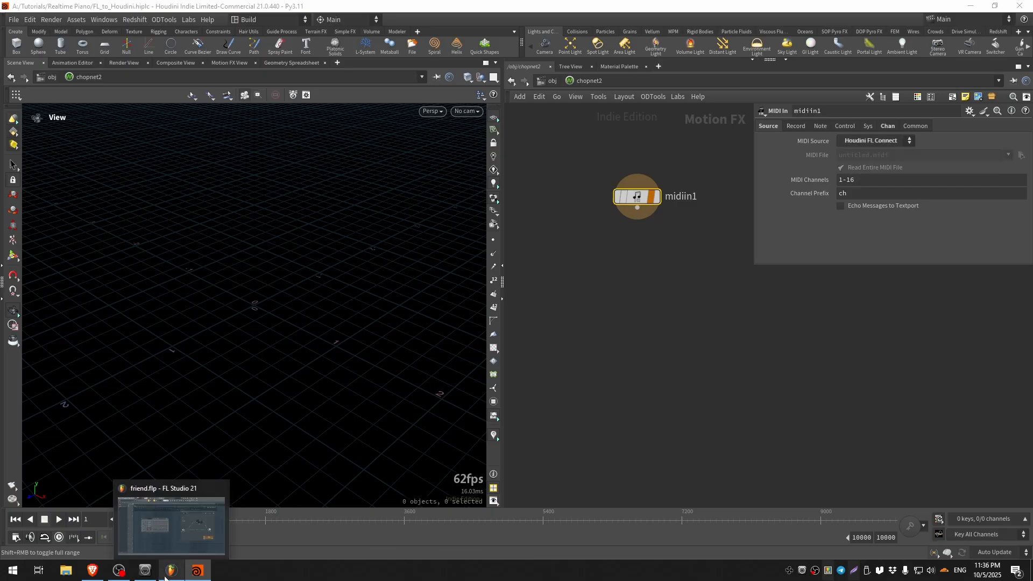
- Switch to FL Studio, play the main pattern from the playlist, and open the Patcher channel's node map
{"action": "left_click", "coordinate": [165, 578]}
{"action": "left_click_drag", "start_coordinate": [197, 77], "coordinate": [143, 76]}
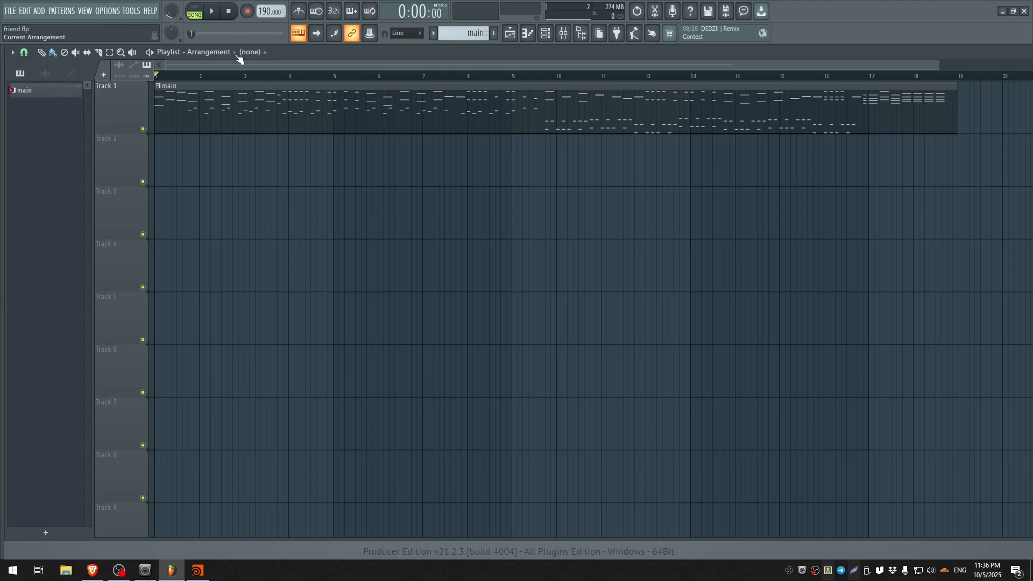
{"action": "left_click", "coordinate": [215, 18]}
{"action": "left_click", "coordinate": [545, 33]}
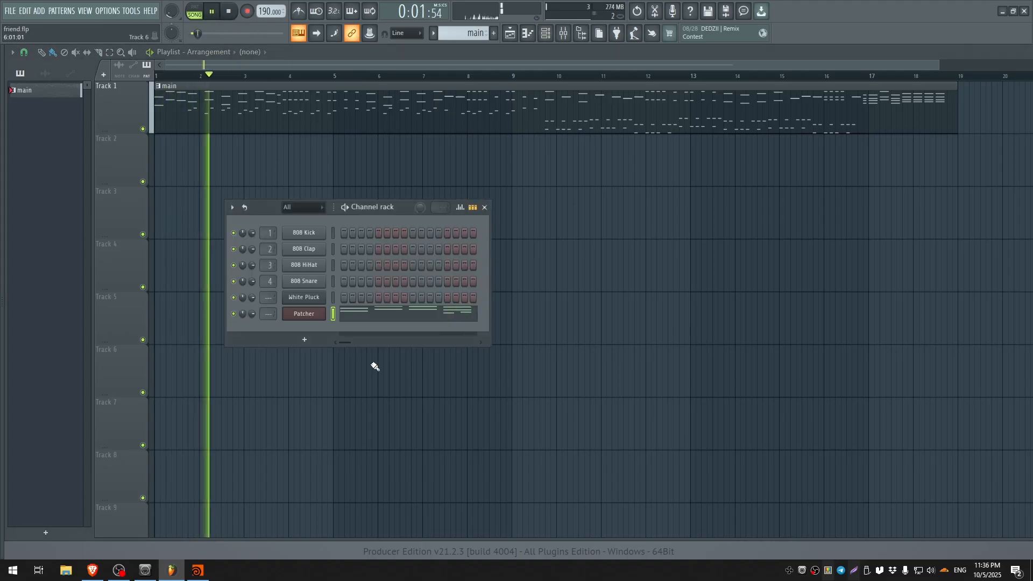
{"action": "left_click", "coordinate": [304, 313]}
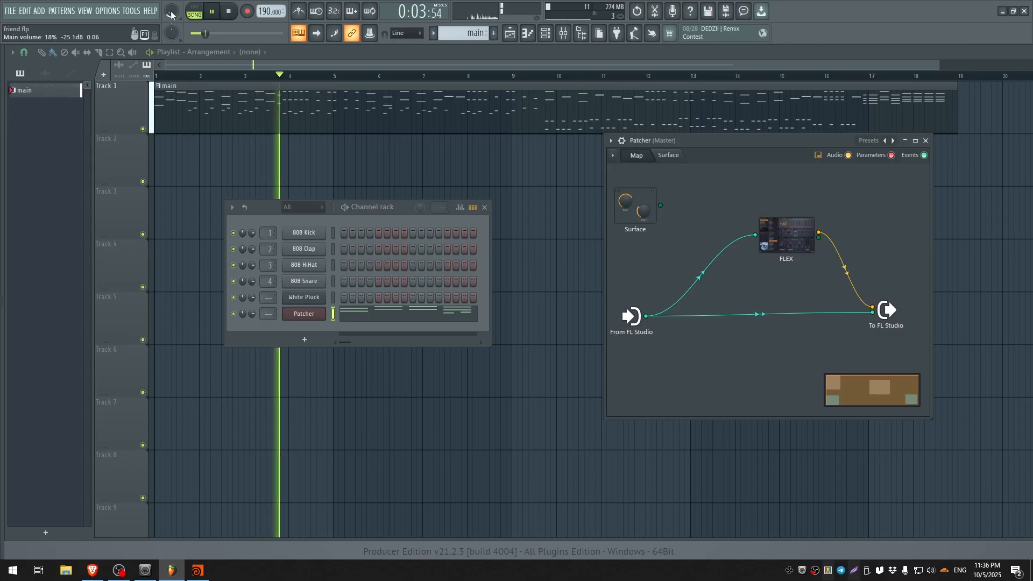
- Return to Houdini and enable Echo Messages to Textport on the MIDI In node
{"action": "key", "text": "alt+Tab"}
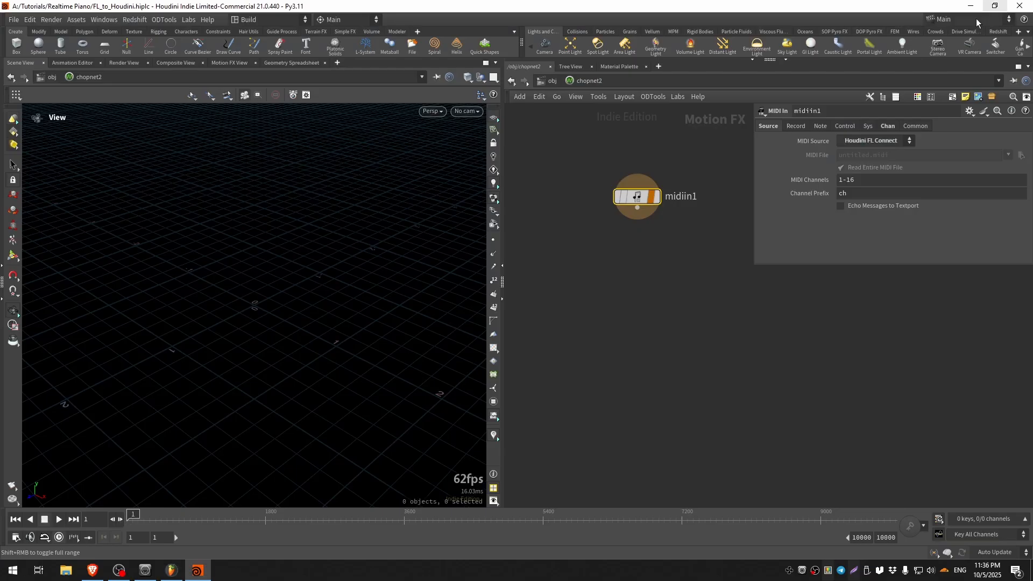
{"action": "middle_click_drag", "start_coordinate": [723, 269], "coordinate": [685, 321]}
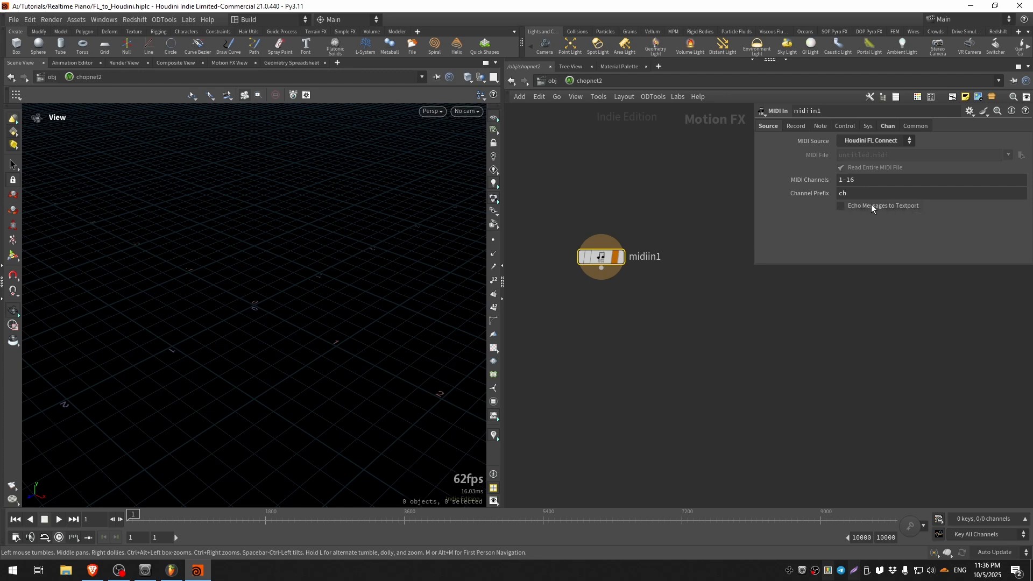
{"action": "left_click", "coordinate": [849, 208]}
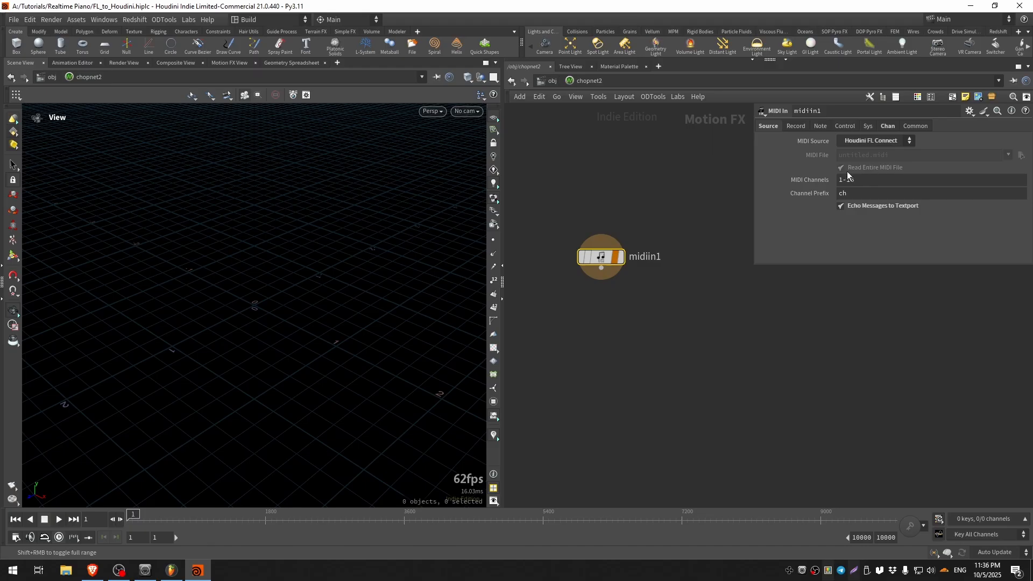
- Check the note range in FL Studio's piano roll and set the MIDI In node's Note Scope to 34
{"action": "left_click", "coordinate": [819, 125]}
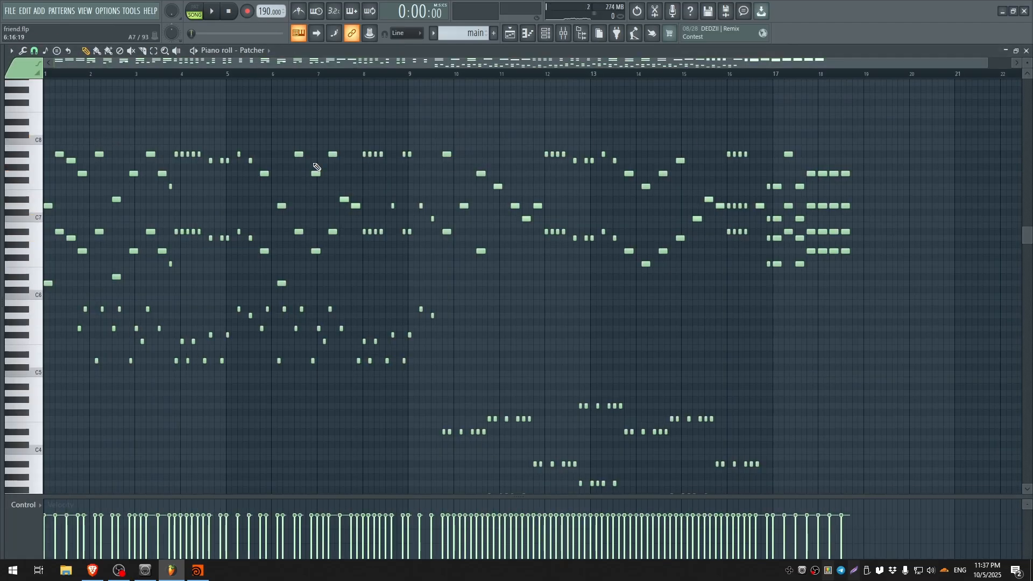
{"action": "left_click", "coordinate": [30, 156]}
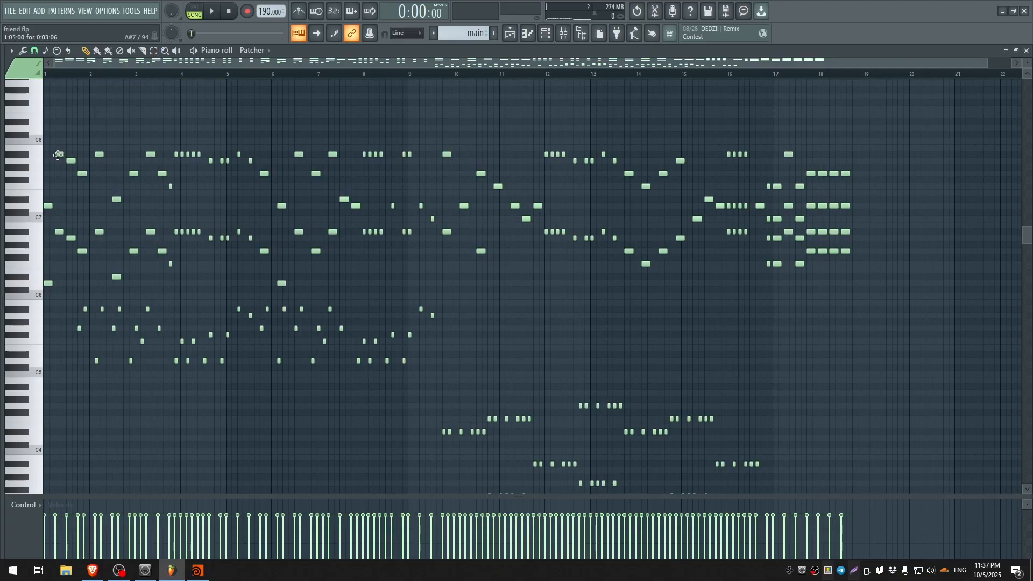
{"action": "scroll", "coordinate": [229, 205], "scroll_direction": "down", "scroll_amount": 6}
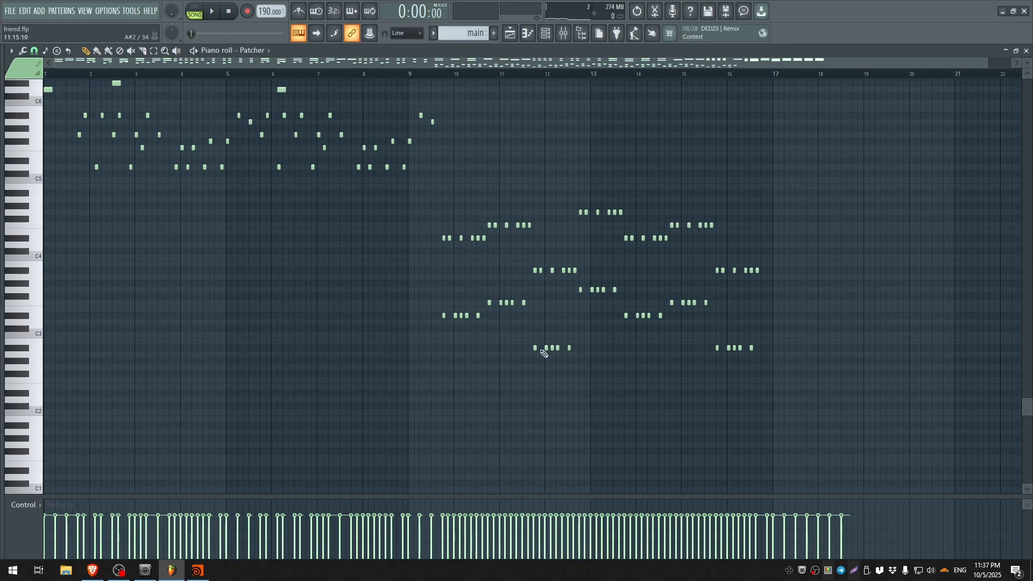
{"action": "scroll", "coordinate": [341, 376], "scroll_direction": "up", "scroll_amount": 9}
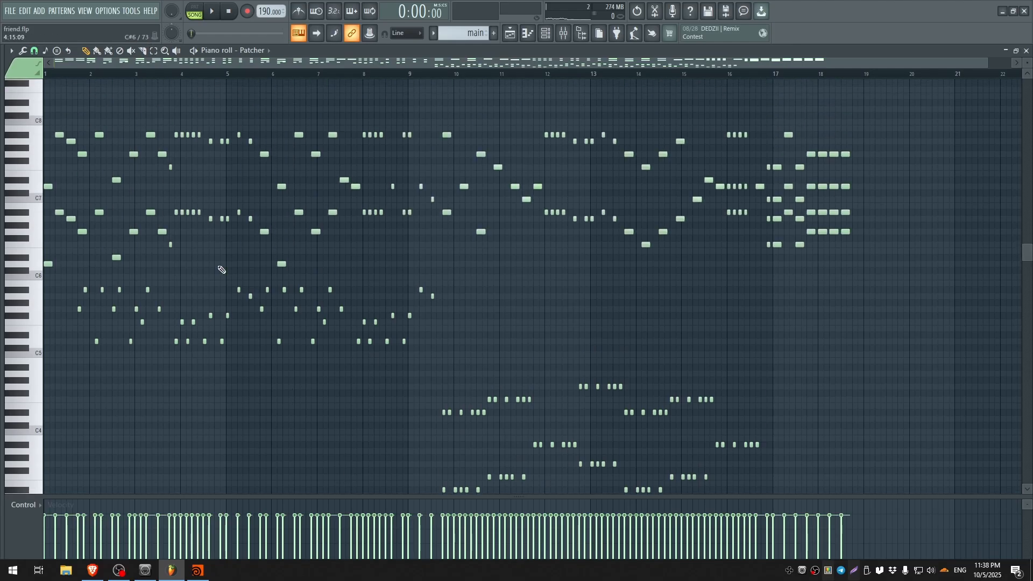
{"action": "key", "text": "alt+Tab"}
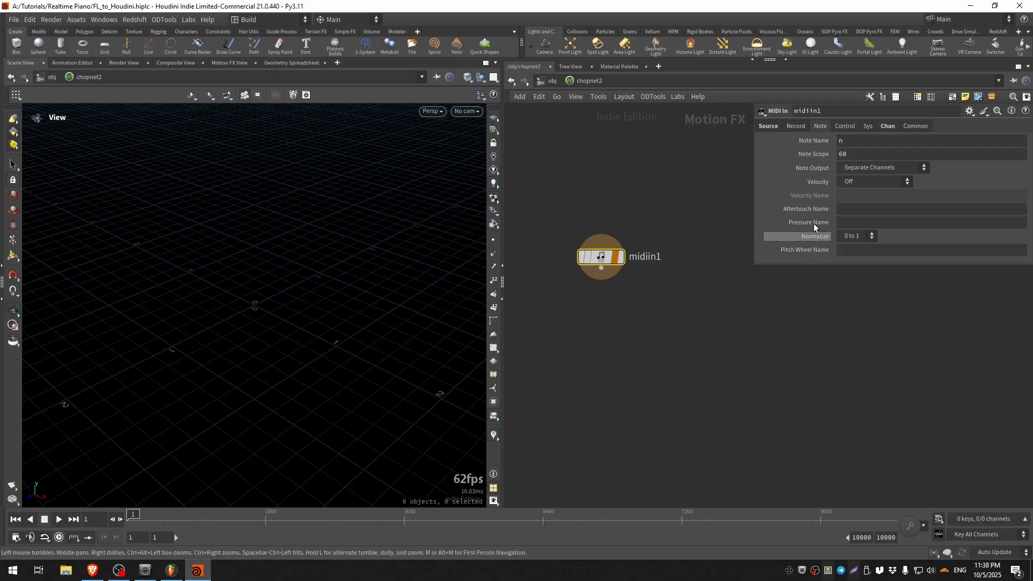
{"action": "left_click", "coordinate": [858, 154]}
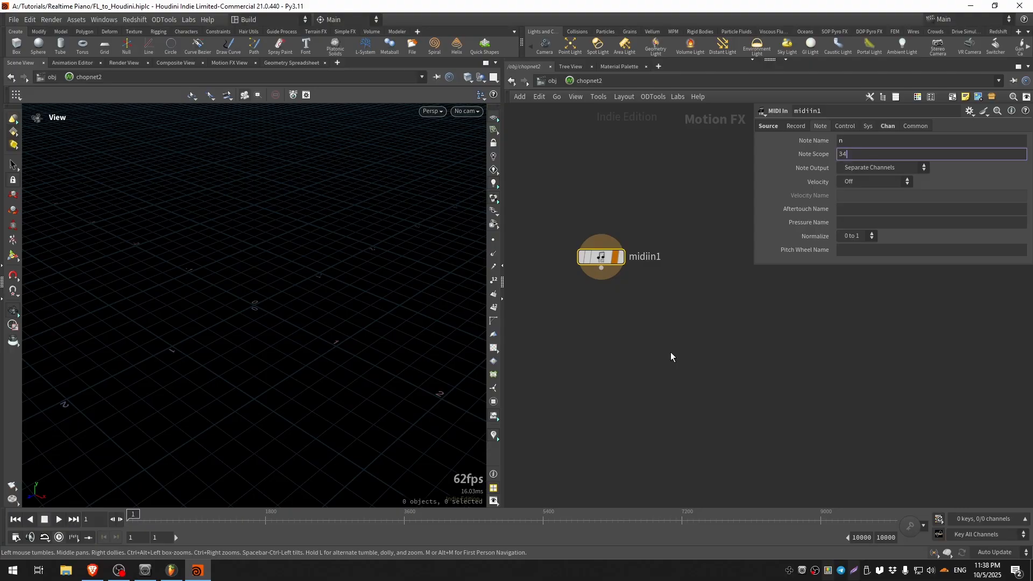
{"action": "type", "text": "34"}
{"action": "key", "text": "Return"}
- Check the highest note in FL Studio's piano roll and extend the MIDI In node's Note Scope to 34-94
{"action": "key", "text": "alt+Tab"}
{"action": "scroll", "coordinate": [78, 151], "scroll_direction": "up", "scroll_amount": 2}
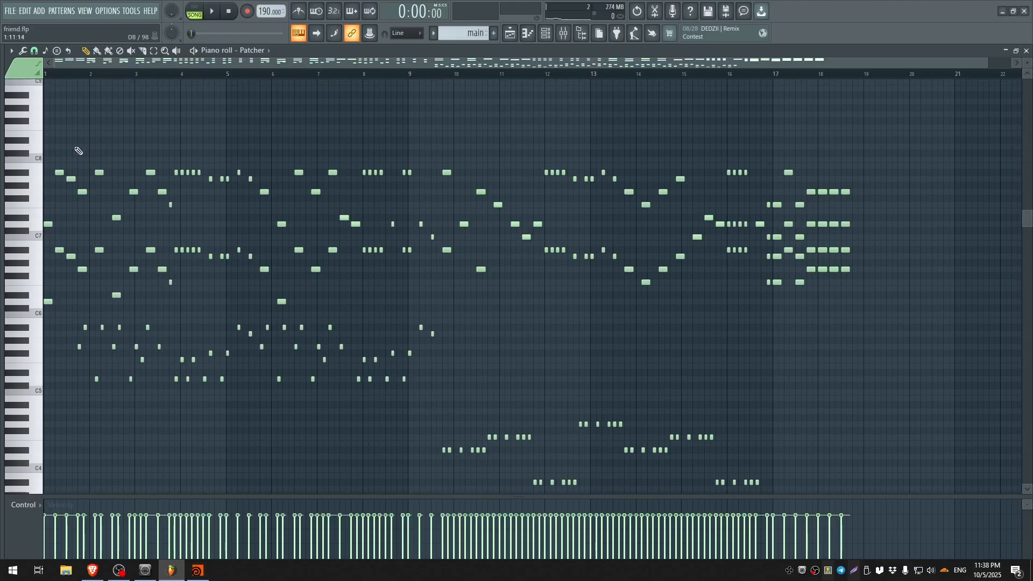
{"action": "key", "text": "alt+Tab"}
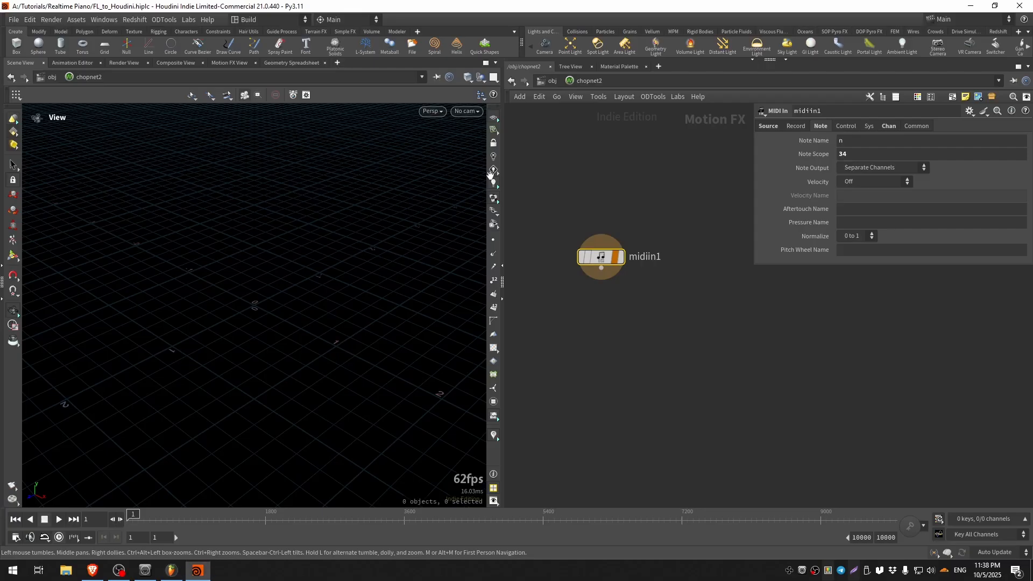
{"action": "left_click", "coordinate": [873, 156]}
{"action": "type", "text": "-9"}
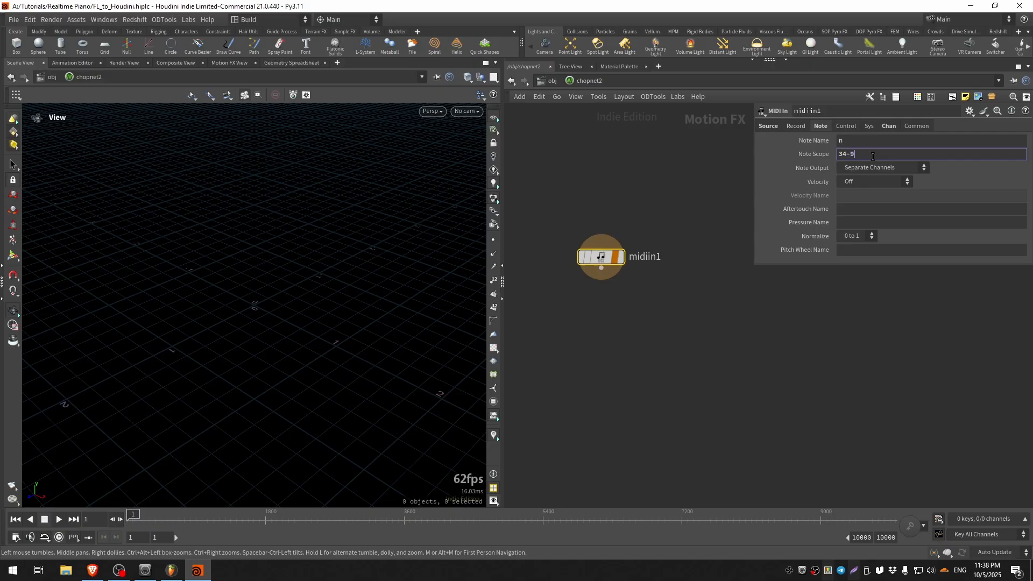
{"action": "type", "text": "4"}
{"action": "key", "text": "Return"}
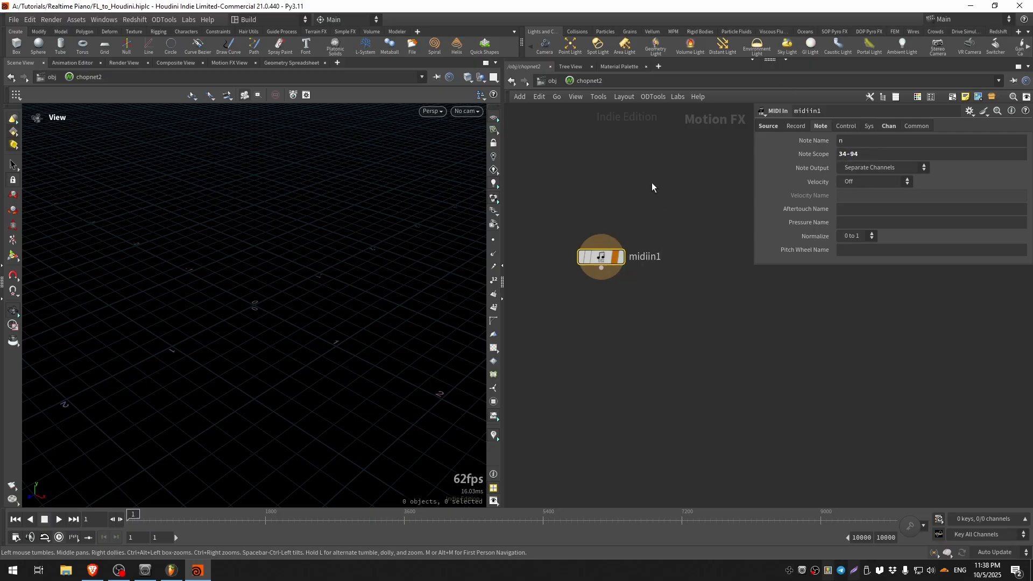
- Play the pattern in FL Studio, return to Houdini, and move the Houdini Console up before clearing its messages
{"action": "double_click", "coordinate": [840, 155]}
{"action": "key", "text": "alt+Tab"}
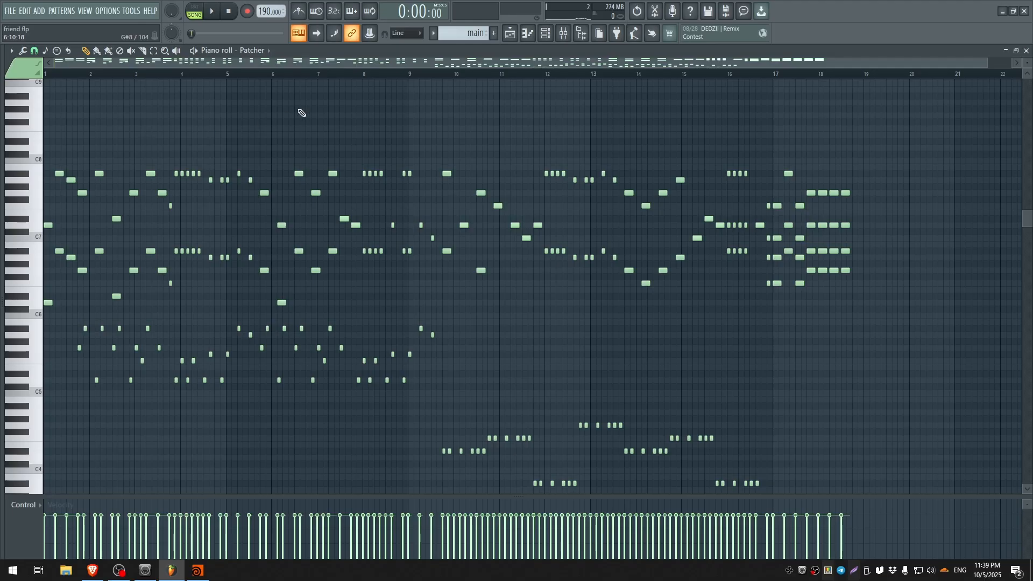
{"action": "key", "text": "space"}
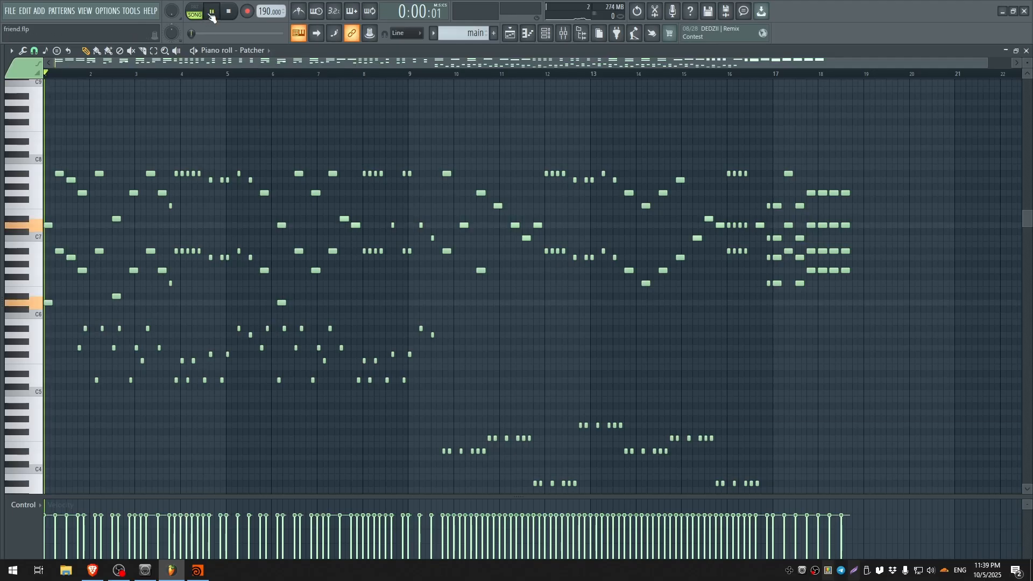
{"action": "key", "text": "alt+Tab"}
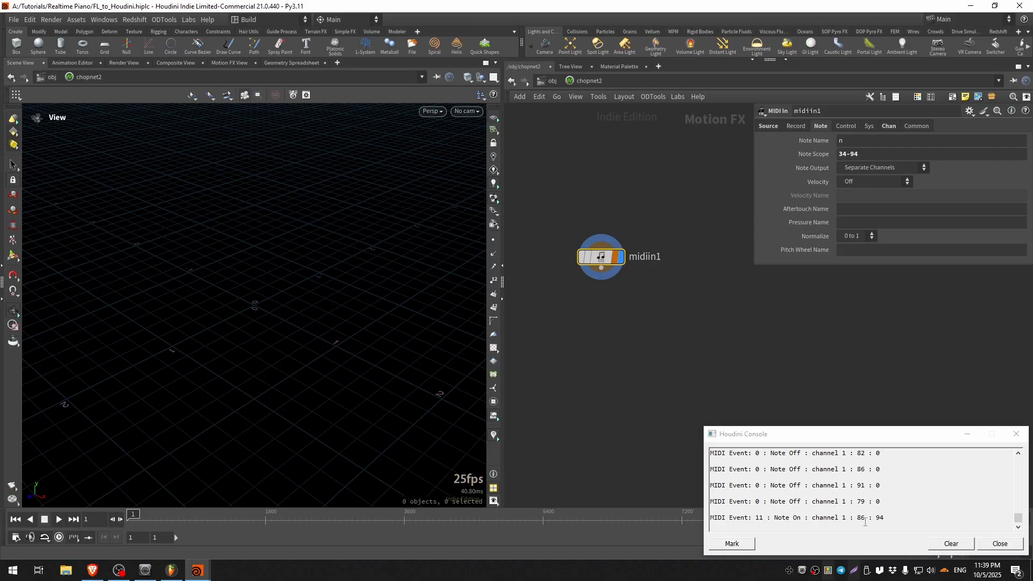
{"action": "left_click_drag", "start_coordinate": [854, 436], "coordinate": [742, 342]}
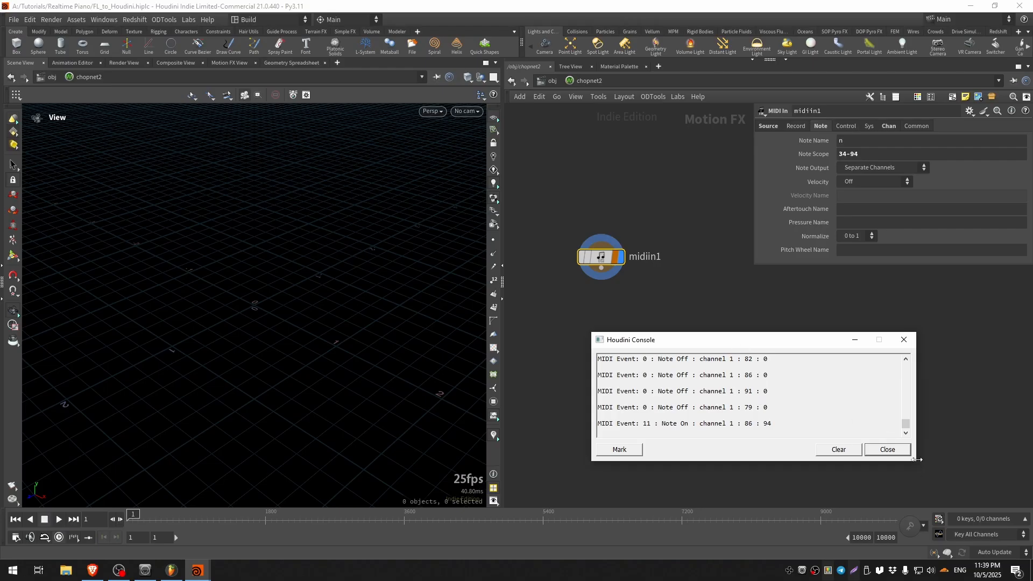
{"action": "left_click", "coordinate": [850, 455]}
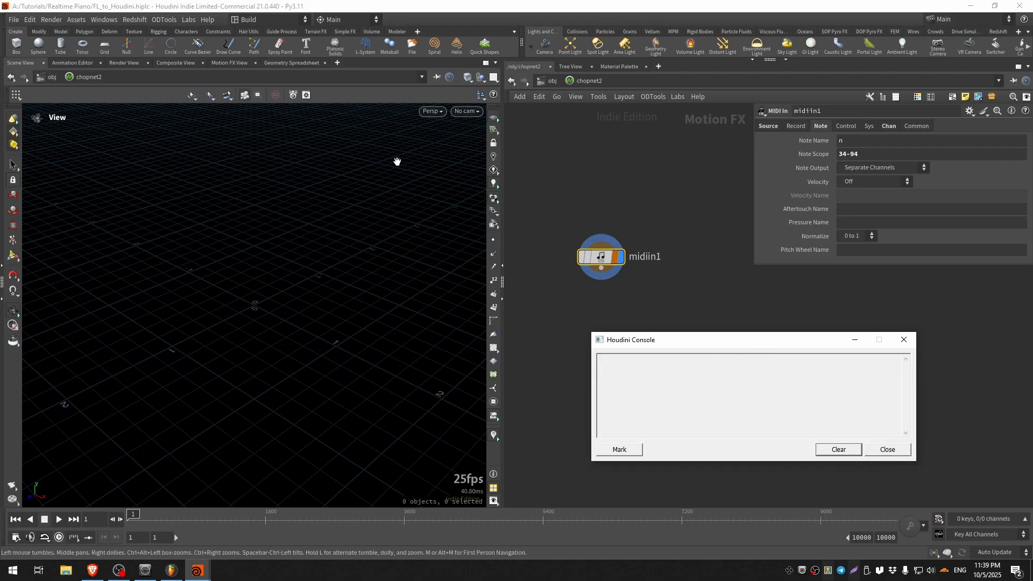
- Show the Motion FX View and examine the note numbers and MIDI channel in the console's note events
{"action": "left_click", "coordinate": [235, 63]}
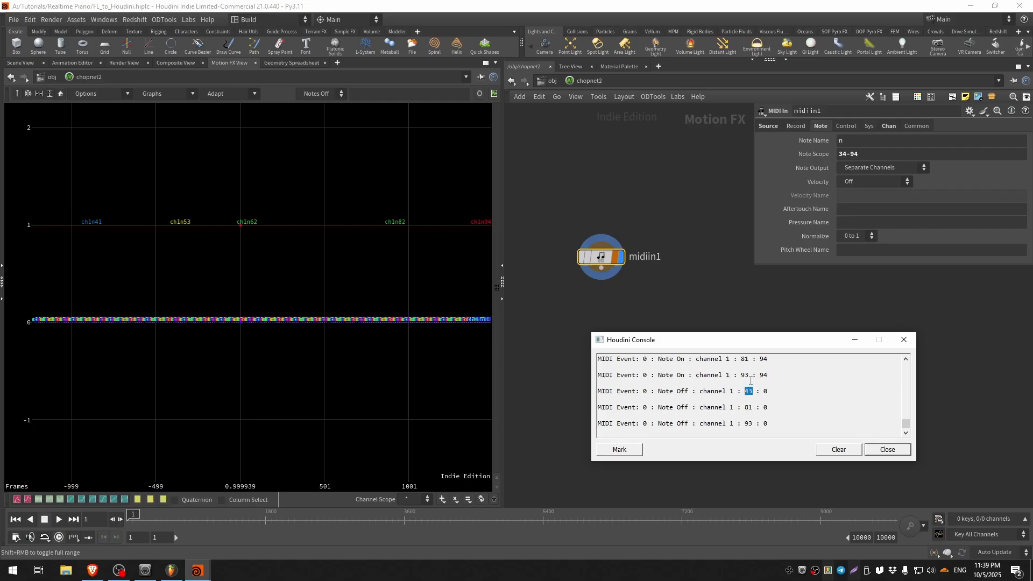
{"action": "triple_click", "coordinate": [743, 408]}
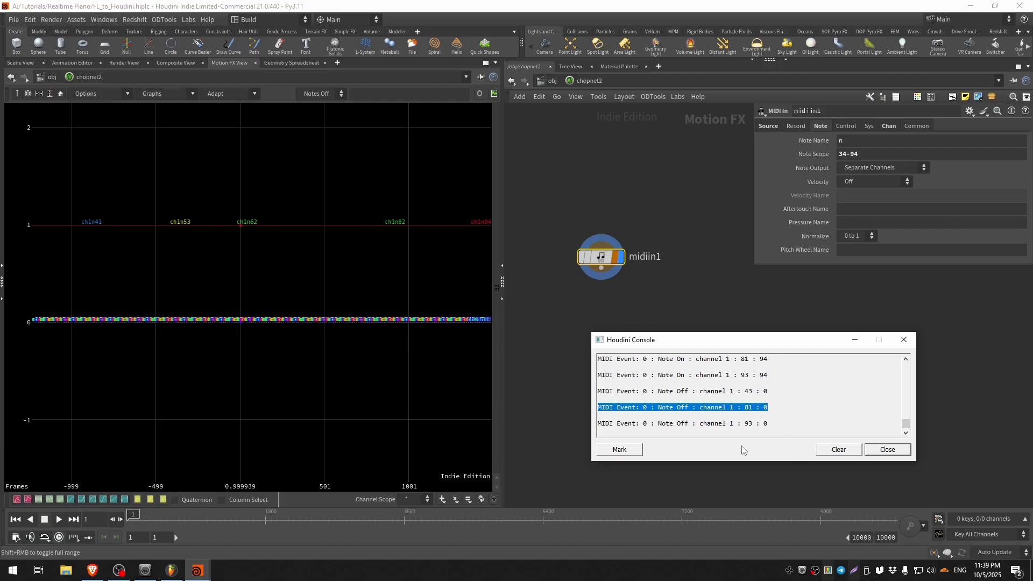
{"action": "left_click_drag", "start_coordinate": [699, 424], "coordinate": [741, 425]}
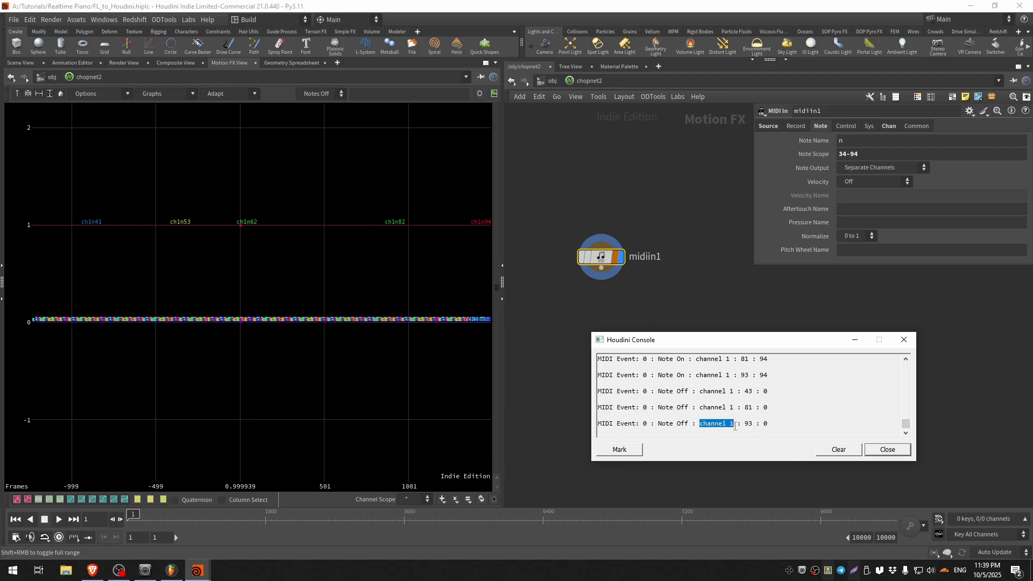
- Limit the MIDI In node's MIDI Channels to 1 in its source settings
{"action": "left_click", "coordinate": [768, 129]}
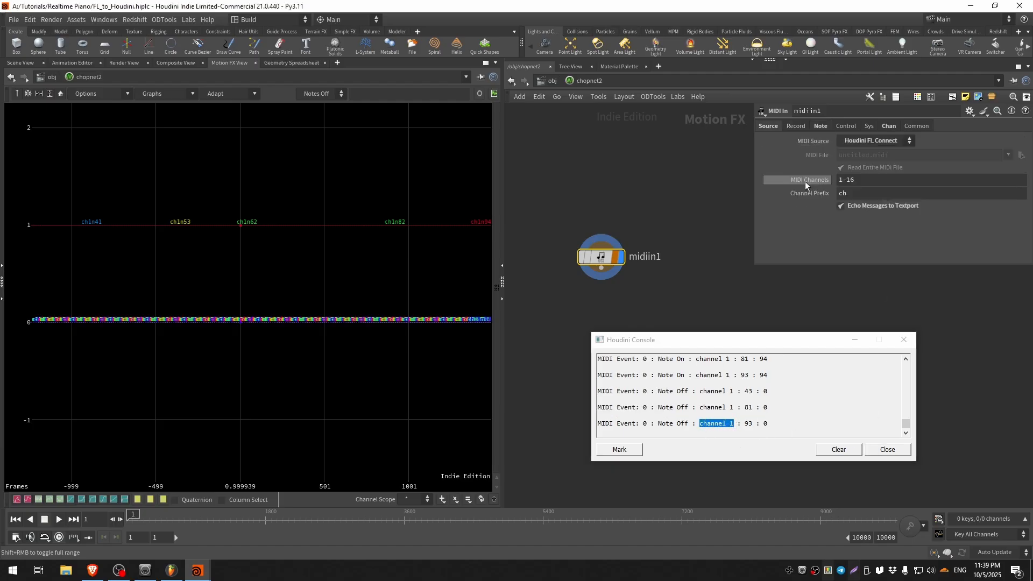
{"action": "left_click_drag", "start_coordinate": [881, 180], "coordinate": [815, 196]}
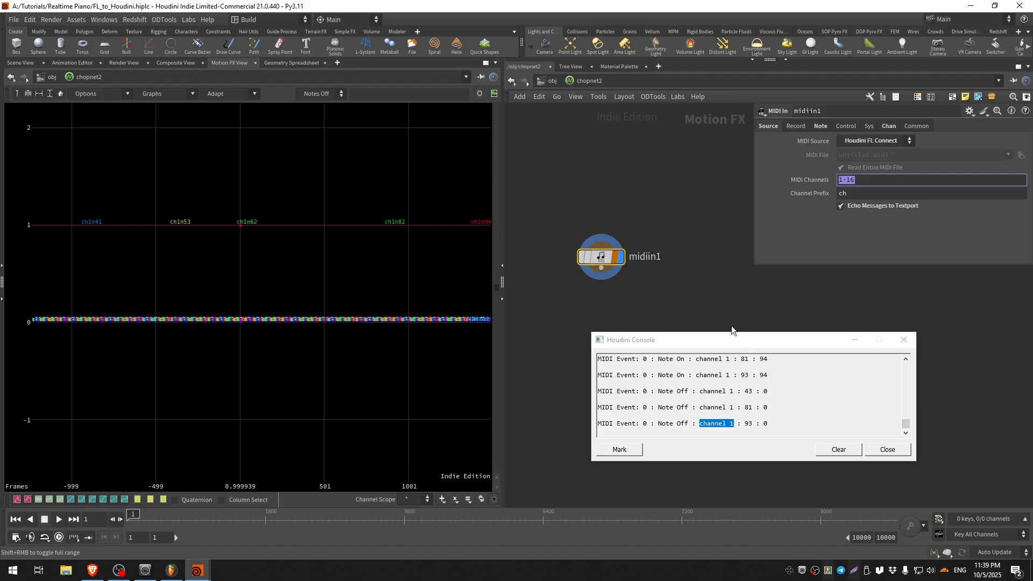
{"action": "key", "text": "Return"}
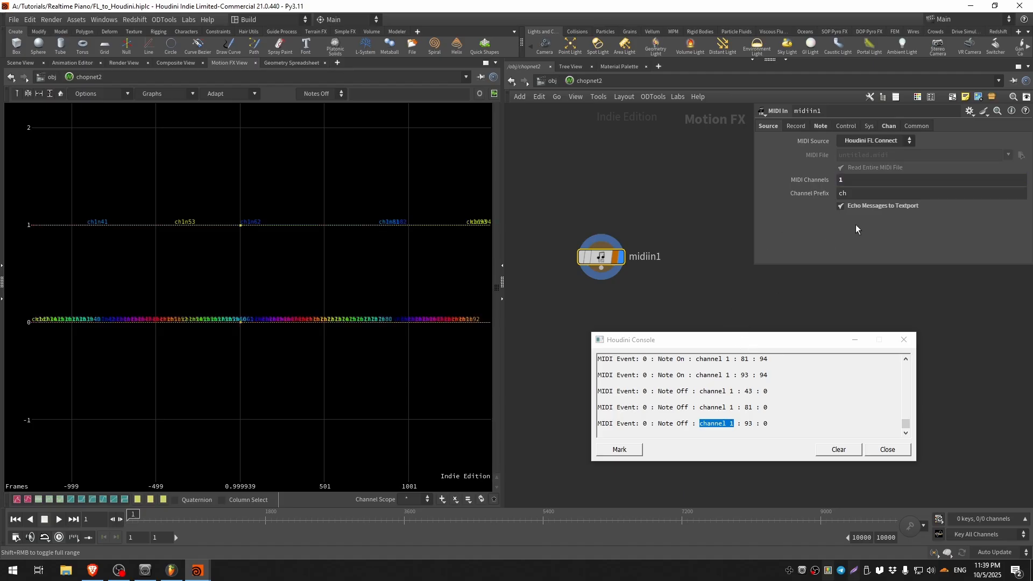
- Play the pattern in FL Studio and return to Houdini to watch the live note channels in the Motion FX View
{"action": "left_click", "coordinate": [172, 570]}
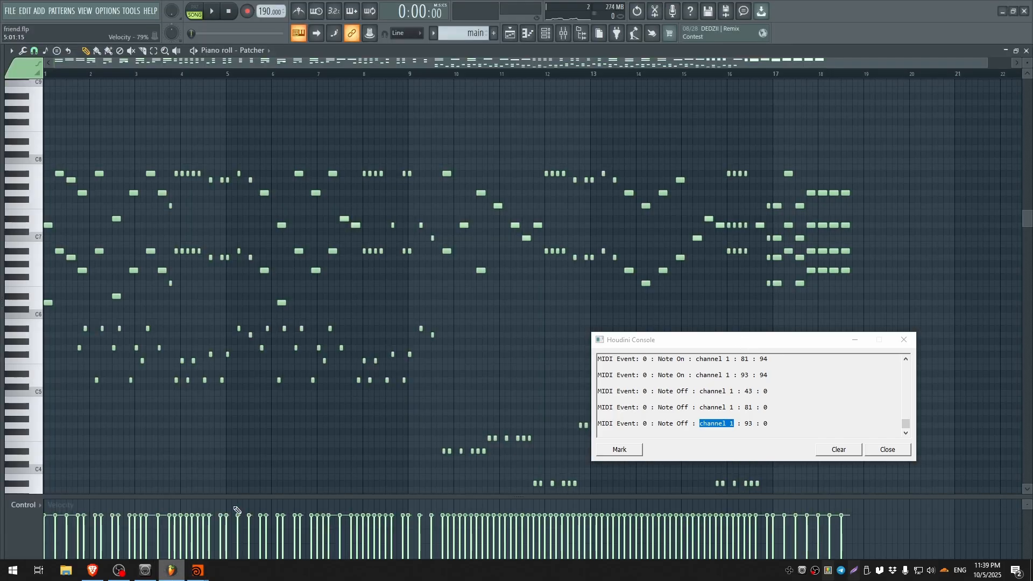
{"action": "key", "text": "space"}
{"action": "key", "text": "alt+Tab"}
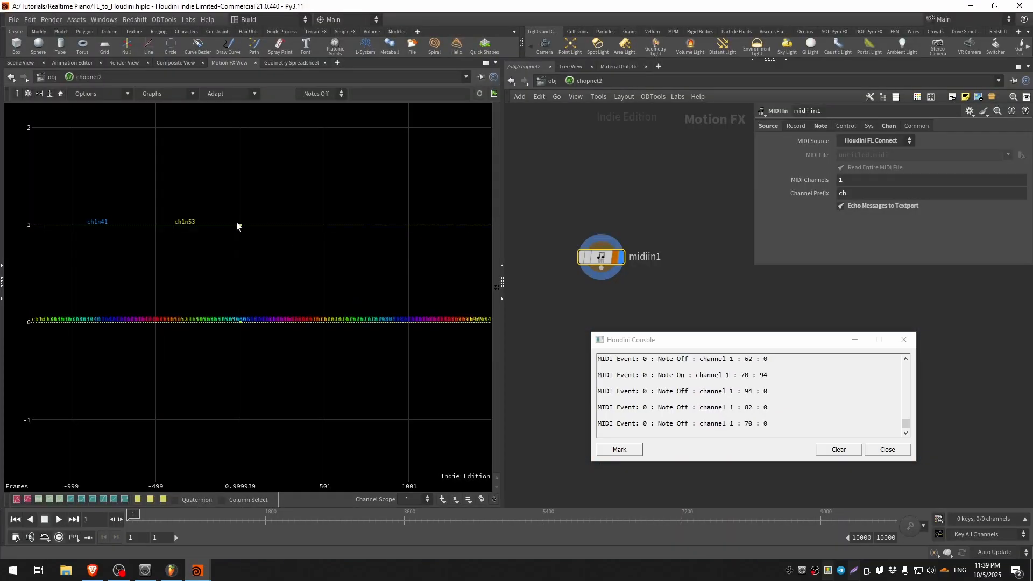
{"action": "left_click", "coordinate": [172, 570]}
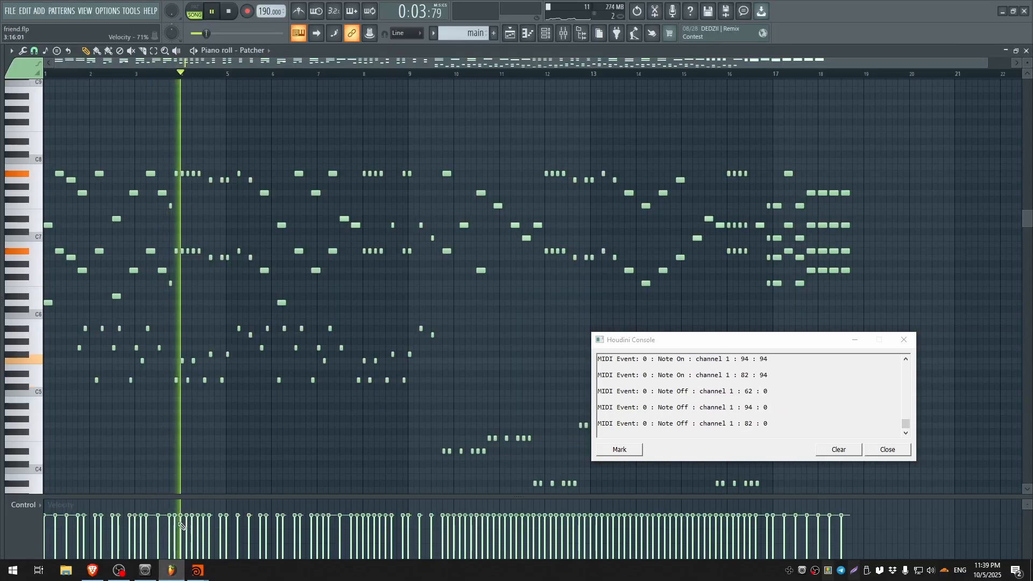
{"action": "mouse_move", "coordinate": [197, 570]}
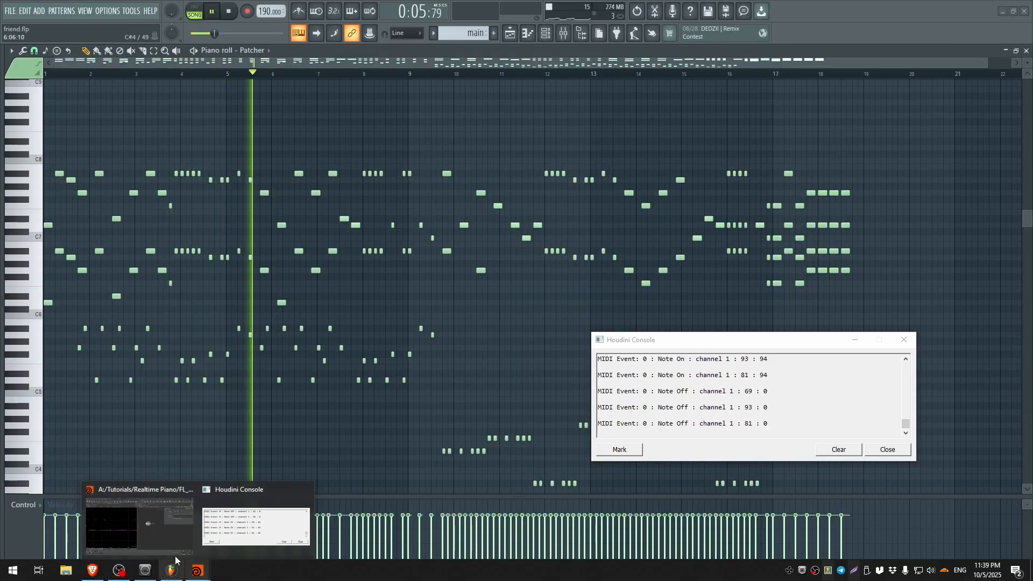
{"action": "left_click", "coordinate": [139, 525]}
{"action": "scroll", "coordinate": [215, 285], "scroll_direction": "down", "scroll_amount": 5}
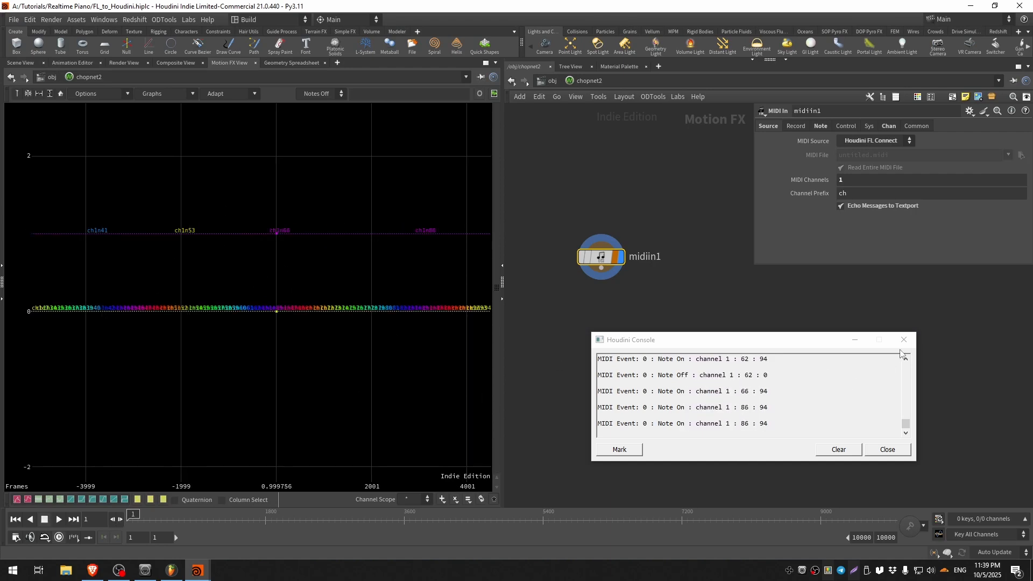
- Turn off Echo Messages to Textport on the MIDI In node and close the Houdini Console
{"action": "left_click", "coordinate": [881, 207]}
{"action": "left_click", "coordinate": [893, 451]}
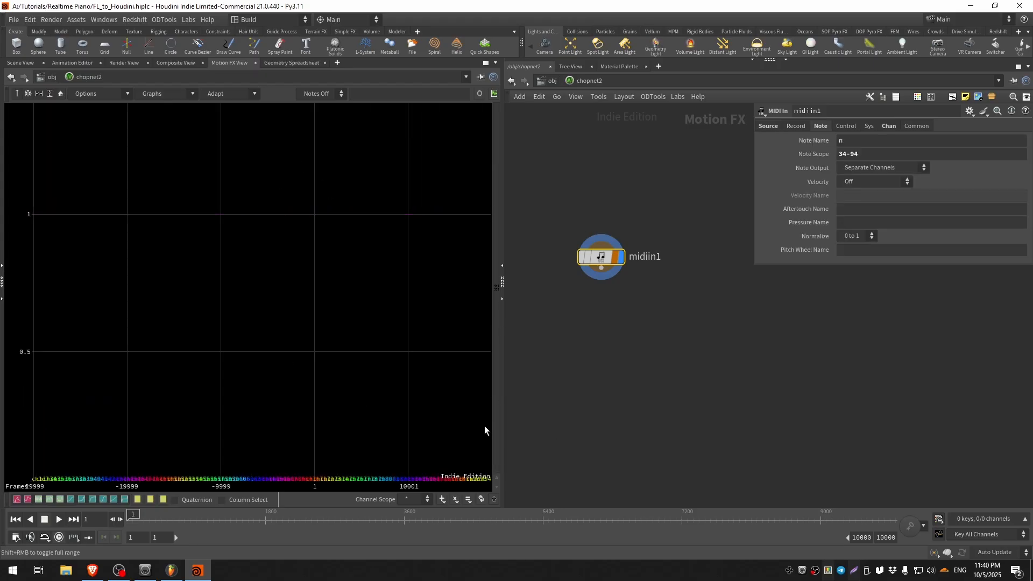
- Switch to FL Studio for the pattern's playback, minimize its window, and return to Houdini
{"action": "left_click", "coordinate": [171, 570]}
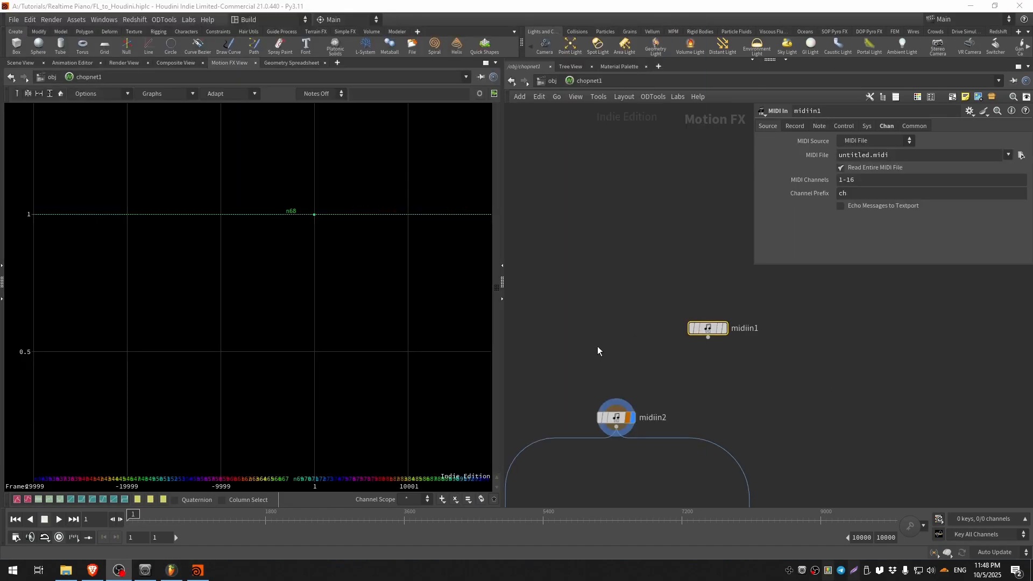
{"action": "left_click", "coordinate": [171, 570]}
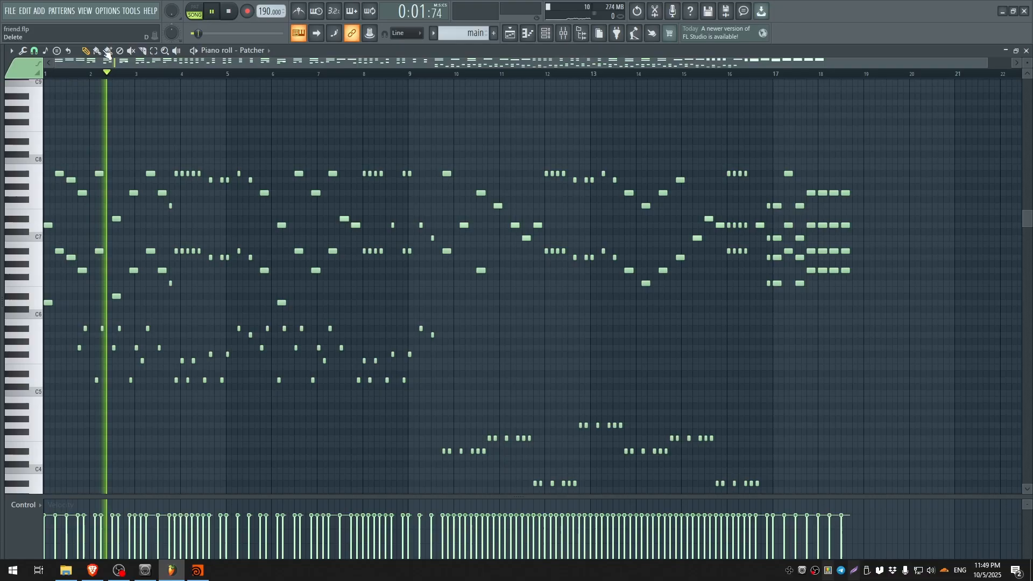
{"action": "left_click", "coordinate": [1002, 11]}
- Clear the Channel Prefix of midiin1 and review its Note, Control and Sys settings
{"action": "middle_click_drag", "start_coordinate": [754, 366], "coordinate": [685, 280]}
{"action": "left_click_drag", "start_coordinate": [685, 279], "coordinate": [588, 190]}
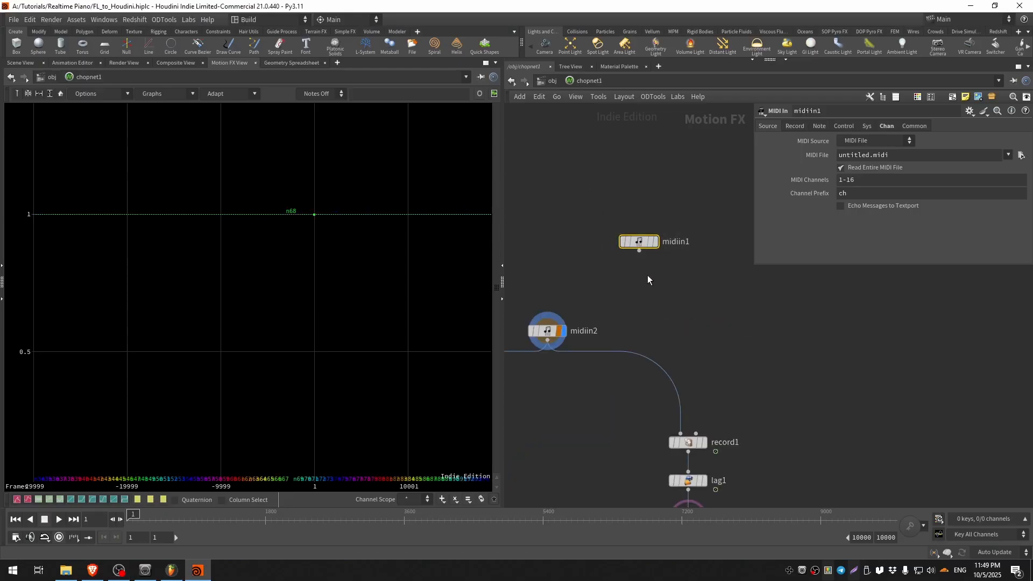
{"action": "double_click", "coordinate": [843, 193]}
{"action": "key", "text": "BackSpace"}
{"action": "left_click", "coordinate": [820, 127]}
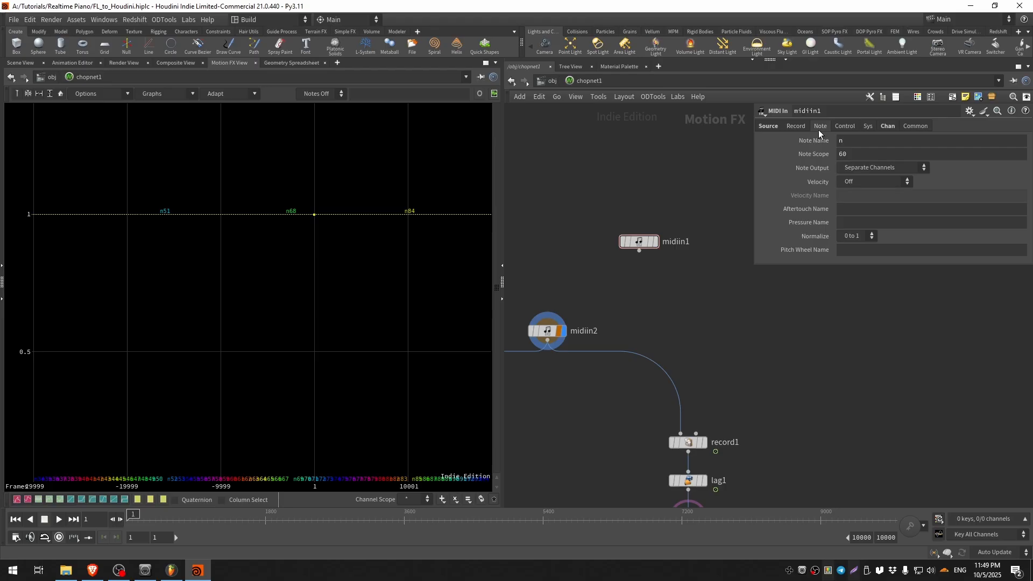
{"action": "left_click", "coordinate": [854, 128]}
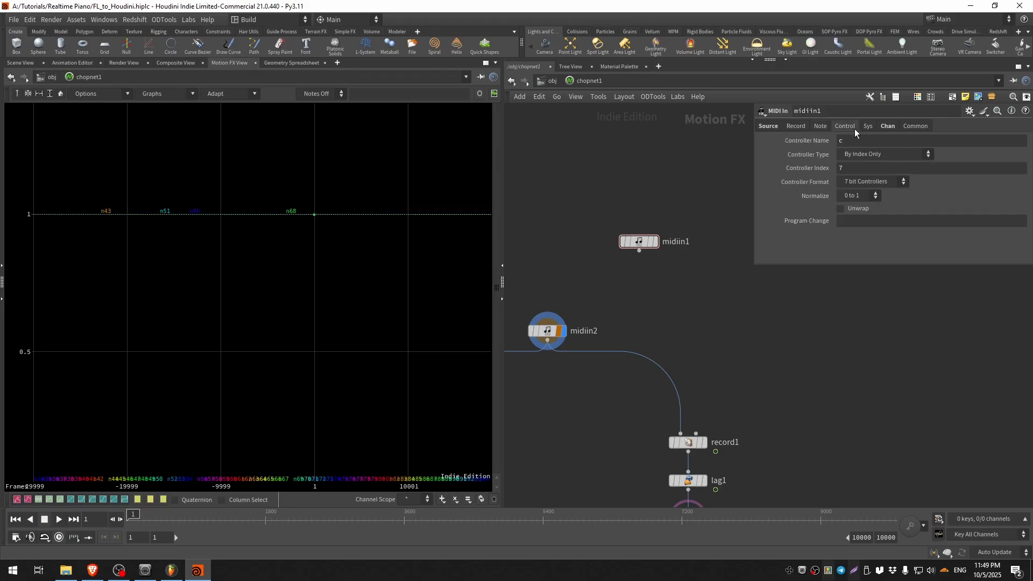
{"action": "left_click", "coordinate": [866, 128]}
{"action": "left_click", "coordinate": [850, 126]}
- Delete the midiin1 node from chopnet1 and select the midiin2 node
{"action": "left_click_drag", "start_coordinate": [839, 324], "coordinate": [601, 194]}
{"action": "key", "text": "Delete"}
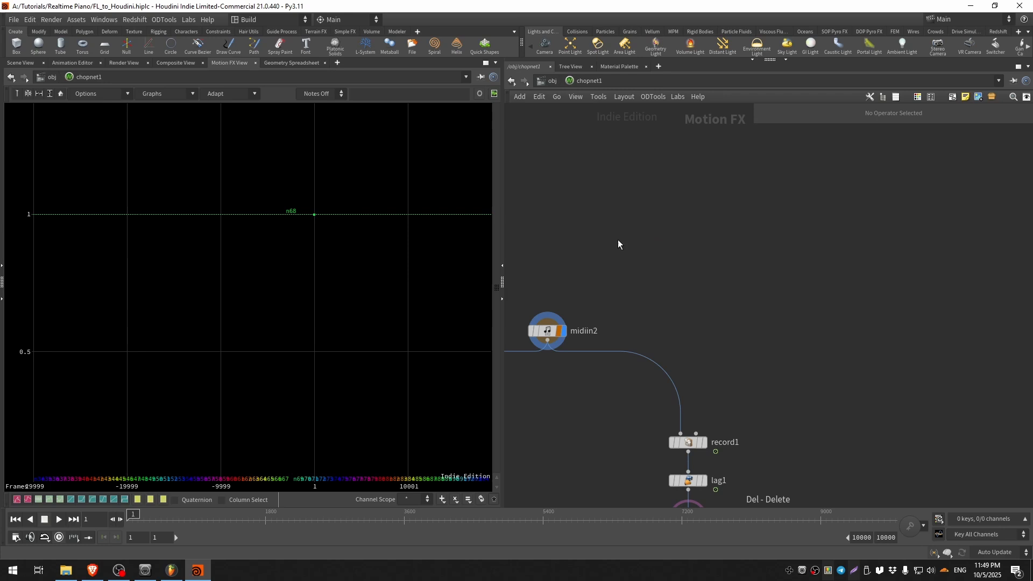
{"action": "middle_click_drag", "start_coordinate": [619, 246], "coordinate": [712, 231]}
{"action": "left_click_drag", "start_coordinate": [721, 267], "coordinate": [562, 315]}
- Examine the vopchop1 and record1 branches below midiin2 down to OUT_NC and OUT_notes
{"action": "middle_click_drag", "start_coordinate": [560, 315], "coordinate": [666, 315]}
{"action": "scroll", "coordinate": [666, 315], "scroll_direction": "down", "scroll_amount": 2}
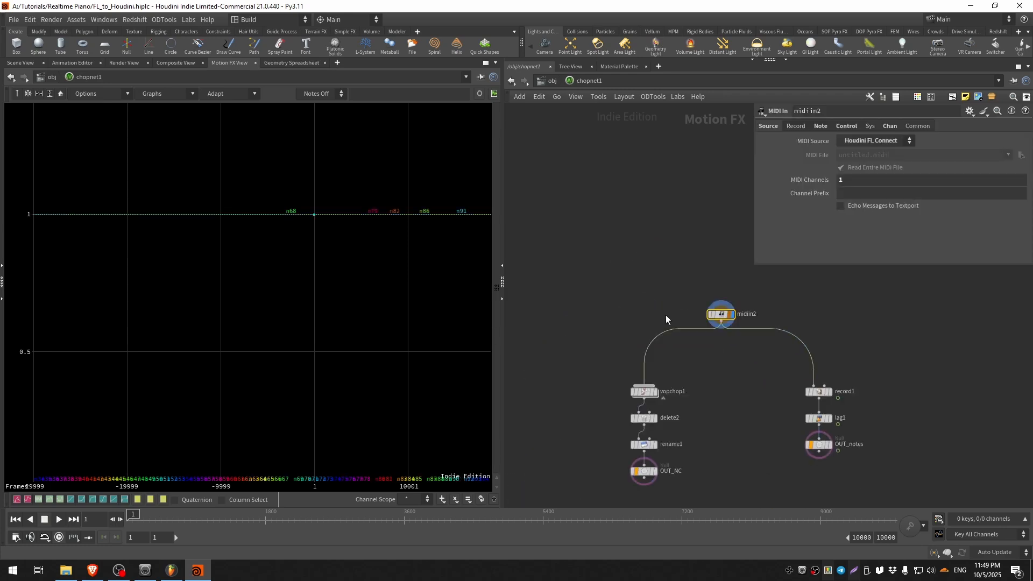
{"action": "middle_click_drag", "start_coordinate": [680, 385], "coordinate": [702, 347]}
{"action": "scroll", "coordinate": [723, 370], "scroll_direction": "up", "scroll_amount": 3}
{"action": "middle_click_drag", "start_coordinate": [722, 399], "coordinate": [705, 322]}
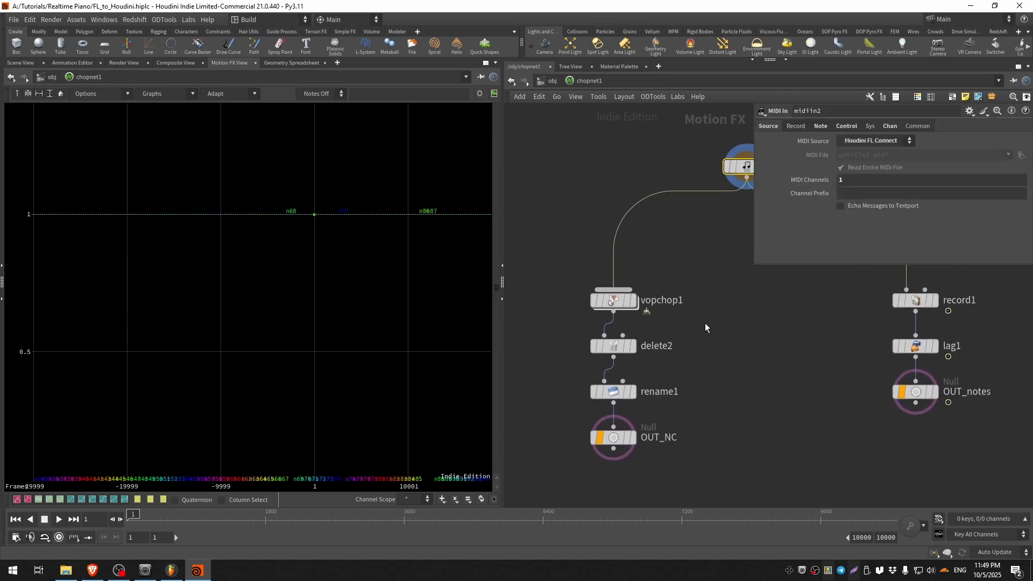
{"action": "middle_click_drag", "start_coordinate": [740, 275], "coordinate": [734, 295]}
{"action": "middle_click_drag", "start_coordinate": [746, 193], "coordinate": [689, 267]}
{"action": "scroll", "coordinate": [690, 267], "scroll_direction": "down", "scroll_amount": 1}
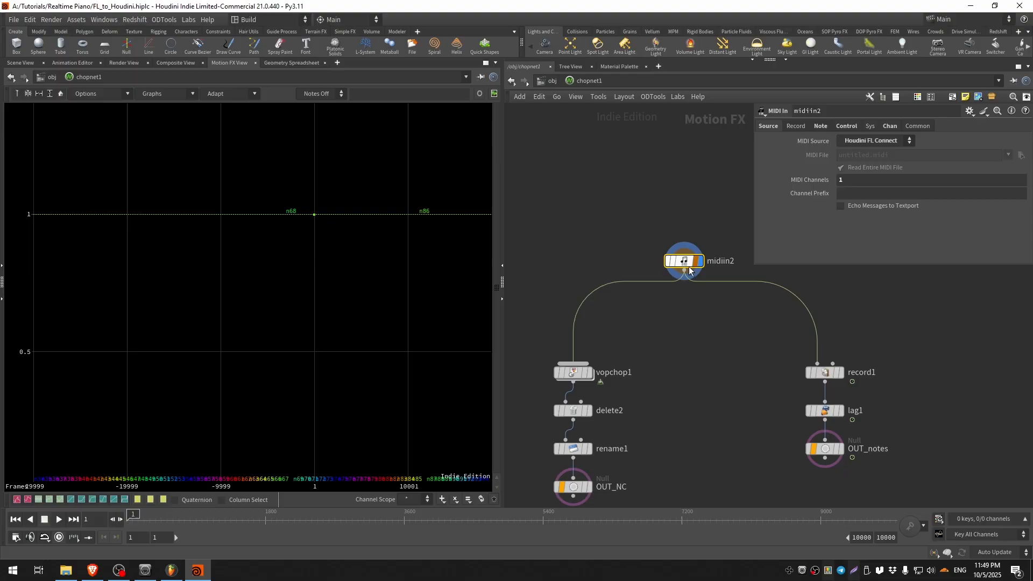
{"action": "scroll", "coordinate": [678, 256], "scroll_direction": "down", "scroll_amount": 3}
- Check the channel count and channel list in the midiin2 node's info window, and close it
{"action": "left_click", "coordinate": [666, 264]}
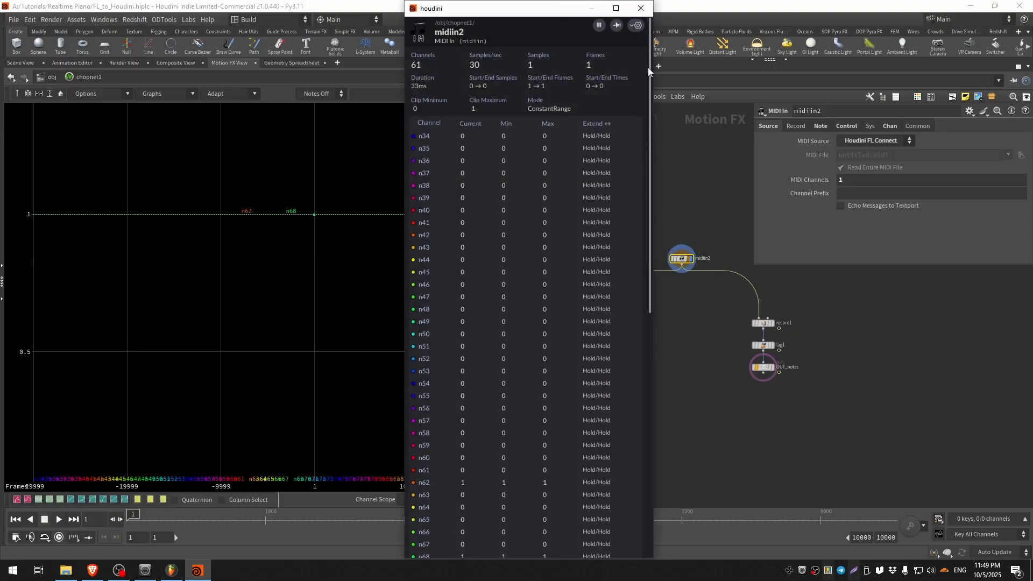
{"action": "mouse_move", "coordinate": [650, 69]}
{"action": "left_mouse_down"}
{"action": "mouse_move", "coordinate": [653, 381]}
{"action": "mouse_move", "coordinate": [638, 53]}
{"action": "left_mouse_up"}
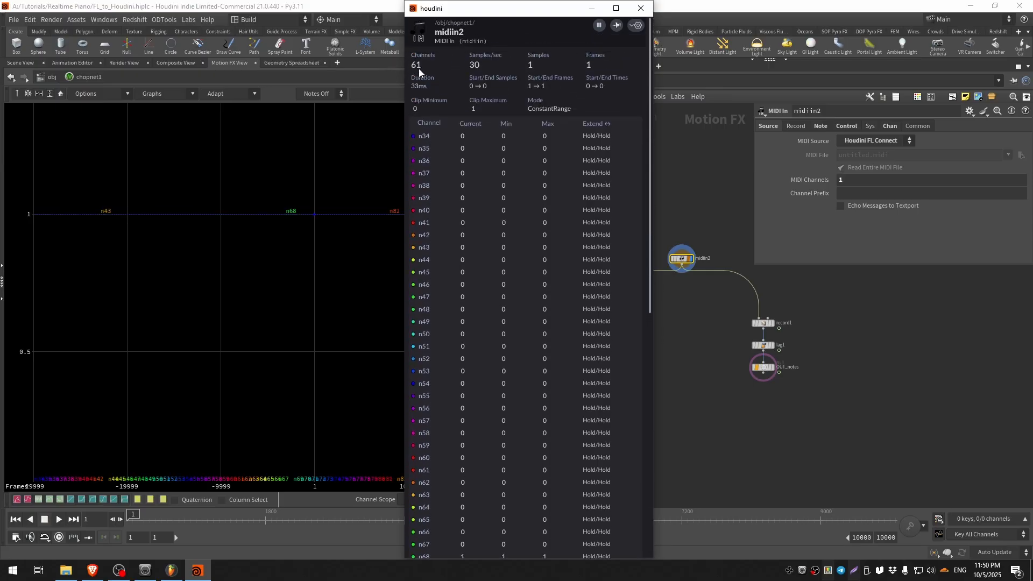
{"action": "left_click", "coordinate": [429, 56]}
{"action": "left_click", "coordinate": [640, 8]}
- Display vopchop1, open its VOP network, and examine how the NC output of global1 feeds the V input of output1
{"action": "scroll", "coordinate": [668, 286], "scroll_direction": "up", "scroll_amount": 3}
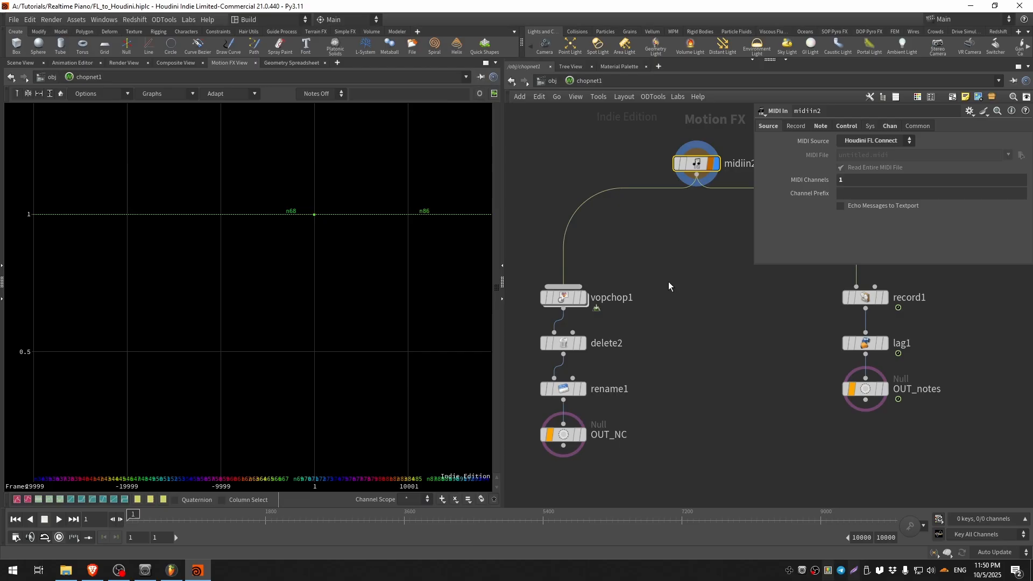
{"action": "middle_click_drag", "start_coordinate": [709, 214], "coordinate": [708, 286]}
{"action": "scroll", "coordinate": [596, 371], "scroll_direction": "up", "scroll_amount": 2}
{"action": "middle_click_drag", "start_coordinate": [596, 371], "coordinate": [658, 373]}
{"action": "left_click", "coordinate": [642, 370]}
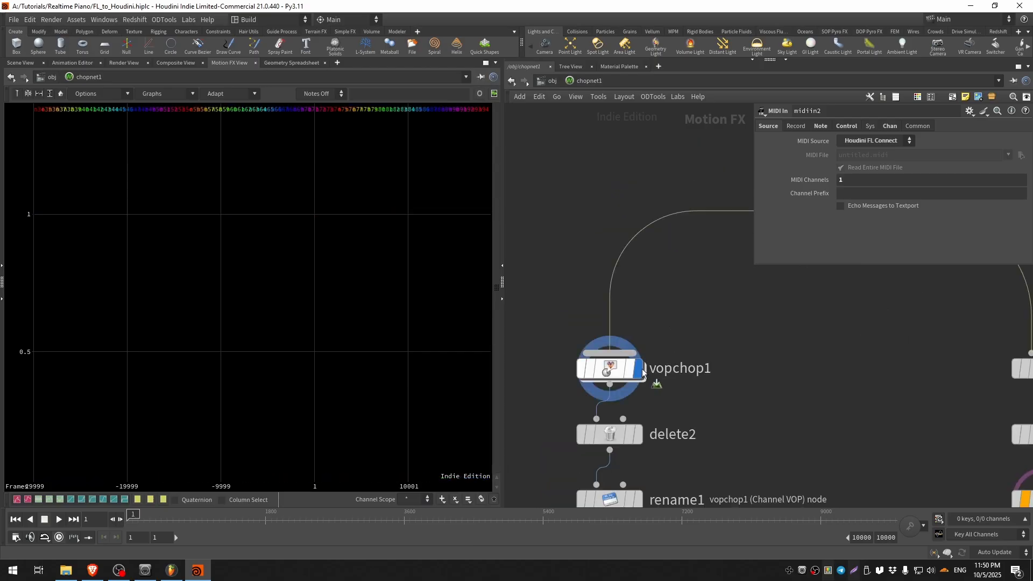
{"action": "double_click", "coordinate": [601, 372]}
{"action": "left_click_drag", "start_coordinate": [776, 382], "coordinate": [793, 332]}
{"action": "scroll", "coordinate": [629, 354], "scroll_direction": "up", "scroll_amount": 3}
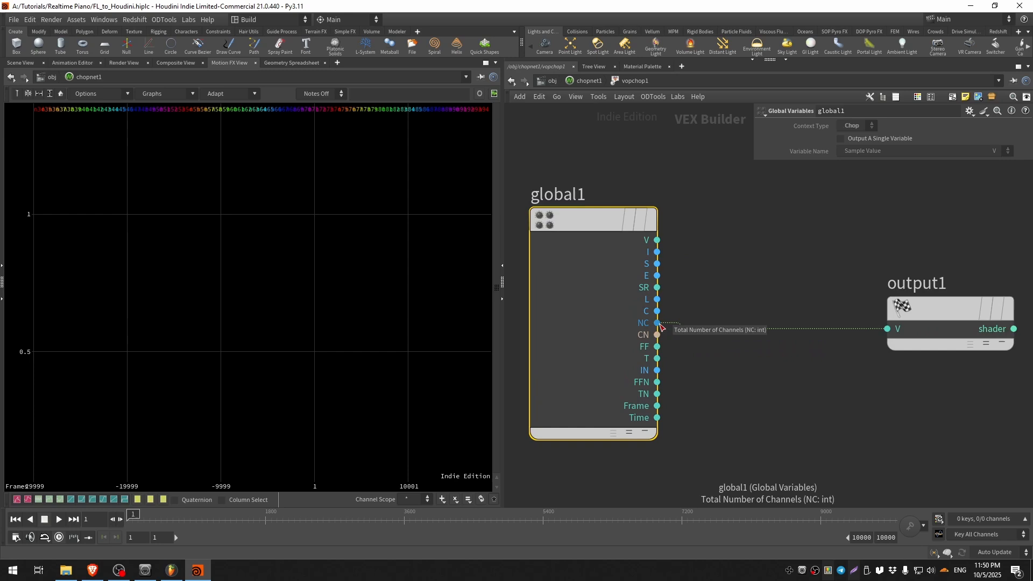
{"action": "middle_click_drag", "start_coordinate": [783, 293], "coordinate": [618, 288]}
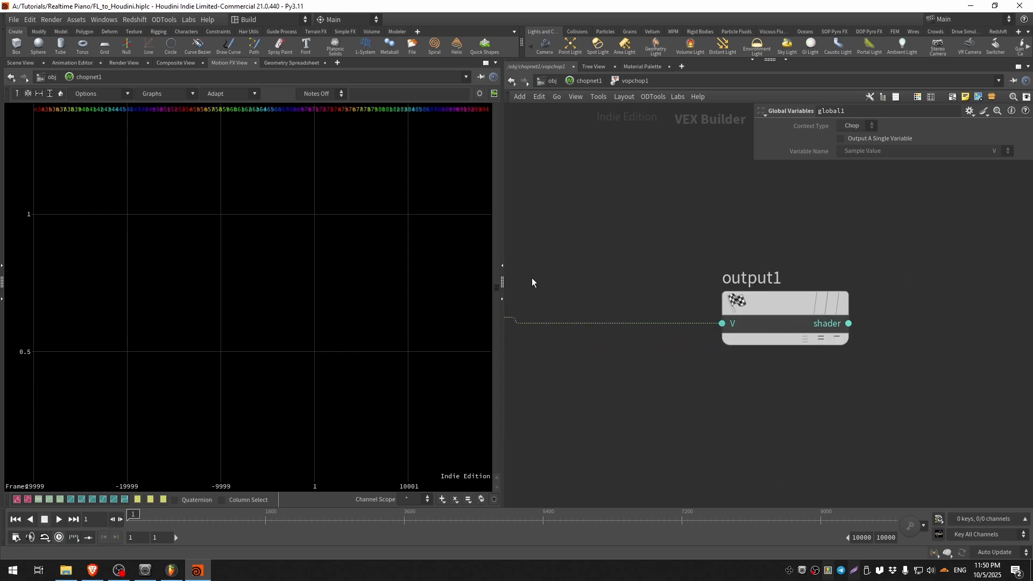
- Read the value of vopchop1's channels against the vertical scale in the Motion FX View
{"action": "scroll", "coordinate": [293, 180], "scroll_direction": "down", "scroll_amount": 5}
{"action": "scroll", "coordinate": [351, 235], "scroll_direction": "down", "scroll_amount": 10}
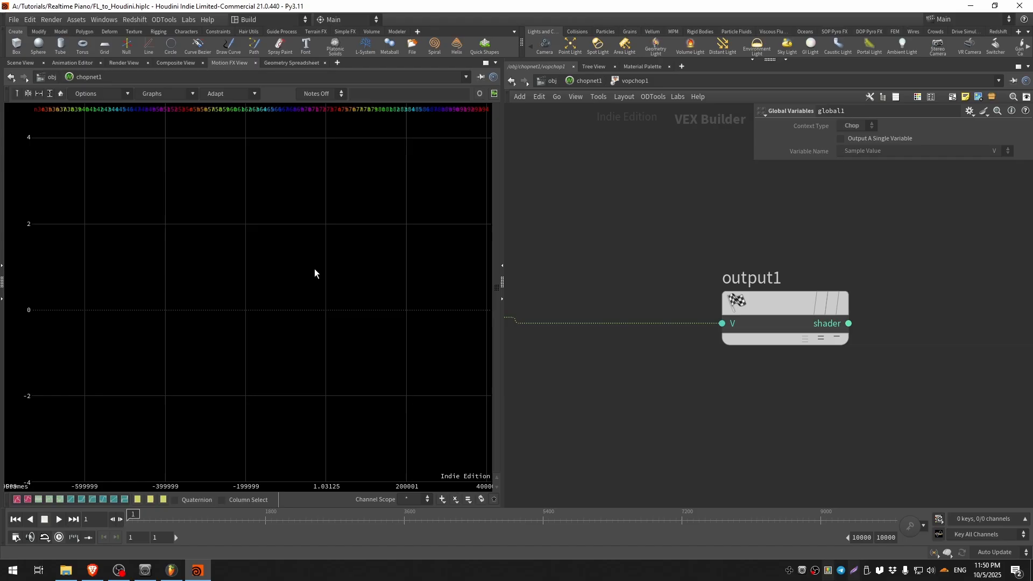
{"action": "scroll", "coordinate": [334, 224], "scroll_direction": "down", "scroll_amount": 10}
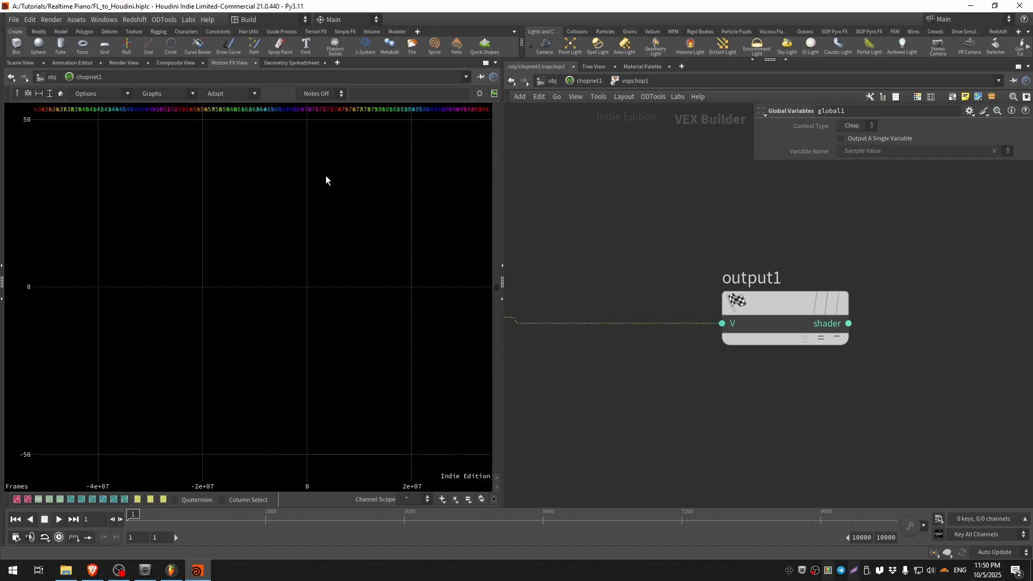
{"action": "middle_click_drag", "start_coordinate": [209, 237], "coordinate": [217, 235]}
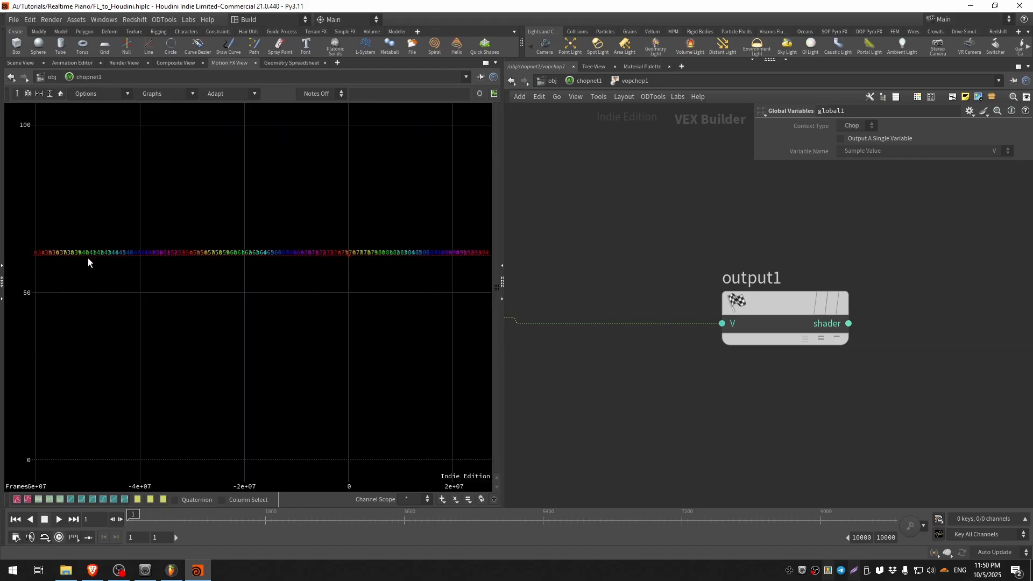
{"action": "scroll", "coordinate": [88, 257], "scroll_direction": "up", "scroll_amount": 10}
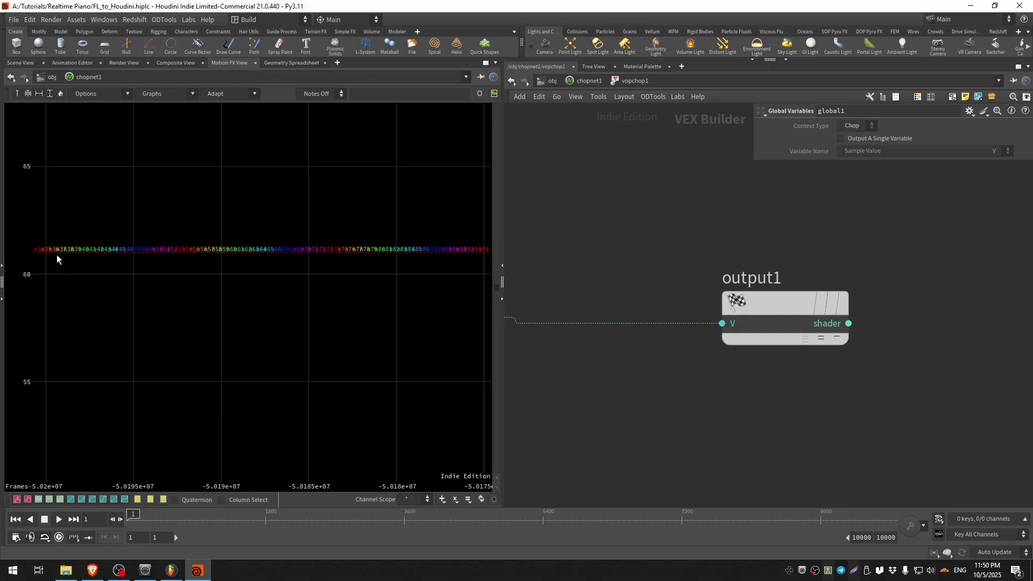
{"action": "scroll", "coordinate": [57, 260], "scroll_direction": "up", "scroll_amount": 5}
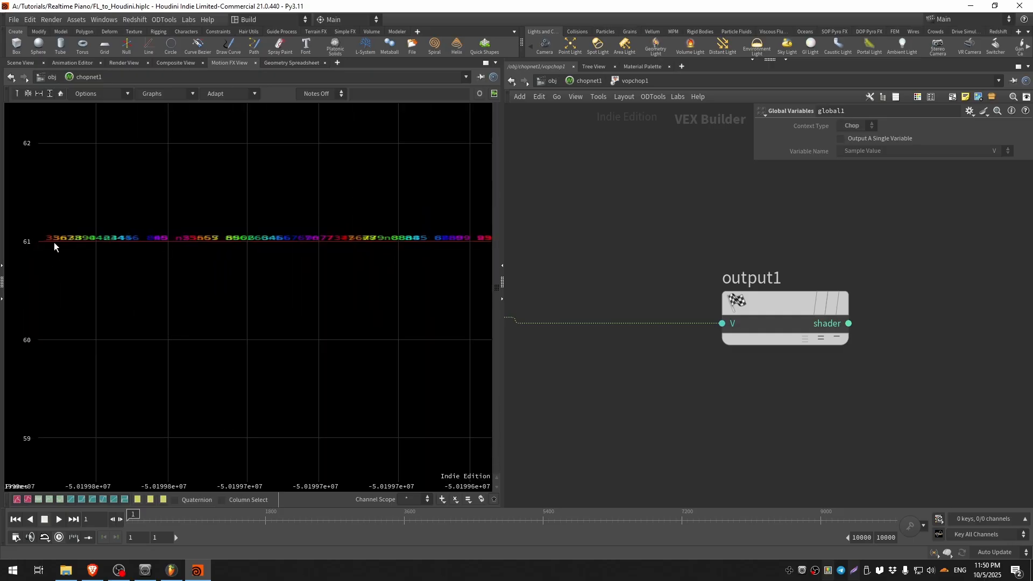
- Return to chopnet1 and inspect delete2, rename1's new channel name, and the NC channel output by OUT_NC
{"action": "left_click", "coordinate": [596, 82]}
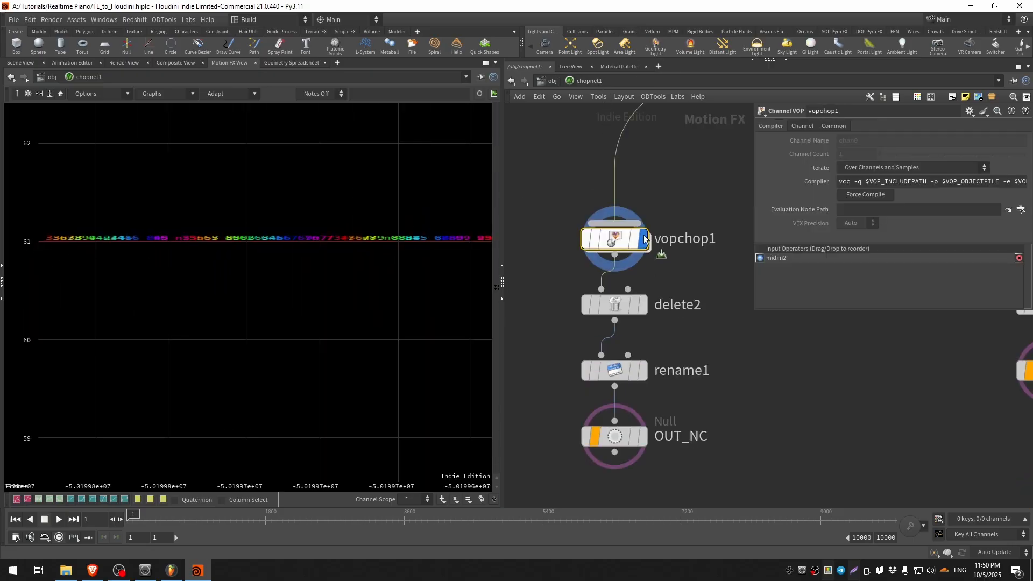
{"action": "left_click", "coordinate": [624, 306]}
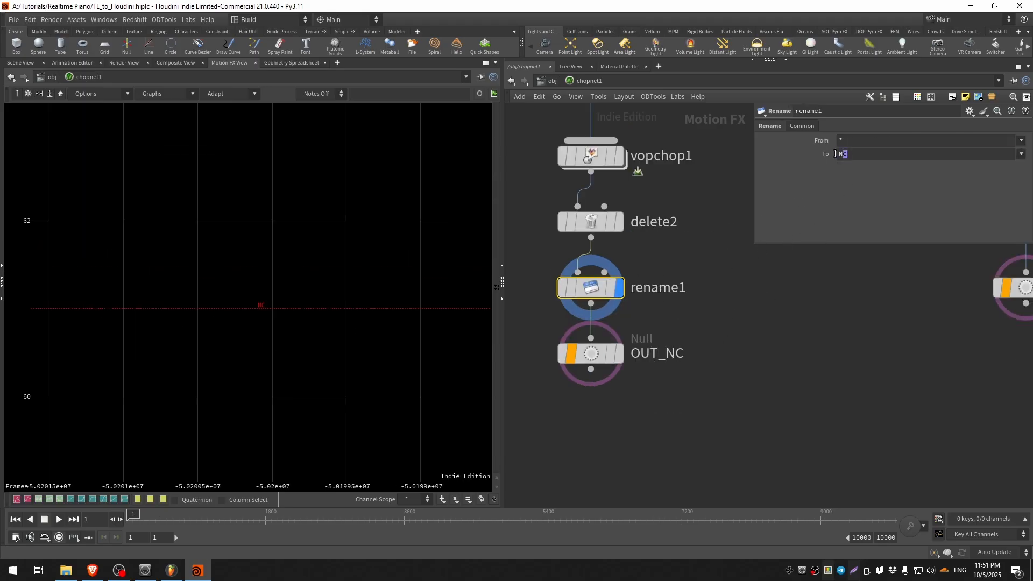
{"action": "left_click_drag", "start_coordinate": [835, 154], "coordinate": [835, 161]}
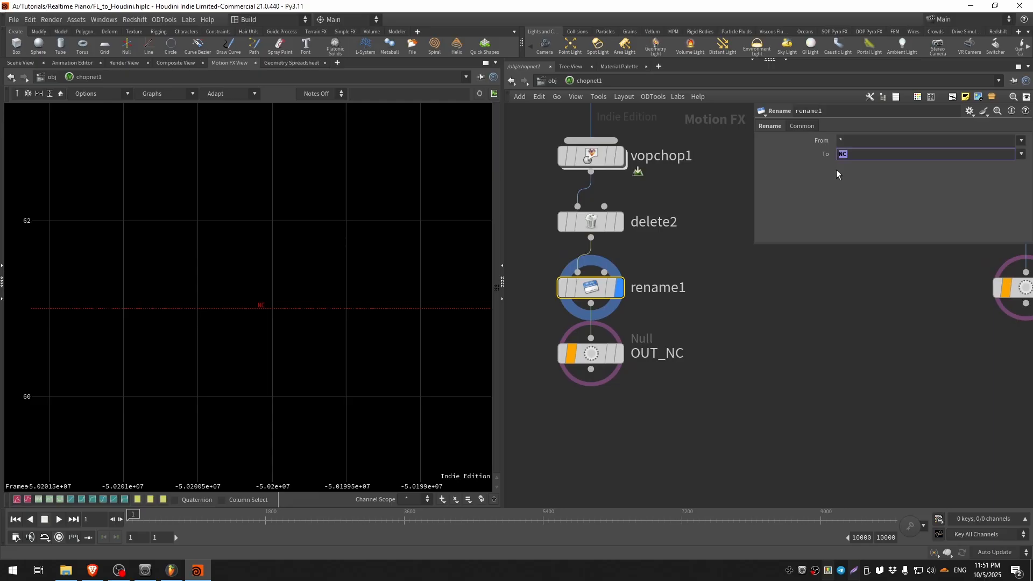
{"action": "left_click", "coordinate": [620, 356]}
{"action": "left_click_drag", "start_coordinate": [704, 420], "coordinate": [550, 343]}
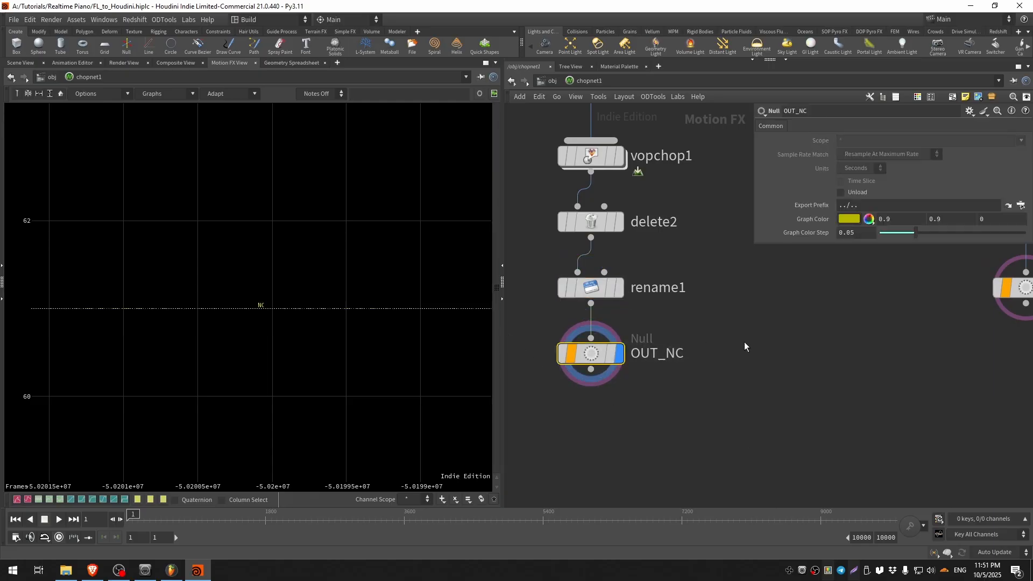
{"action": "right_click_drag", "start_coordinate": [152, 305], "coordinate": [263, 297]}
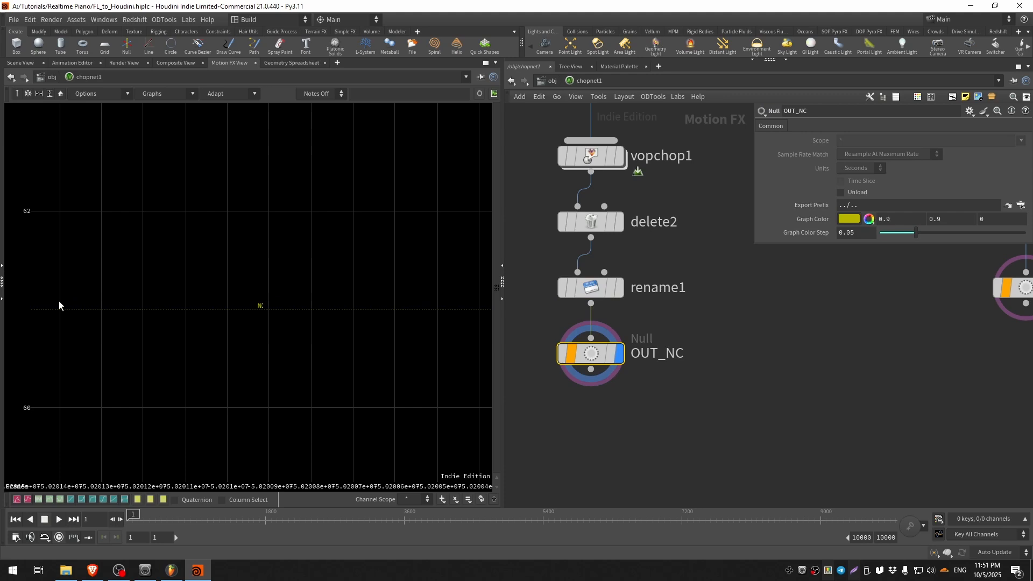
{"action": "right_click_drag", "start_coordinate": [59, 302], "coordinate": [304, 283]}
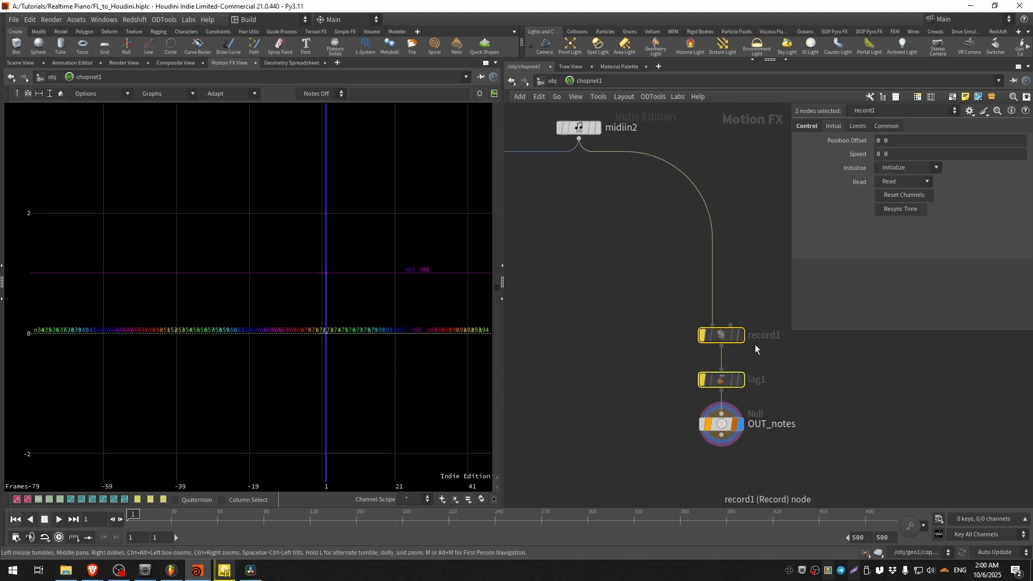
- Select the OUT_notes null and examine its branch from midiin2 through record1 and lag1
{"action": "left_click_drag", "start_coordinate": [799, 409], "coordinate": [672, 469]}
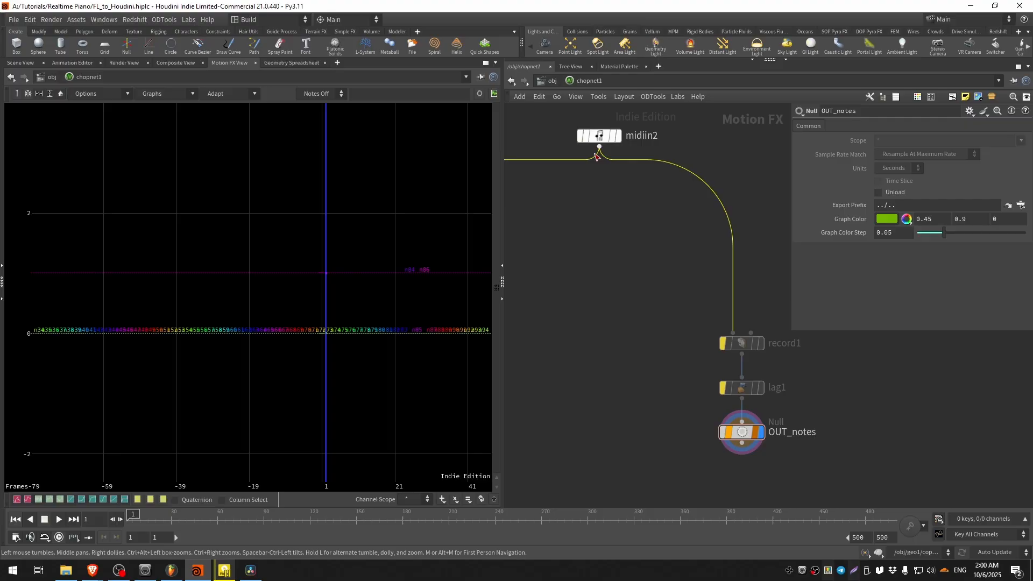
{"action": "middle_click_drag", "start_coordinate": [673, 433], "coordinate": [651, 344]}
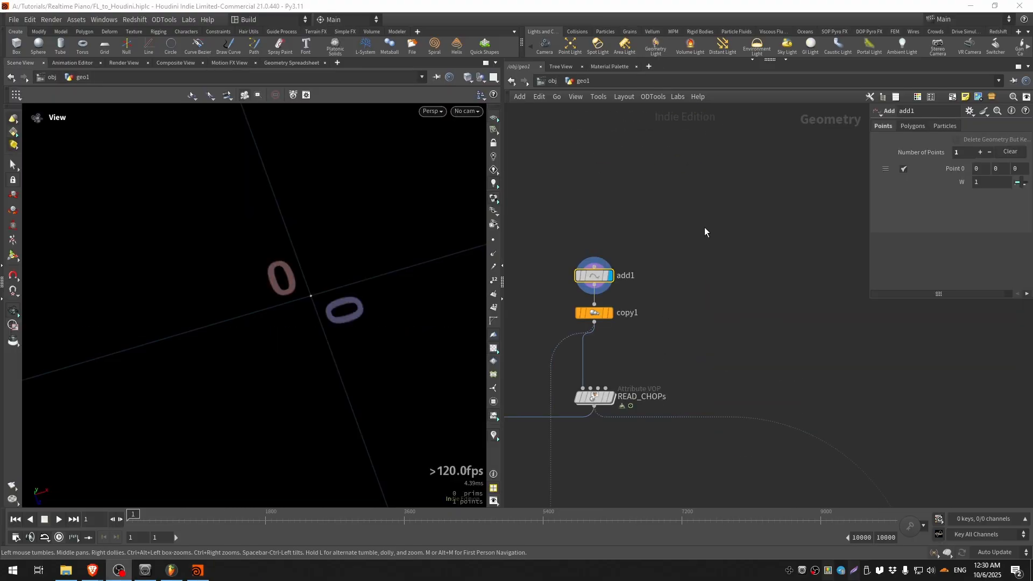
- Frame the single point of add1 in the Scene View of the geo1 network
{"action": "key", "text": "f"}
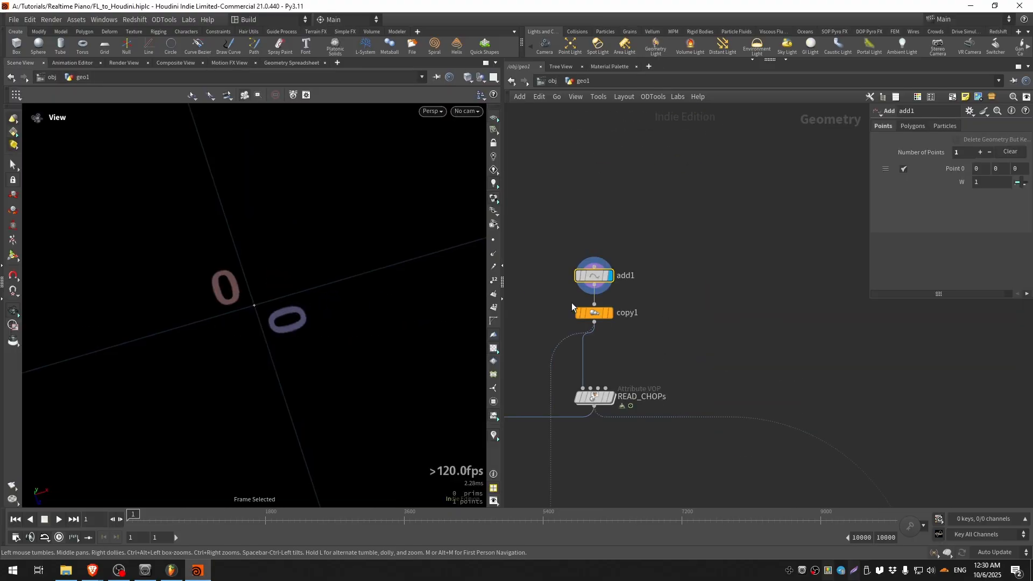
- Add a second Copy and Transform node fed by add1 in the geo1 network
{"action": "middle_click_drag", "start_coordinate": [215, 318], "coordinate": [263, 308]}
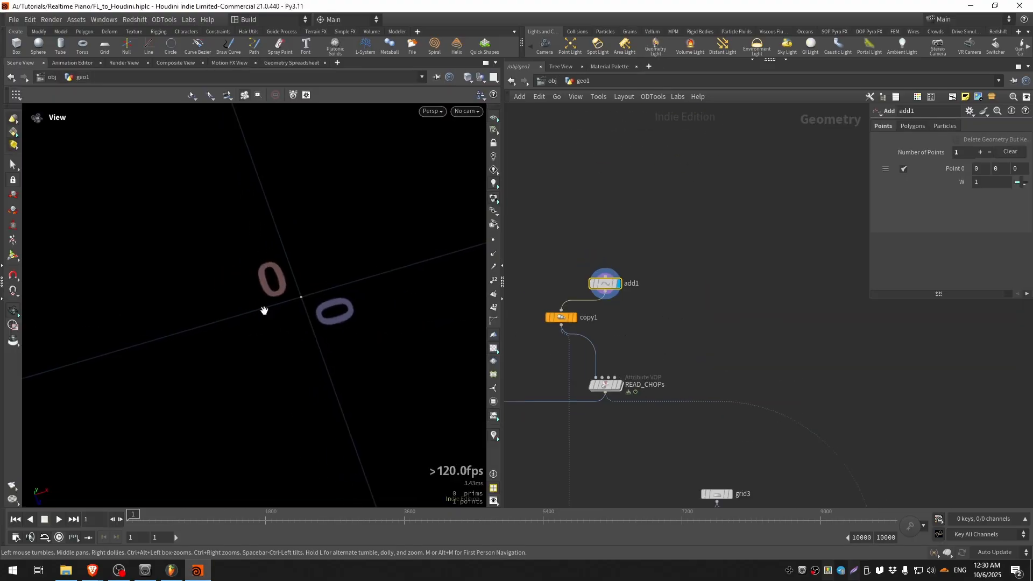
{"action": "right_click_drag", "start_coordinate": [263, 309], "coordinate": [126, 339]}
{"action": "right_click_drag", "start_coordinate": [279, 327], "coordinate": [226, 341]}
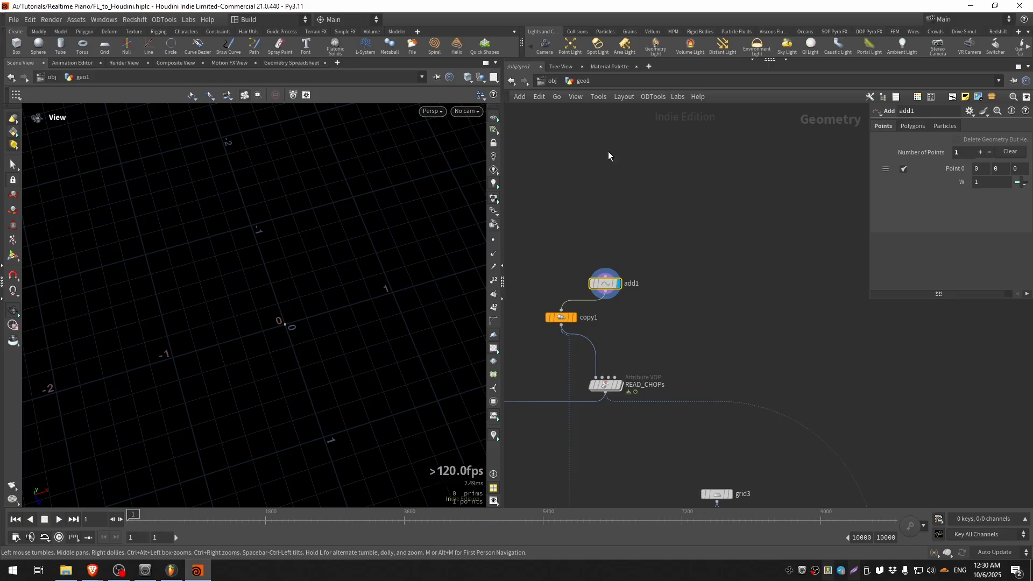
{"action": "key", "text": "Tab"}
{"action": "type", "text": "copy a"}
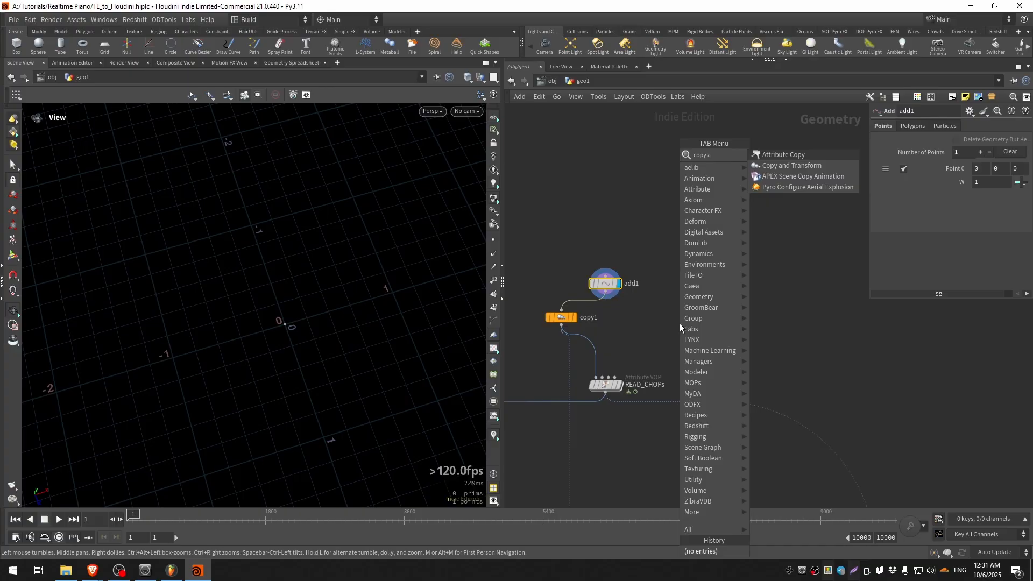
{"action": "key", "text": "Down"}
{"action": "key", "text": "Return"}
{"action": "left_click", "coordinate": [679, 324]}
{"action": "middle_click_drag", "start_coordinate": [679, 323], "coordinate": [629, 336]}
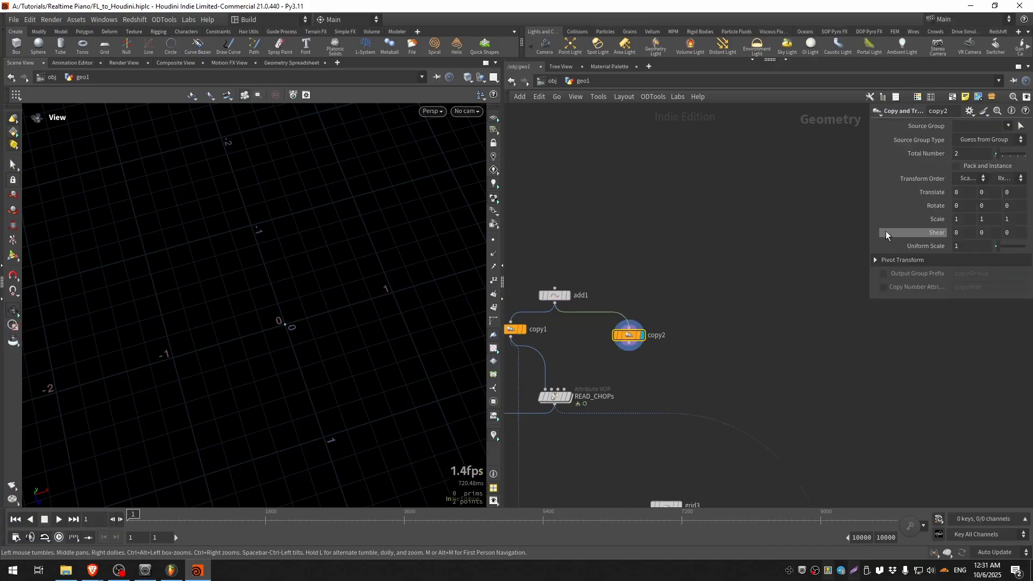
{"action": "left_click_drag", "start_coordinate": [866, 221], "coordinate": [746, 223]}
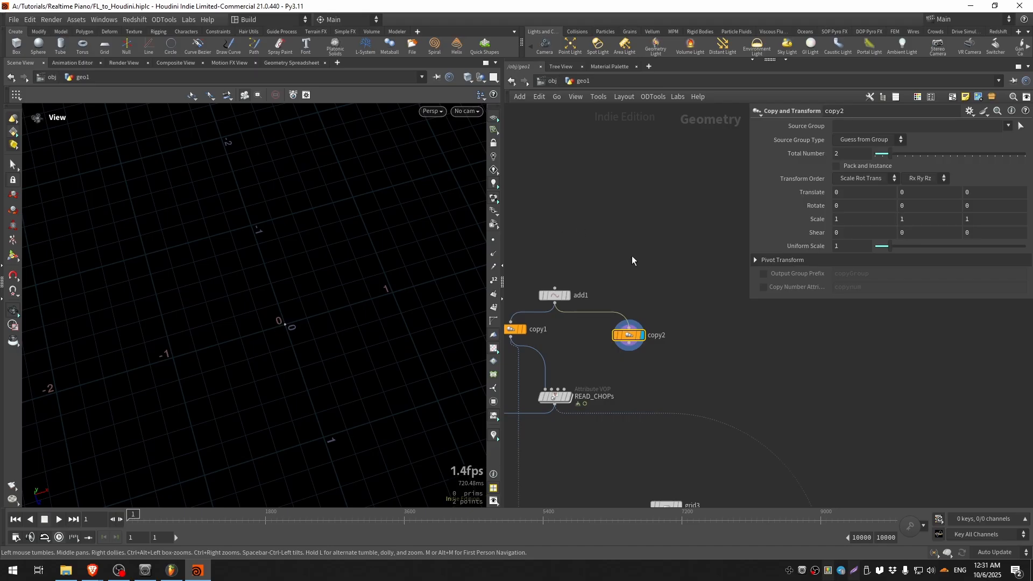
- Copy the OUT_NC null from chopnet1 and return to the geo1 network
{"action": "left_click", "coordinate": [552, 80]}
{"action": "double_click", "coordinate": [672, 279]}
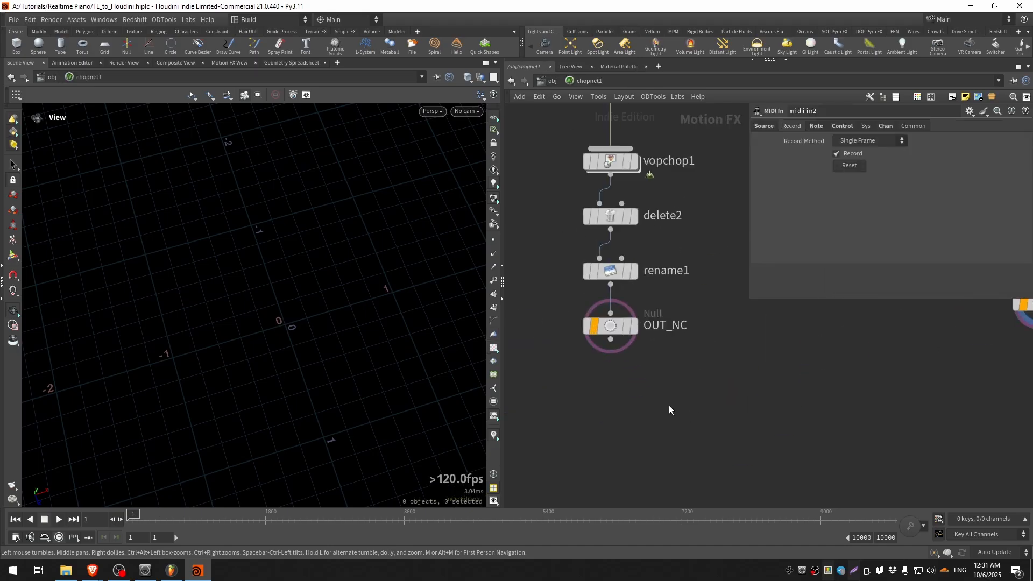
{"action": "left_click_drag", "start_coordinate": [565, 383], "coordinate": [662, 314]}
{"action": "key", "text": "ctrl+c"}
{"action": "left_click", "coordinate": [542, 80]}
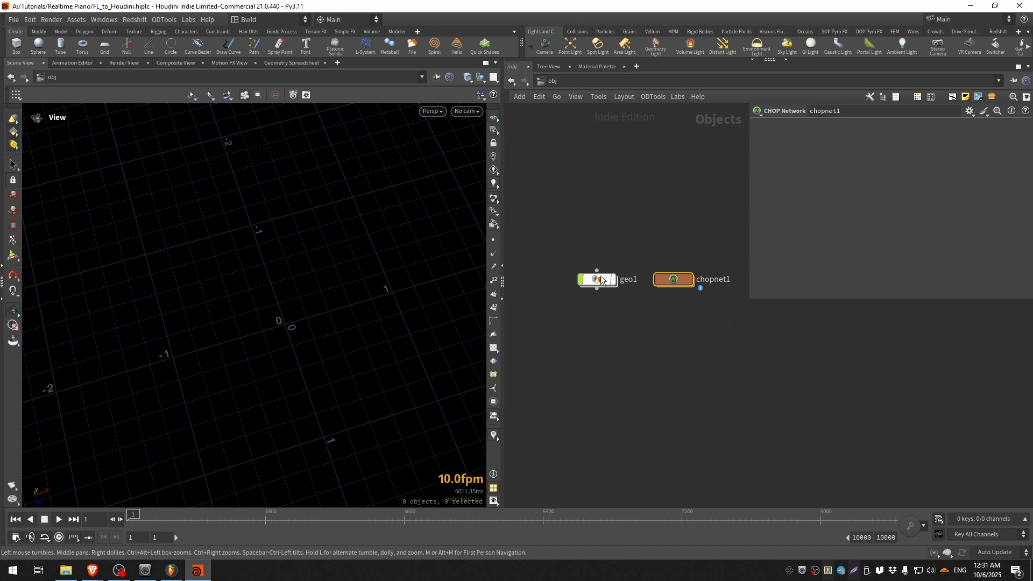
{"action": "double_click", "coordinate": [600, 278]}
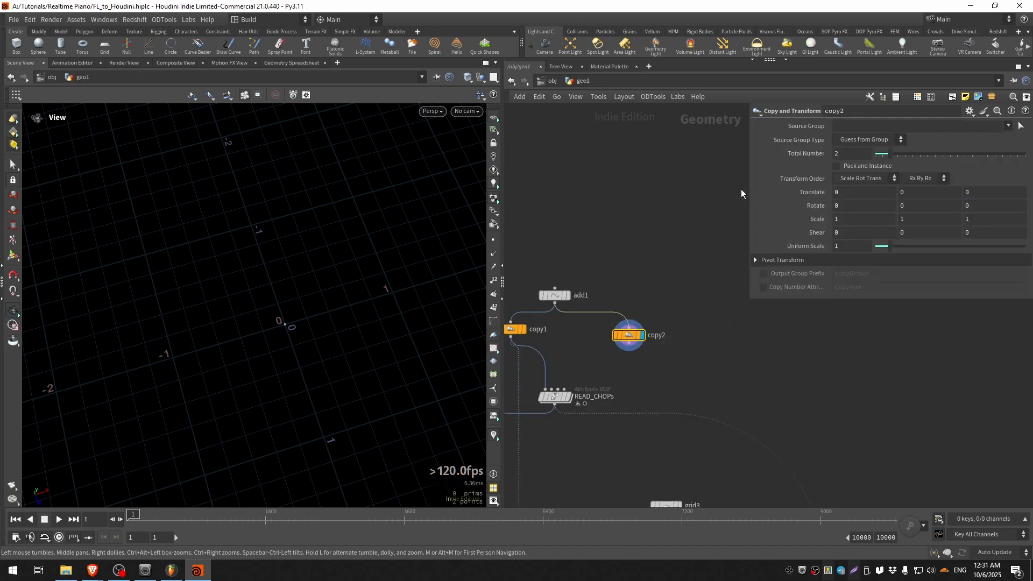
- Set copy2's Total Number to the expression chop("/obj/chopnet1/OUT_NC/NC") and check its evaluated value
{"action": "left_click_drag", "start_coordinate": [749, 192], "coordinate": [707, 193]}
{"action": "left_click", "coordinate": [802, 157]}
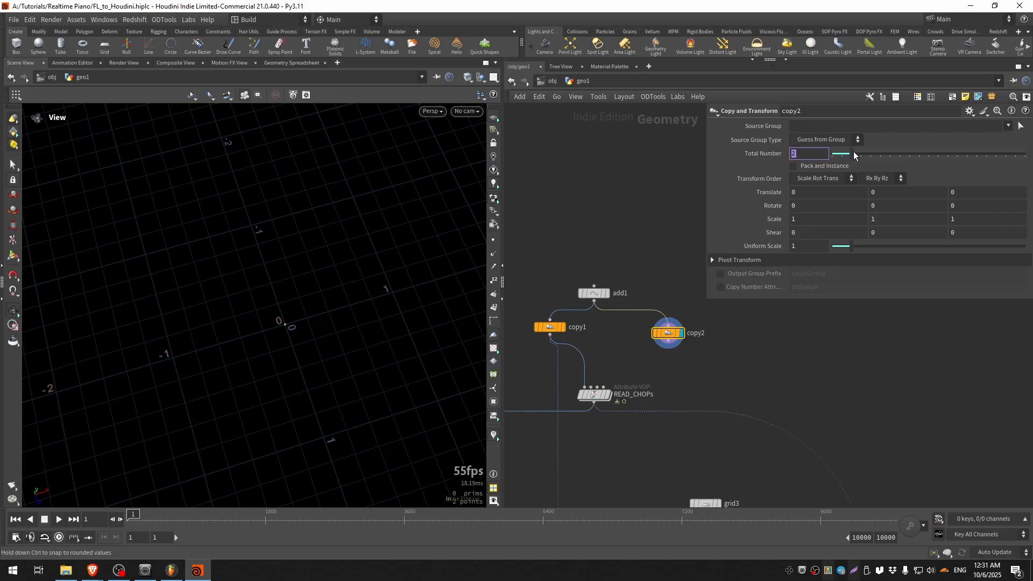
{"action": "type", "text": "chop"}
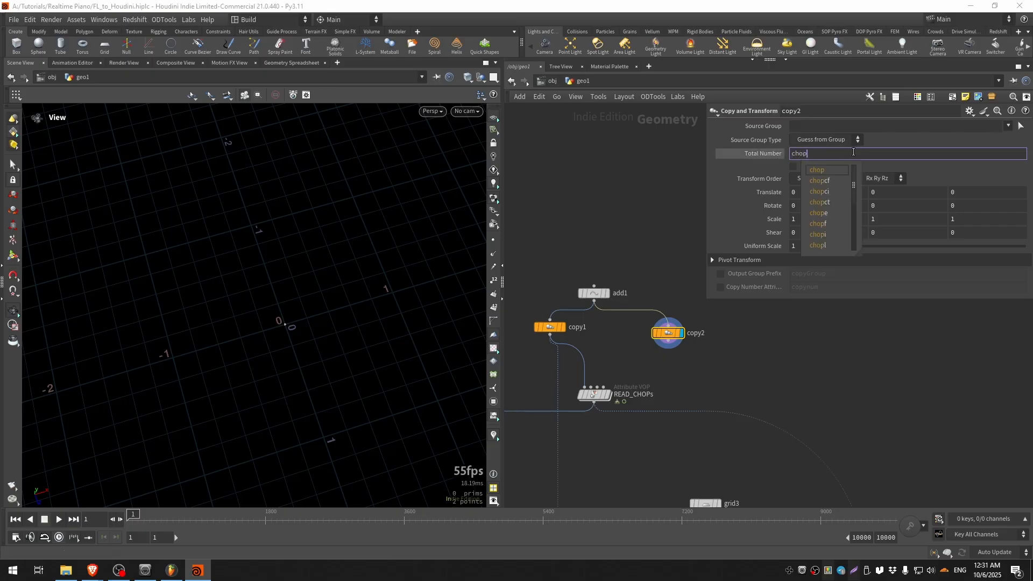
{"action": "type", "text": "()"}
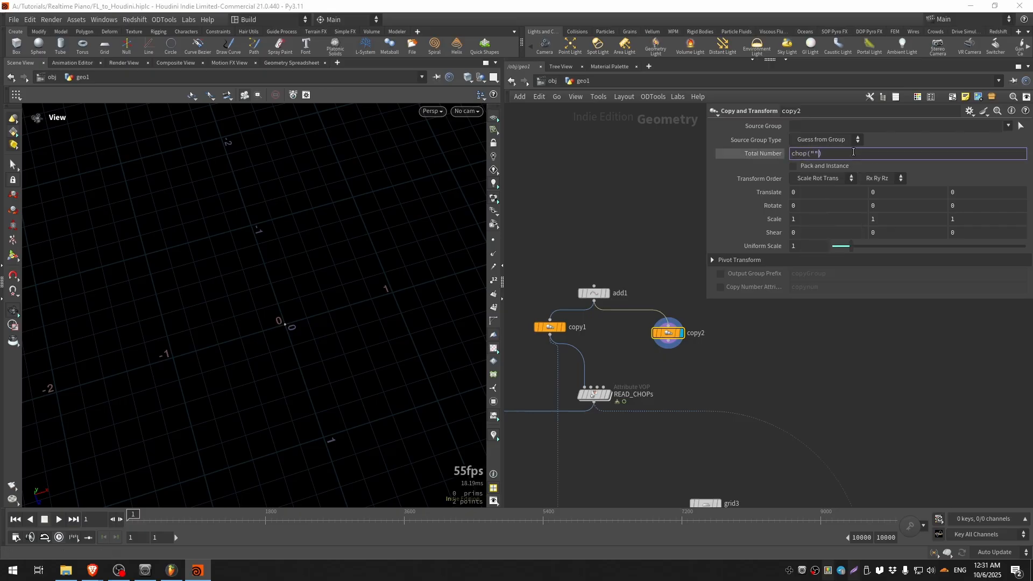
{"action": "key", "text": "Left"}
{"action": "key", "text": "Left"}
{"action": "key", "text": "ctrl+v"}
{"action": "type", "text": "/"}
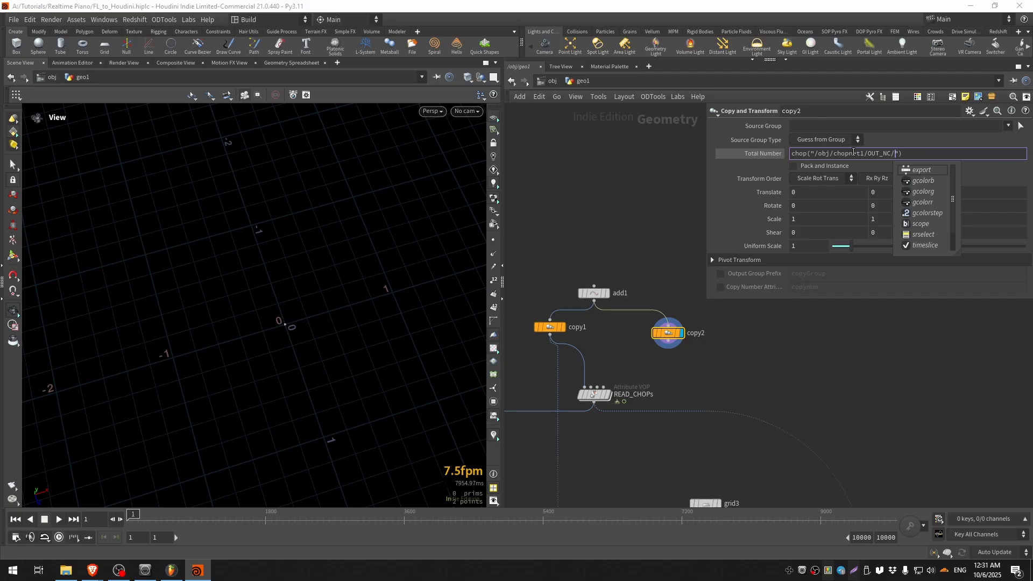
{"action": "type", "text": "nc"}
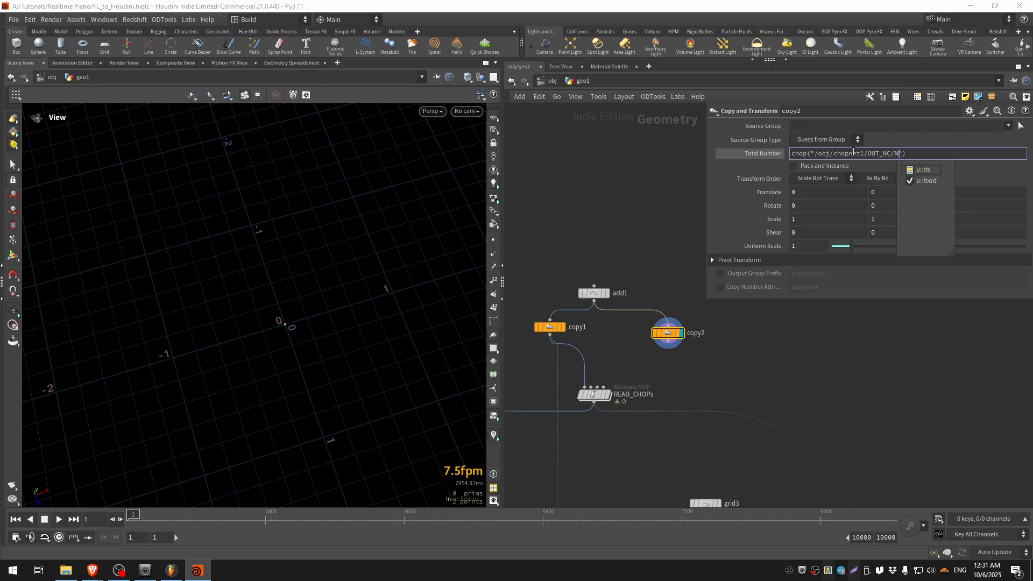
{"action": "key", "text": "Return"}
{"action": "left_click", "coordinate": [766, 155]}
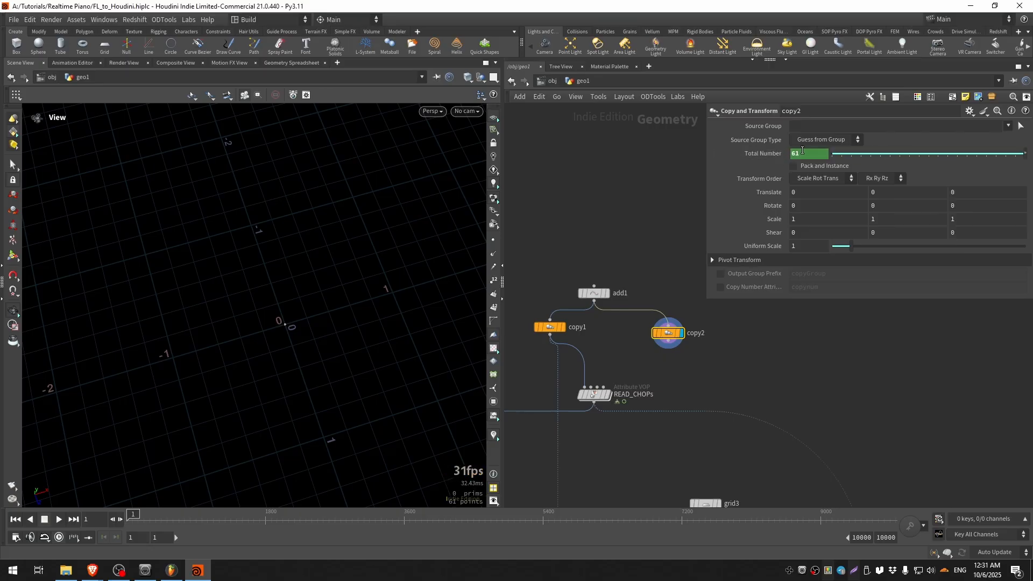
{"action": "left_click", "coordinate": [763, 153]}
{"action": "left_click", "coordinate": [762, 153]}
- Display OUT_NC of chopnet1 in the Motion FX View and read its NC channel against the vertical scale
{"action": "key", "text": "u"}
{"action": "left_click", "coordinate": [671, 280]}
{"action": "key", "text": "i"}
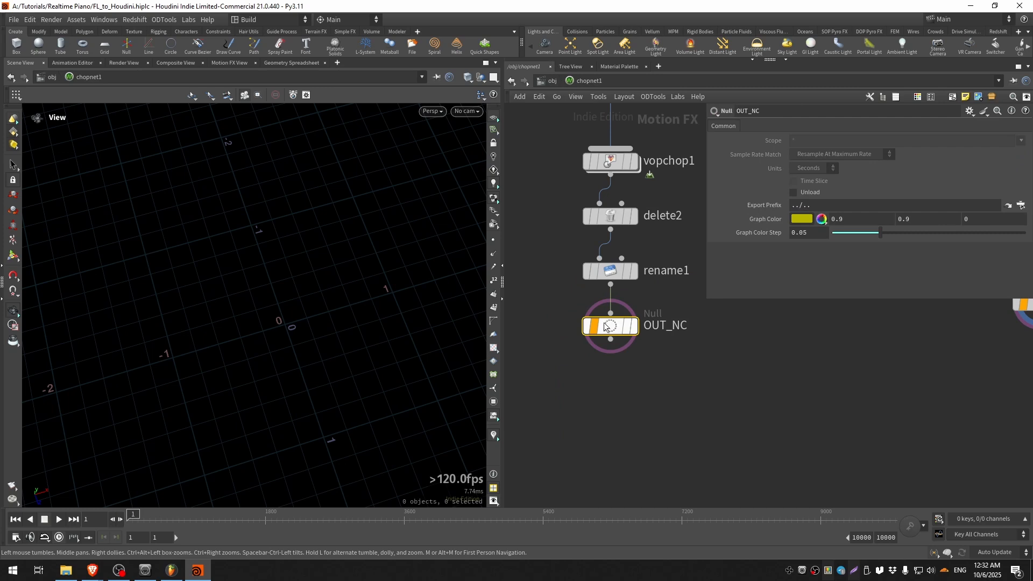
{"action": "left_click", "coordinate": [230, 63]}
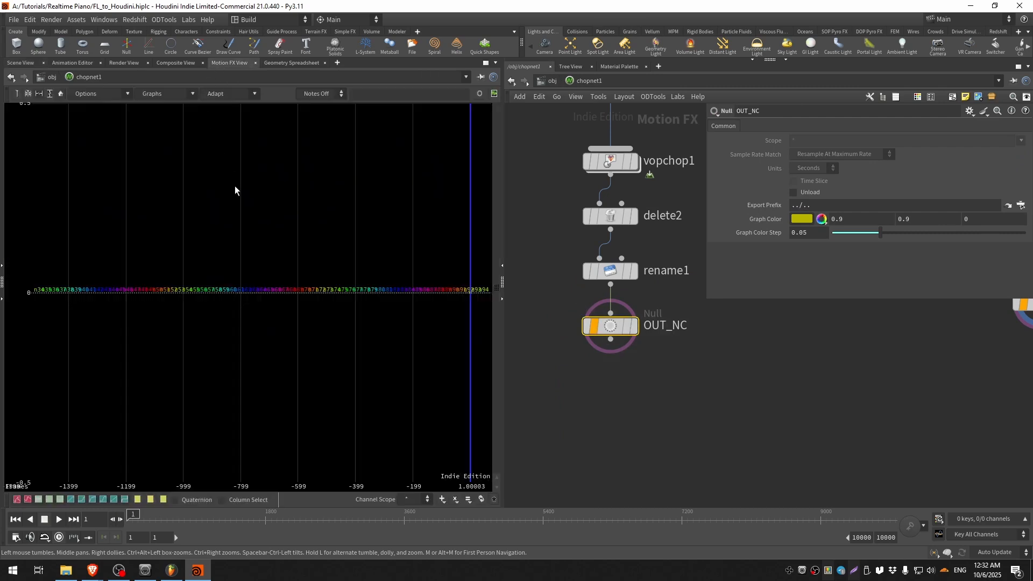
{"action": "key", "text": "r"}
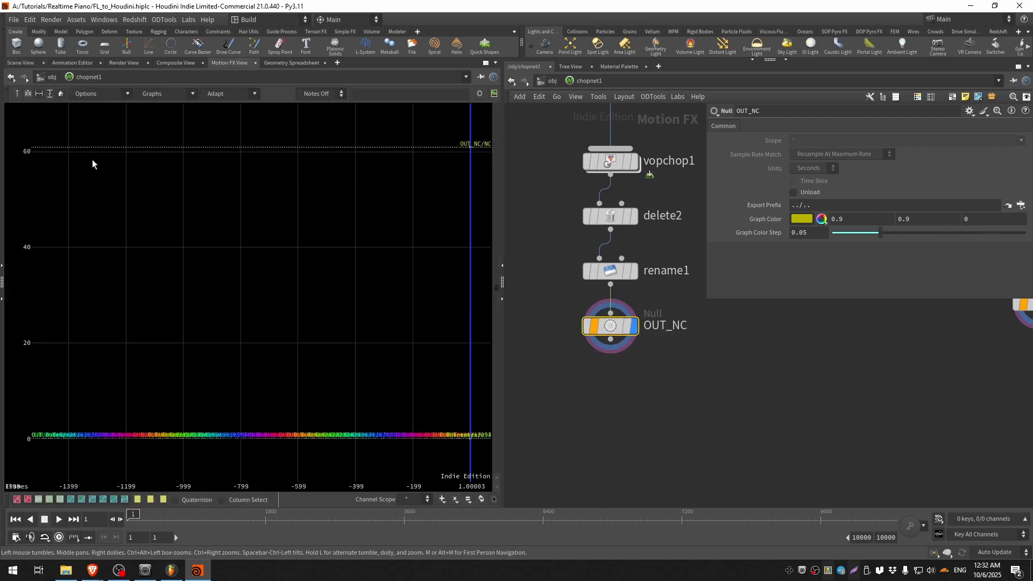
{"action": "middle_click_drag", "start_coordinate": [480, 146], "coordinate": [438, 143]}
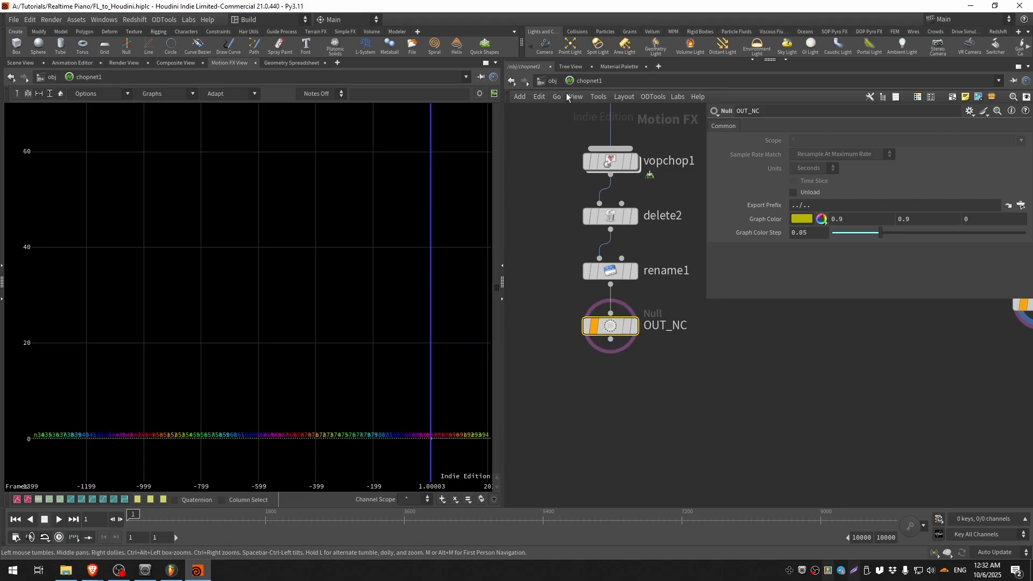
- Return to geo1 with the Scene View shown and set copy2's X translation to 0.5
{"action": "left_click", "coordinate": [552, 81]}
{"action": "double_click", "coordinate": [600, 279]}
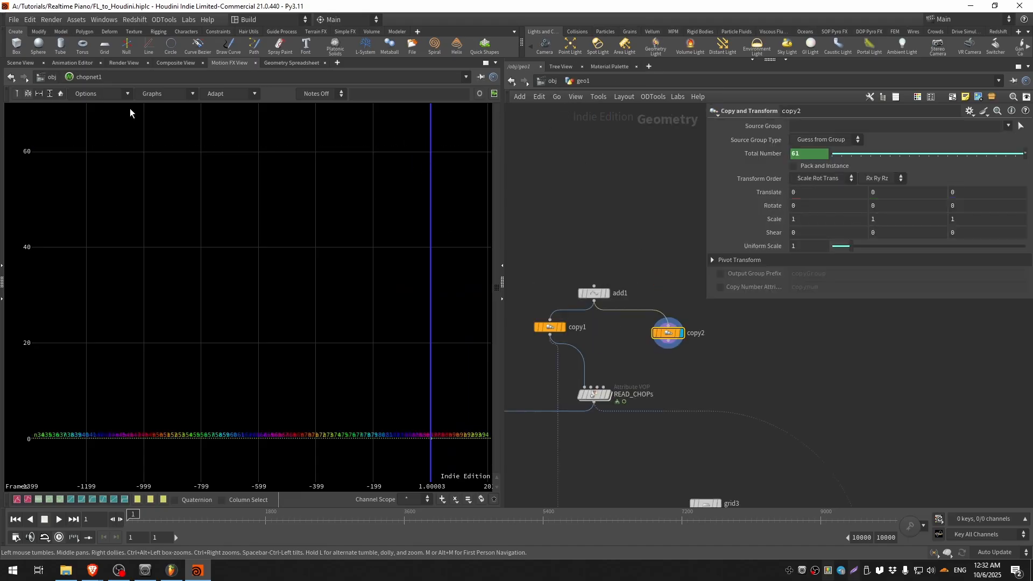
{"action": "left_click", "coordinate": [19, 63]}
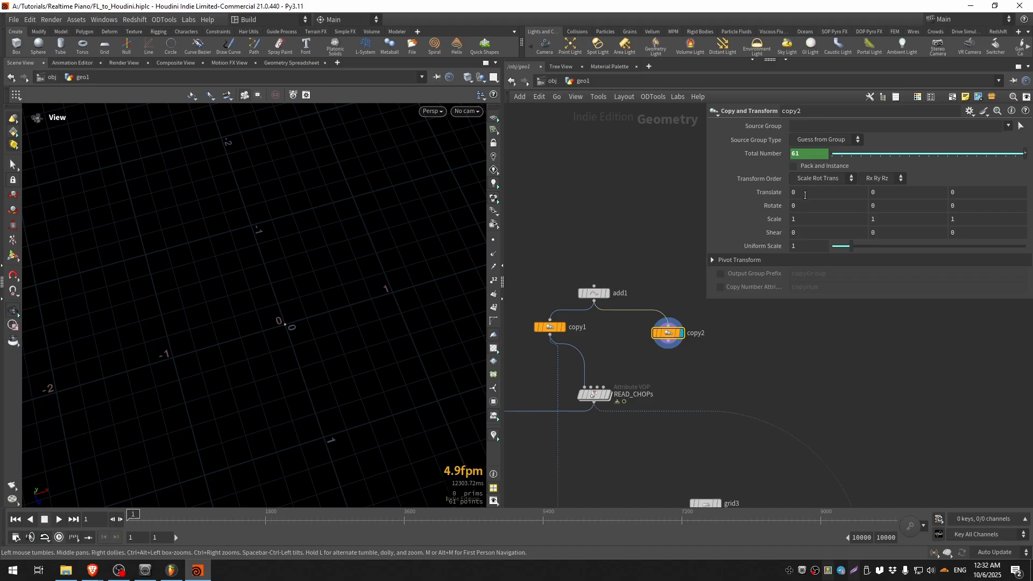
{"action": "left_click", "coordinate": [805, 195]}
{"action": "type", "text": "0.5"}
{"action": "key", "text": "Return"}
- Examine the full row of copied points and compare it with the piano roll in FL Studio
{"action": "middle_click_drag", "start_coordinate": [442, 307], "coordinate": [332, 319]}
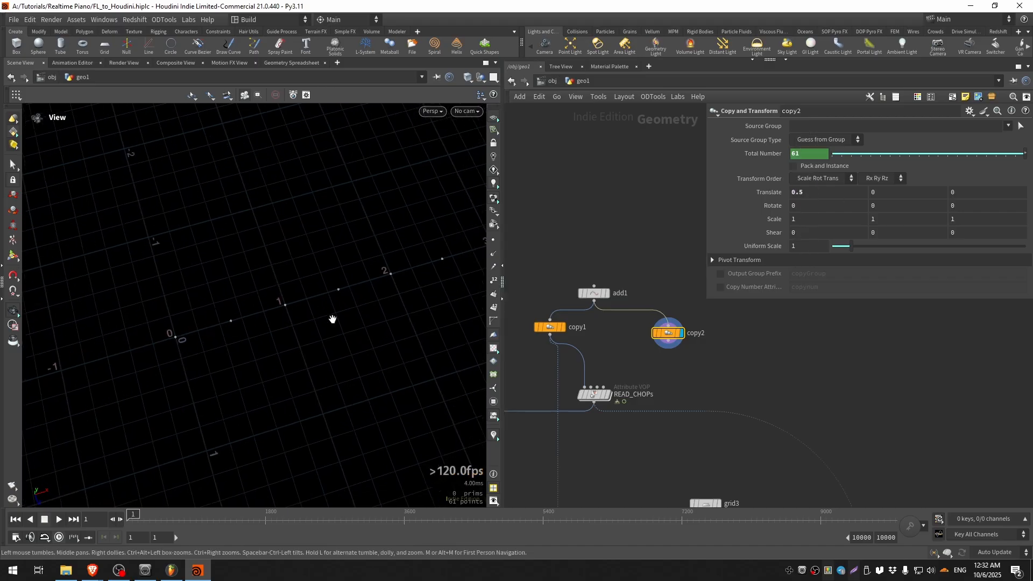
{"action": "scroll", "coordinate": [332, 320], "scroll_direction": "down", "scroll_amount": 10}
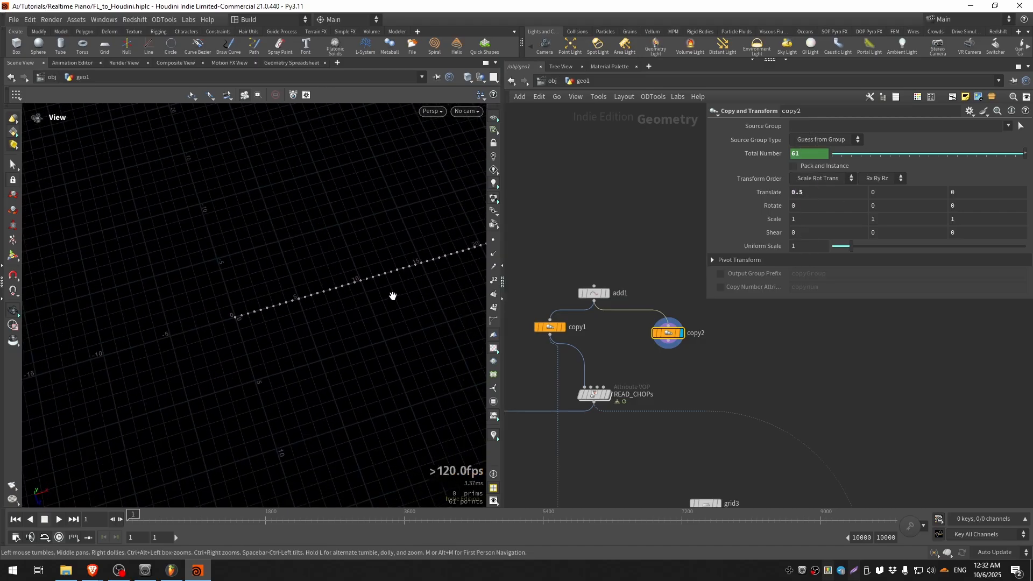
{"action": "scroll", "coordinate": [393, 296], "scroll_direction": "down", "scroll_amount": 1}
{"action": "middle_click_drag", "start_coordinate": [393, 296], "coordinate": [285, 299]}
{"action": "key", "text": "alt+Tab"}
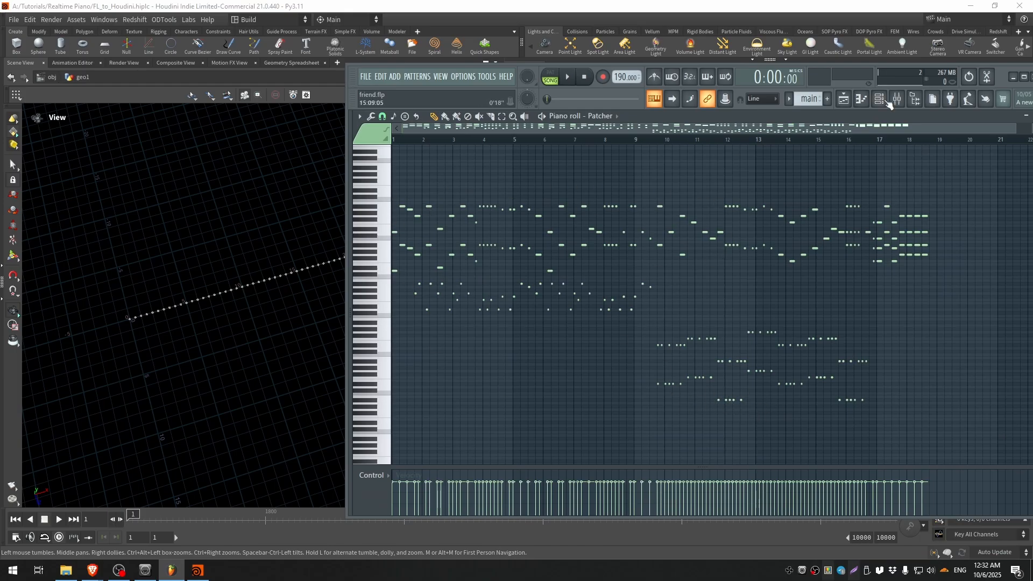
{"action": "key", "text": "alt+Tab"}
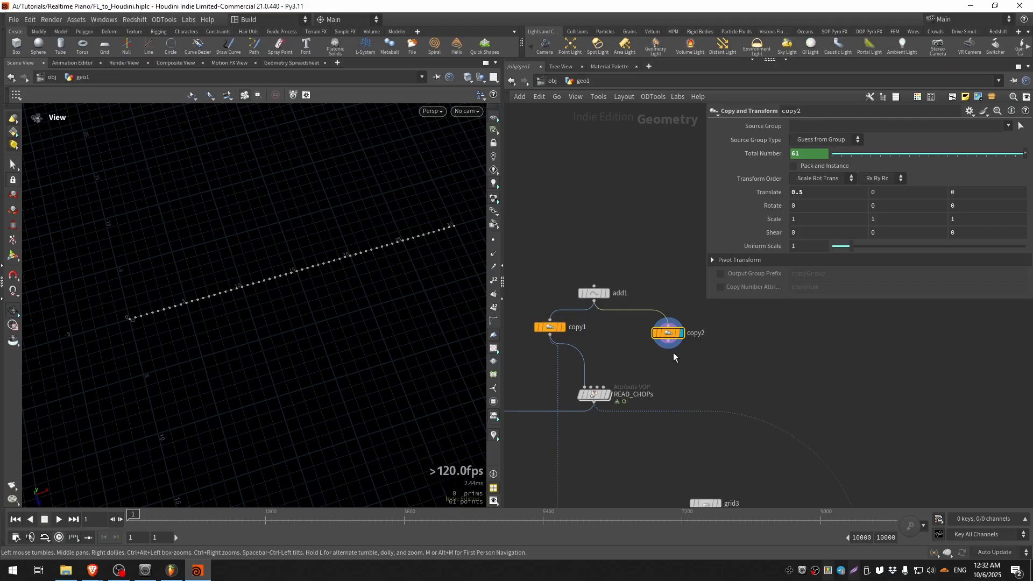
- Delete copy2, display copy1 and place it directly beneath add1
{"action": "key", "text": "Delete"}
{"action": "left_click", "coordinate": [610, 320]}
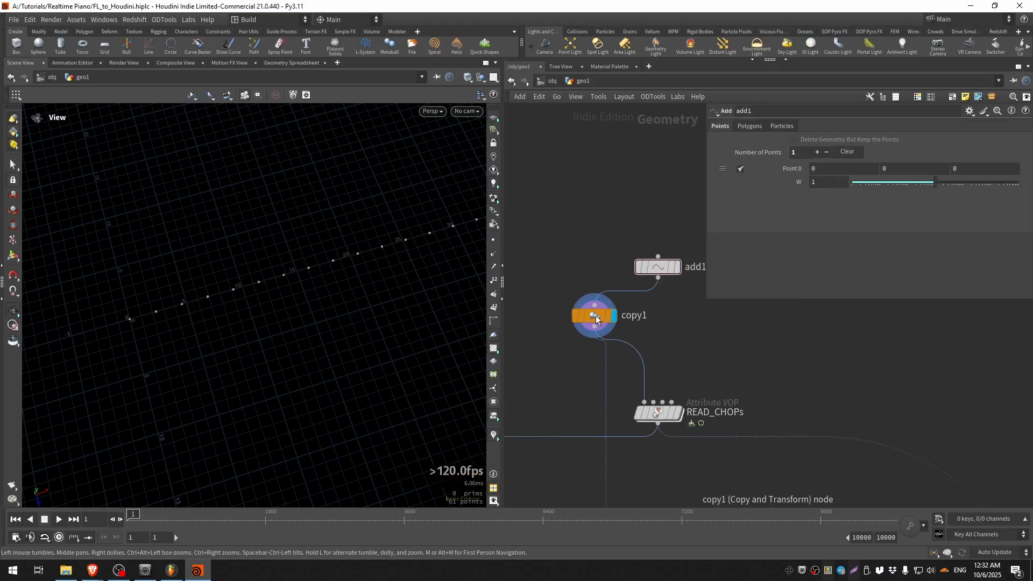
{"action": "left_click_drag", "start_coordinate": [597, 316], "coordinate": [660, 332]}
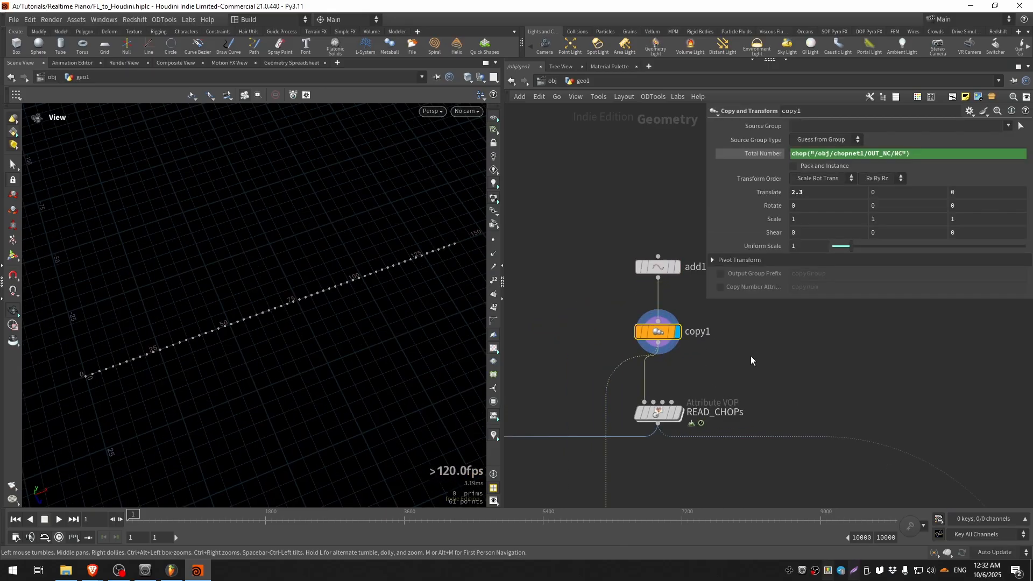
- Display READ_CHOPs, inspect its node info and visualize the mask point attribute in the viewport
{"action": "left_click", "coordinate": [677, 413]}
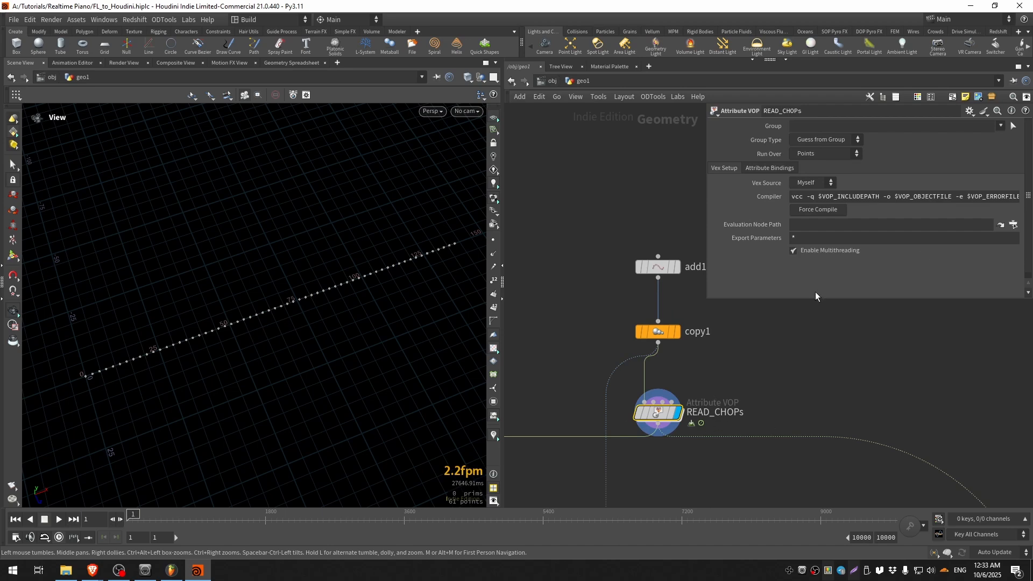
{"action": "scroll", "coordinate": [660, 415], "scroll_direction": "down", "scroll_amount": 3}
{"action": "left_click", "coordinate": [640, 419]}
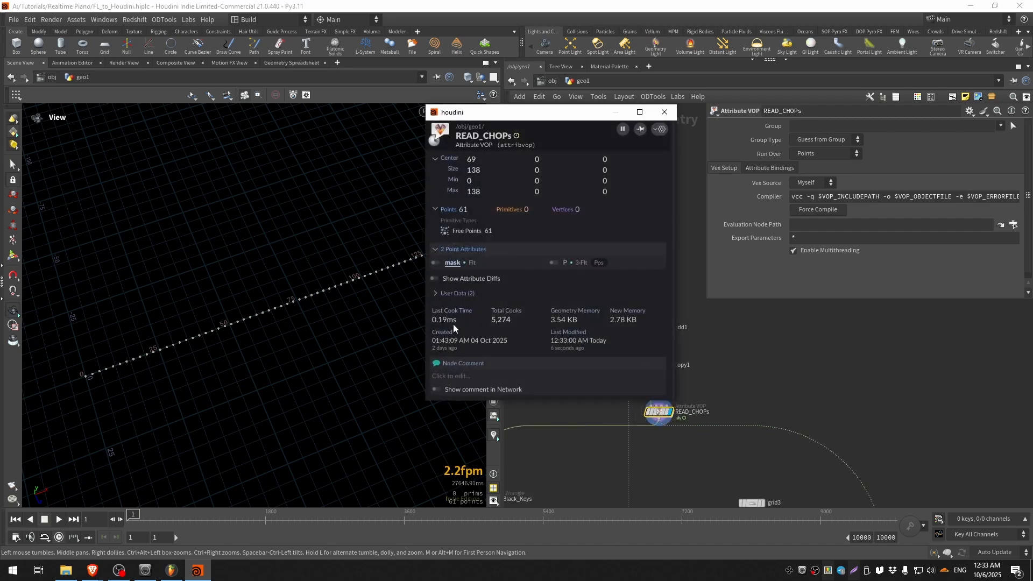
{"action": "left_click", "coordinate": [664, 112]}
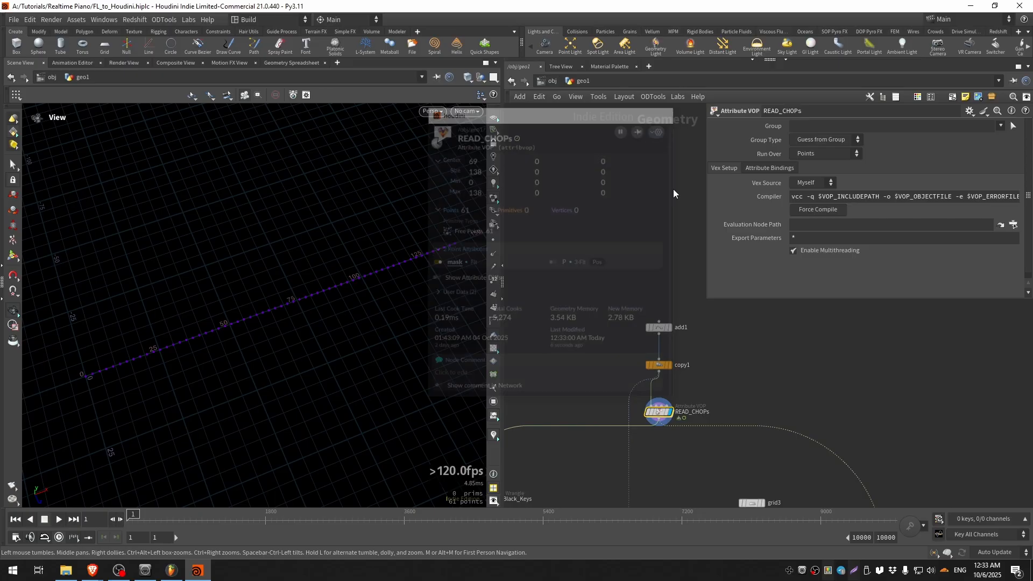
{"action": "scroll", "coordinate": [627, 412], "scroll_direction": "down", "scroll_amount": 2}
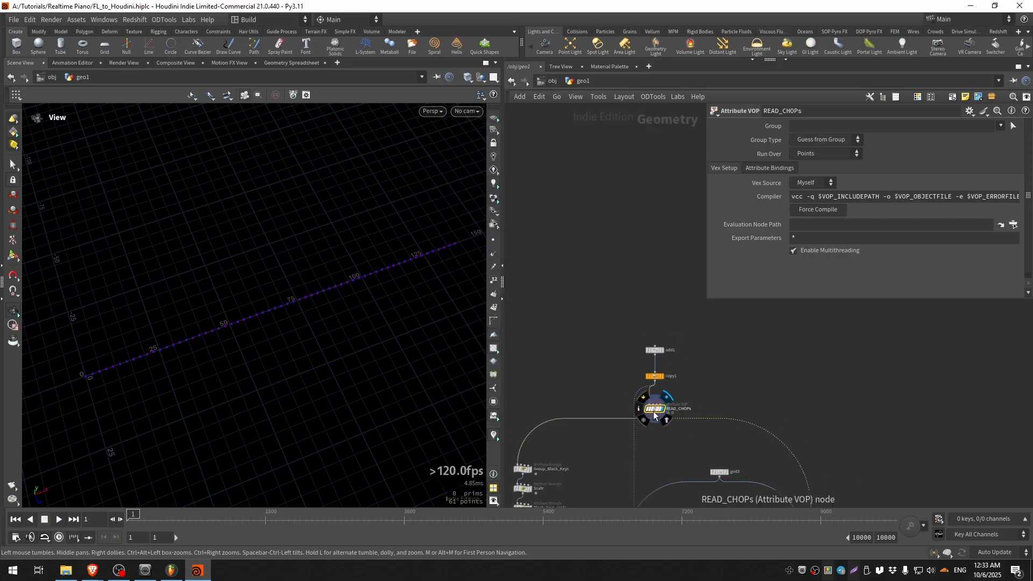
- Switch to FL Studio and play the song beside Houdini's viewport to watch the mask react on the points
{"action": "left_click_drag", "start_coordinate": [1032, 220], "coordinate": [480, 173]}
{"action": "key", "text": "space"}
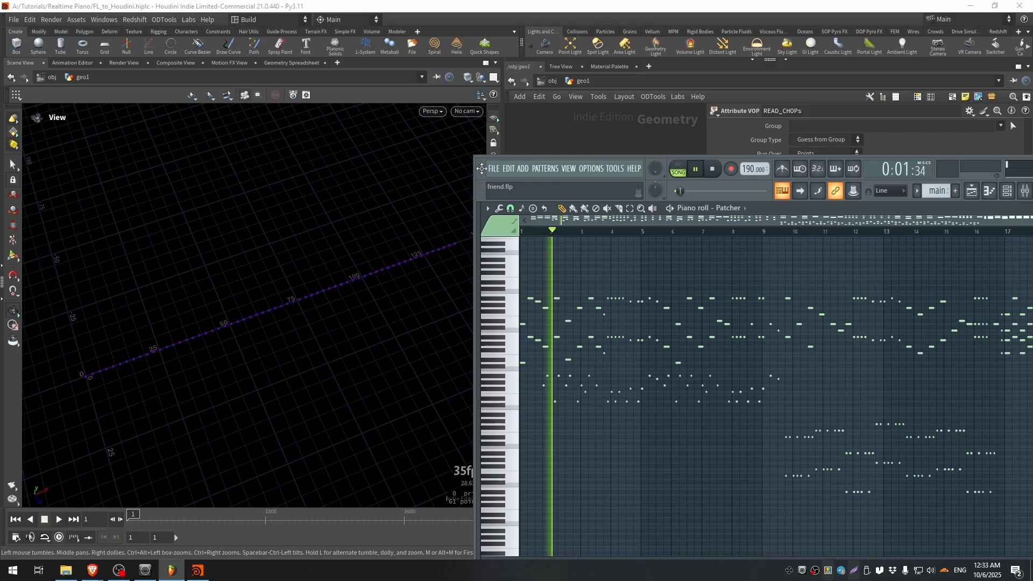
{"action": "left_click_drag", "start_coordinate": [590, 194], "coordinate": [744, 201]}
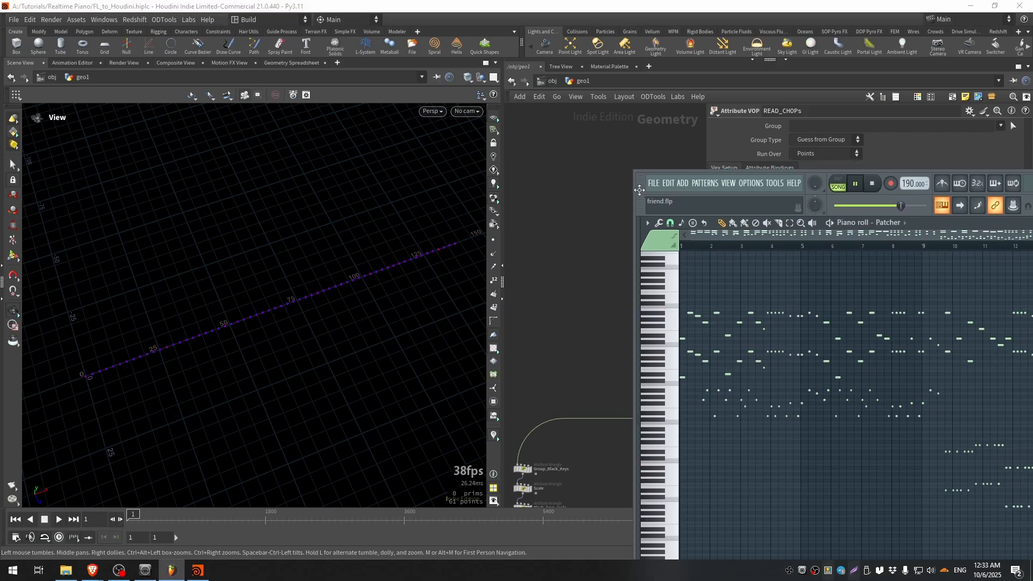
- Return to Houdini, open the READ_CHOPs VOP network and select the chop1 node
{"action": "left_click", "coordinate": [565, 322]}
{"action": "key", "text": "i"}
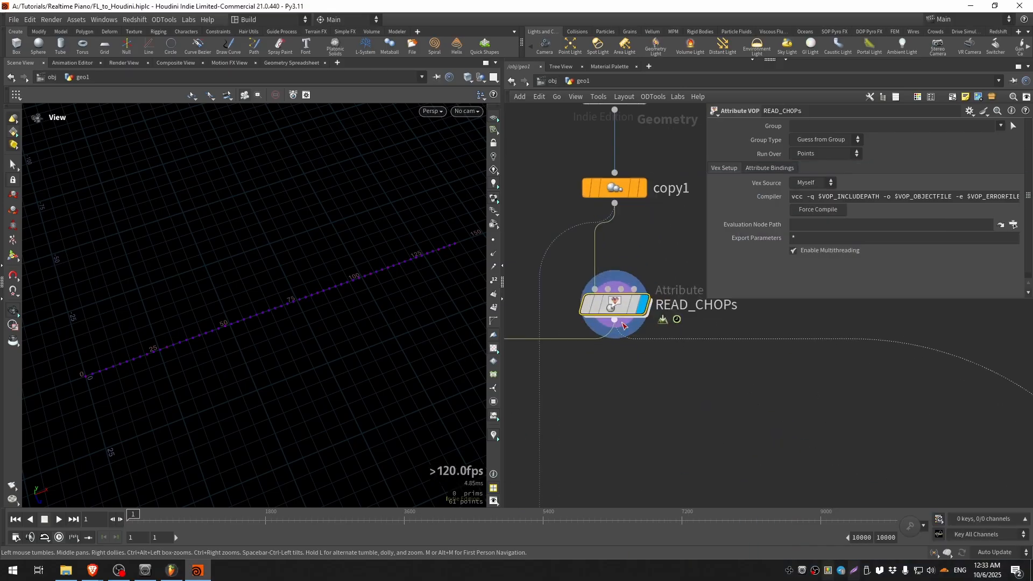
{"action": "scroll", "coordinate": [677, 407], "scroll_direction": "up", "scroll_amount": 3}
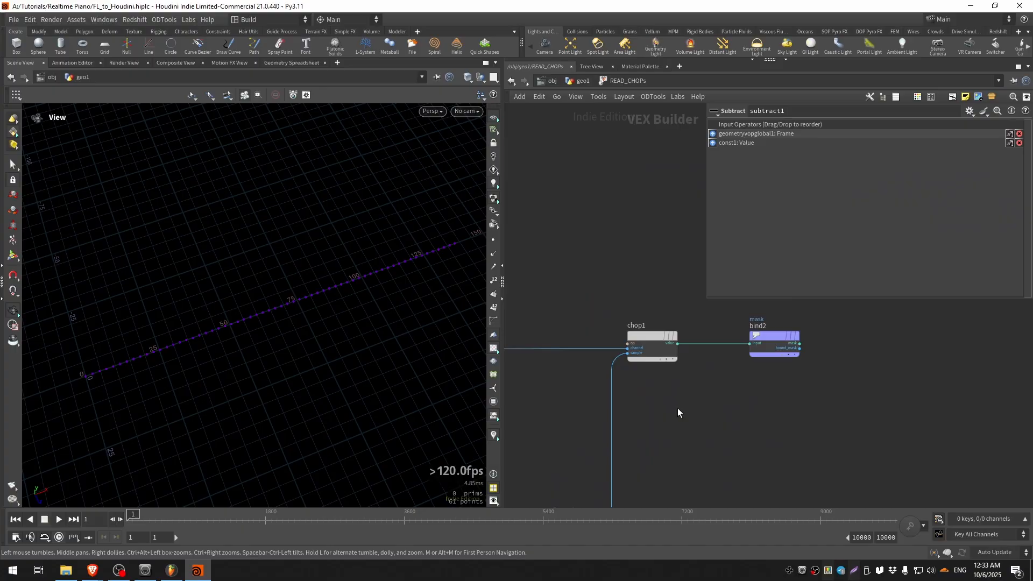
{"action": "left_click", "coordinate": [654, 345]}
{"action": "middle_click_drag", "start_coordinate": [679, 404], "coordinate": [681, 450]}
- Add a second Get CHOP Channels node above chop1 and delete it again
{"action": "key", "text": "Tab"}
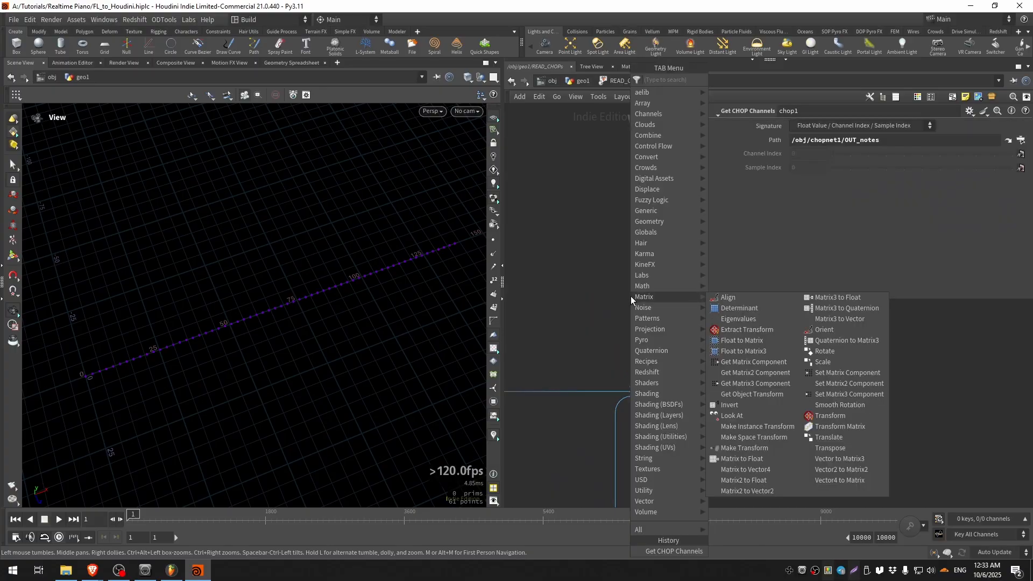
{"action": "type", "text": "chop"}
{"action": "key", "text": "Return"}
{"action": "left_click", "coordinate": [630, 295]}
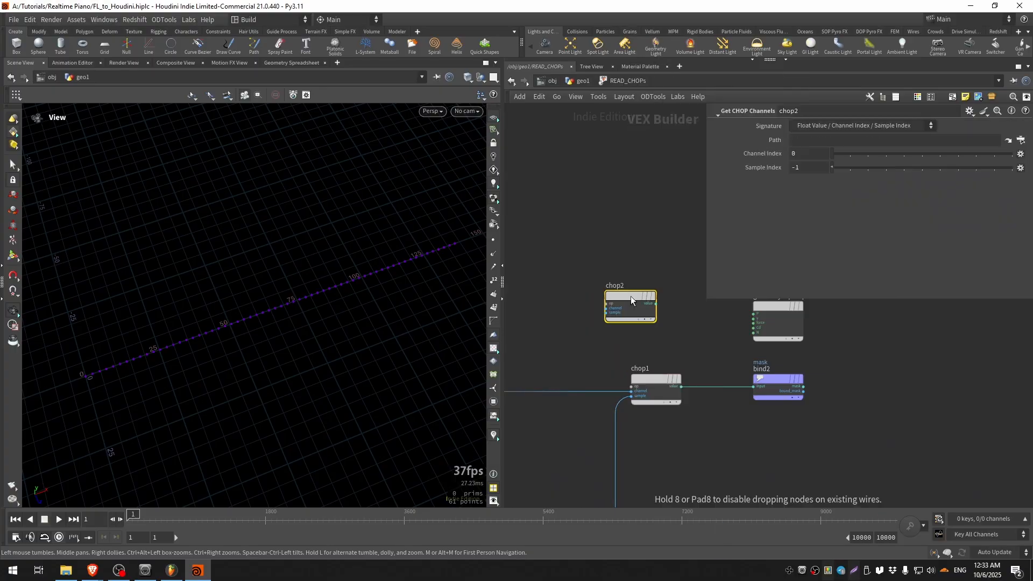
{"action": "key", "text": "Delete"}
- Follow chop1's path to the OUT_notes null in chopnet1 and copy that node
{"action": "middle_click_drag", "start_coordinate": [616, 323], "coordinate": [596, 274]}
{"action": "left_click", "coordinate": [600, 331]}
{"action": "scroll", "coordinate": [603, 366], "scroll_direction": "up", "scroll_amount": 3}
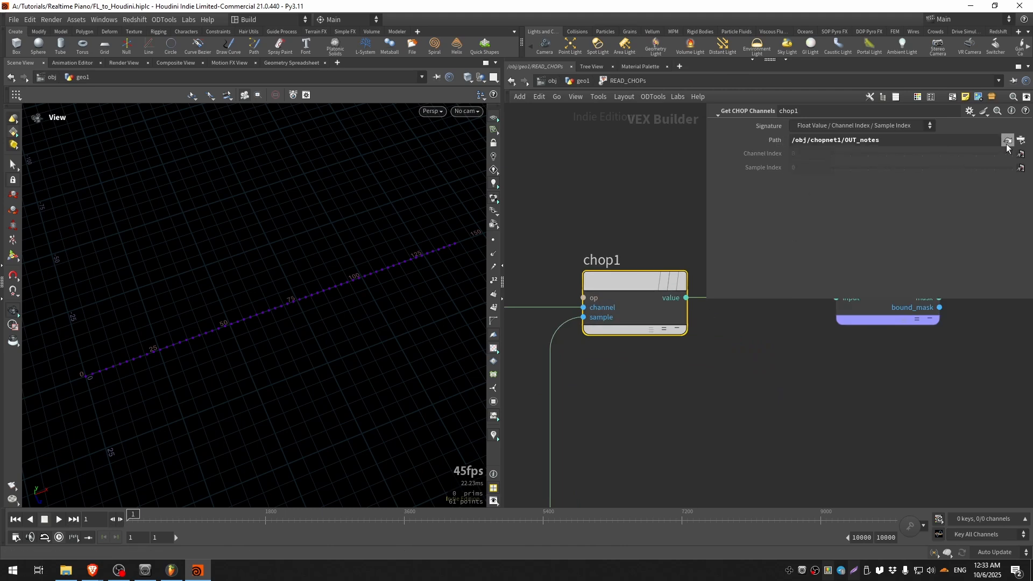
{"action": "left_click", "coordinate": [1021, 140]}
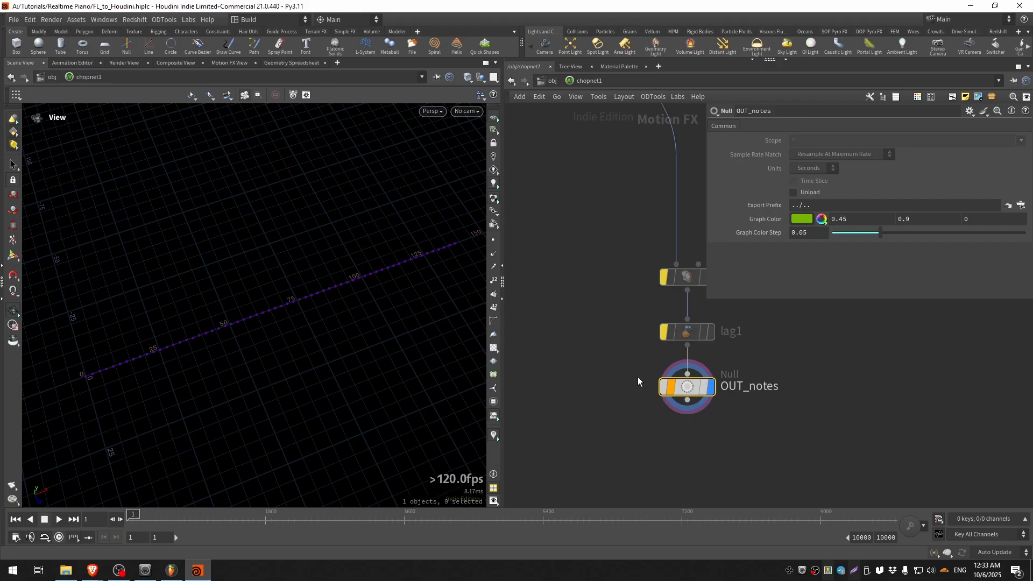
{"action": "key", "text": "ctrl+c"}
- Return to READ_CHOPs inside geo1 and examine the ptnum connection from geometryvopglobal1 to chop1's channel input
{"action": "left_click", "coordinate": [553, 81]}
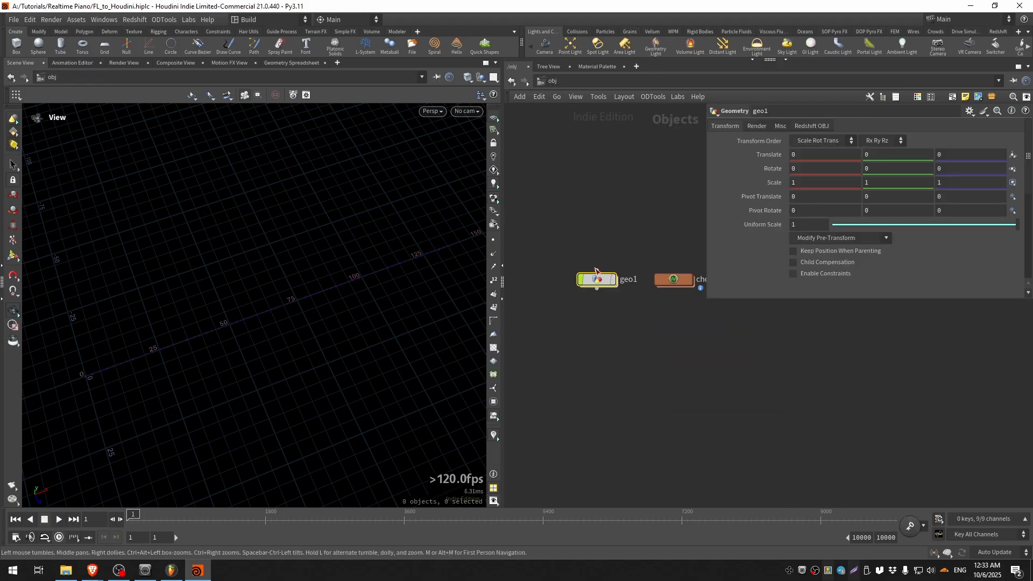
{"action": "double_click", "coordinate": [596, 278]}
{"action": "double_click", "coordinate": [616, 308]}
{"action": "middle_click_drag", "start_coordinate": [732, 373], "coordinate": [762, 425]}
{"action": "scroll", "coordinate": [700, 393], "scroll_direction": "down", "scroll_amount": 5}
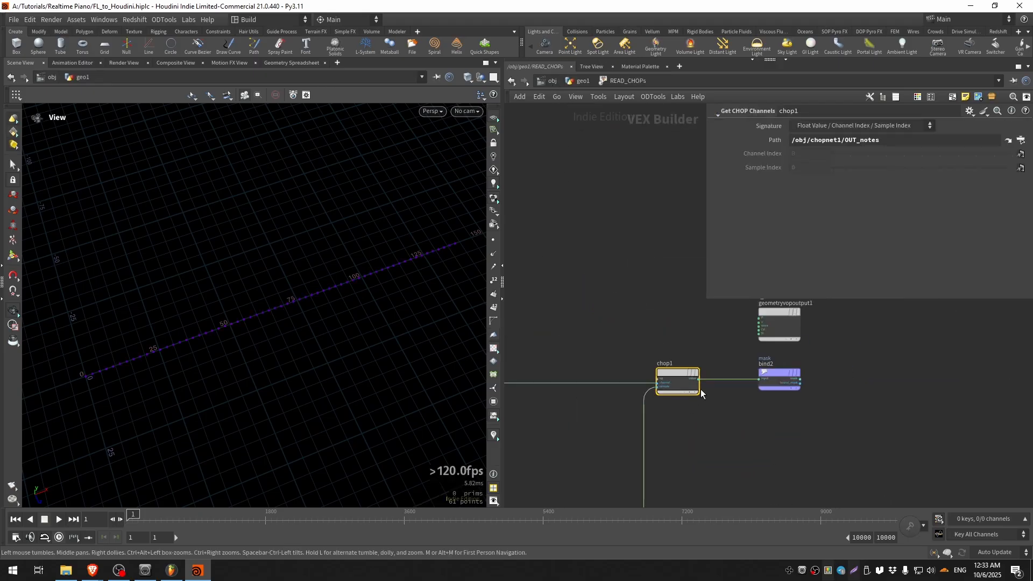
{"action": "middle_click_drag", "start_coordinate": [614, 469], "coordinate": [784, 425]}
{"action": "scroll", "coordinate": [565, 374], "scroll_direction": "up", "scroll_amount": 2}
{"action": "scroll", "coordinate": [565, 375], "scroll_direction": "up", "scroll_amount": 3}
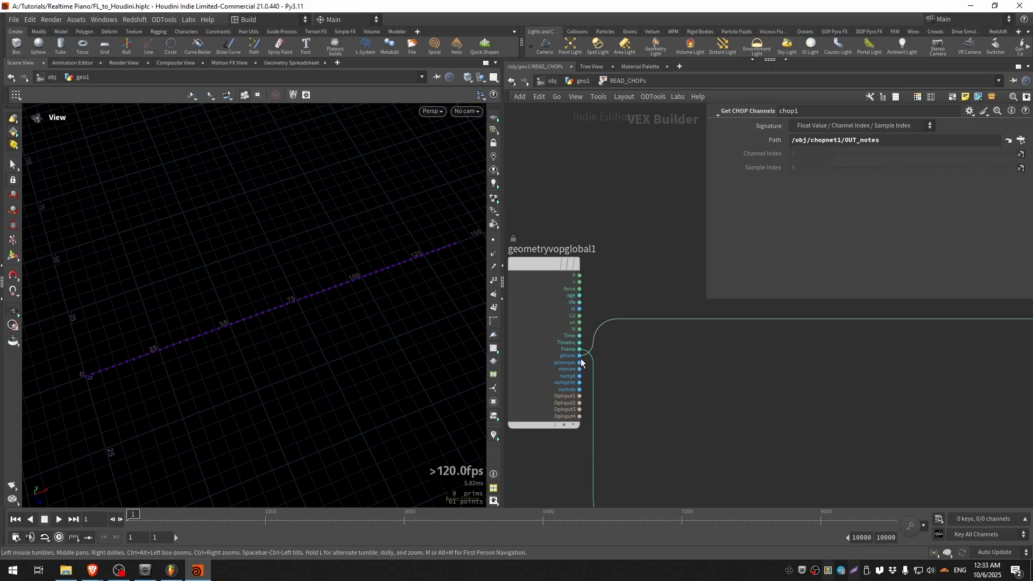
{"action": "scroll", "coordinate": [628, 365], "scroll_direction": "down", "scroll_amount": 4}
{"action": "middle_click_drag", "start_coordinate": [813, 368], "coordinate": [646, 378]}
{"action": "scroll", "coordinate": [646, 378], "scroll_direction": "up", "scroll_amount": 4}
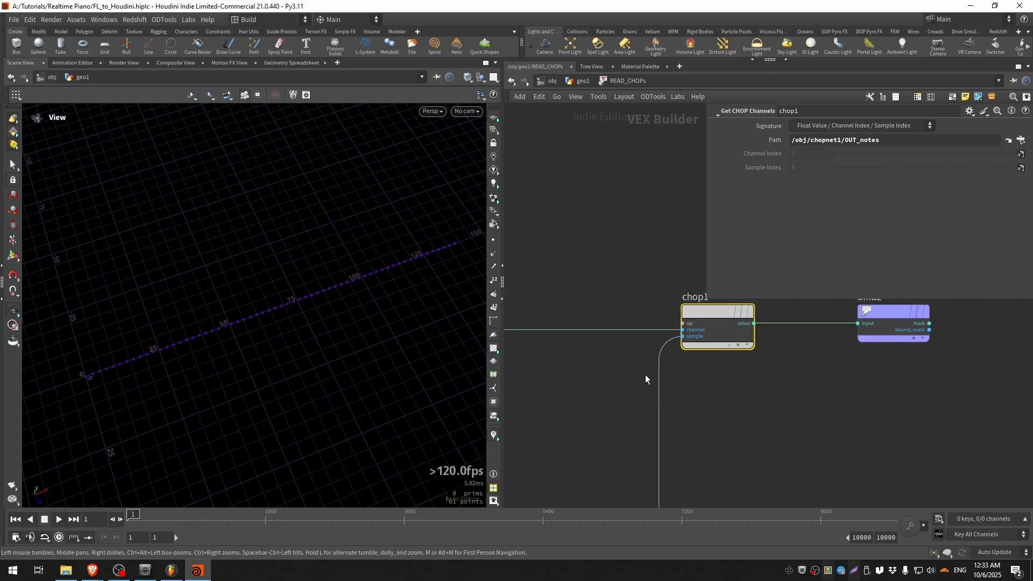
{"action": "scroll", "coordinate": [679, 339], "scroll_direction": "up", "scroll_amount": 3}
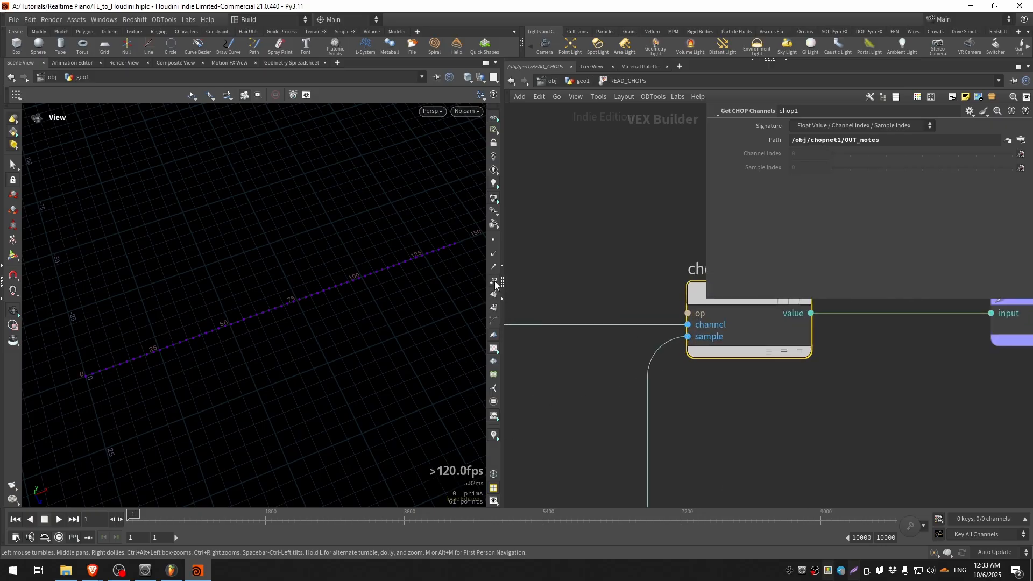
- Display point numbers in the viewport and examine them along the row of points
{"action": "middle_click_drag", "start_coordinate": [145, 383], "coordinate": [239, 367]}
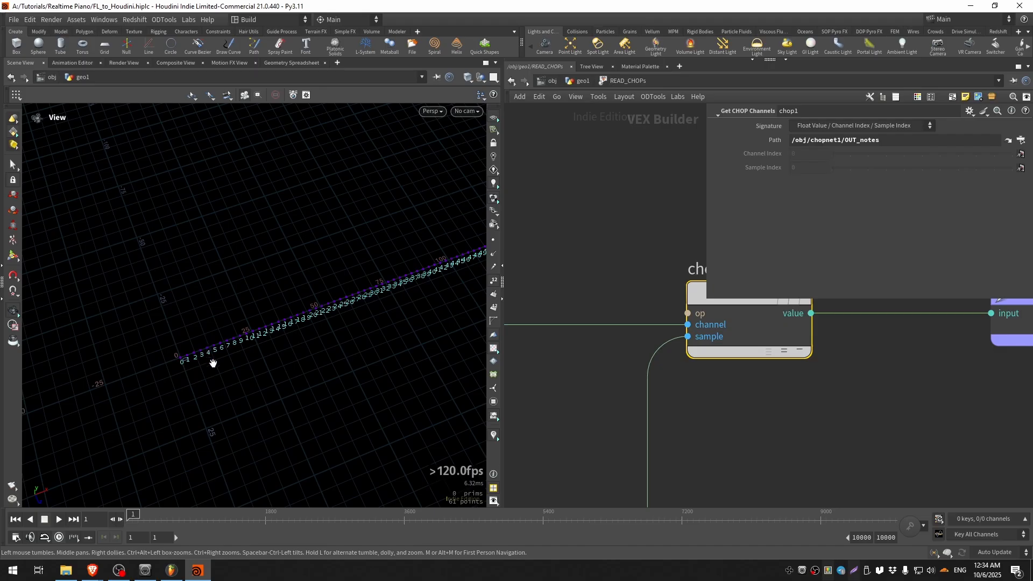
{"action": "left_click_drag", "start_coordinate": [360, 312], "coordinate": [320, 319]}
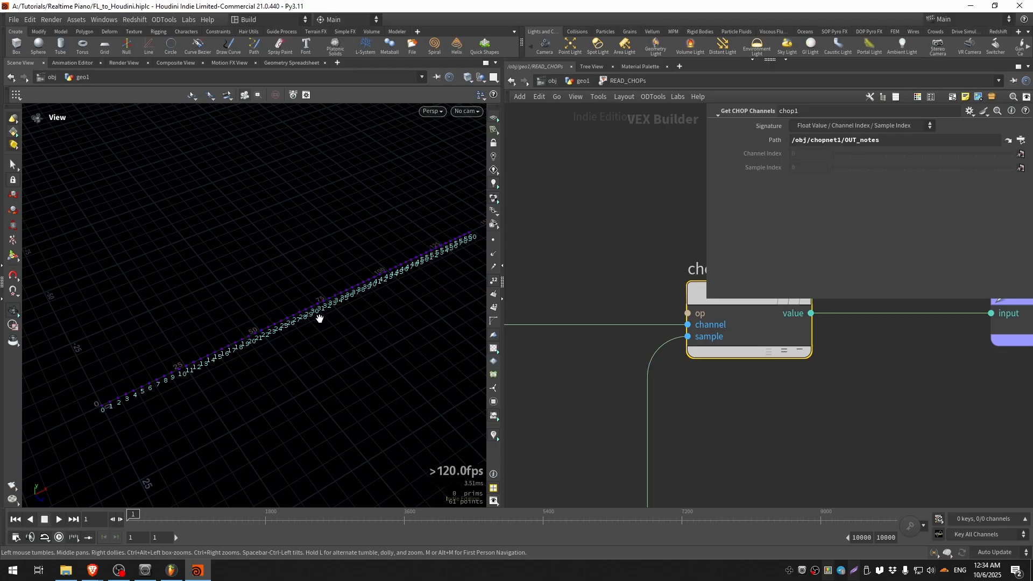
{"action": "left_click_drag", "start_coordinate": [375, 286], "coordinate": [233, 328]}
{"action": "scroll", "coordinate": [579, 385], "scroll_direction": "down", "scroll_amount": 5}
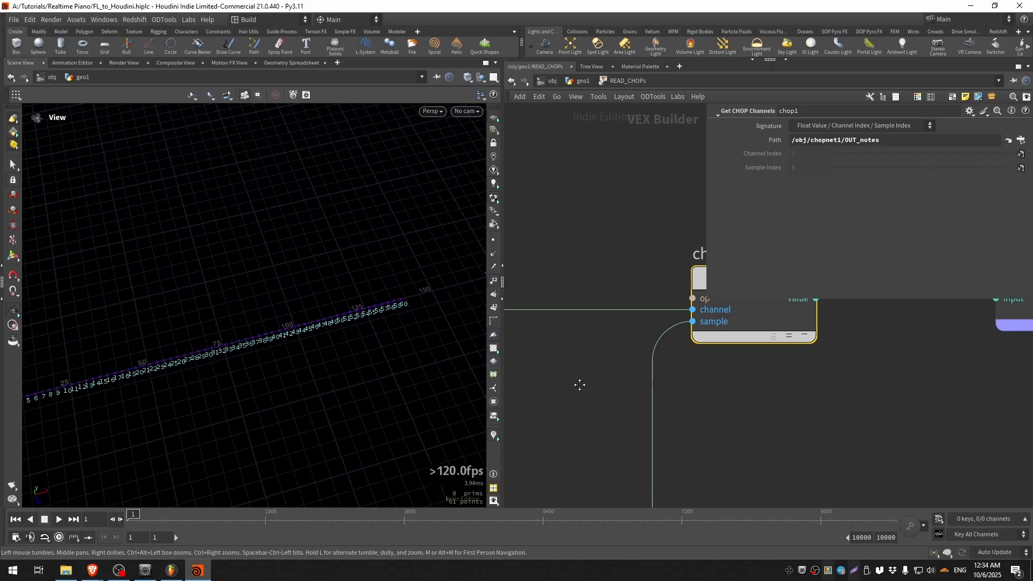
- Trace chop1's sample input back through its math nodes and select Samples, FPS and divide1
{"action": "middle_click_drag", "start_coordinate": [649, 345], "coordinate": [634, 381]}
{"action": "scroll", "coordinate": [703, 351], "scroll_direction": "up", "scroll_amount": 6}
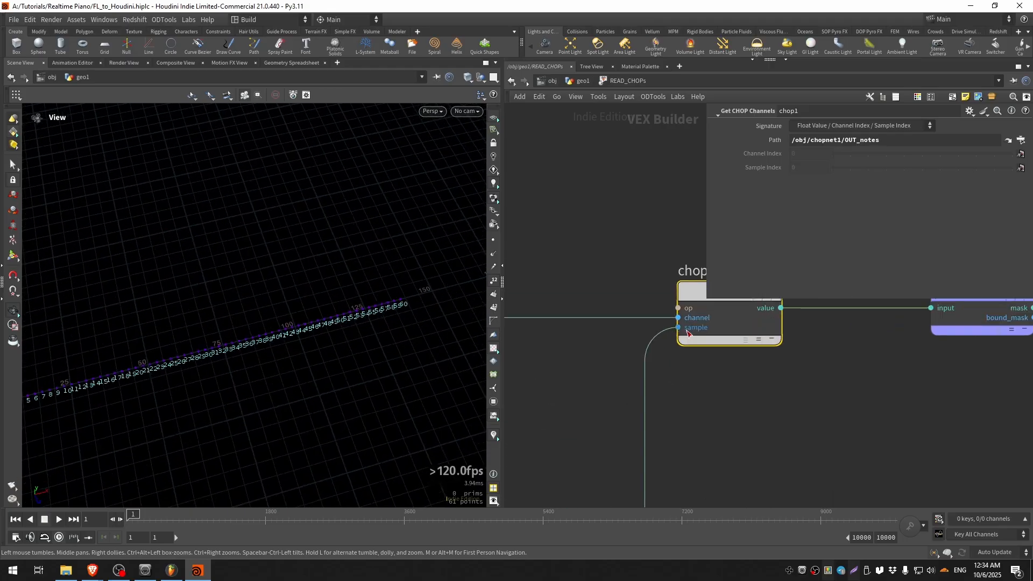
{"action": "scroll", "coordinate": [687, 341], "scroll_direction": "down", "scroll_amount": 5}
{"action": "middle_click_drag", "start_coordinate": [687, 341], "coordinate": [836, 263]}
{"action": "middle_click_drag", "start_coordinate": [835, 425], "coordinate": [864, 371]}
{"action": "middle_click_drag", "start_coordinate": [793, 455], "coordinate": [818, 367]}
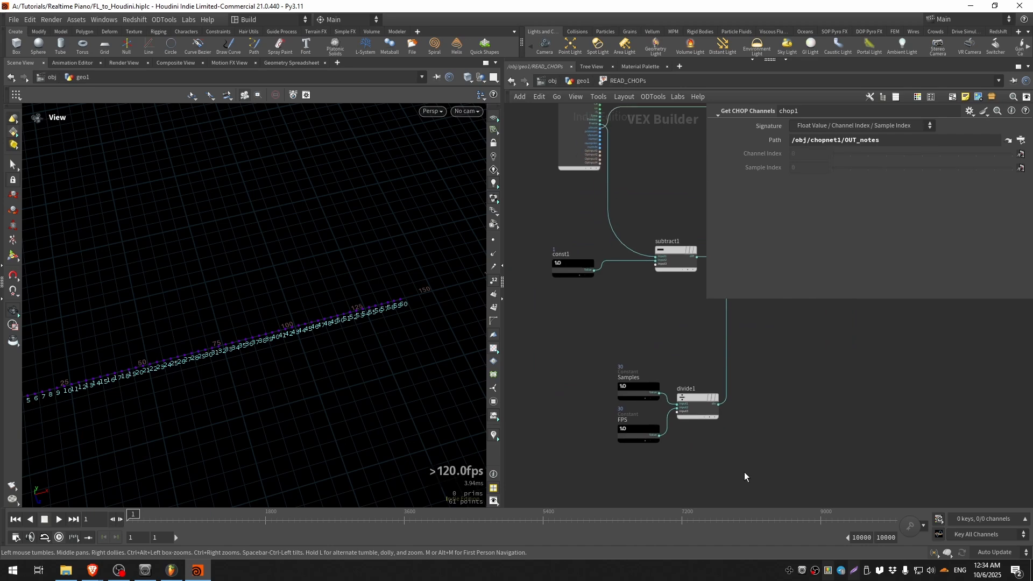
{"action": "left_click_drag", "start_coordinate": [743, 474], "coordinate": [611, 347]}
{"action": "middle_click_drag", "start_coordinate": [618, 338], "coordinate": [635, 428]}
{"action": "middle_click_drag", "start_coordinate": [774, 401], "coordinate": [729, 434]}
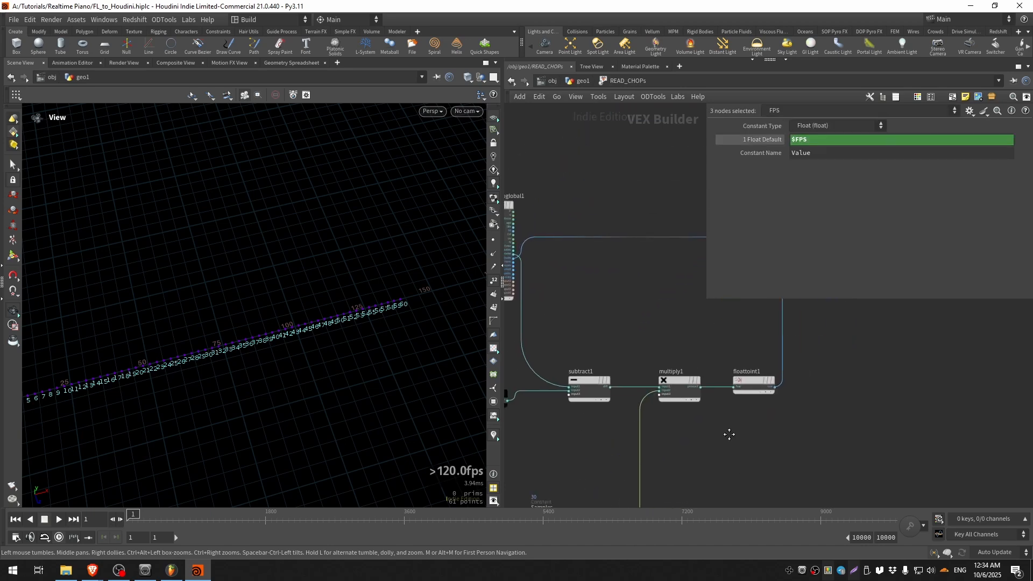
- Narrow the parameter pane and inspect the Frame output and the const1 value feeding subtract1
{"action": "left_click_drag", "start_coordinate": [709, 299], "coordinate": [819, 331]}
{"action": "middle_click_drag", "start_coordinate": [815, 431], "coordinate": [770, 326]}
{"action": "scroll", "coordinate": [872, 390], "scroll_direction": "down", "scroll_amount": 2}
{"action": "left_click", "coordinate": [854, 398]}
{"action": "scroll", "coordinate": [609, 206], "scroll_direction": "up", "scroll_amount": 6}
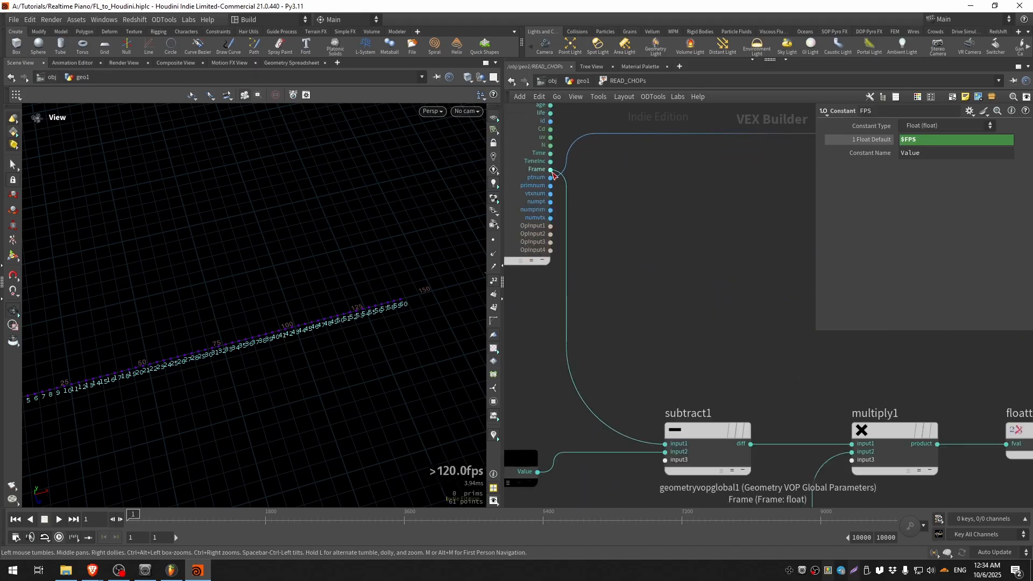
{"action": "middle_click_drag", "start_coordinate": [655, 402], "coordinate": [722, 270]}
{"action": "scroll", "coordinate": [608, 274], "scroll_direction": "down", "scroll_amount": 1}
{"action": "left_click", "coordinate": [569, 322]}
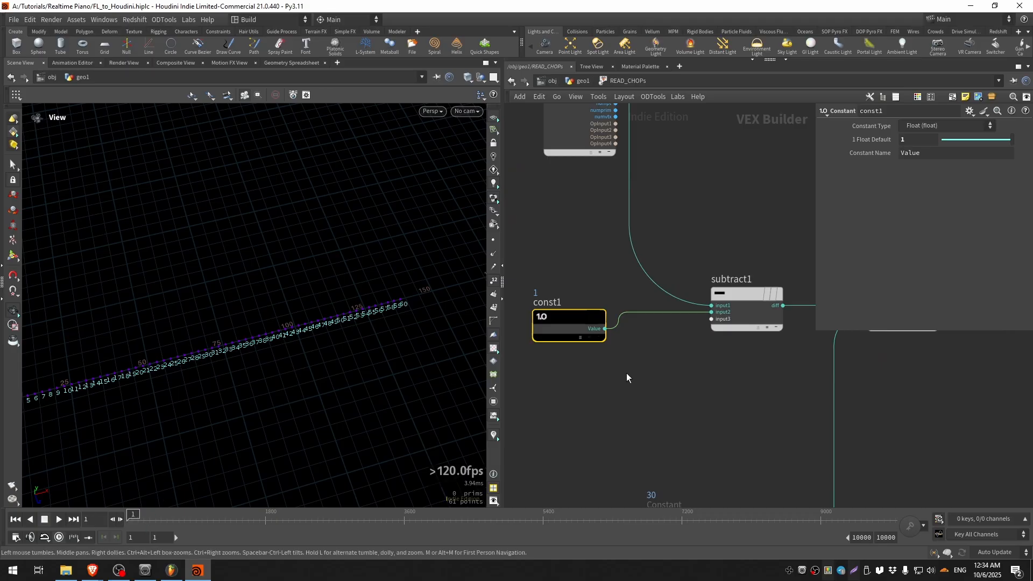
- Spread the Samples and FPS constants apart vertically and align them beside divide1
{"action": "scroll", "coordinate": [626, 373], "scroll_direction": "down", "scroll_amount": 2}
{"action": "middle_click_drag", "start_coordinate": [740, 366], "coordinate": [688, 221]}
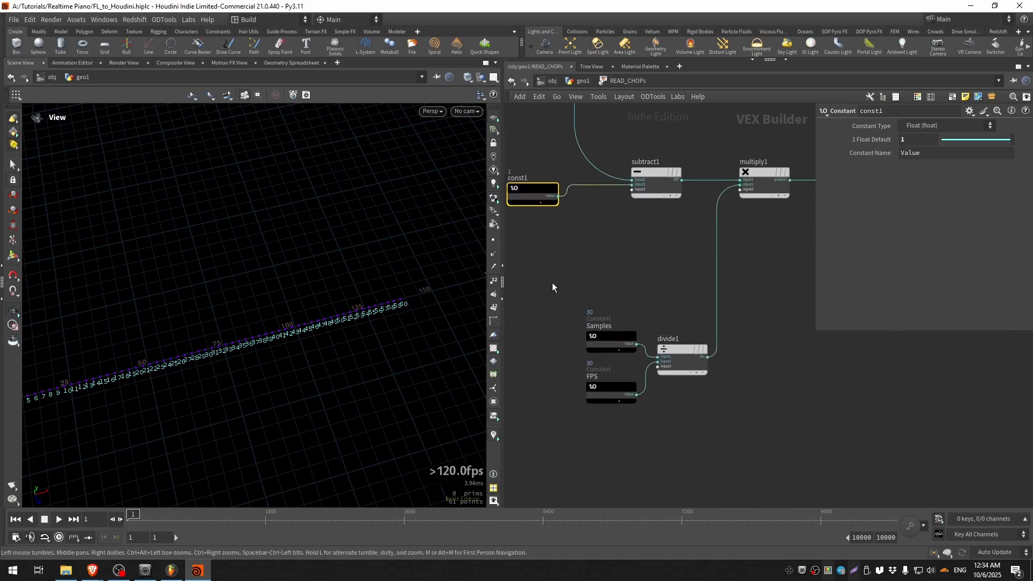
{"action": "left_click_drag", "start_coordinate": [552, 282], "coordinate": [730, 457]}
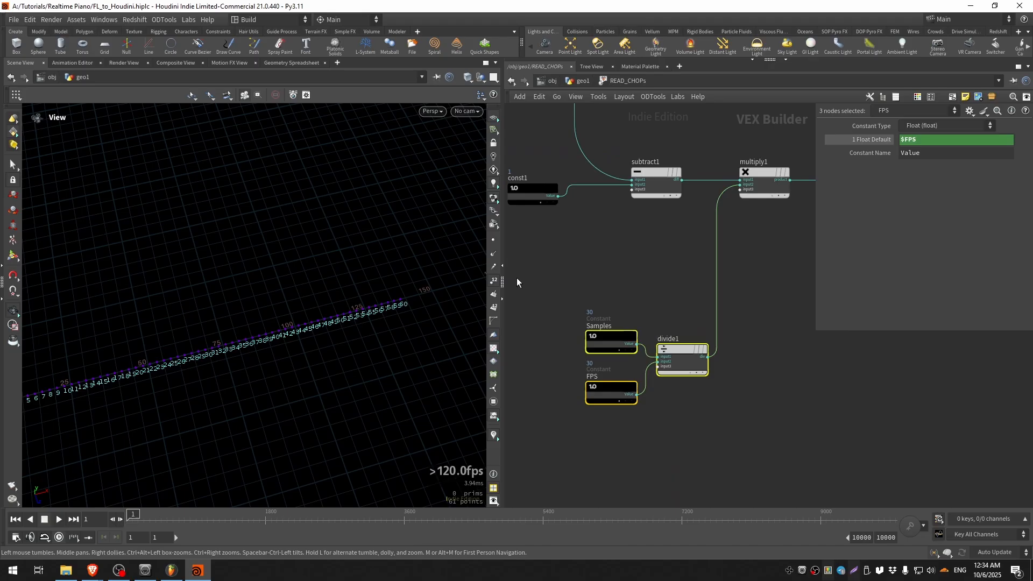
{"action": "scroll", "coordinate": [641, 410], "scroll_direction": "up", "scroll_amount": 2}
{"action": "left_click_drag", "start_coordinate": [589, 382], "coordinate": [587, 427]}
{"action": "left_click_drag", "start_coordinate": [585, 305], "coordinate": [577, 246]}
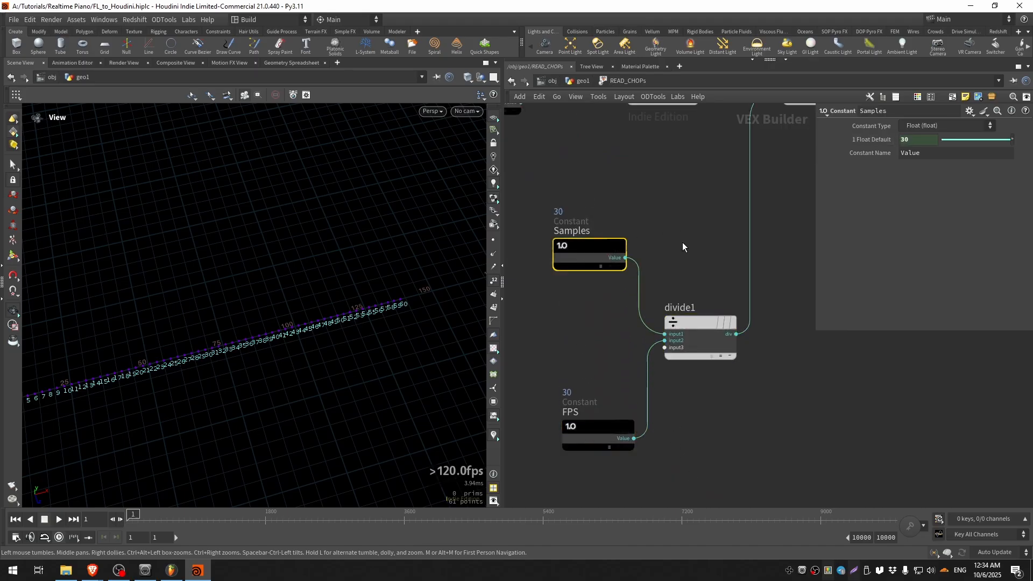
{"action": "left_click_drag", "start_coordinate": [595, 427], "coordinate": [586, 424]}
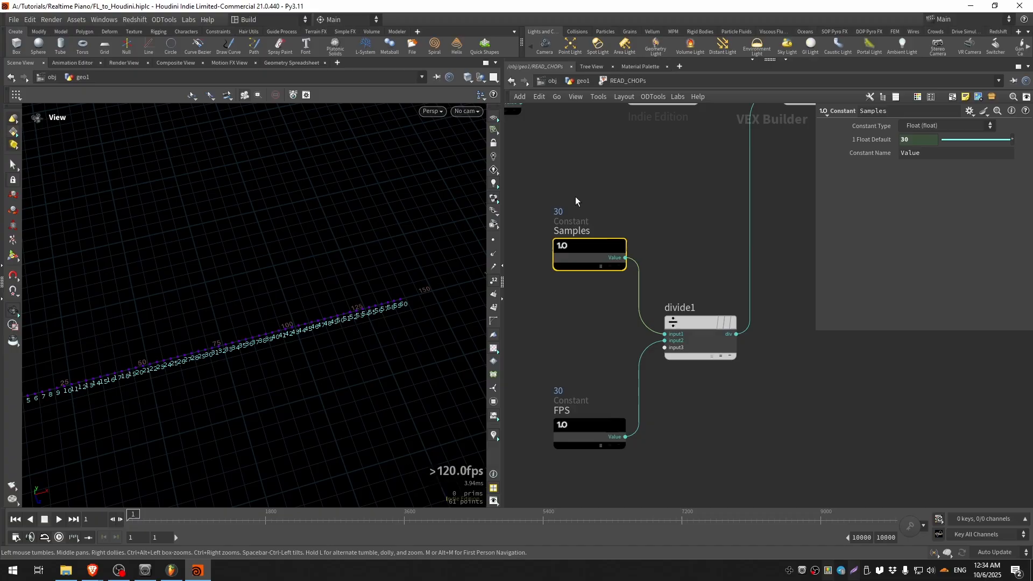
- Widen the parameter pane slightly and reveal the expression behind the Samples constant's float default
{"action": "left_click_drag", "start_coordinate": [815, 204], "coordinate": [791, 201]}
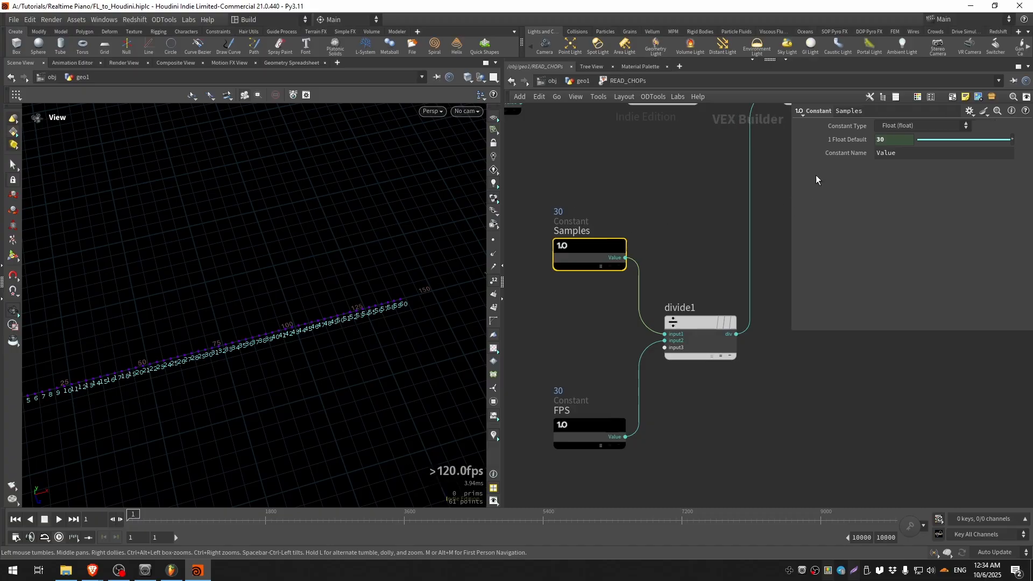
{"action": "left_click", "coordinate": [832, 140]}
{"action": "middle_click_drag", "start_coordinate": [645, 214], "coordinate": [621, 267]}
{"action": "middle_click_drag", "start_coordinate": [584, 224], "coordinate": [616, 271]}
{"action": "scroll", "coordinate": [616, 269], "scroll_direction": "down", "scroll_amount": 2}
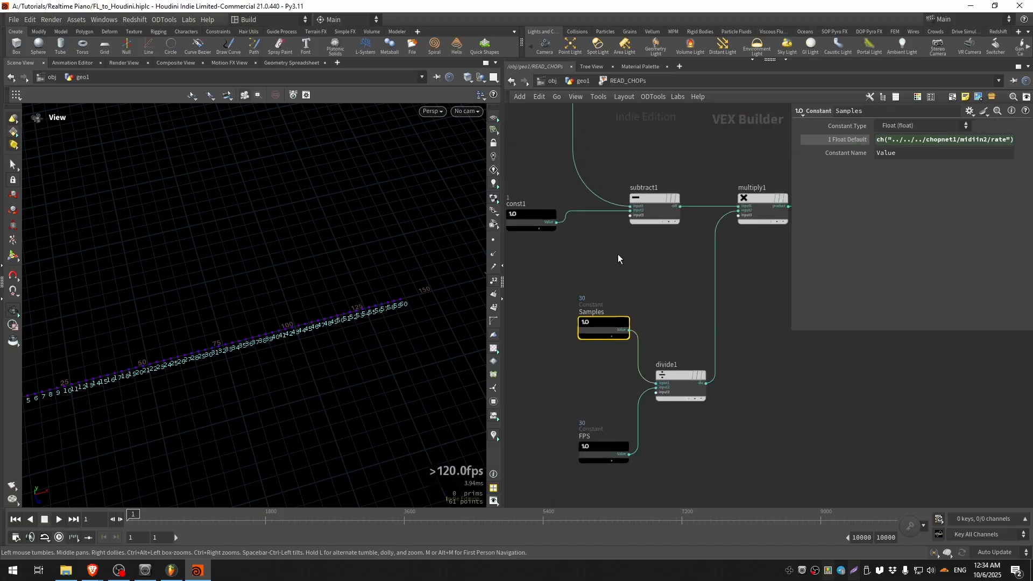
- Open chopnet1 and inspect the expression behind midiin2's Sample Rate parameter
{"action": "left_click", "coordinate": [553, 82]}
{"action": "double_click", "coordinate": [673, 278]}
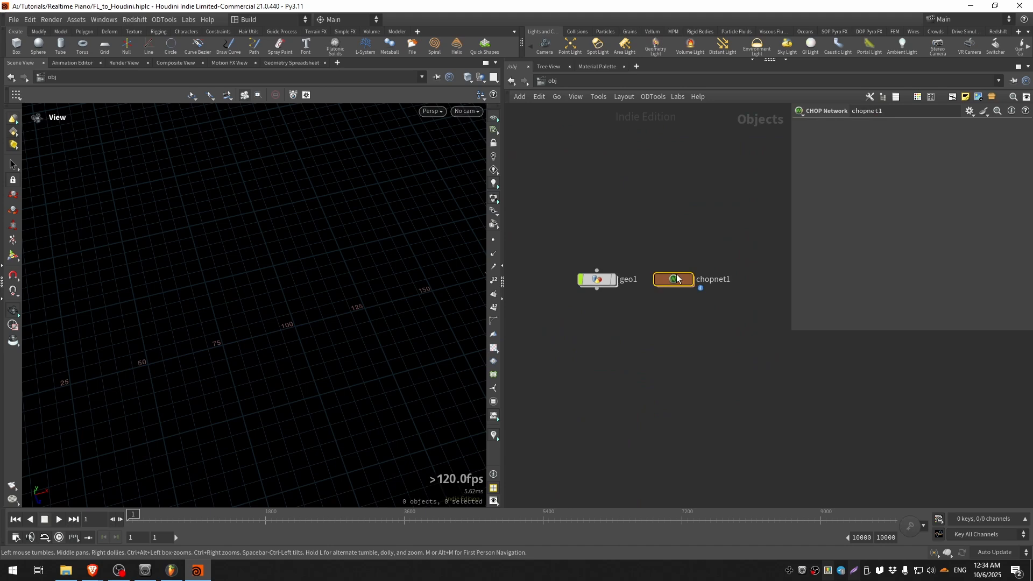
{"action": "scroll", "coordinate": [627, 330], "scroll_direction": "up", "scroll_amount": 4}
{"action": "left_click_drag", "start_coordinate": [692, 234], "coordinate": [614, 310]}
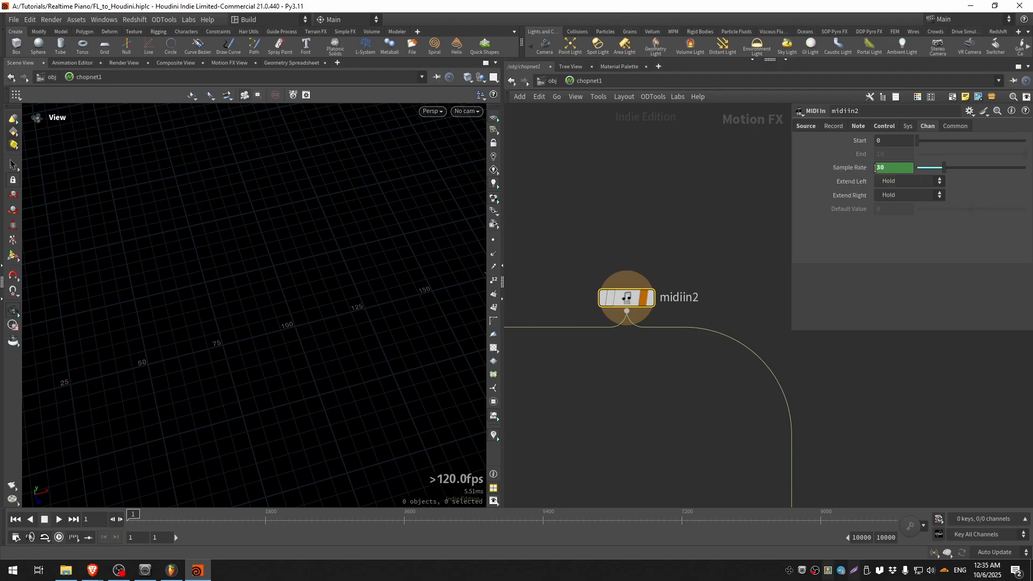
{"action": "left_click", "coordinate": [858, 169]}
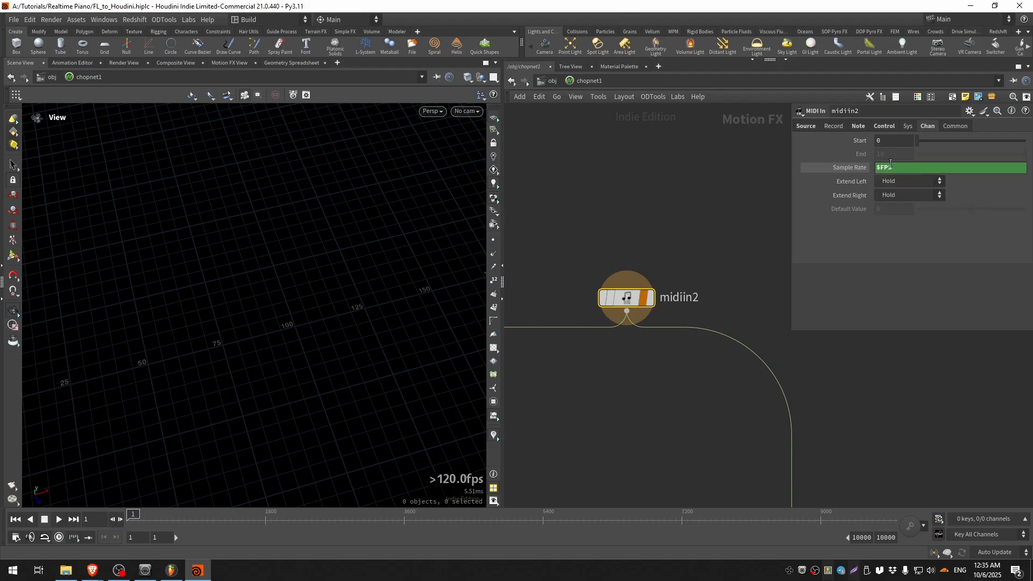
{"action": "left_click", "coordinate": [826, 169]}
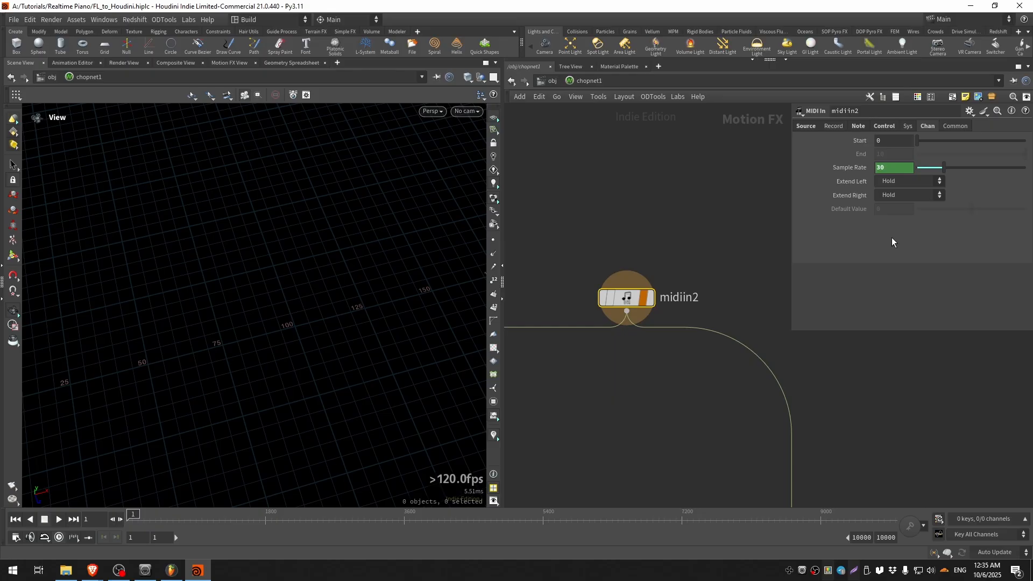
- Copy midiin2's Sample Rate parameter and return to the READ_CHOPs network inside geo1
{"action": "right_click", "coordinate": [850, 170]}
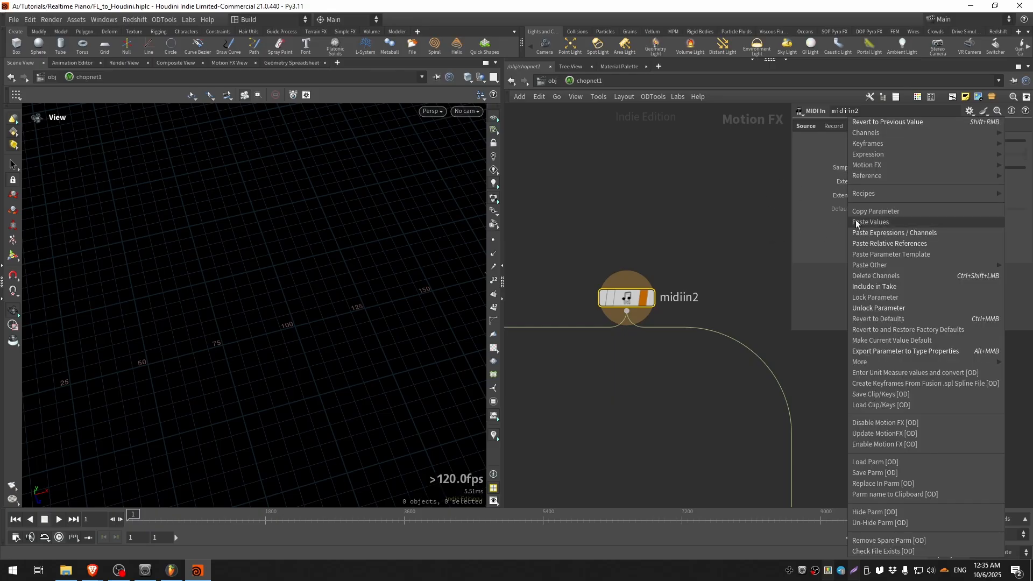
{"action": "left_click", "coordinate": [883, 211]}
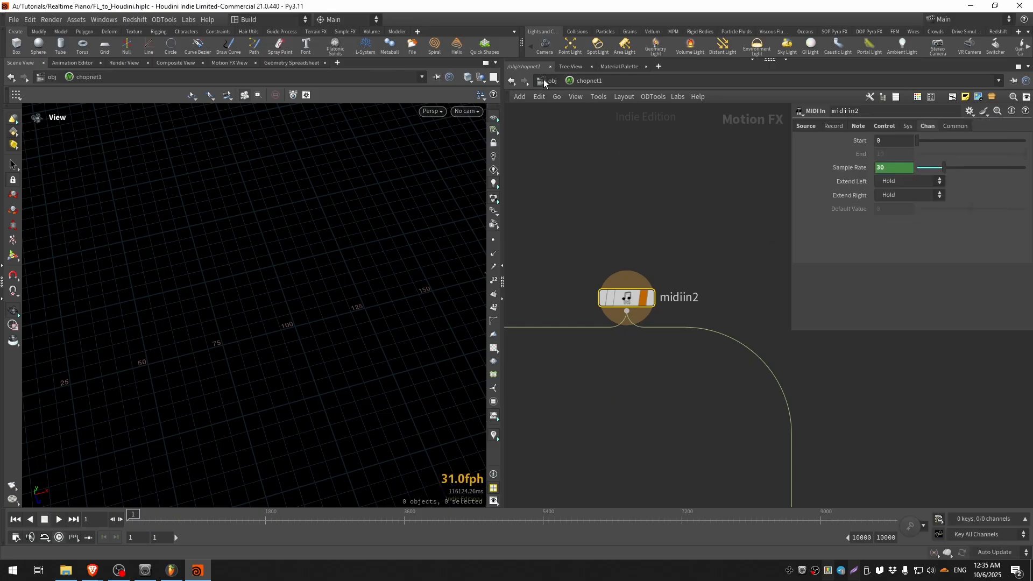
{"action": "key", "text": "u"}
{"action": "double_click", "coordinate": [598, 280]}
{"action": "double_click", "coordinate": [609, 301]}
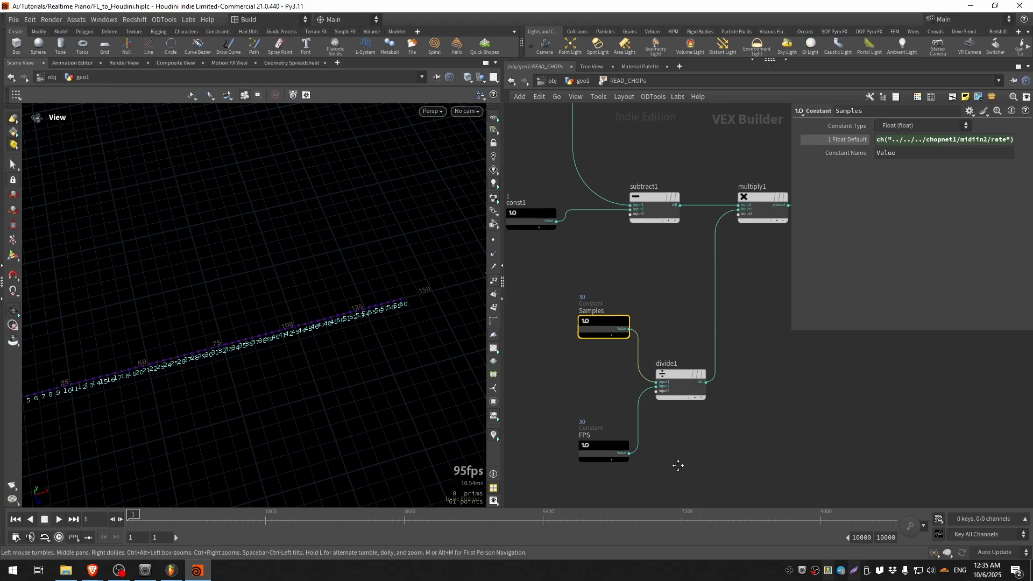
- Replace the Samples constant's float default with the relative reference to midiin2's rate, ch("../../../chopnet1/midiin2/rate")
{"action": "middle_click_drag", "start_coordinate": [678, 466], "coordinate": [715, 403]}
{"action": "middle_click_drag", "start_coordinate": [639, 249], "coordinate": [551, 297]}
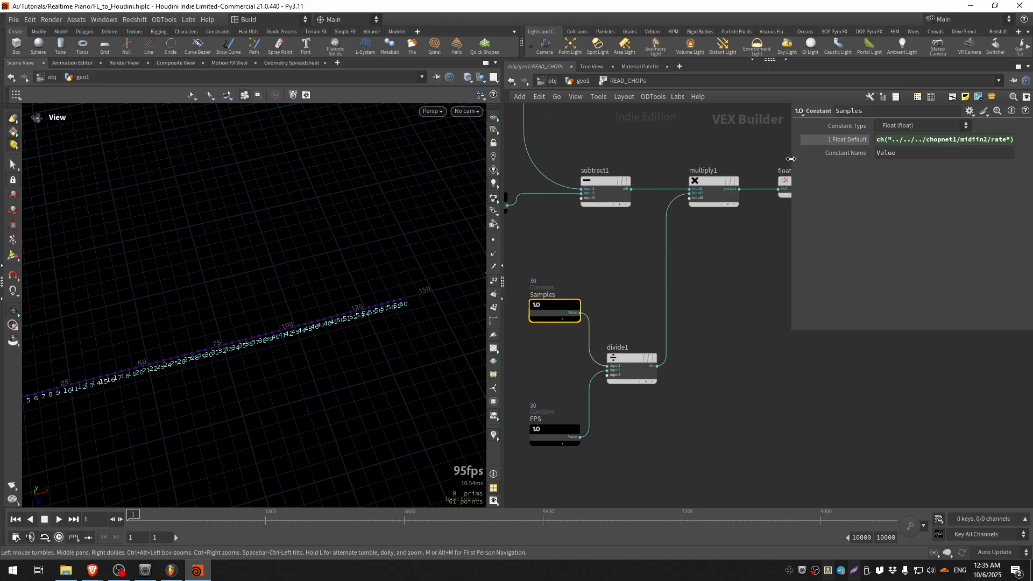
{"action": "left_click_drag", "start_coordinate": [791, 159], "coordinate": [675, 158]}
{"action": "left_click", "coordinate": [899, 140]}
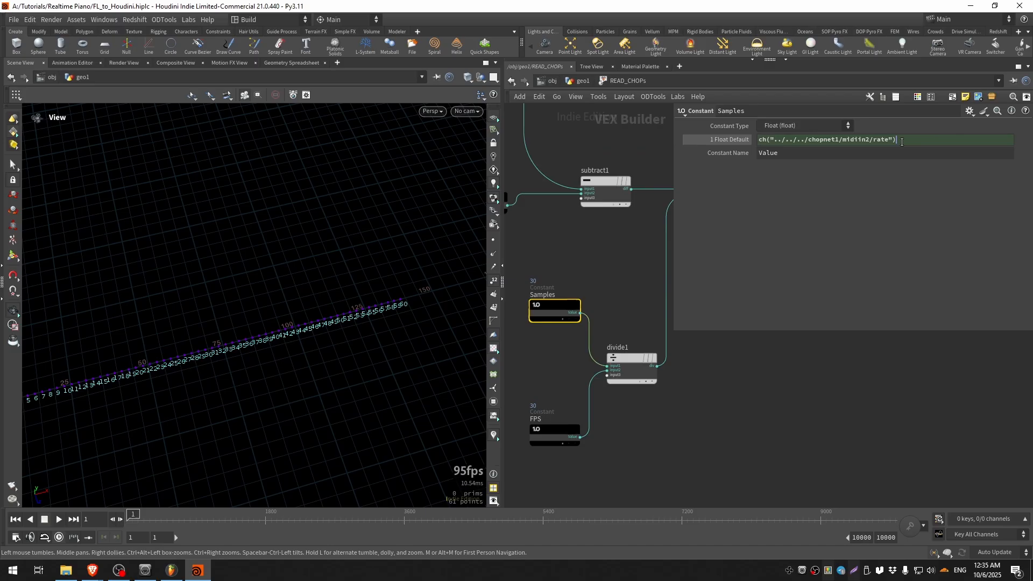
{"action": "key", "text": "ctrl+a"}
{"action": "key", "text": "ctrl+v"}
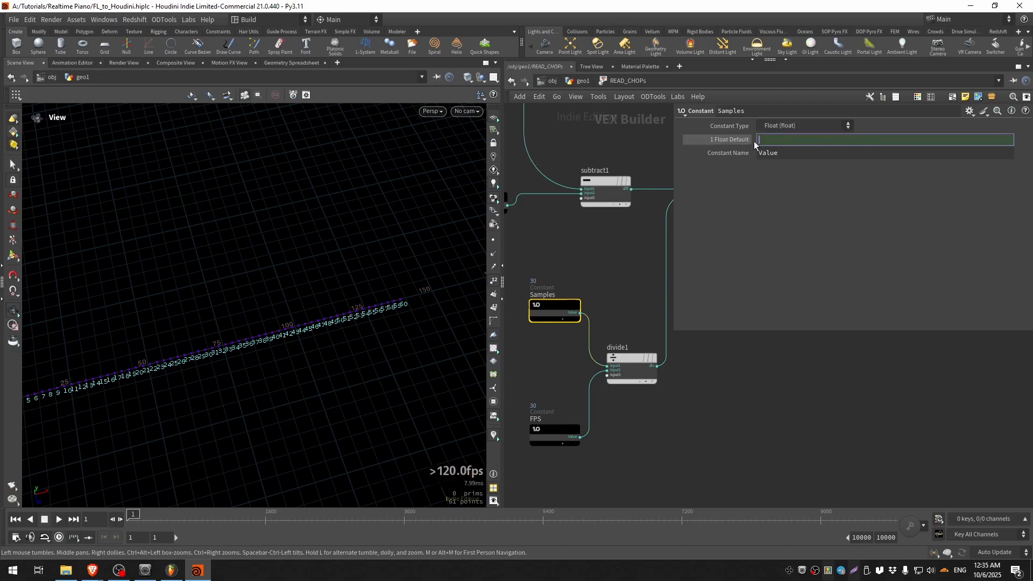
{"action": "right_click", "coordinate": [737, 141]}
{"action": "left_click", "coordinate": [779, 244]}
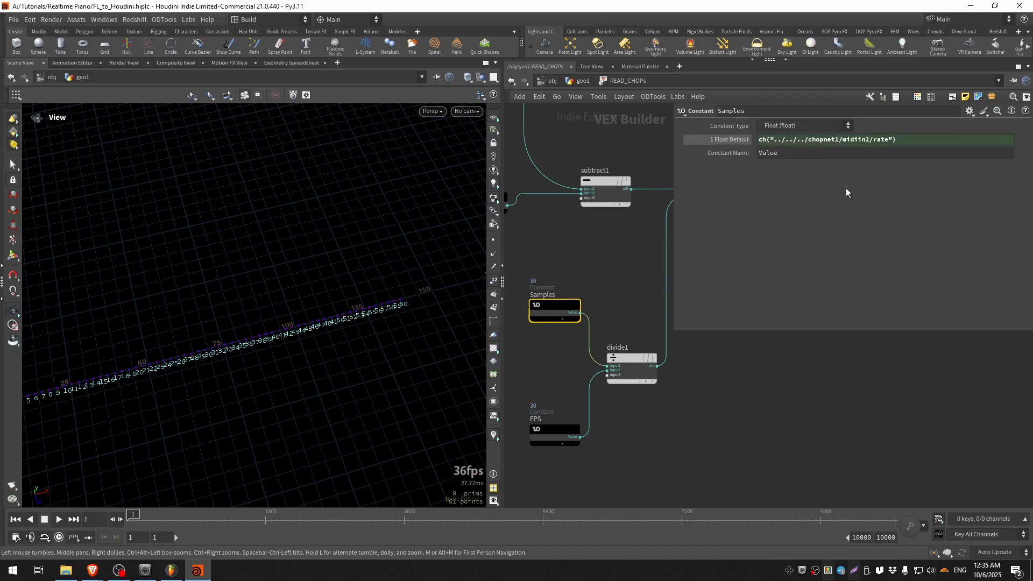
{"action": "middle_click_drag", "start_coordinate": [545, 386], "coordinate": [530, 359]}
{"action": "left_click_drag", "start_coordinate": [673, 219], "coordinate": [776, 222]}
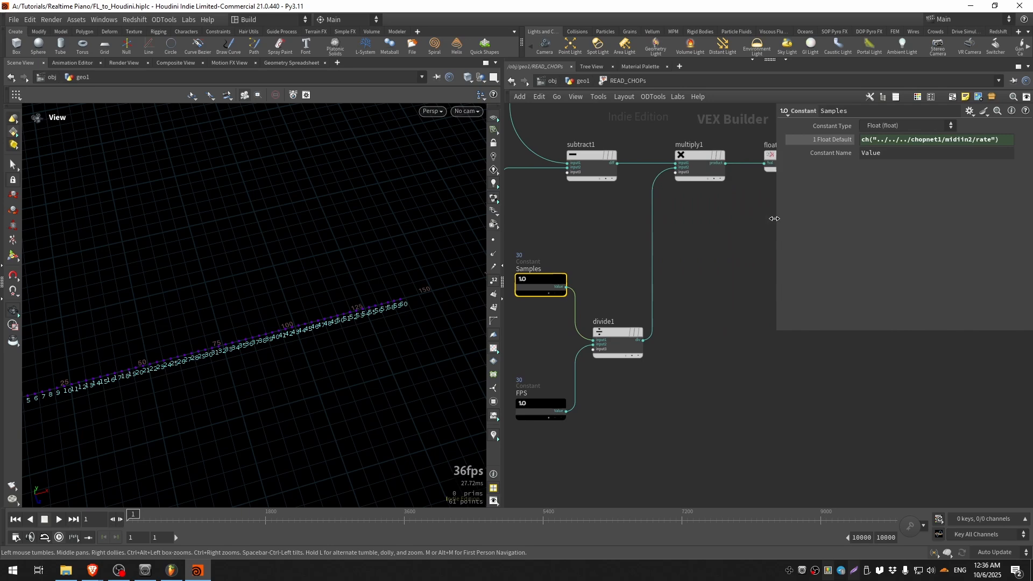
- Trace the sample calculation from the Frame and divide1 values through multiply1 and floattoint1 into chop1's sample input
{"action": "middle_click_drag", "start_coordinate": [755, 225], "coordinate": [695, 393]}
{"action": "left_click", "coordinate": [640, 327]}
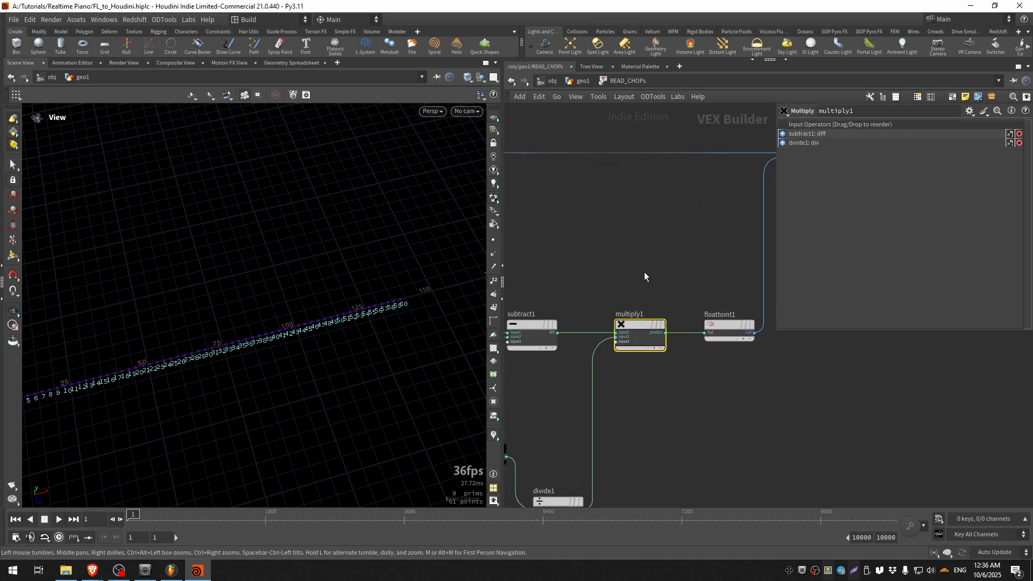
{"action": "middle_click_drag", "start_coordinate": [573, 267], "coordinate": [679, 279]}
{"action": "scroll", "coordinate": [679, 280], "scroll_direction": "down", "scroll_amount": 1}
{"action": "scroll", "coordinate": [569, 209], "scroll_direction": "up", "scroll_amount": 3}
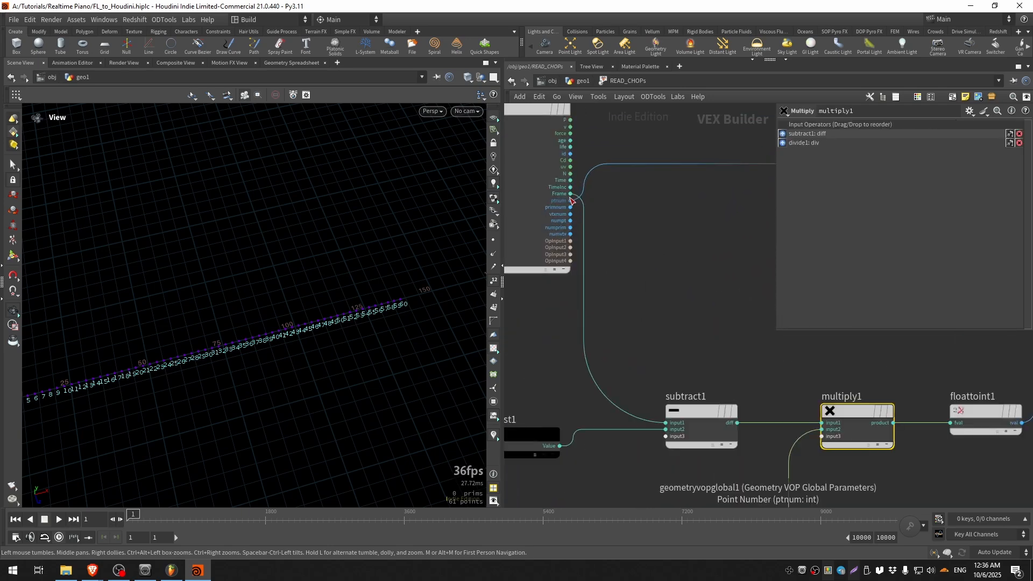
{"action": "middle_click_drag", "start_coordinate": [720, 353], "coordinate": [636, 132]}
{"action": "scroll", "coordinate": [669, 387], "scroll_direction": "down", "scroll_amount": 2}
{"action": "middle_click_drag", "start_coordinate": [738, 372], "coordinate": [596, 443]}
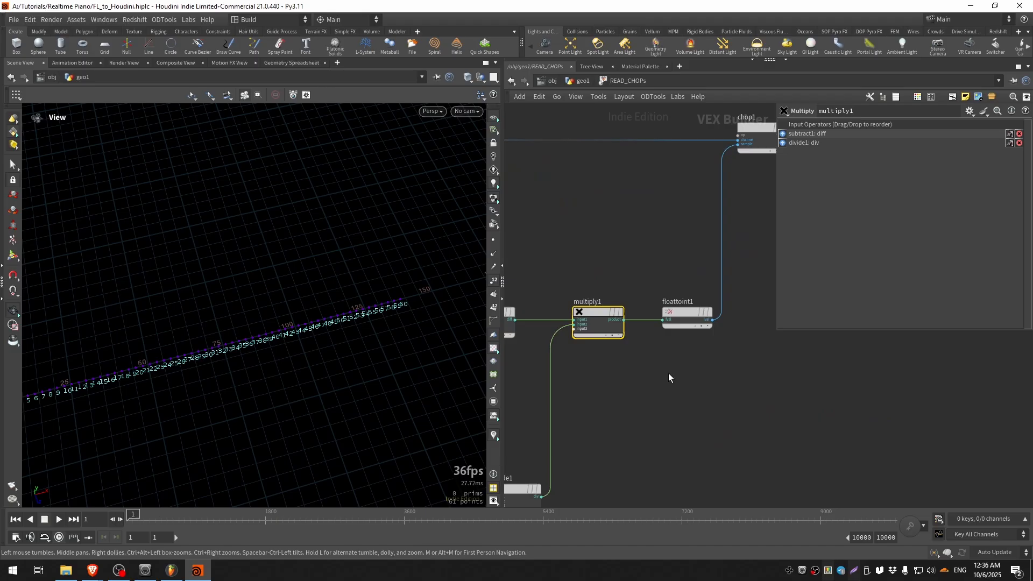
{"action": "middle_click_drag", "start_coordinate": [659, 250], "coordinate": [624, 264]}
{"action": "scroll", "coordinate": [625, 264], "scroll_direction": "up", "scroll_amount": 1}
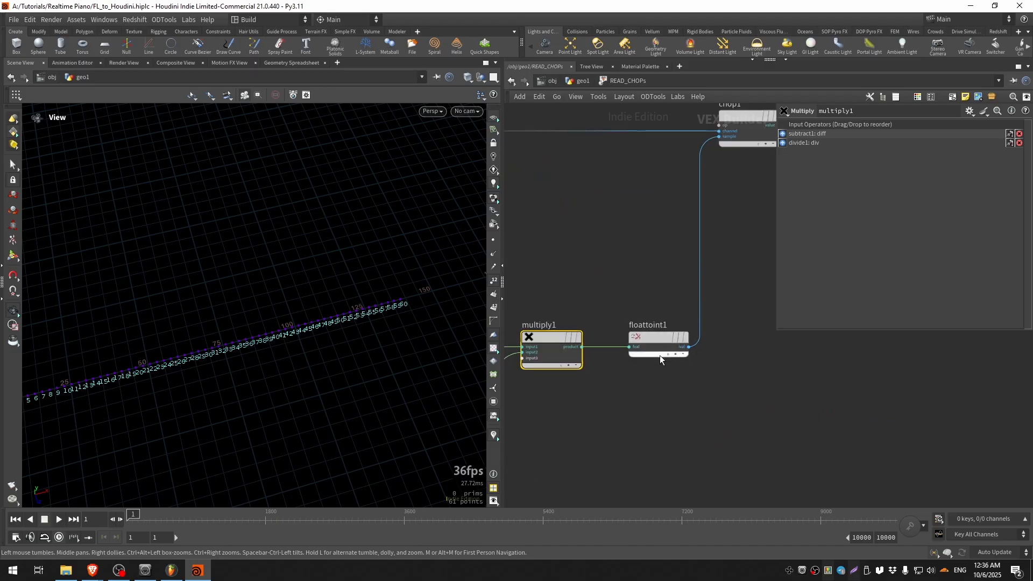
{"action": "middle_click_drag", "start_coordinate": [686, 385], "coordinate": [660, 431]}
{"action": "scroll", "coordinate": [661, 431], "scroll_direction": "up", "scroll_amount": 1}
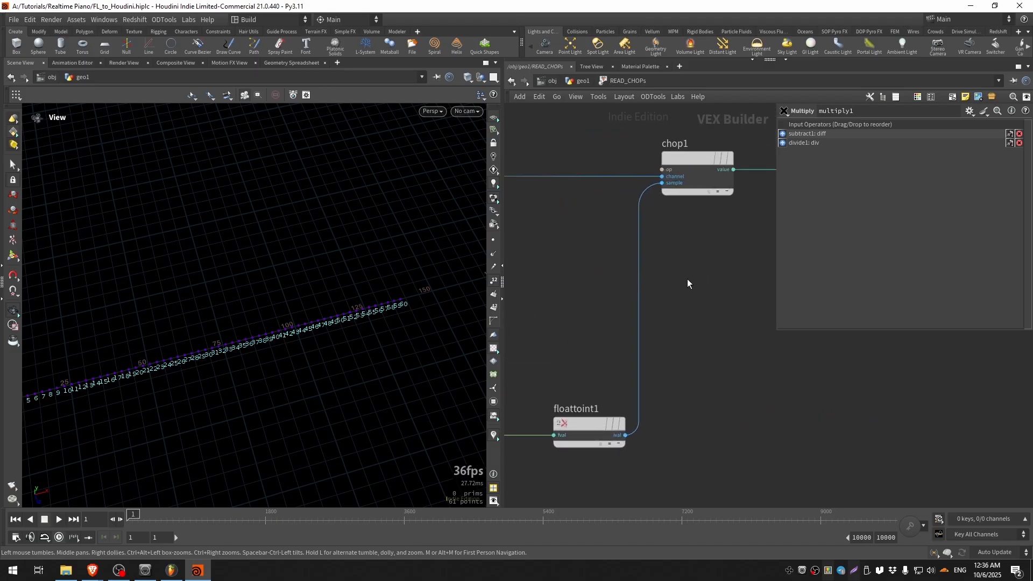
{"action": "scroll", "coordinate": [672, 213], "scroll_direction": "up", "scroll_amount": 3}
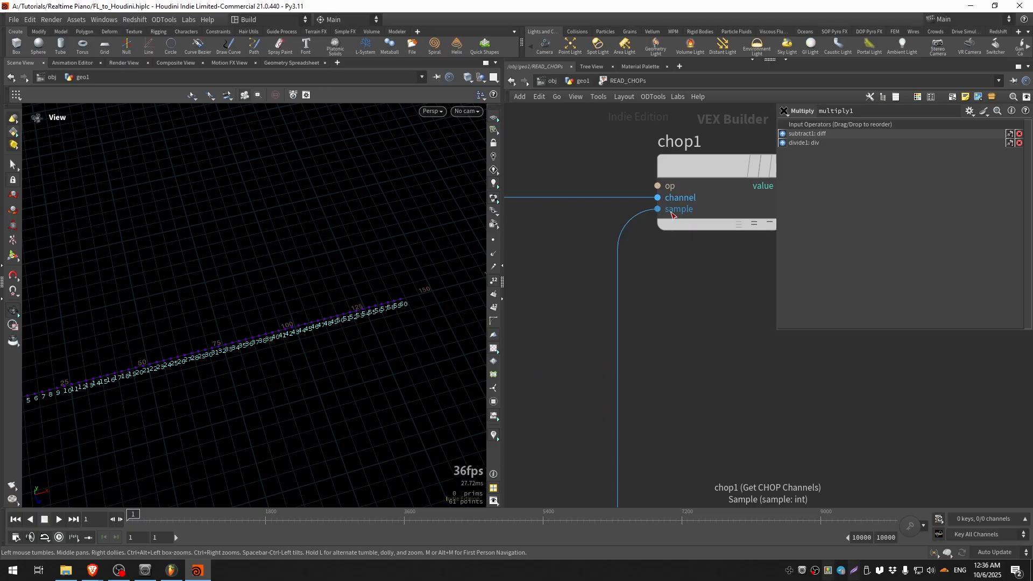
{"action": "scroll", "coordinate": [671, 214], "scroll_direction": "down", "scroll_amount": 4}
- Inspect the parameters of the bind2 node that exports the mask attribute
{"action": "middle_click_drag", "start_coordinate": [711, 279], "coordinate": [681, 321]}
{"action": "scroll", "coordinate": [688, 271], "scroll_direction": "up", "scroll_amount": 3}
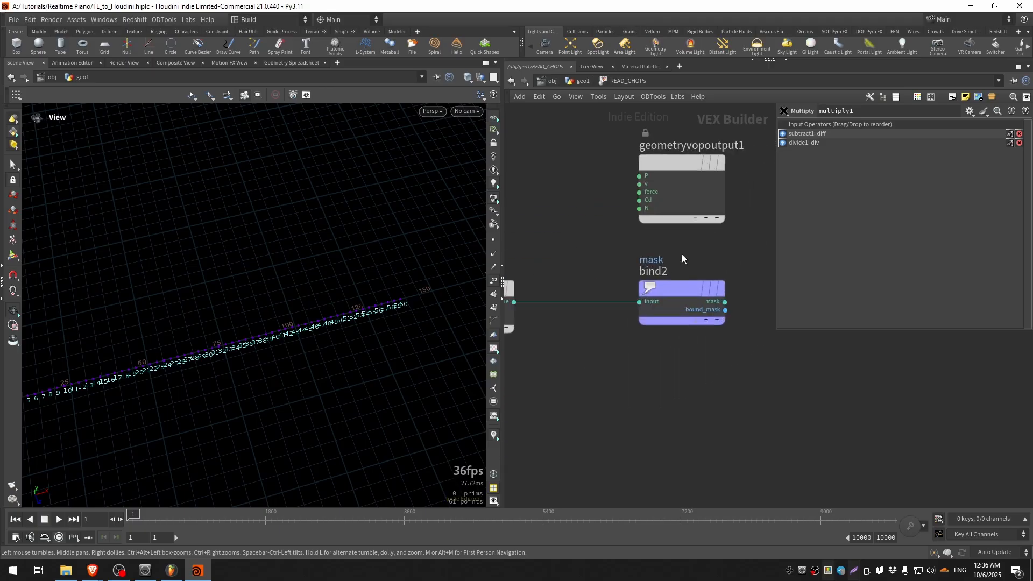
{"action": "left_click", "coordinate": [690, 301]}
{"action": "left_click", "coordinate": [790, 400]}
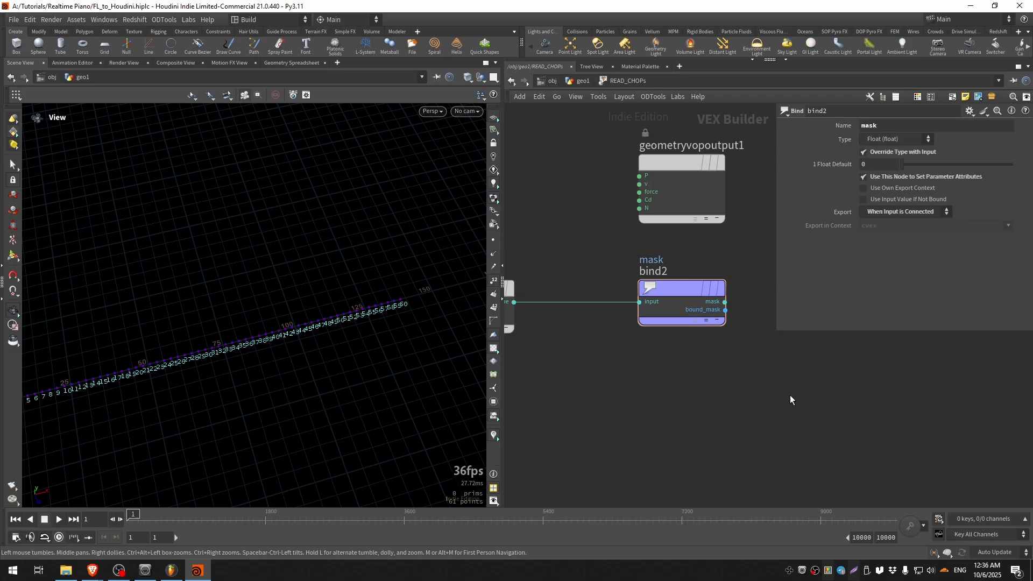
- Switch to FL Studio and briefly play the friend.flp piano roll before stopping playback
{"action": "key", "text": "alt+Tab"}
{"action": "key", "text": "space"}
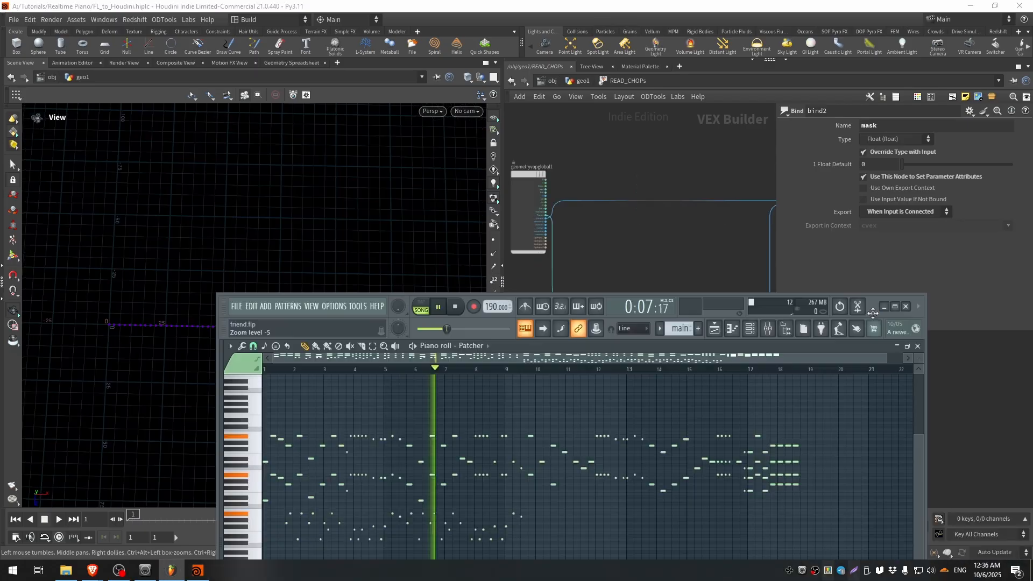
{"action": "key", "text": "space"}
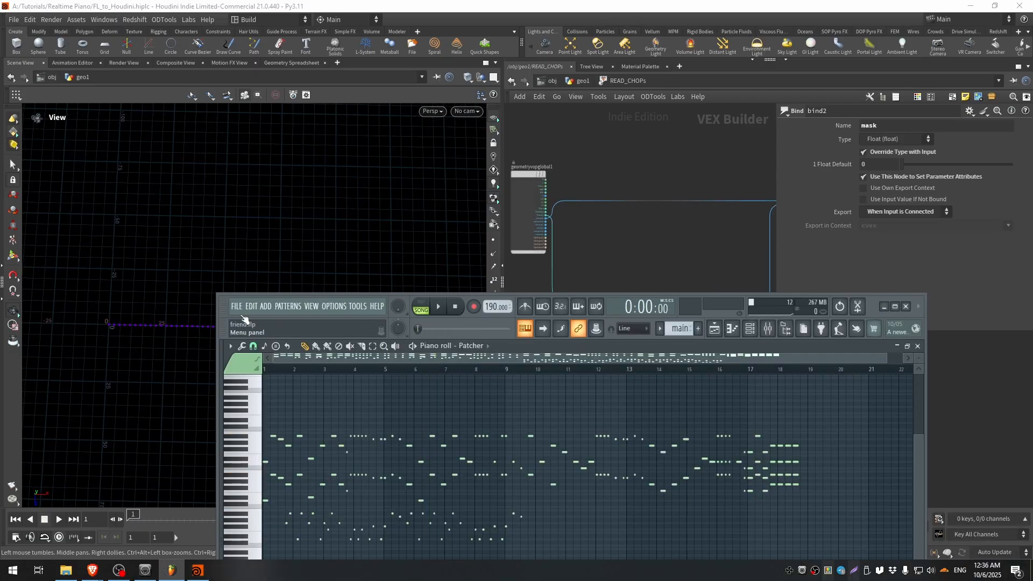
- Reposition the FL Studio window around the viewport and sound keys on the piano roll's keyboard to test the note points
{"action": "left_click_drag", "start_coordinate": [222, 309], "coordinate": [667, 85]}
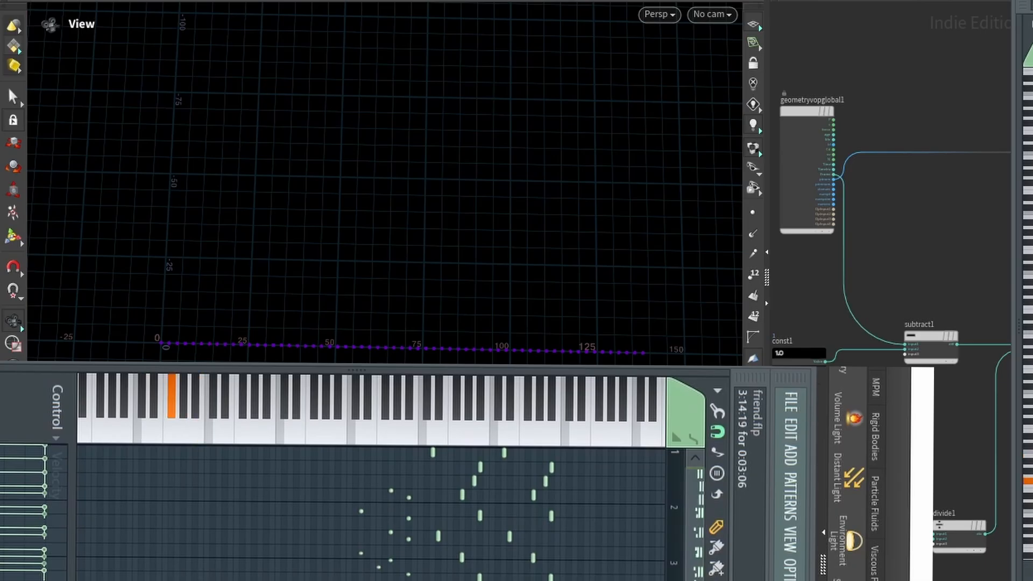
{"action": "left_click", "coordinate": [237, 442]}
{"action": "left_click_drag", "start_coordinate": [404, 444], "coordinate": [517, 445]}
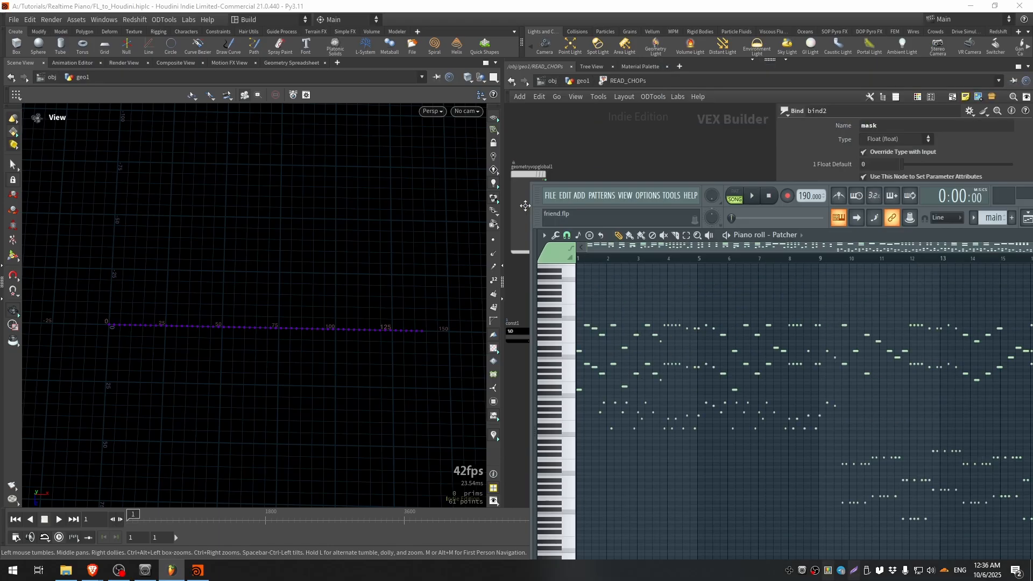
{"action": "left_click_drag", "start_coordinate": [902, 189], "coordinate": [903, 262]}
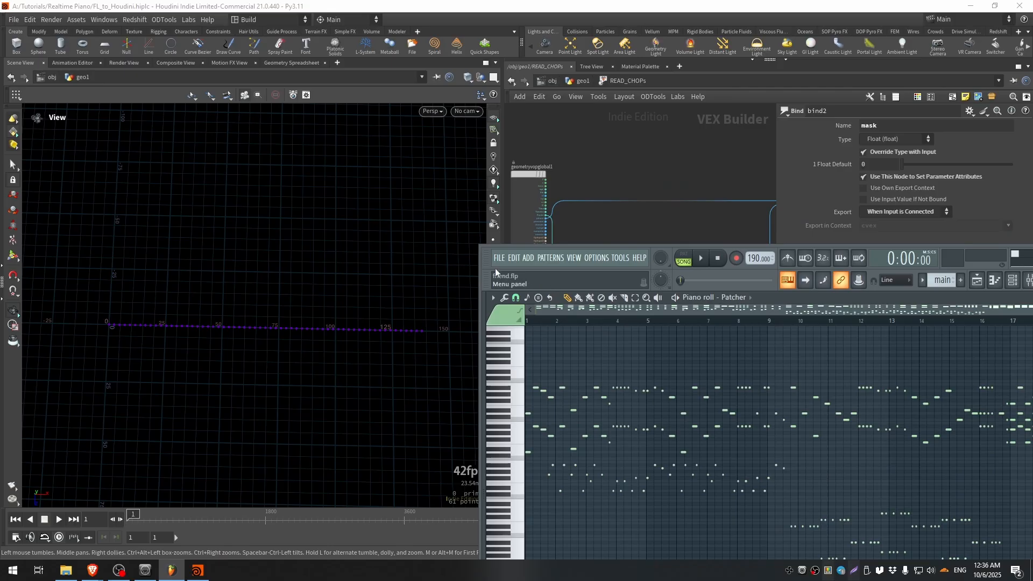
{"action": "left_click_drag", "start_coordinate": [495, 272], "coordinate": [305, 316]}
- Switch back to Houdini's geo1 network and display the Group_Black_Keys wrangle below READ_CHOPs
{"action": "left_click", "coordinate": [583, 80]}
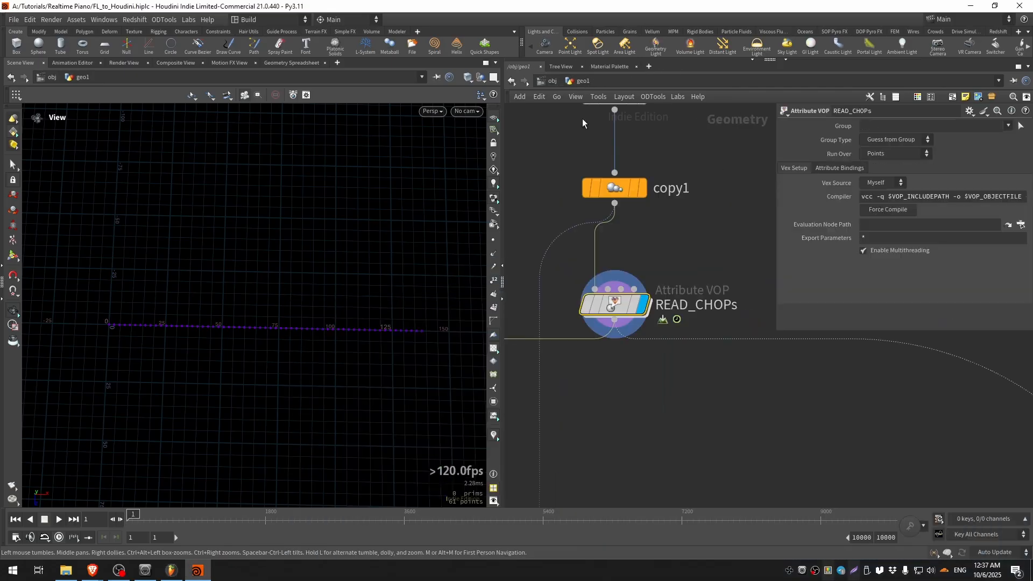
{"action": "scroll", "coordinate": [694, 289], "scroll_direction": "down", "scroll_amount": 3}
{"action": "scroll", "coordinate": [697, 272], "scroll_direction": "down", "scroll_amount": 1}
{"action": "middle_click_drag", "start_coordinate": [700, 355], "coordinate": [807, 346]}
{"action": "middle_click_drag", "start_coordinate": [667, 363], "coordinate": [767, 254]}
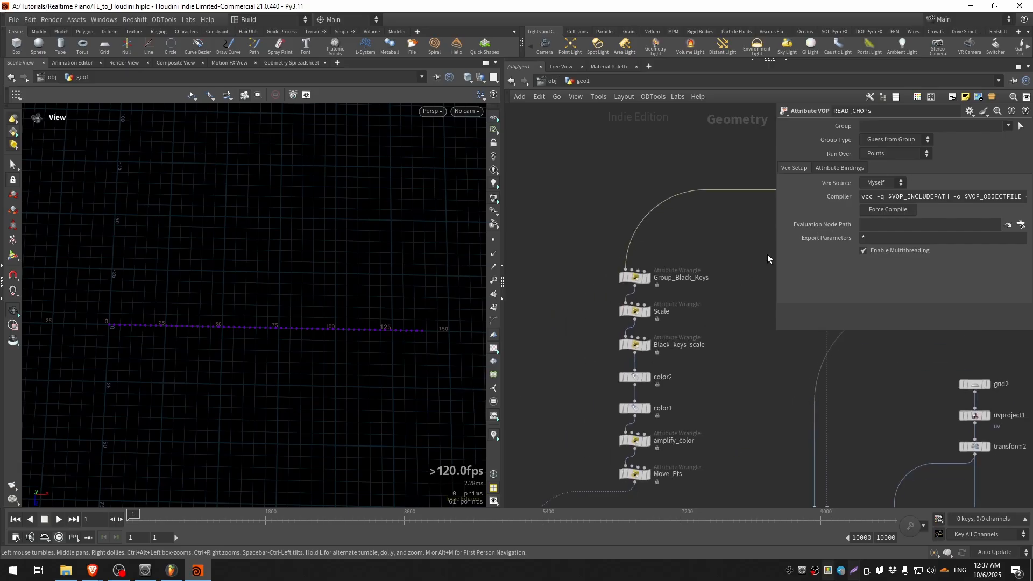
{"action": "middle_click_drag", "start_coordinate": [727, 397], "coordinate": [780, 299]}
{"action": "scroll", "coordinate": [738, 361], "scroll_direction": "down", "scroll_amount": 3}
{"action": "middle_click_drag", "start_coordinate": [661, 220], "coordinate": [543, 310]}
{"action": "scroll", "coordinate": [583, 342], "scroll_direction": "up", "scroll_amount": 3}
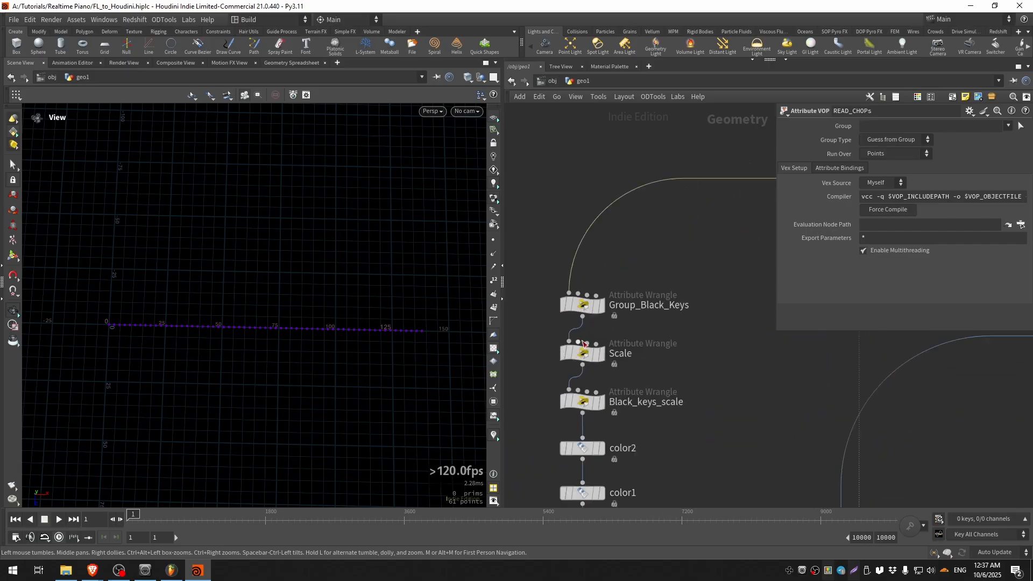
{"action": "left_click", "coordinate": [603, 307]}
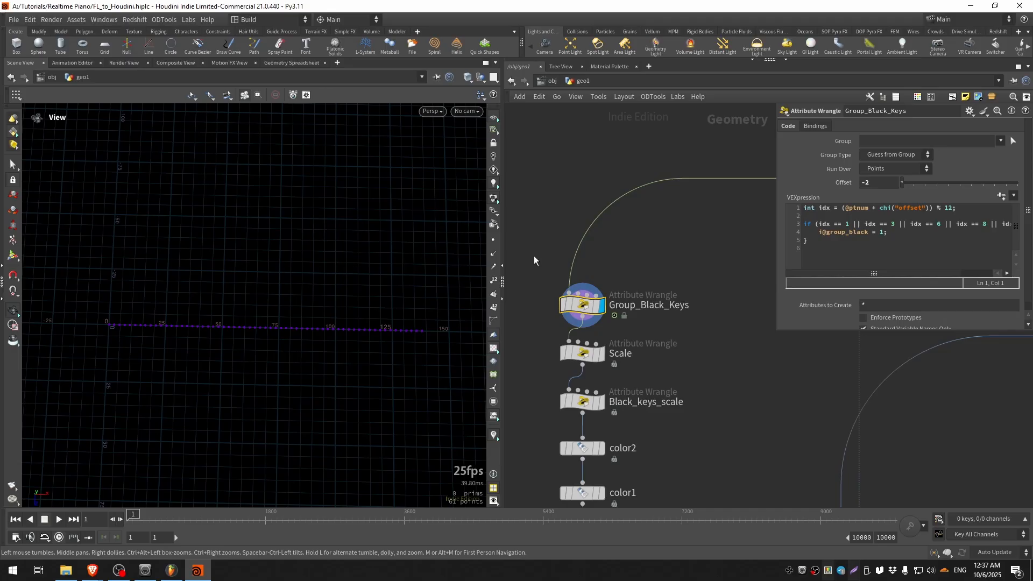
- Visualize the black point group from Group_Black_Keys' node info and widen the parameter pane to read its full VEX code
{"action": "scroll", "coordinate": [565, 304], "scroll_direction": "down", "scroll_amount": 5}
{"action": "middle_click", "coordinate": [563, 308]}
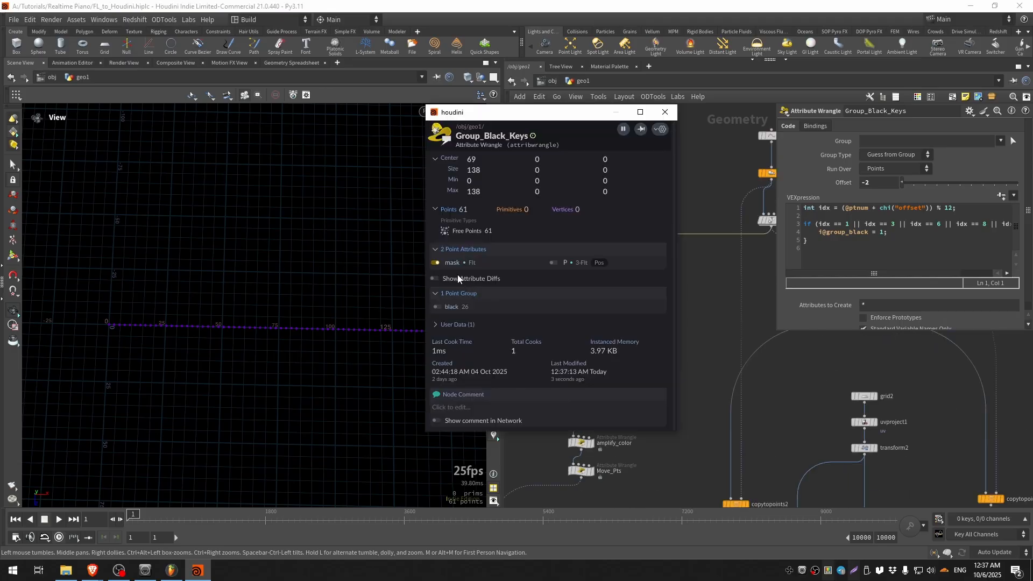
{"action": "left_click", "coordinate": [438, 307]}
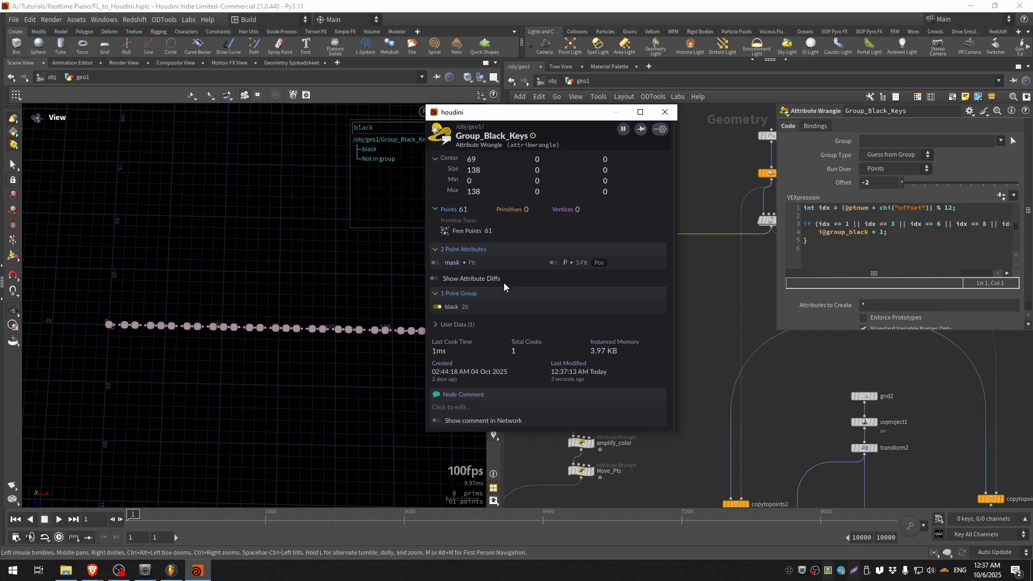
{"action": "scroll", "coordinate": [250, 353], "scroll_direction": "up", "scroll_amount": 3}
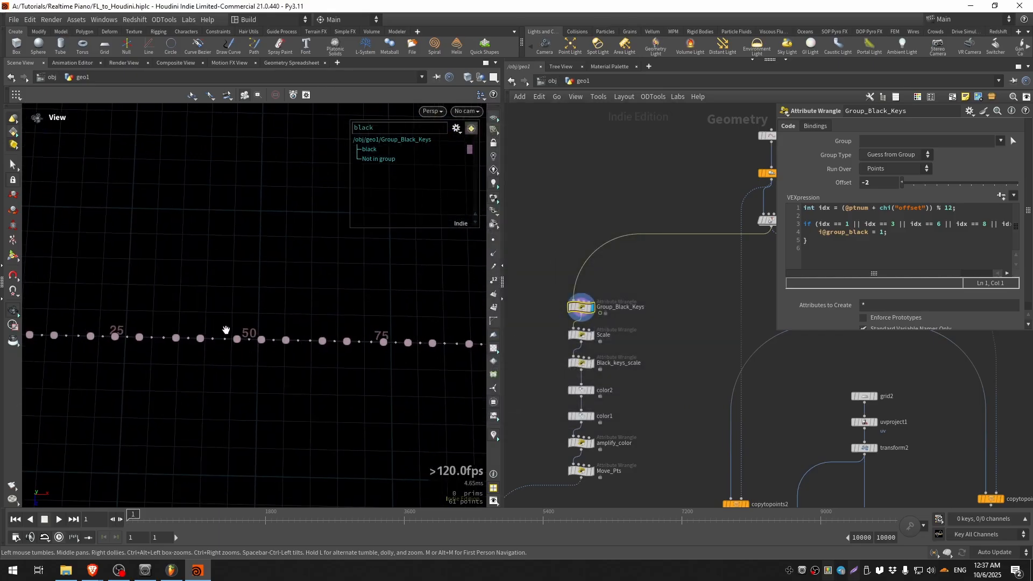
{"action": "mouse_move", "coordinate": [796, 247]}
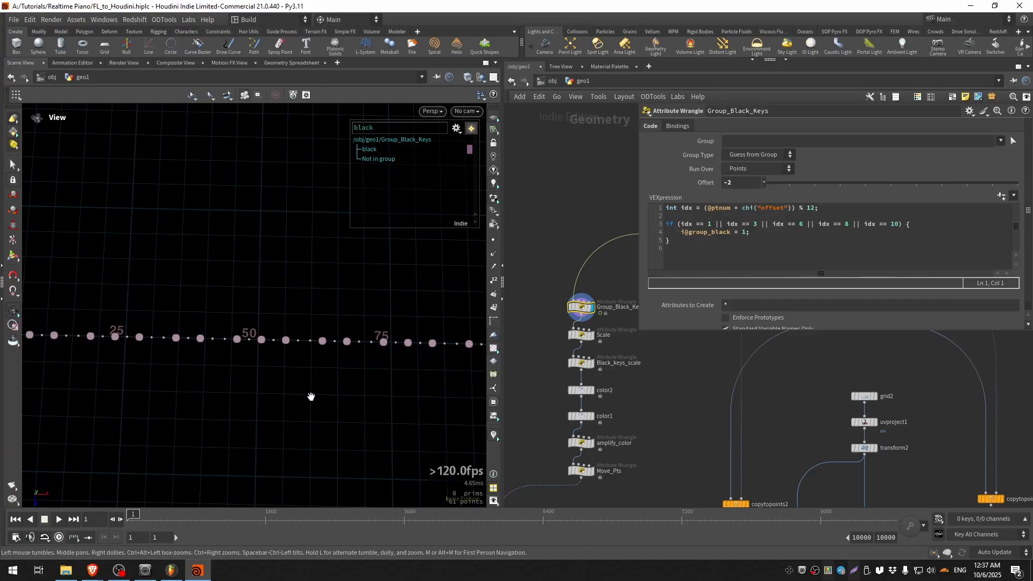
- Bring FL Studio forward and examine the lowest notes of the piano roll around bars 11 and 12
{"action": "left_click", "coordinate": [171, 570]}
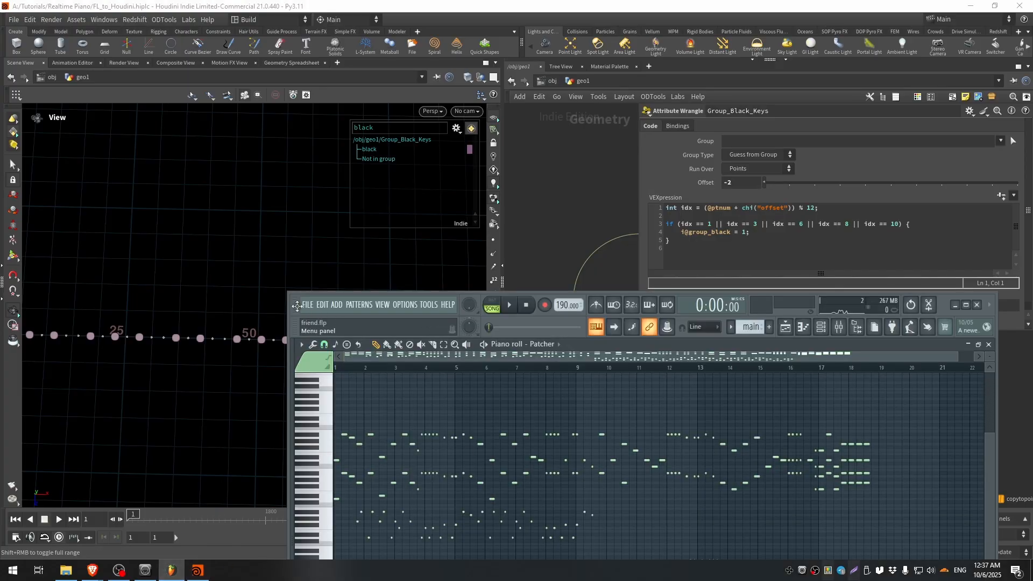
{"action": "left_click_drag", "start_coordinate": [297, 305], "coordinate": [369, 93]}
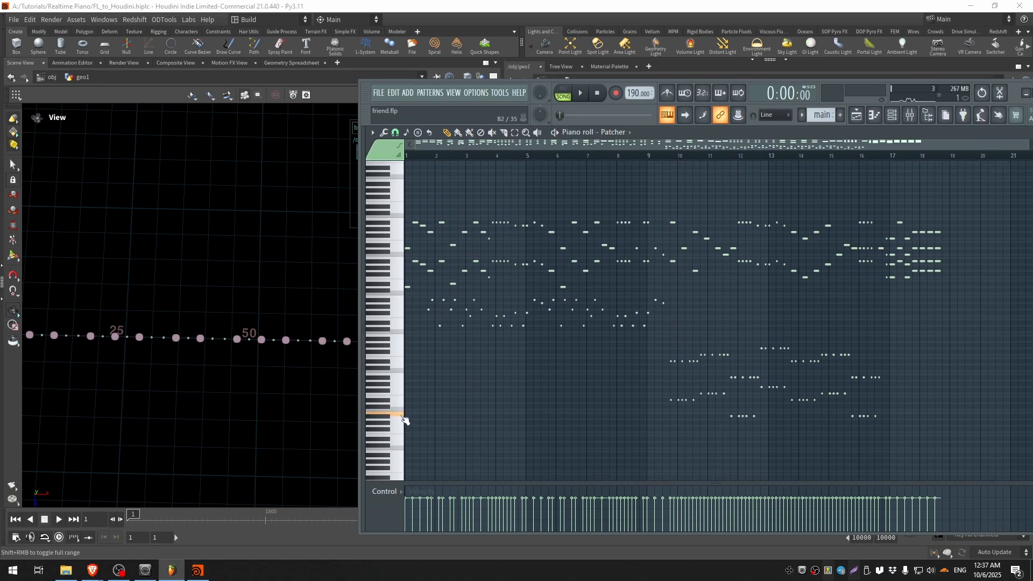
{"action": "left_click", "coordinate": [1026, 93]}
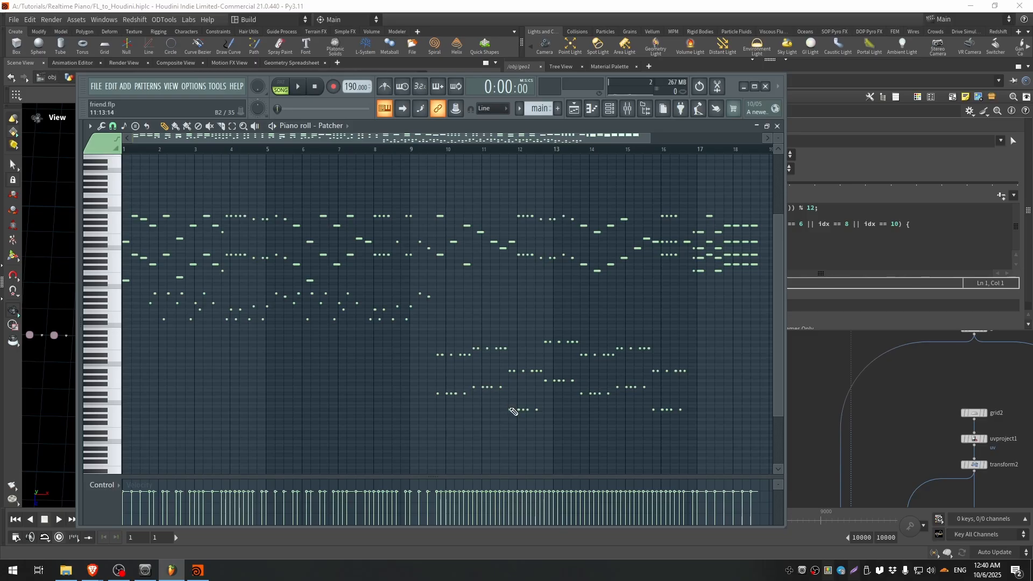
{"action": "scroll", "coordinate": [519, 415], "scroll_direction": "up", "scroll_amount": 5, "text": "ctrl"}
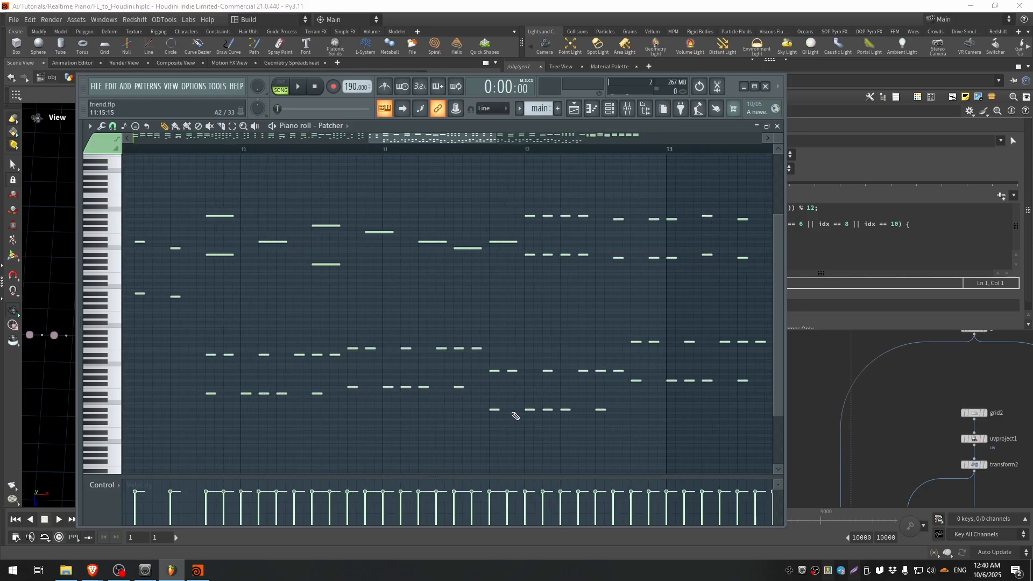
{"action": "left_click_drag", "start_coordinate": [491, 411], "coordinate": [496, 407]}
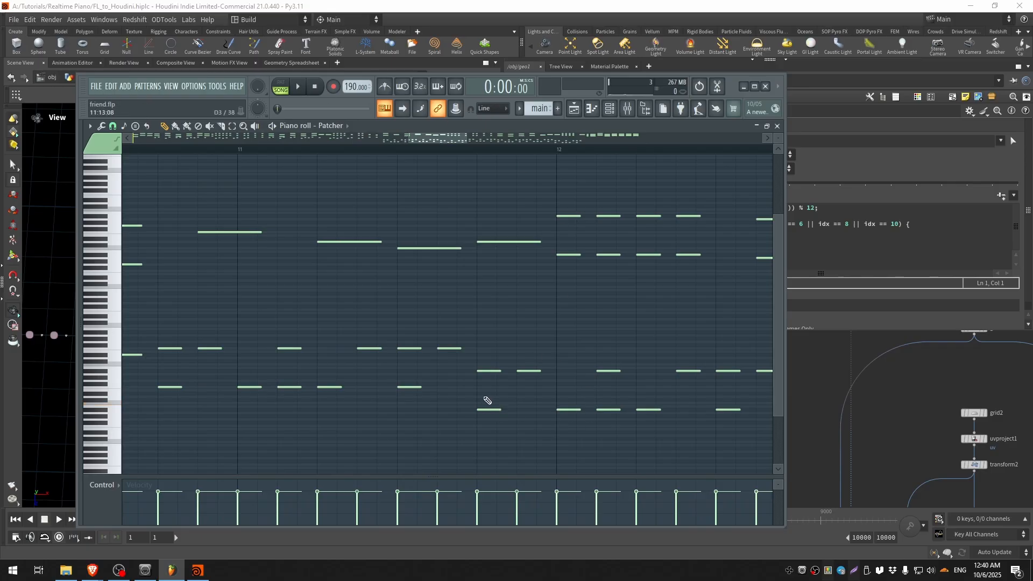
- Return to Houdini and display the Scale and Black_keys_scale wrangles in turn to inspect their VEX code
{"action": "key", "text": "alt+Tab"}
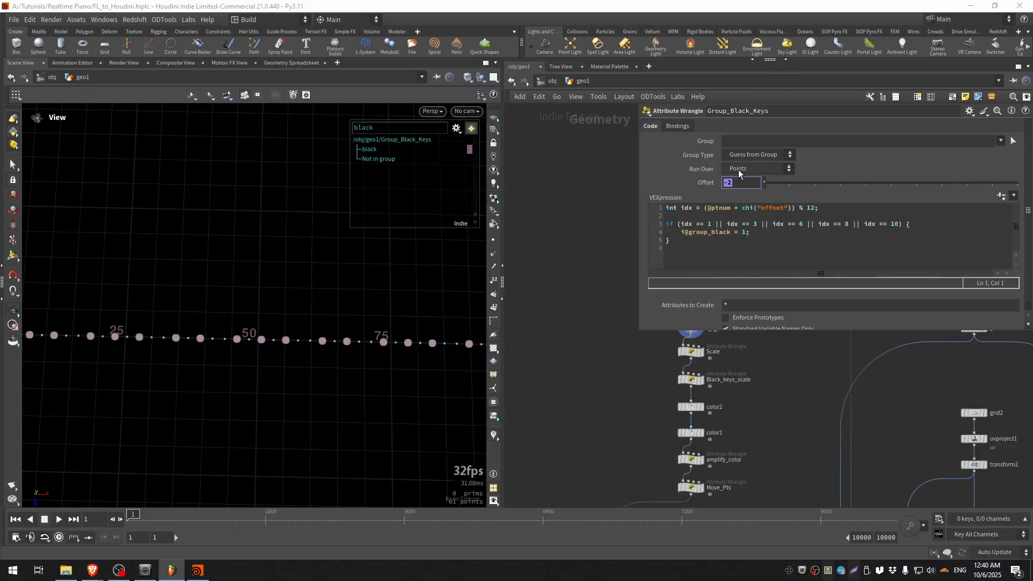
{"action": "middle_click_drag", "start_coordinate": [802, 323], "coordinate": [714, 333]}
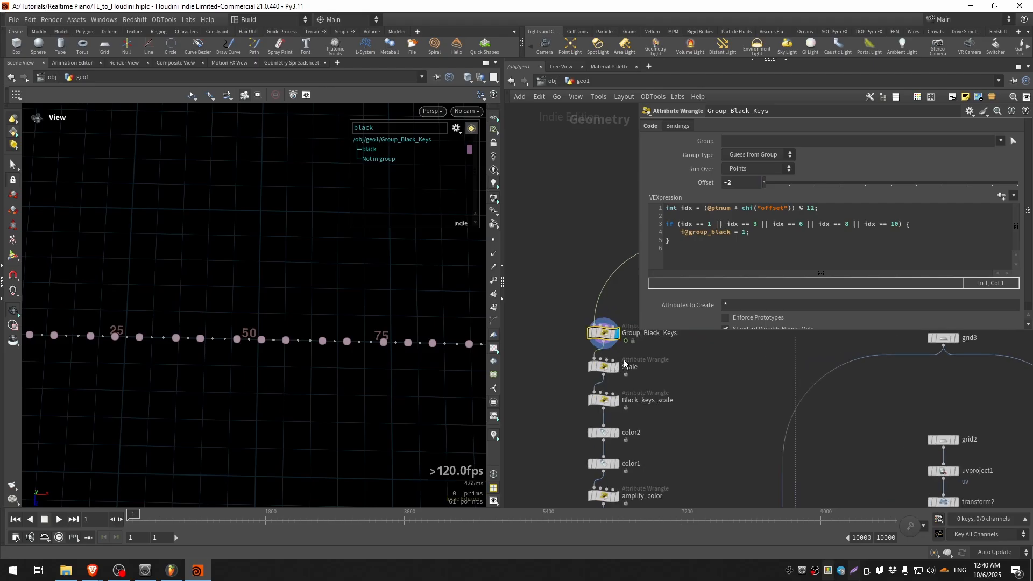
{"action": "left_click", "coordinate": [605, 367]}
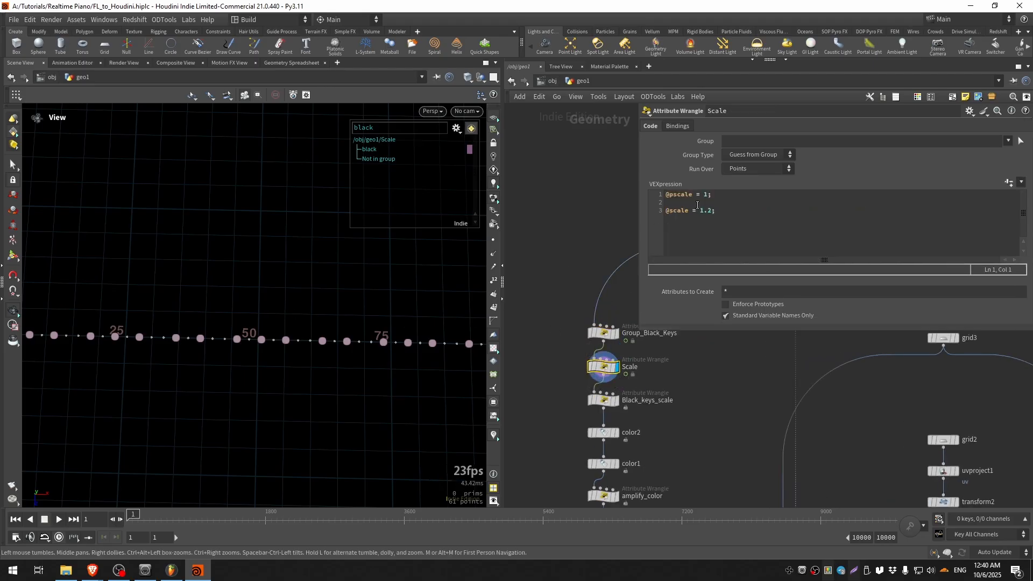
{"action": "left_click", "coordinate": [603, 400]}
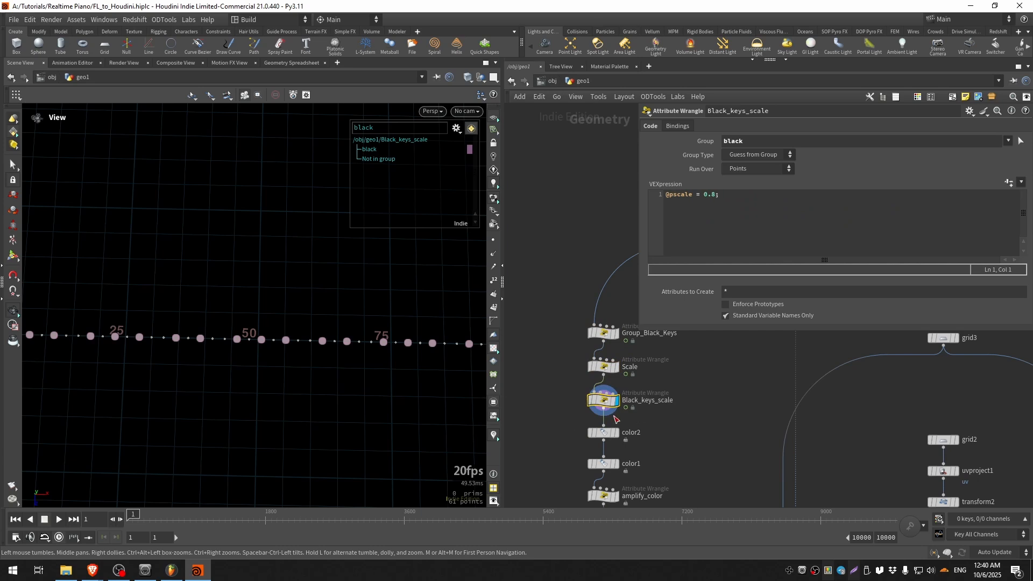
- Inspect color2's mask-driven ramp and display the Move_Pts wrangle to read its VEX code
{"action": "scroll", "coordinate": [641, 362], "scroll_direction": "up", "scroll_amount": 2}
{"action": "left_click", "coordinate": [602, 338]}
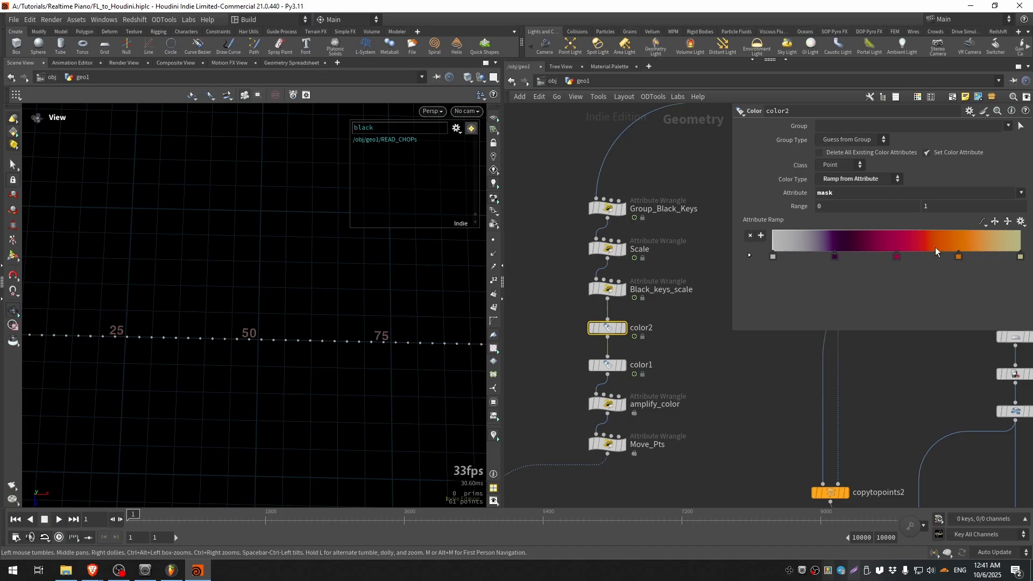
{"action": "scroll", "coordinate": [619, 404], "scroll_direction": "up", "scroll_amount": 1}
{"action": "left_click", "coordinate": [622, 391]}
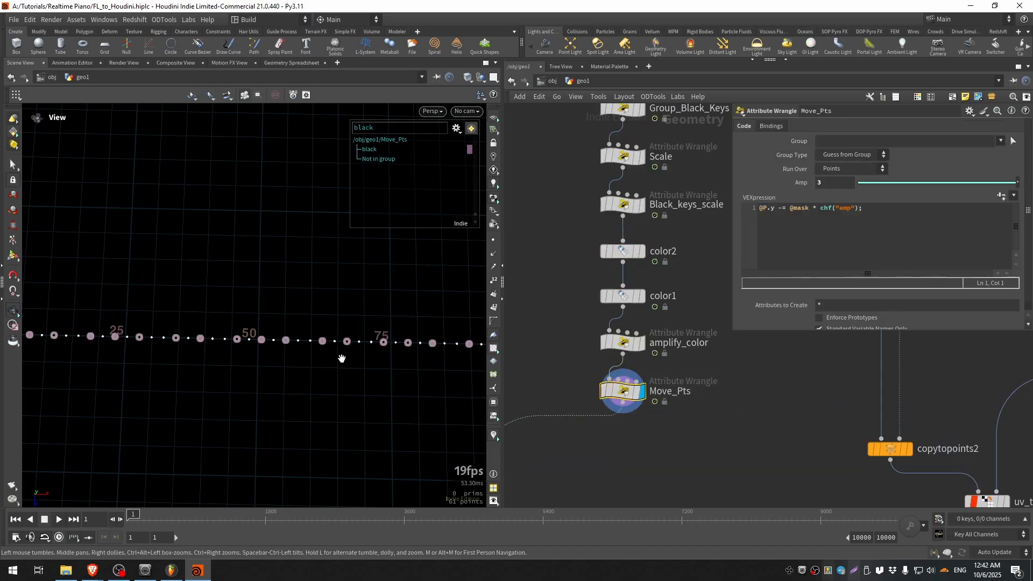
- Bring FL Studio forward to play the song, and return to Houdini to examine the Move_Pts points' vertical movement
{"action": "mouse_move", "coordinate": [342, 358]}
{"action": "left_mouse_down"}
{"action": "mouse_move", "coordinate": [323, 371]}
{"action": "mouse_move", "coordinate": [345, 364]}
{"action": "left_mouse_up"}
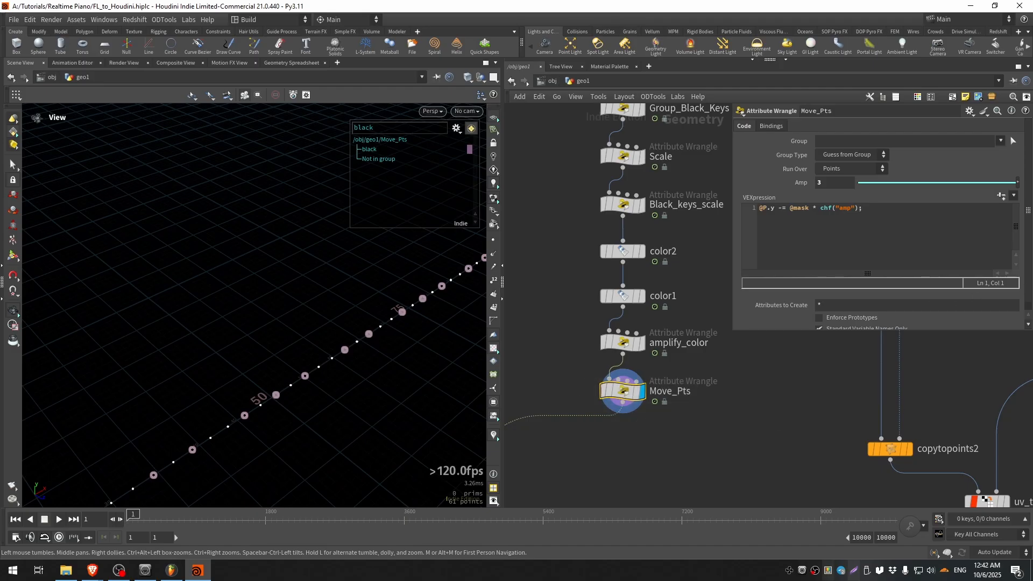
{"action": "left_click_drag", "start_coordinate": [1032, 264], "coordinate": [928, 323]}
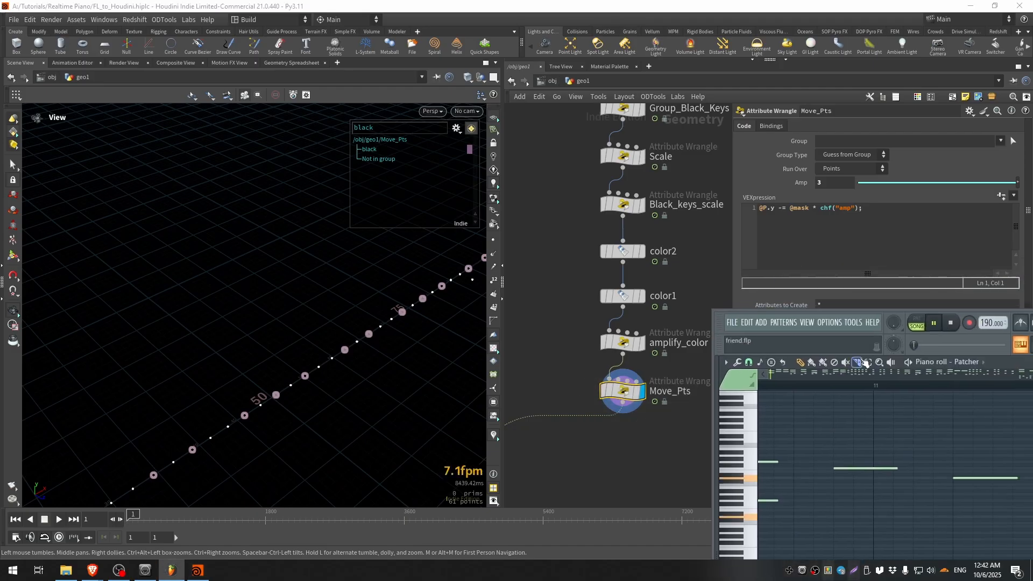
{"action": "middle_click_drag", "start_coordinate": [338, 303], "coordinate": [177, 307]}
{"action": "scroll", "coordinate": [626, 390], "scroll_direction": "down", "scroll_amount": 2}
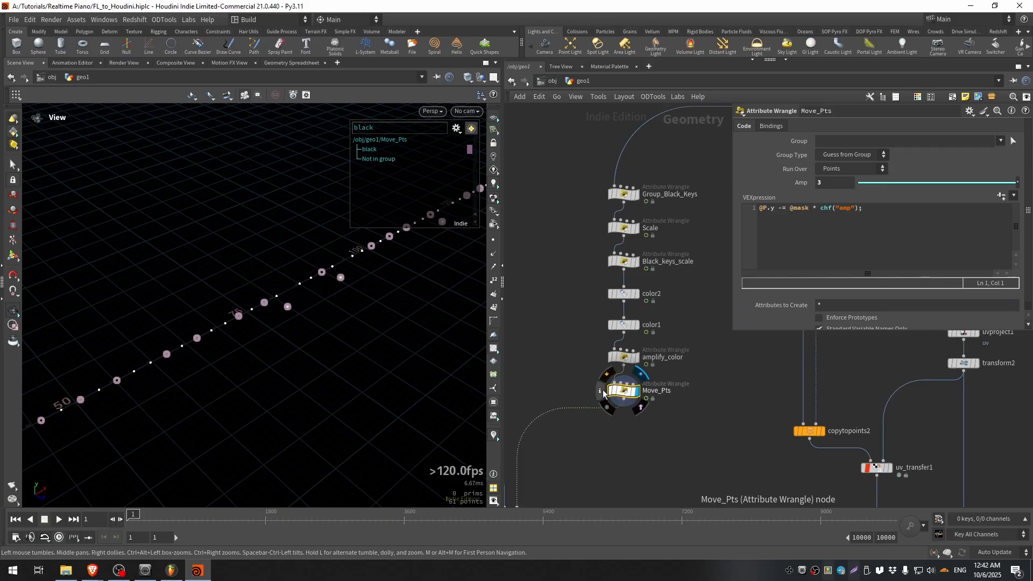
- Check Move_Pts' node info and turn off the black point group visualization and group list in the viewport
{"action": "left_click", "coordinate": [602, 390]}
{"action": "left_click", "coordinate": [438, 316]}
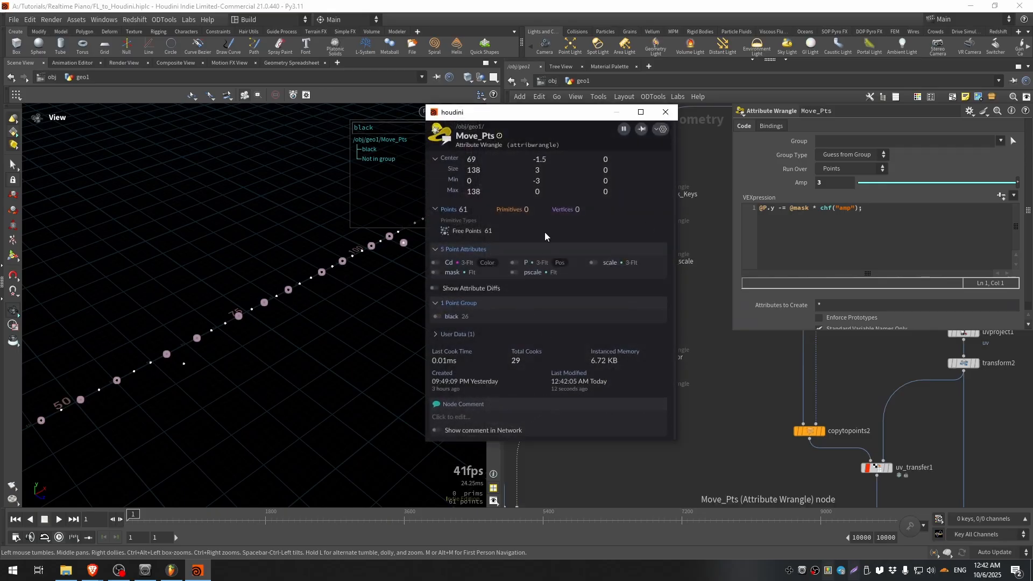
{"action": "left_click", "coordinate": [665, 113]}
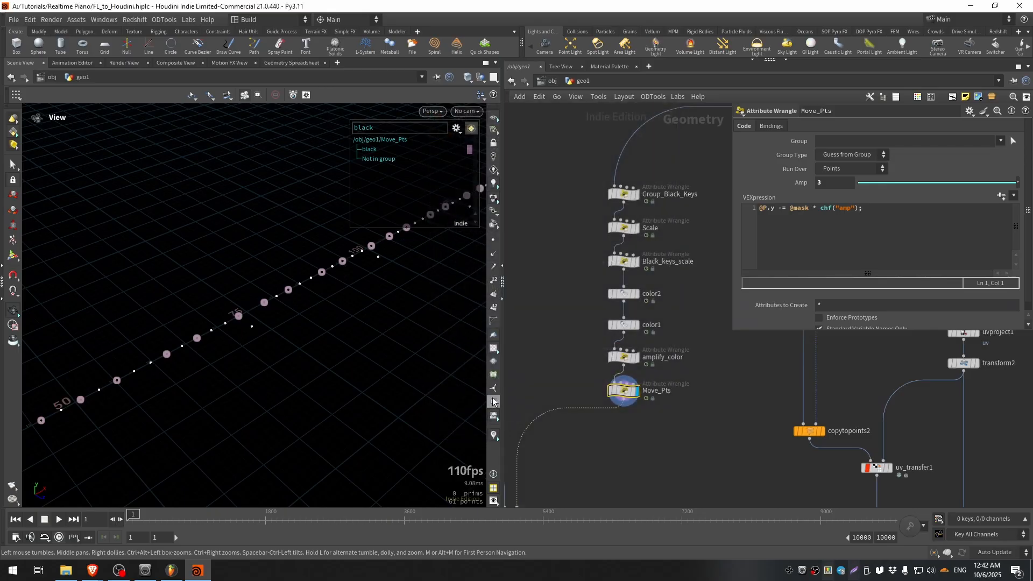
{"action": "left_click", "coordinate": [494, 401]}
{"action": "left_click_drag", "start_coordinate": [377, 323], "coordinate": [264, 402]}
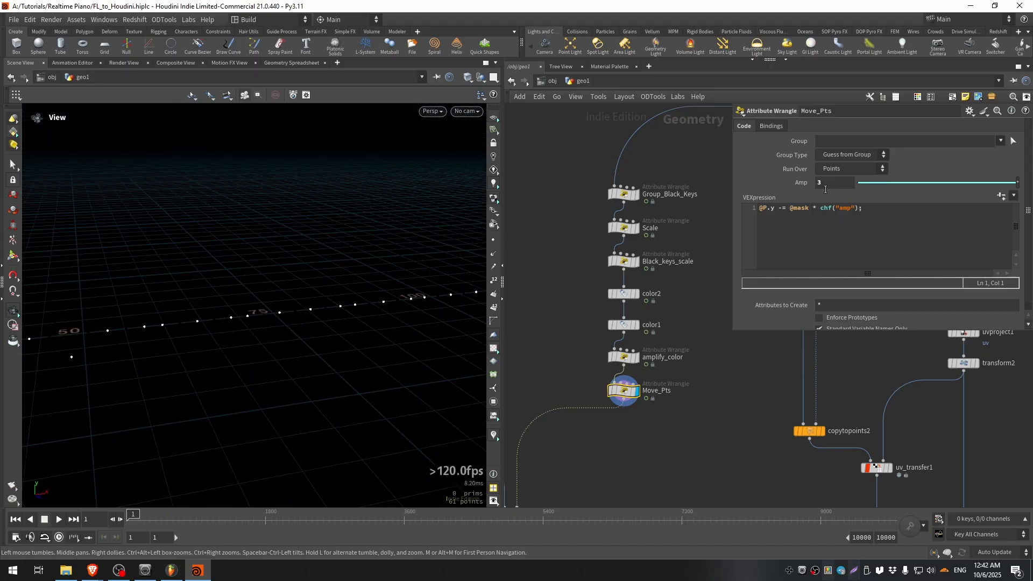
- Display copytopoints1 to examine the boxes copied onto the note-driven points
{"action": "middle_click_drag", "start_coordinate": [633, 451], "coordinate": [782, 318]}
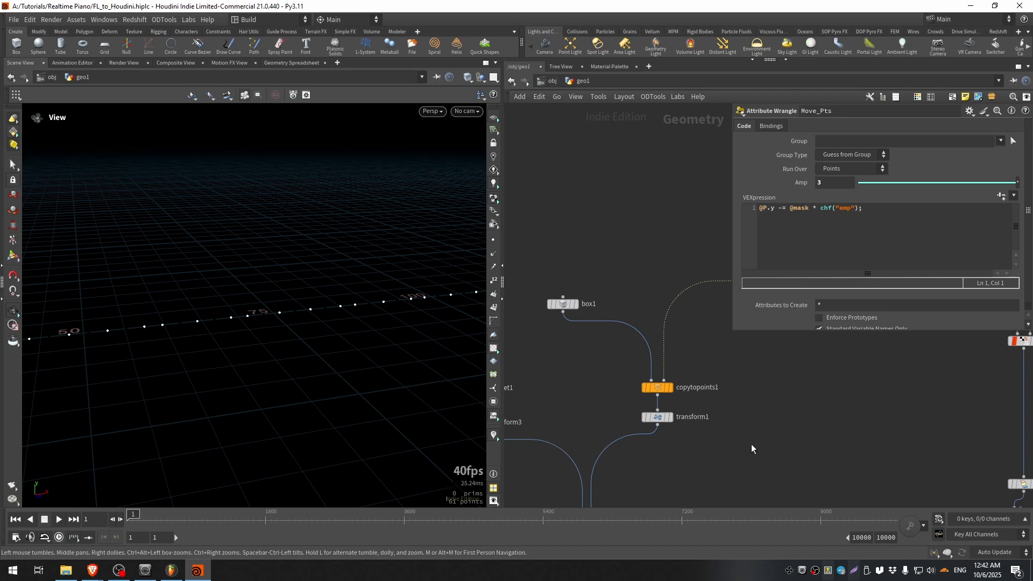
{"action": "middle_click_drag", "start_coordinate": [787, 405], "coordinate": [734, 446]}
{"action": "middle_click_drag", "start_coordinate": [674, 407], "coordinate": [715, 390]}
{"action": "scroll", "coordinate": [670, 400], "scroll_direction": "up", "scroll_amount": 1}
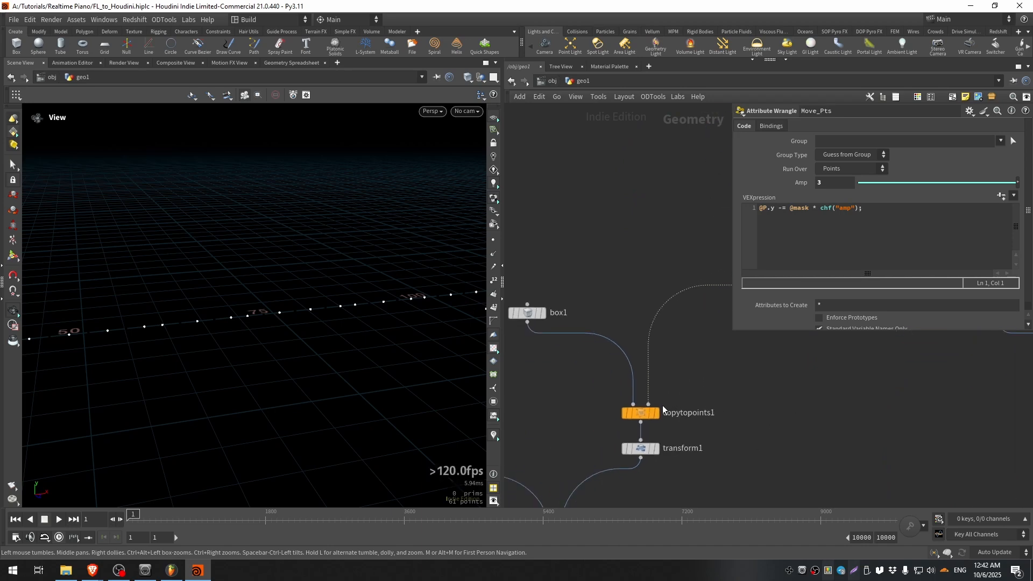
{"action": "left_click", "coordinate": [657, 413]}
{"action": "left_click_drag", "start_coordinate": [316, 293], "coordinate": [242, 322]}
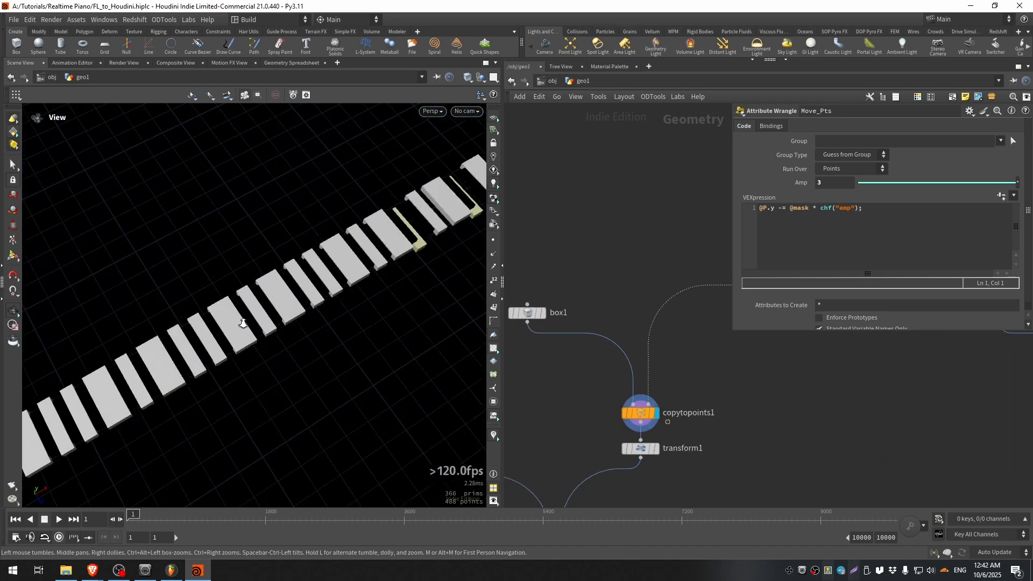
{"action": "scroll", "coordinate": [325, 289], "scroll_direction": "down", "scroll_amount": 3}
- Display transform1 for the black keys and set the viewport background color scheme to Light
{"action": "mouse_move", "coordinate": [325, 289]}
{"action": "left_mouse_down"}
{"action": "mouse_move", "coordinate": [224, 317]}
{"action": "mouse_move", "coordinate": [314, 238]}
{"action": "mouse_move", "coordinate": [261, 215]}
{"action": "mouse_move", "coordinate": [339, 316]}
{"action": "mouse_move", "coordinate": [348, 273]}
{"action": "mouse_move", "coordinate": [332, 277]}
{"action": "left_mouse_up"}
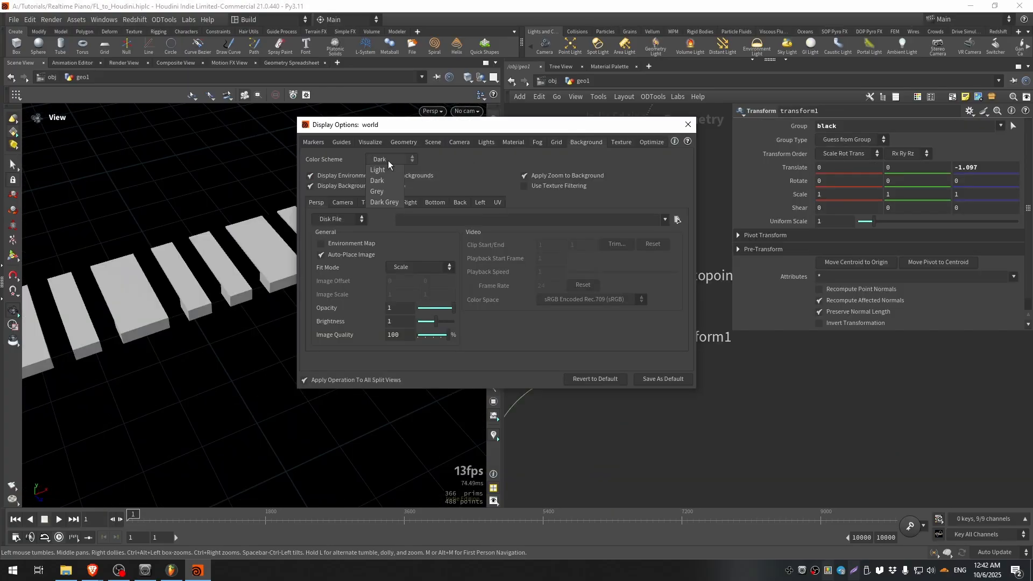
{"action": "left_click", "coordinate": [388, 160]}
{"action": "left_click", "coordinate": [379, 169]}
{"action": "left_click", "coordinate": [687, 129]}
{"action": "scroll", "coordinate": [176, 273], "scroll_direction": "down", "scroll_amount": 6}
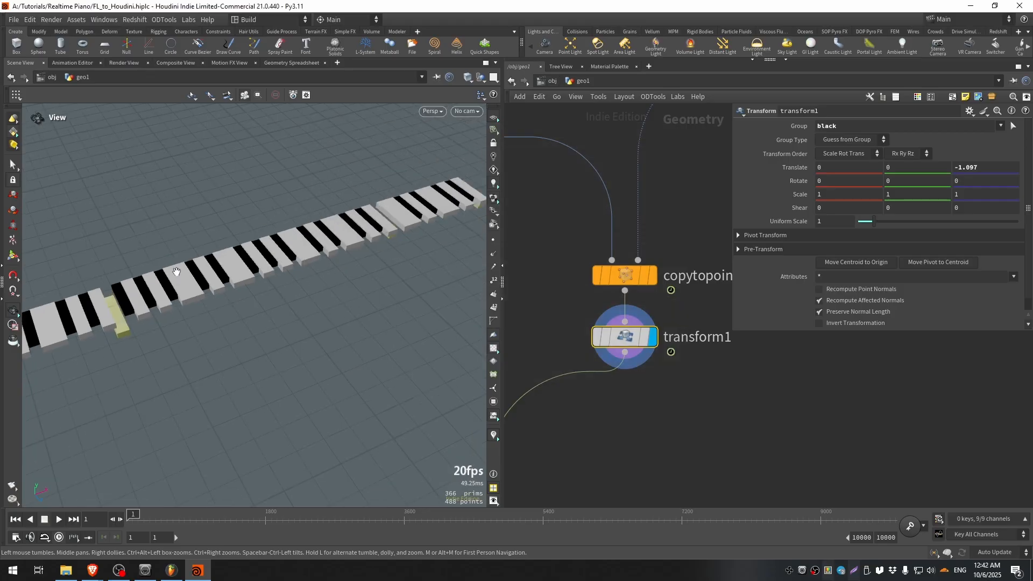
{"action": "scroll", "coordinate": [330, 274], "scroll_direction": "up", "scroll_amount": 3}
{"action": "left_click_drag", "start_coordinate": [240, 268], "coordinate": [232, 296]}
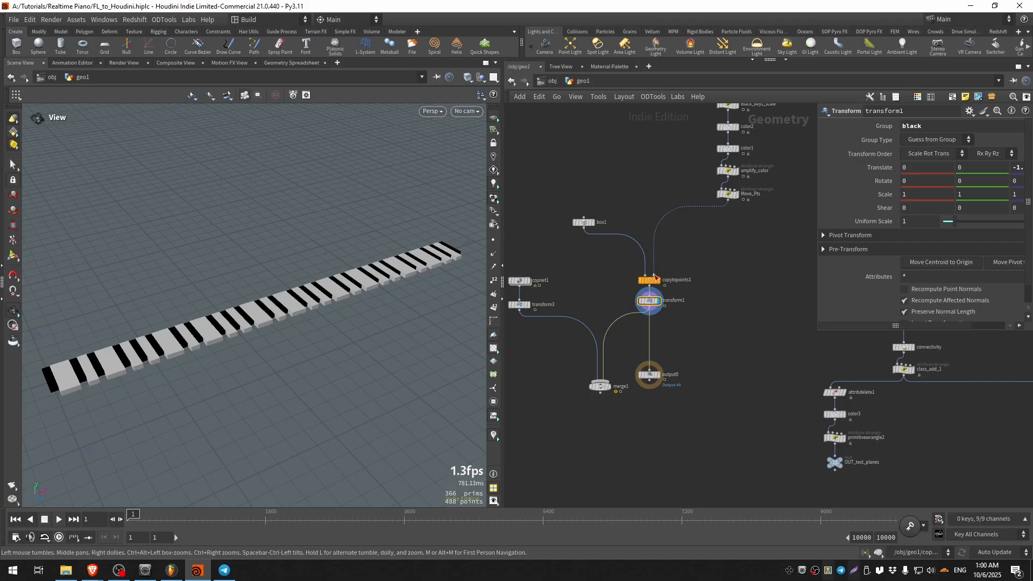
- Play the timeline and examine the piano keys' motion from an angled overview of the whole keyboard
{"action": "scroll", "coordinate": [720, 255], "scroll_direction": "down", "scroll_amount": 5}
{"action": "scroll", "coordinate": [708, 282], "scroll_direction": "up", "scroll_amount": 4}
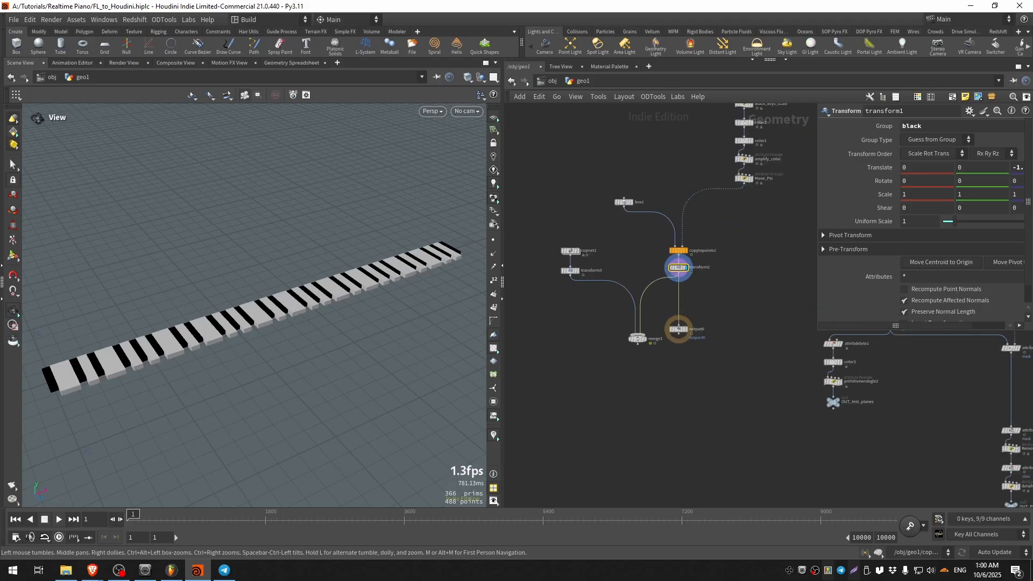
{"action": "left_click_drag", "start_coordinate": [386, 276], "coordinate": [365, 281]}
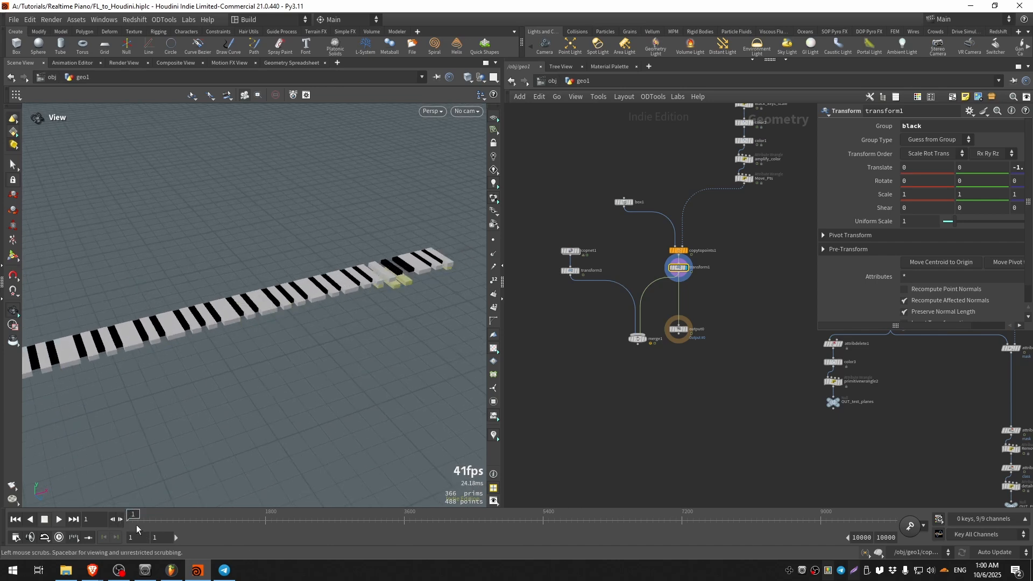
{"action": "left_click", "coordinate": [60, 520]}
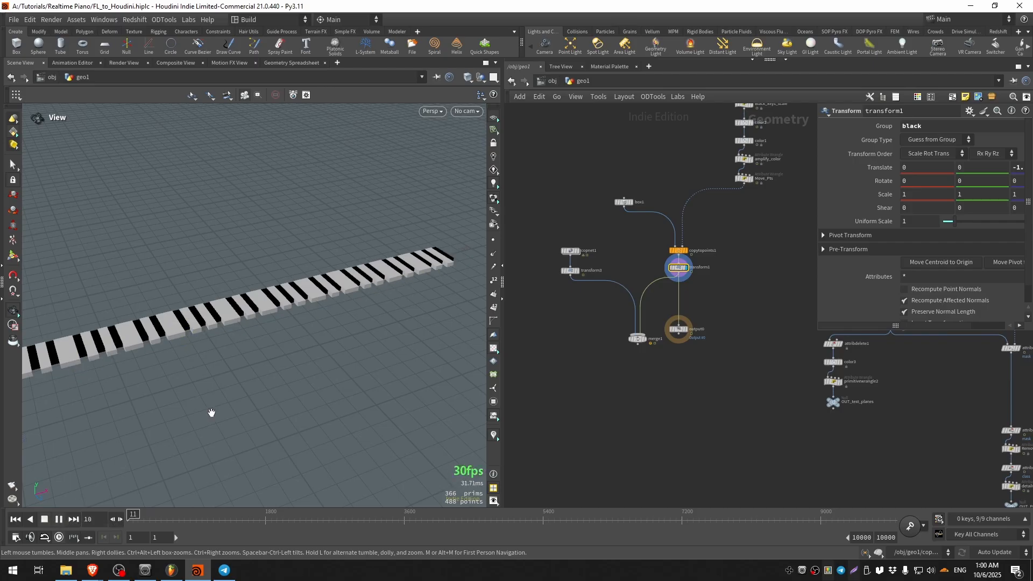
{"action": "left_click_drag", "start_coordinate": [211, 413], "coordinate": [379, 240]}
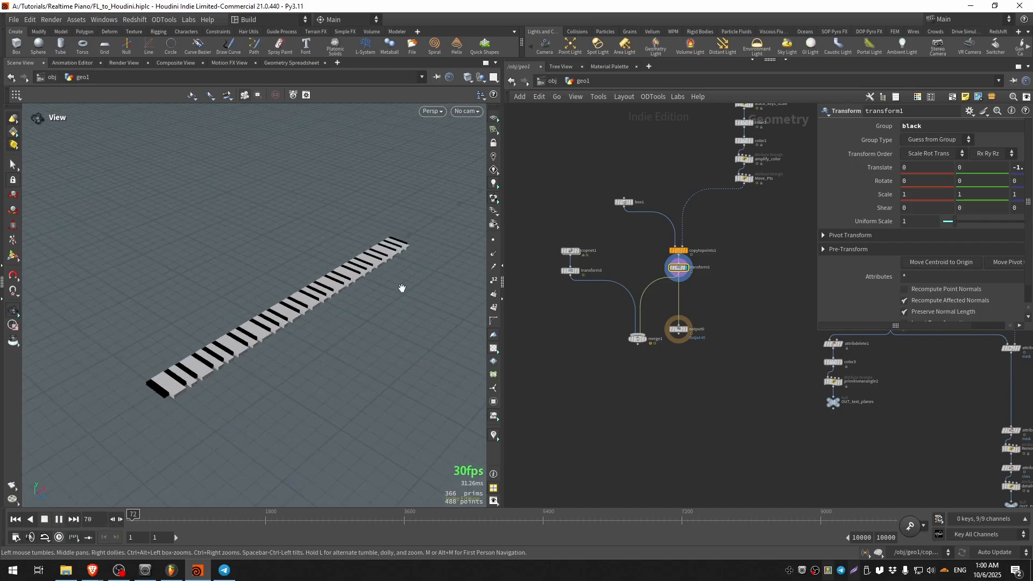
- Open chopnet1 from the object level and examine midiin2's live note channels in the Motion FX View
{"action": "left_click", "coordinate": [551, 84]}
{"action": "left_click", "coordinate": [672, 281]}
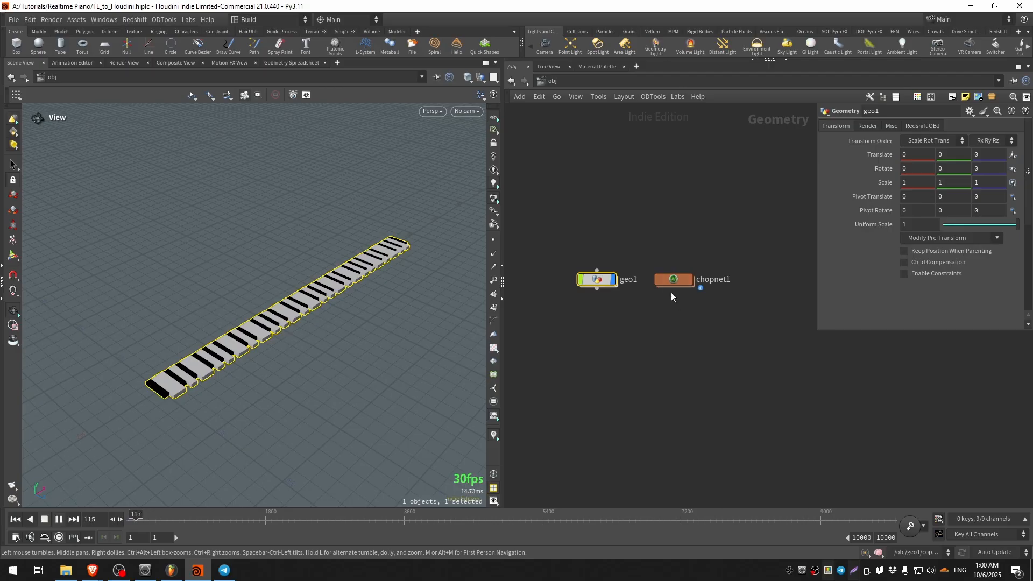
{"action": "double_click", "coordinate": [680, 280]}
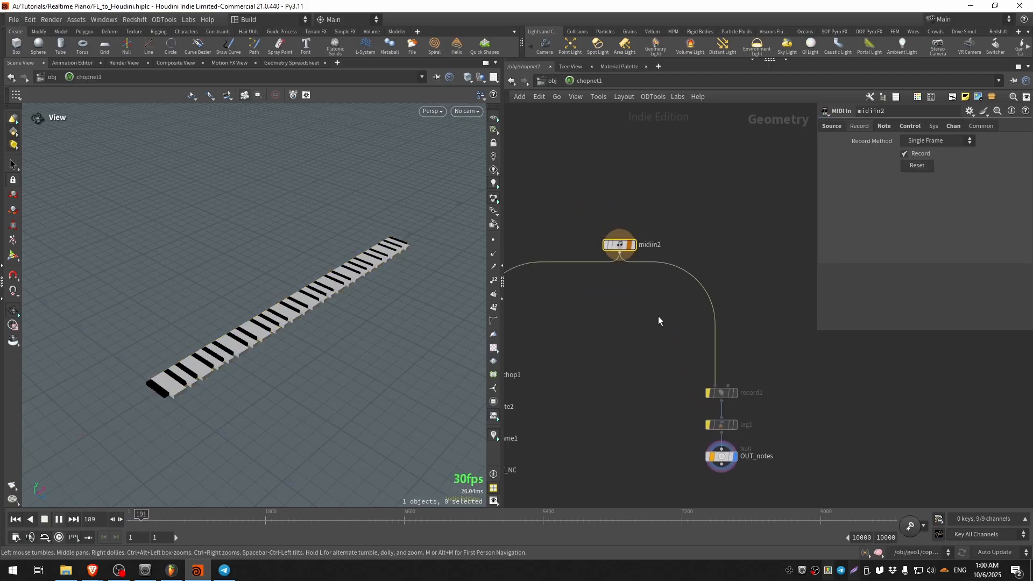
{"action": "left_click_drag", "start_coordinate": [607, 221], "coordinate": [607, 219]}
{"action": "left_click", "coordinate": [229, 63]}
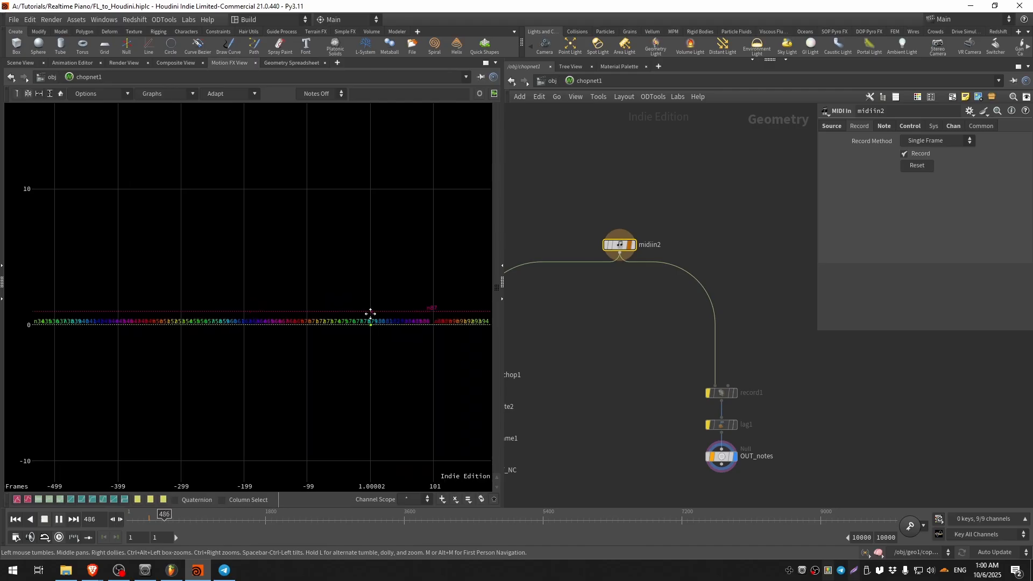
{"action": "scroll", "coordinate": [466, 289], "scroll_direction": "up", "scroll_amount": 10}
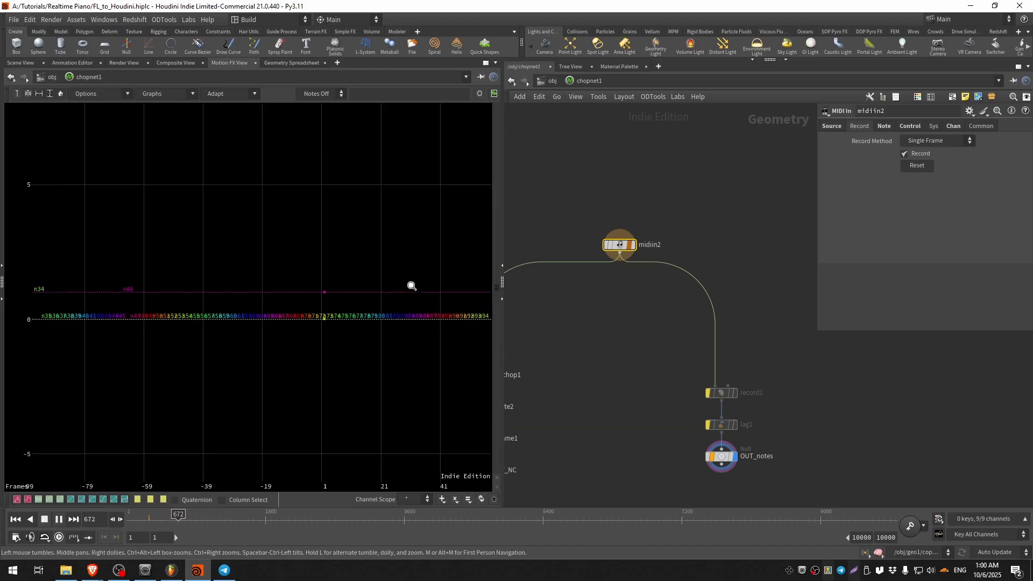
{"action": "scroll", "coordinate": [369, 235], "scroll_direction": "up", "scroll_amount": 1}
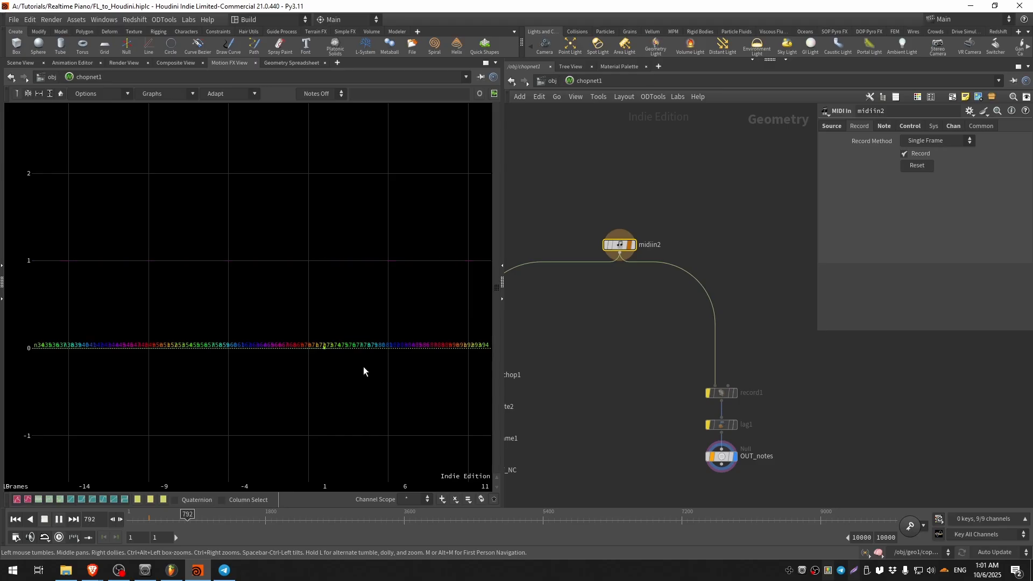
- Rewind the timeline to frame 1, enable the bypassed record1 node and display only its channels
{"action": "middle_click_drag", "start_coordinate": [737, 346], "coordinate": [701, 301]}
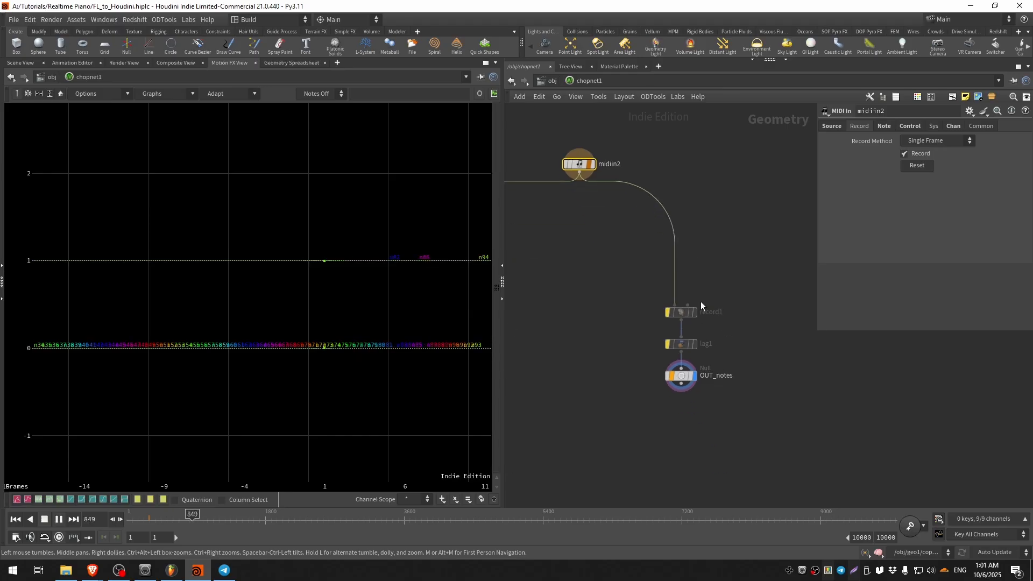
{"action": "scroll", "coordinate": [702, 301], "scroll_direction": "up", "scroll_amount": 4}
{"action": "key", "text": "ctrl+Up"}
{"action": "middle_click_drag", "start_coordinate": [405, 343], "coordinate": [267, 338]}
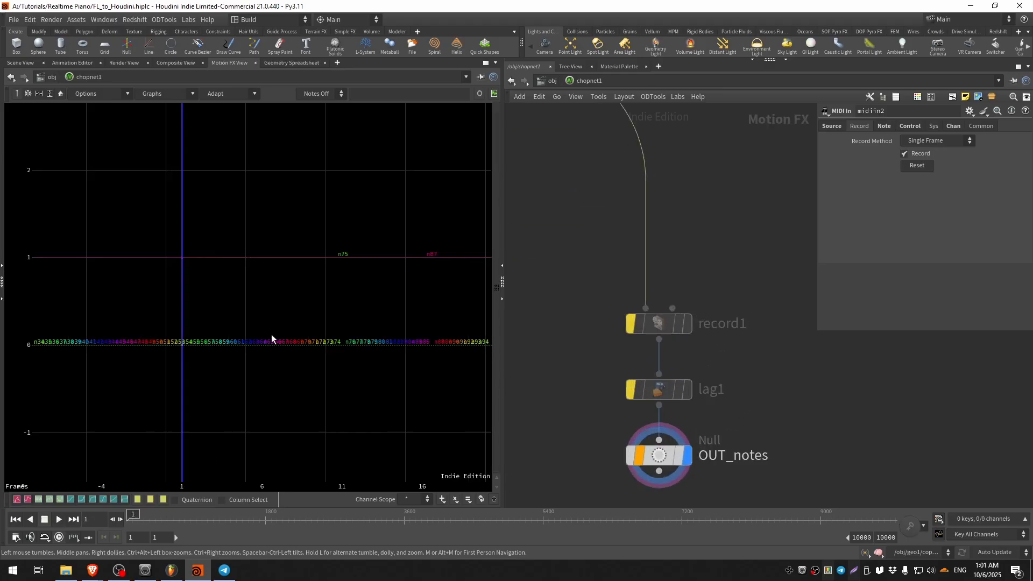
{"action": "scroll", "coordinate": [658, 323], "scroll_direction": "down", "scroll_amount": 5}
{"action": "scroll", "coordinate": [675, 320], "scroll_direction": "up", "scroll_amount": 3}
{"action": "left_click", "coordinate": [665, 324]}
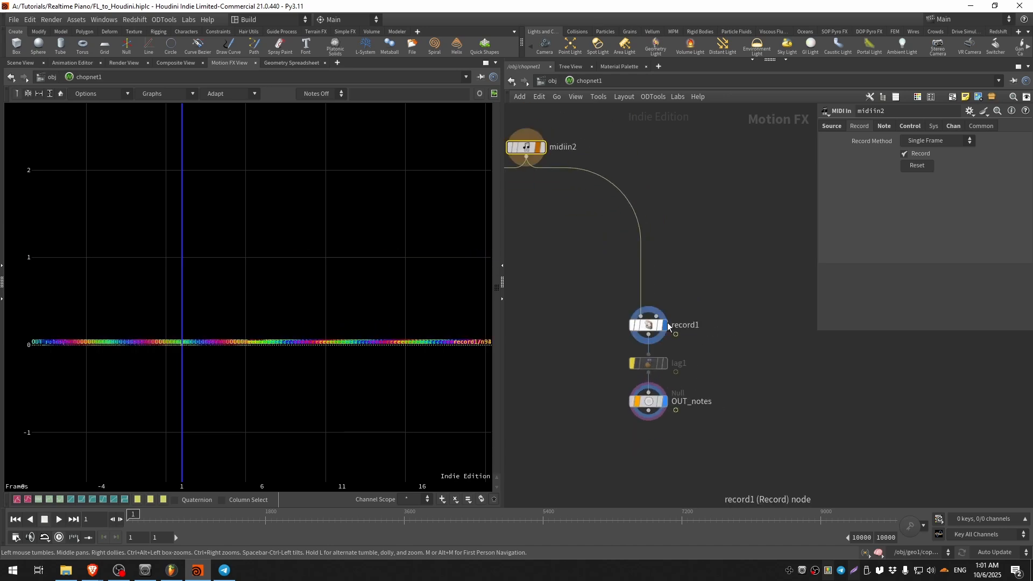
{"action": "left_click", "coordinate": [663, 325]}
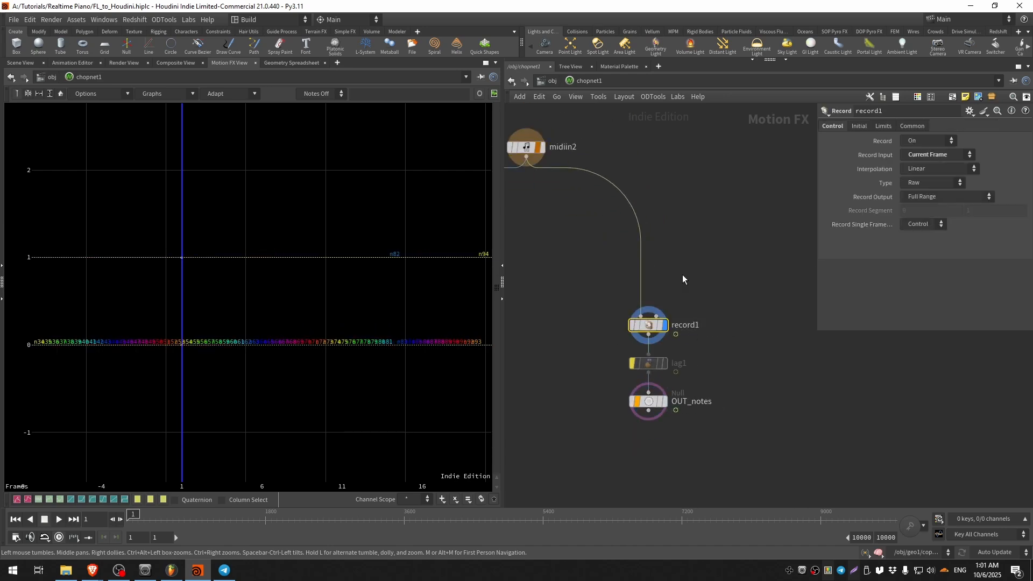
- Play the timeline with the Motion FX graph following the current frame to examine record1's recorded note curves
{"action": "left_click", "coordinate": [59, 520]}
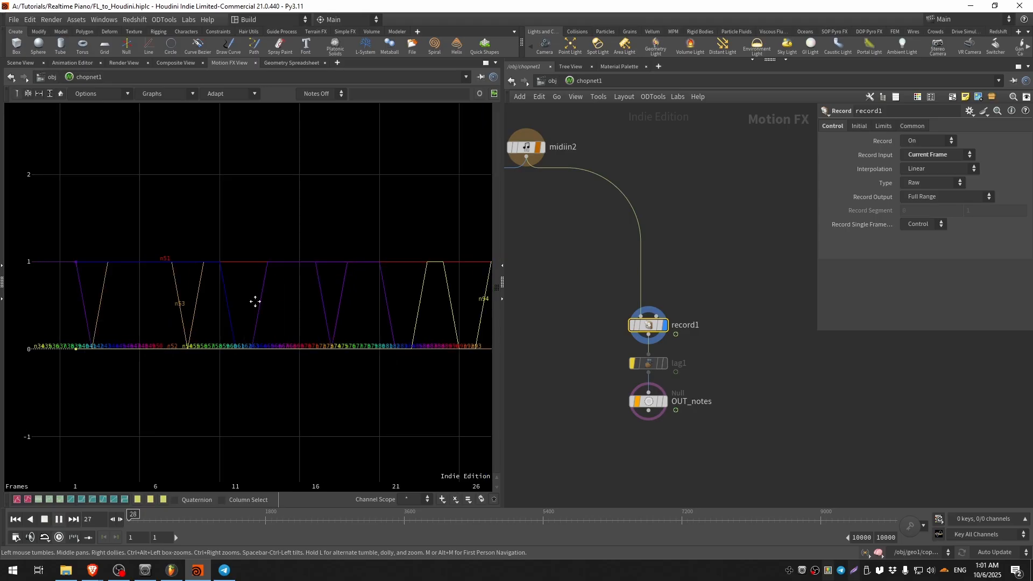
{"action": "left_click", "coordinate": [29, 95]}
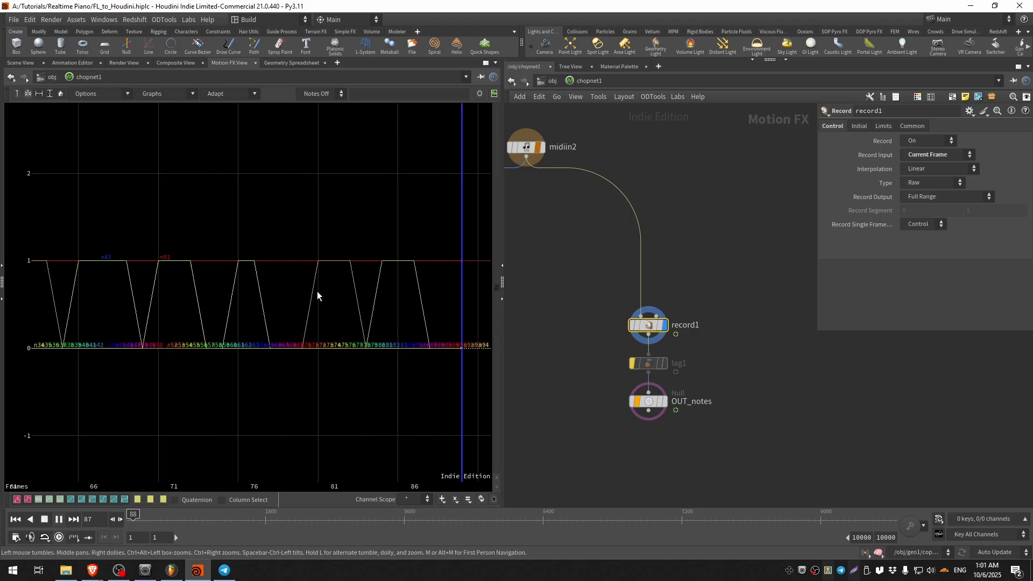
{"action": "right_click_drag", "start_coordinate": [400, 282], "coordinate": [364, 325]}
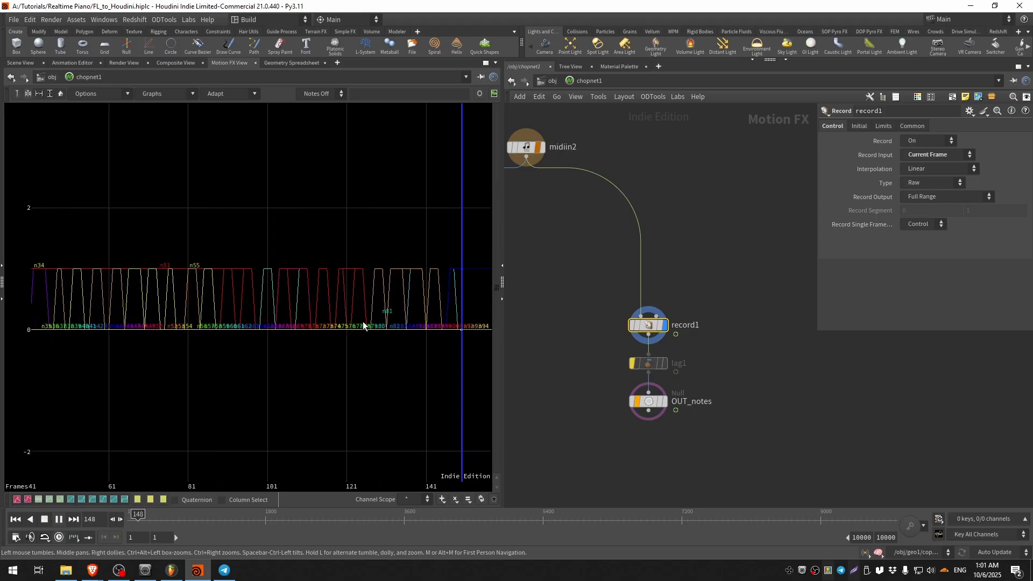
{"action": "middle_click_drag", "start_coordinate": [396, 316], "coordinate": [357, 311]}
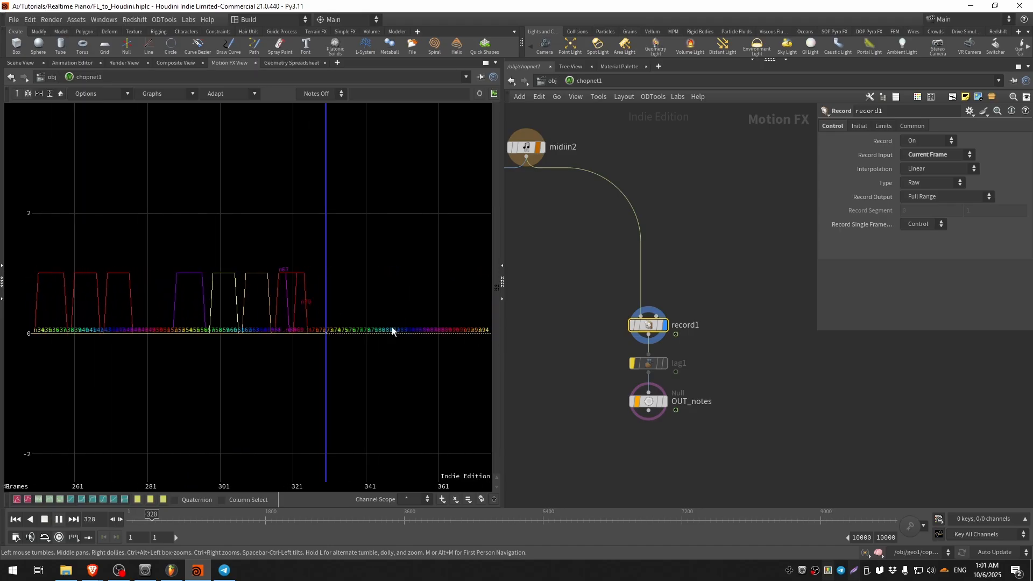
{"action": "left_click_drag", "start_coordinate": [689, 289], "coordinate": [590, 341]}
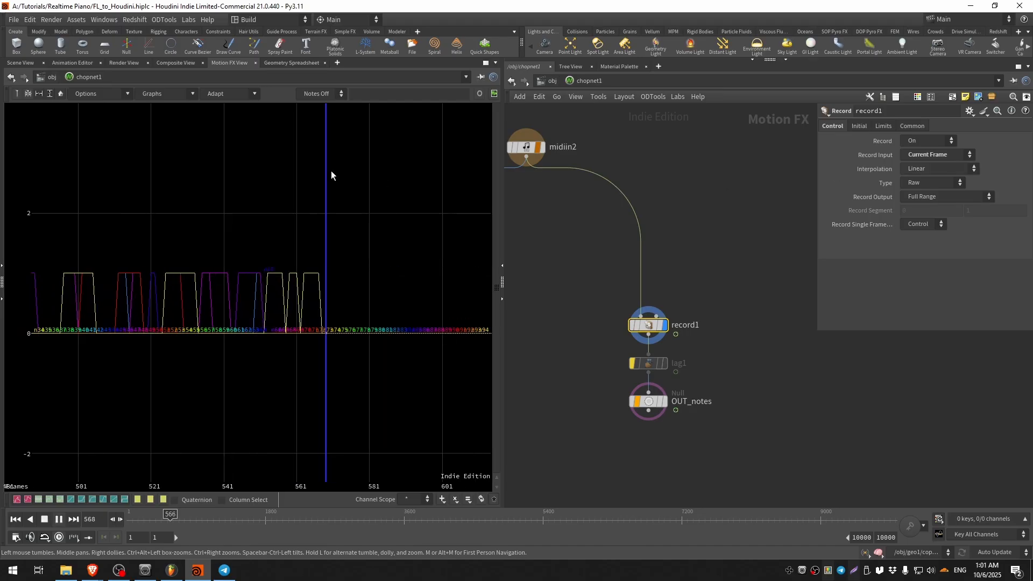
- Return to the scene view at the object level to watch the piano keys during recording
{"action": "left_click", "coordinate": [21, 62]}
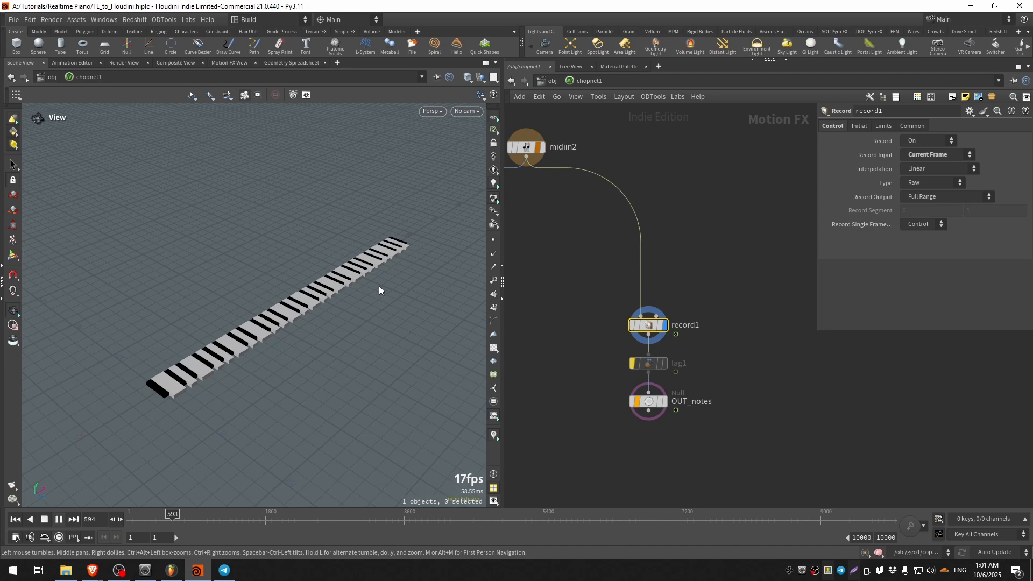
{"action": "left_click", "coordinate": [552, 82]}
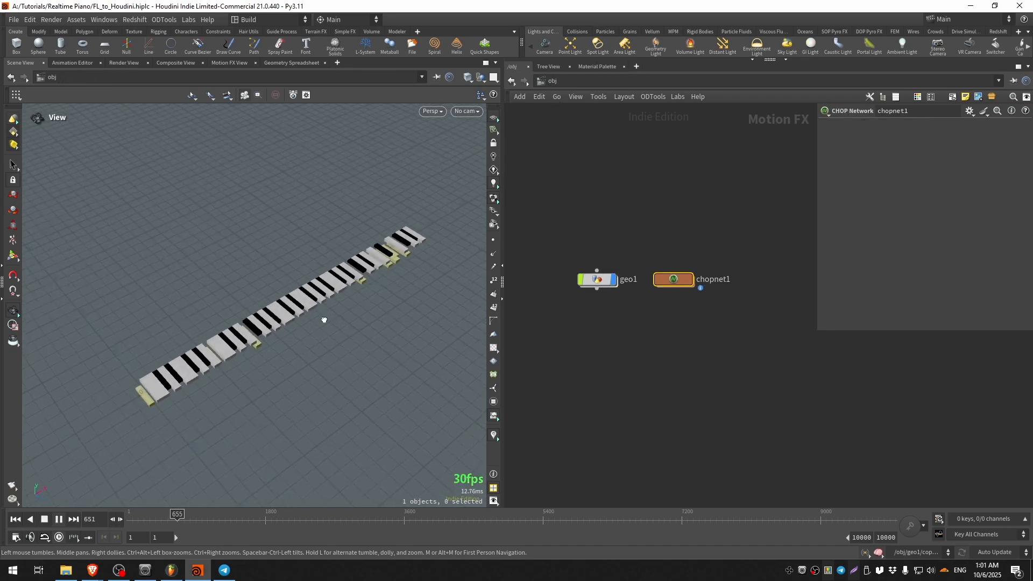
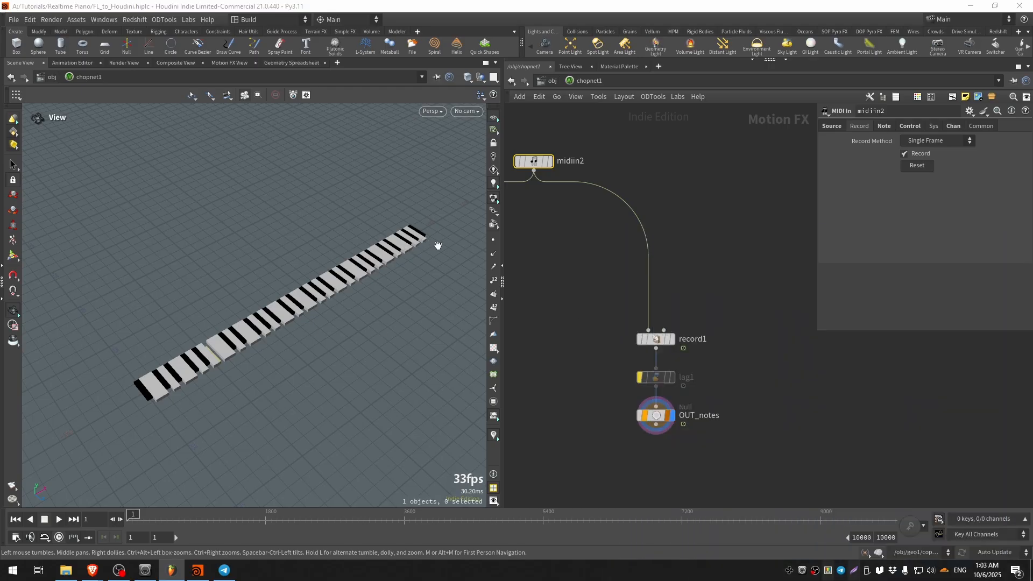
- Review midiin2's Record settings and record1's Initial settings in chopnet1
{"action": "middle_click_drag", "start_coordinate": [638, 128], "coordinate": [685, 146]}
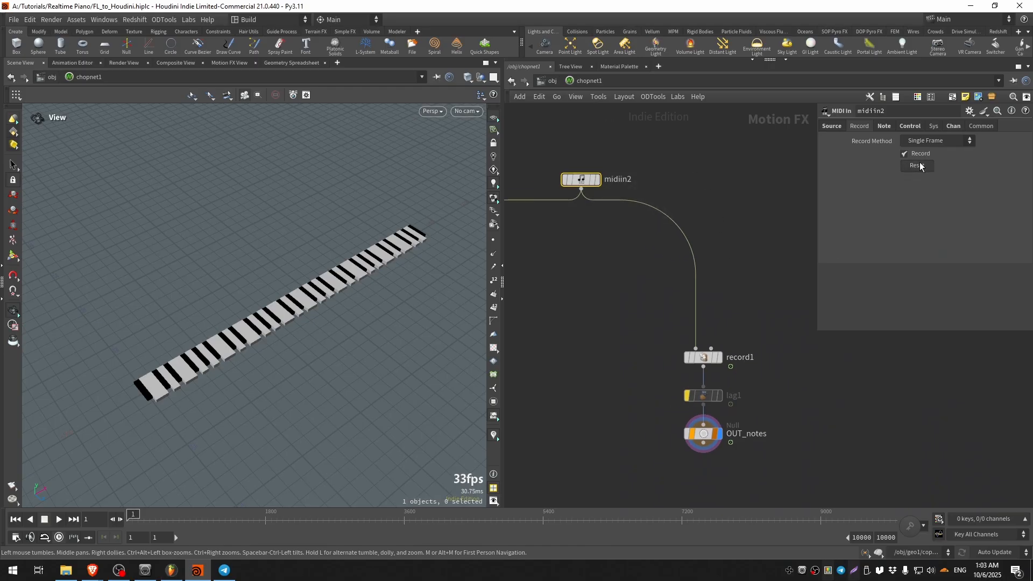
{"action": "middle_click_drag", "start_coordinate": [757, 357], "coordinate": [728, 301]}
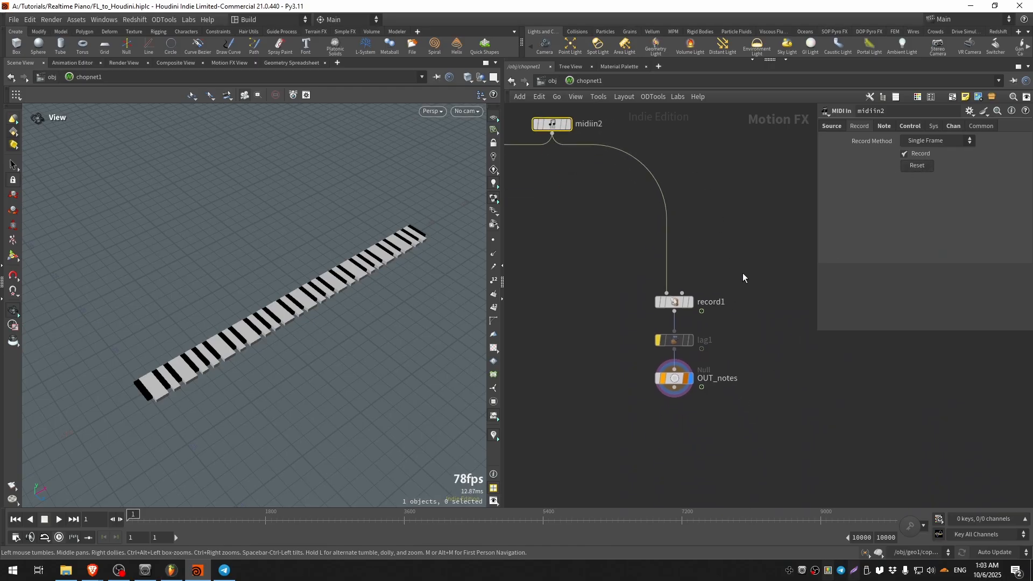
{"action": "left_click", "coordinate": [674, 302]}
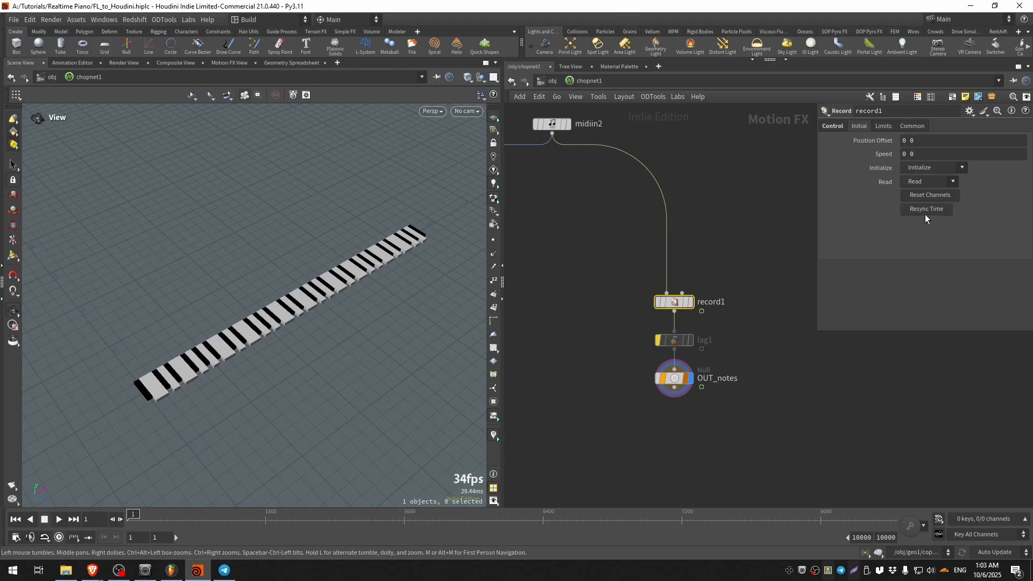
- Open geo1, play the timeline, and start the song in FL Studio to watch the piano keys respond
{"action": "left_click", "coordinate": [559, 83]}
{"action": "double_click", "coordinate": [597, 280]}
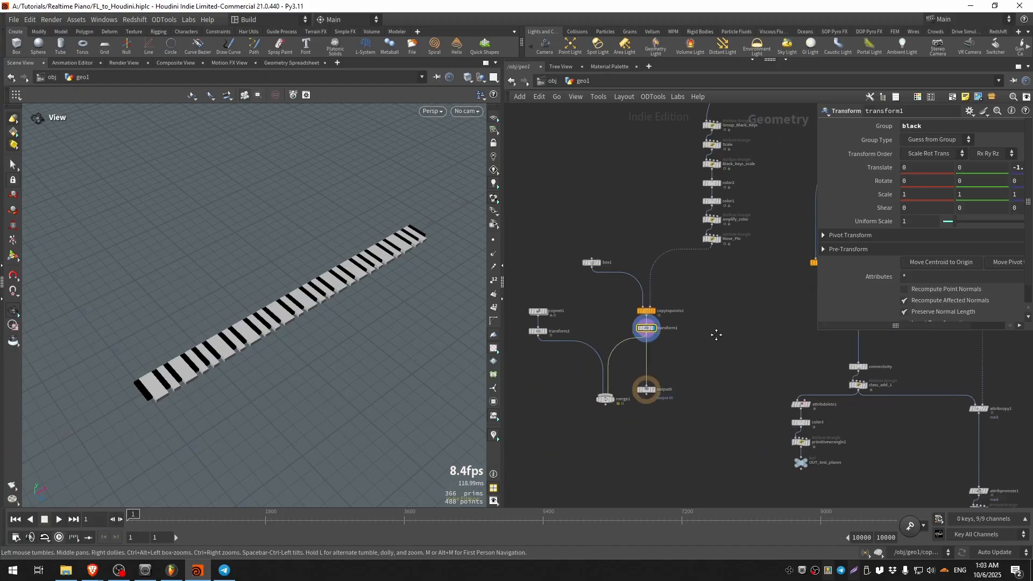
{"action": "left_click", "coordinate": [52, 523]}
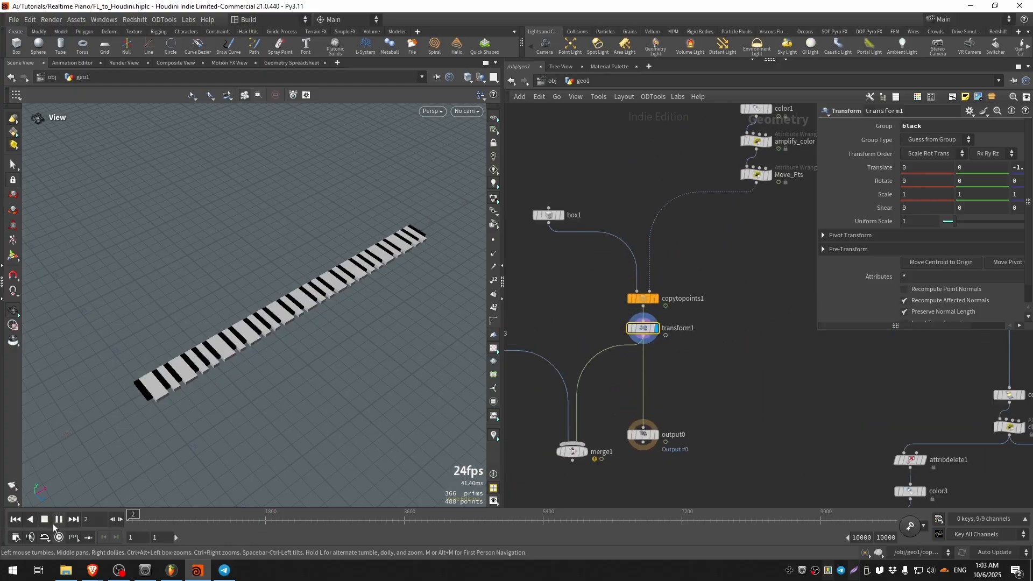
{"action": "key", "text": "alt+Tab"}
{"action": "left_click_drag", "start_coordinate": [413, 283], "coordinate": [404, 291]}
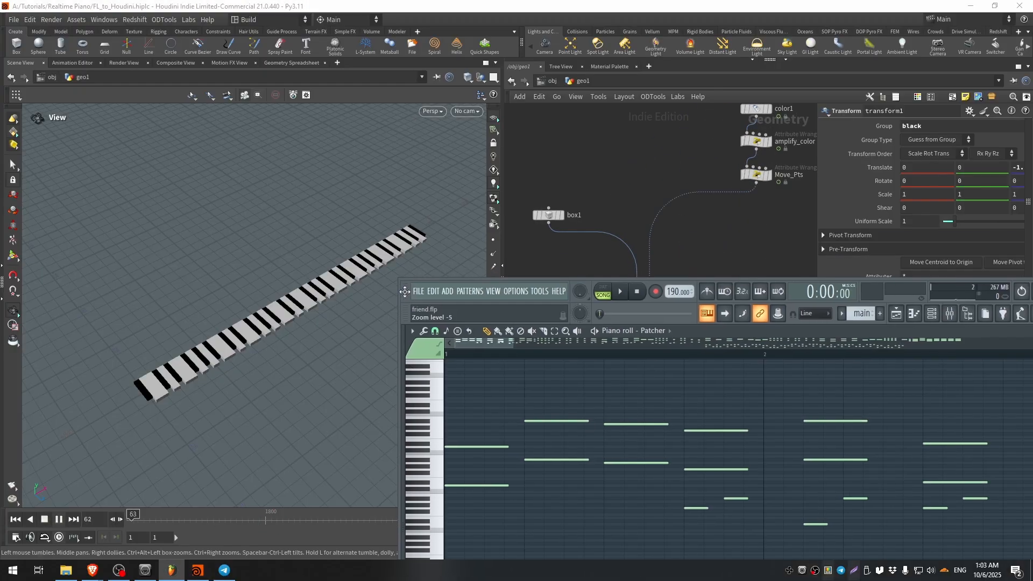
{"action": "key", "text": "space"}
{"action": "left_click", "coordinate": [336, 279]}
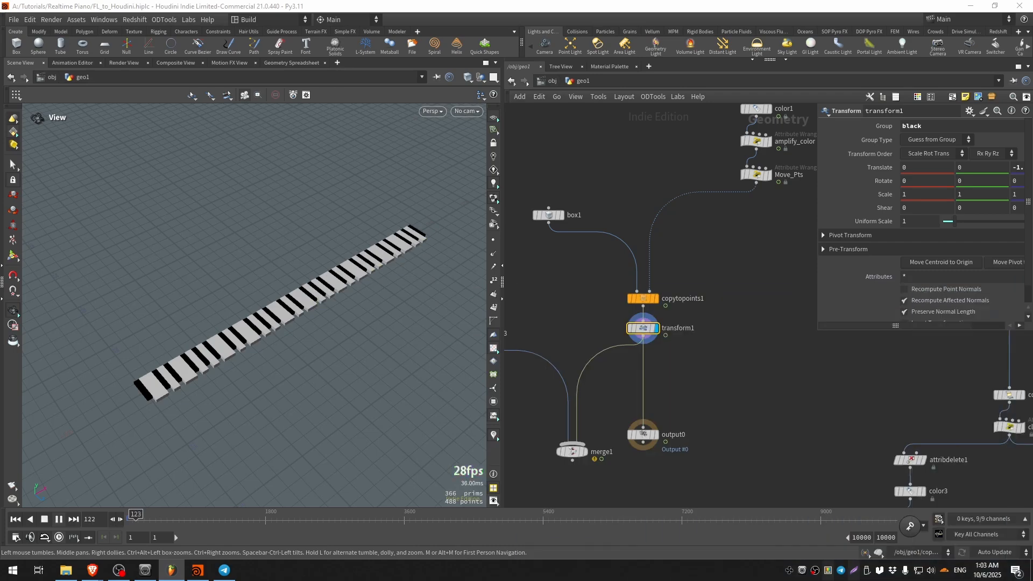
{"action": "left_click_drag", "start_coordinate": [336, 280], "coordinate": [325, 301]}
{"action": "scroll", "coordinate": [325, 302], "scroll_direction": "down", "scroll_amount": 3}
{"action": "middle_click_drag", "start_coordinate": [323, 296], "coordinate": [358, 302]}
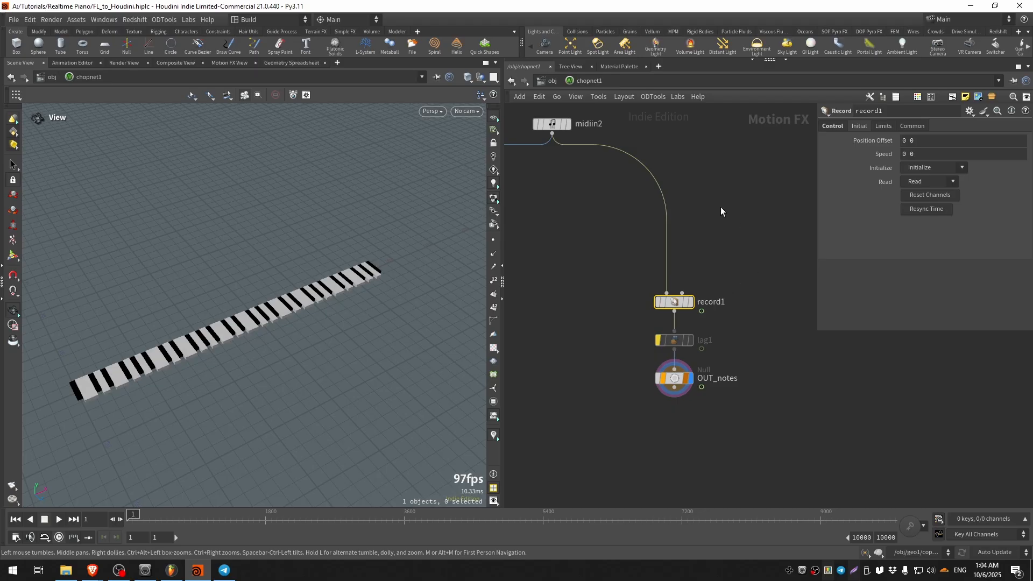
- Enable the bypassed lag1 node between record1 and OUT_notes in chopnet1
{"action": "middle_click_drag", "start_coordinate": [721, 208], "coordinate": [746, 300]}
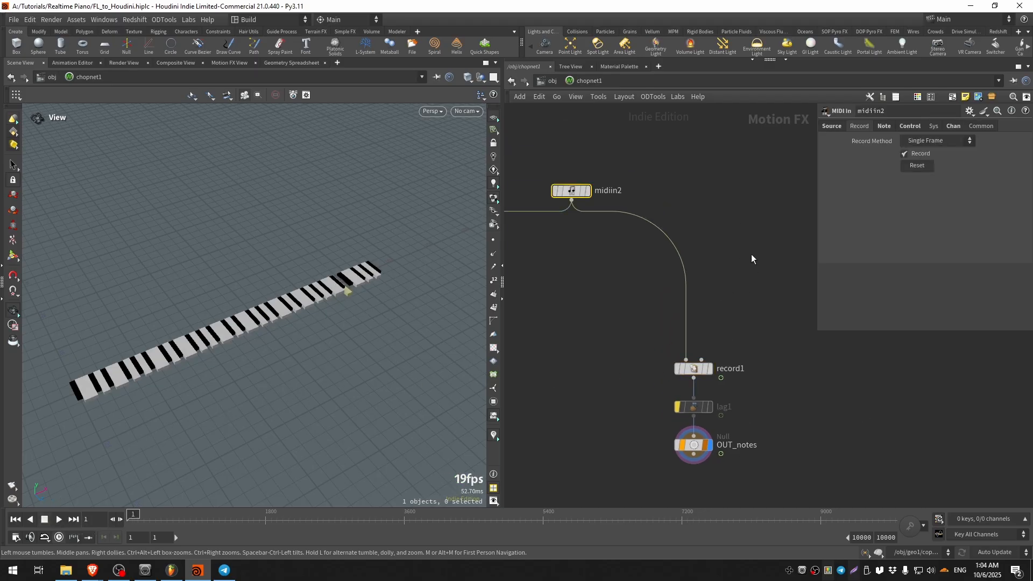
{"action": "middle_click_drag", "start_coordinate": [761, 307], "coordinate": [753, 222]}
{"action": "scroll", "coordinate": [751, 351], "scroll_direction": "up", "scroll_amount": 2}
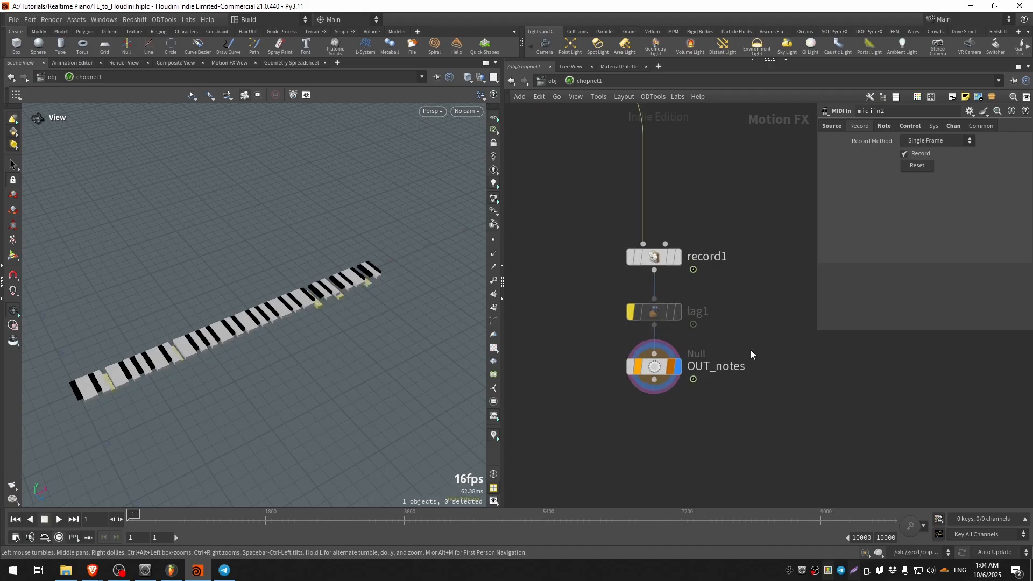
{"action": "scroll", "coordinate": [726, 328], "scroll_direction": "down", "scroll_amount": 3}
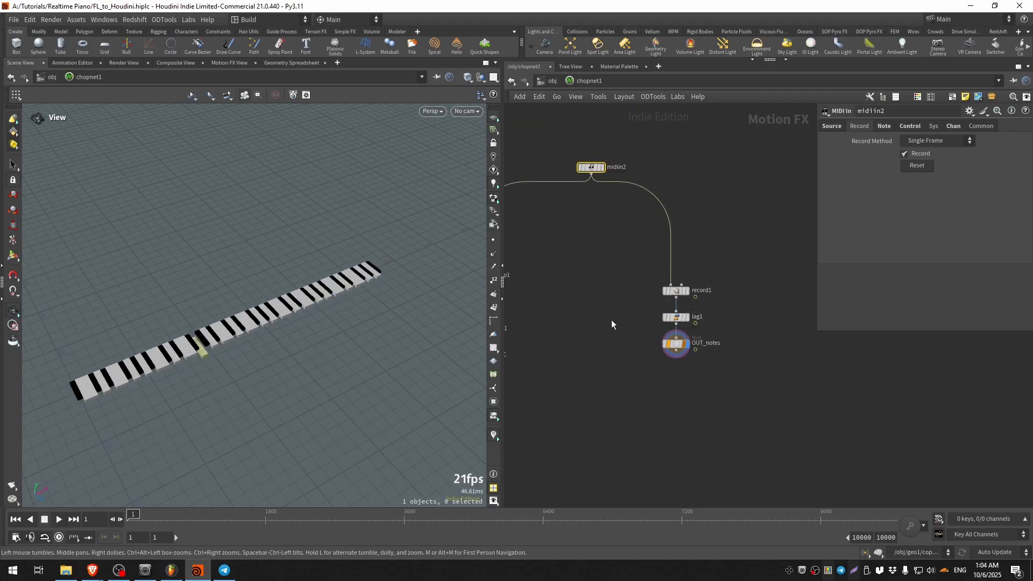
{"action": "scroll", "coordinate": [643, 314], "scroll_direction": "up", "scroll_amount": 3}
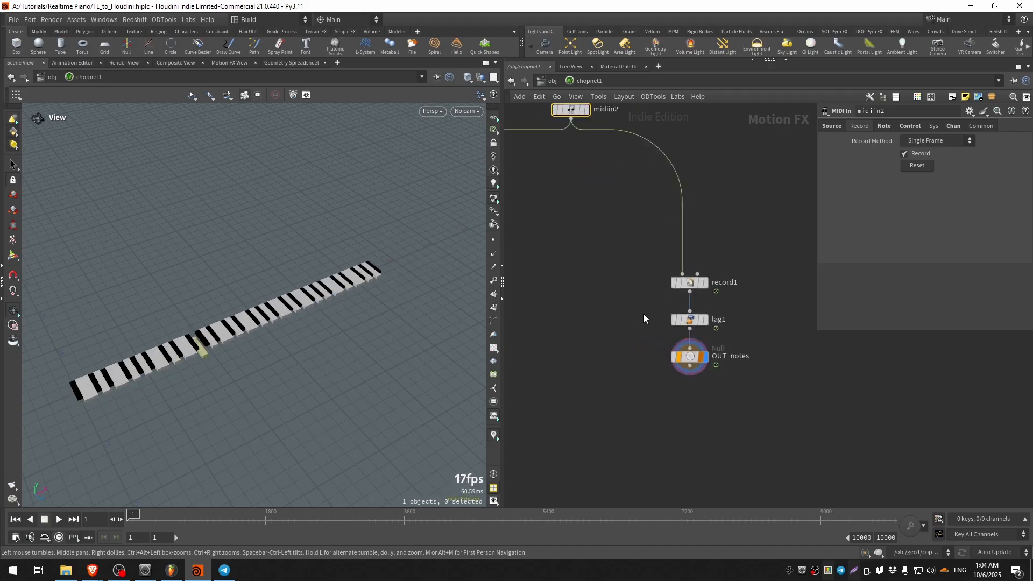
- Play the timeline to examine the lagged key motion up close, and inspect lag1's lag and overshoot settings
{"action": "left_click", "coordinate": [58, 520]}
{"action": "left_click_drag", "start_coordinate": [246, 339], "coordinate": [243, 316]}
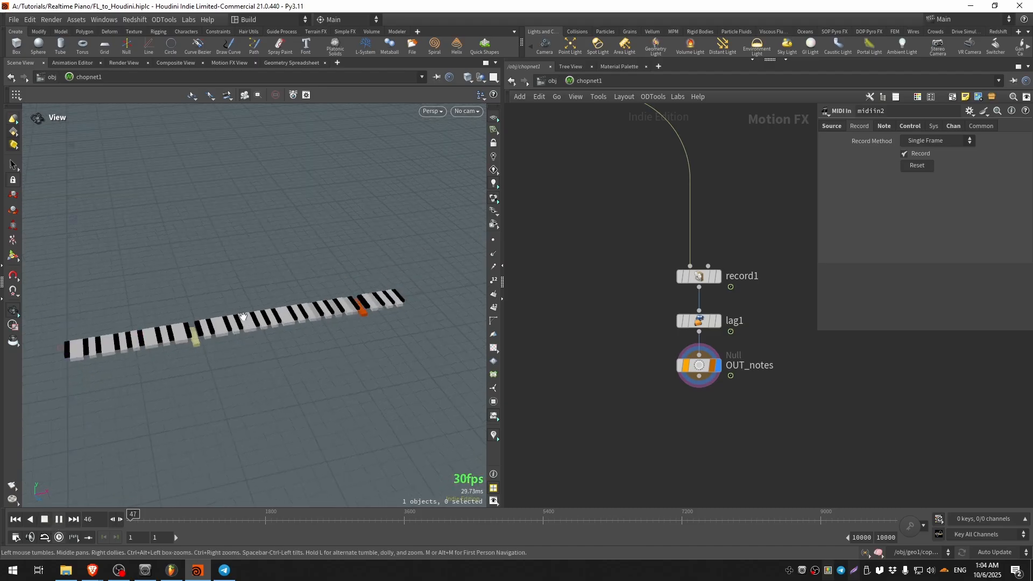
{"action": "right_click_drag", "start_coordinate": [243, 317], "coordinate": [401, 299]}
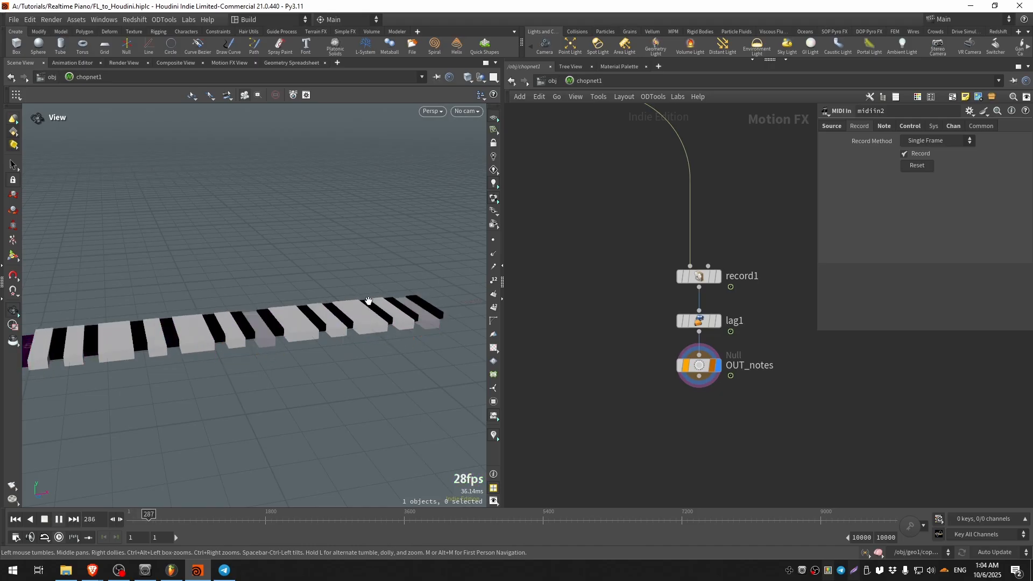
{"action": "left_click", "coordinate": [699, 321]}
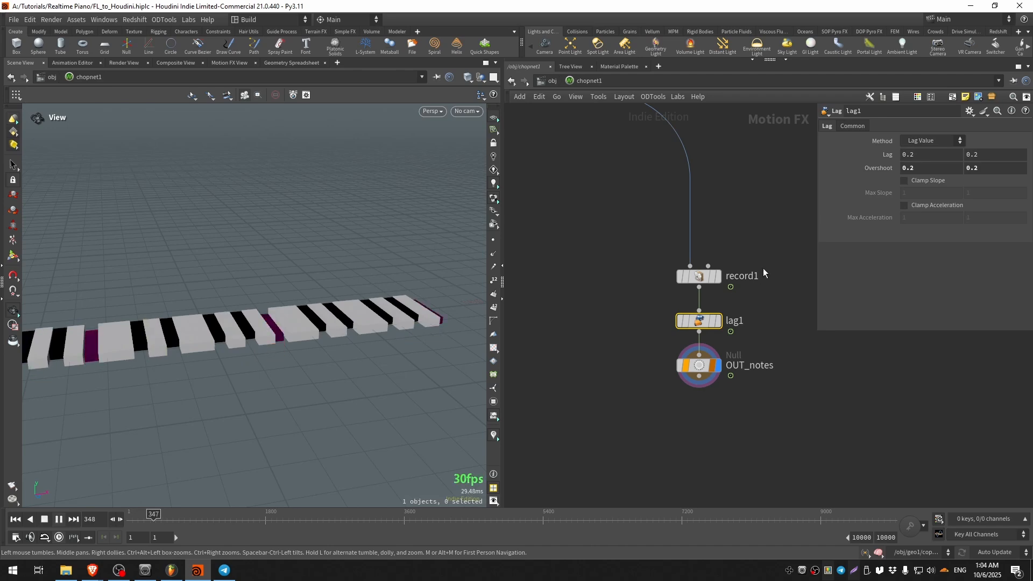
{"action": "middle_click_drag", "start_coordinate": [787, 222], "coordinate": [715, 226]}
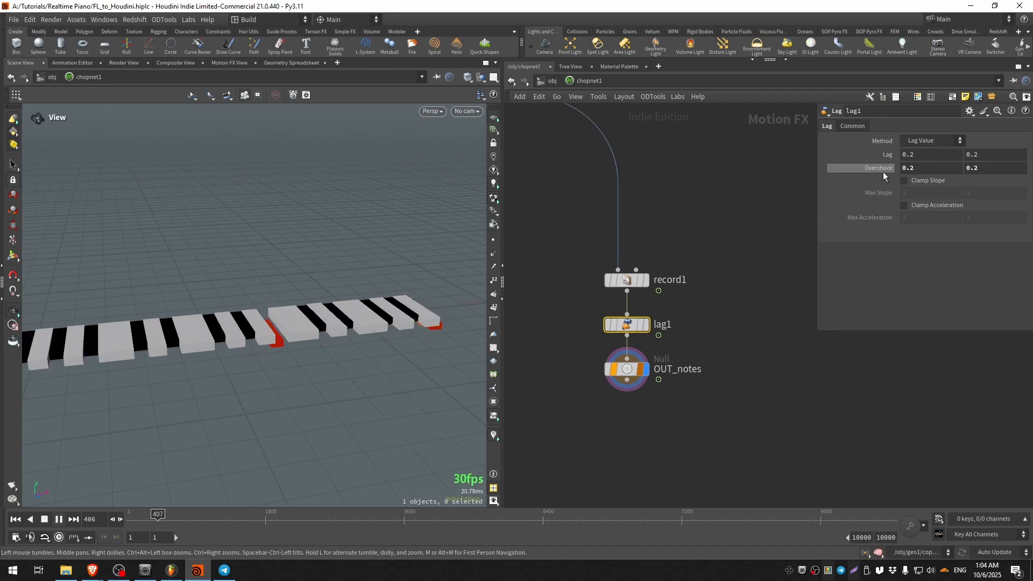
- Open geo1 and examine color2's mask-driven color ramp alongside the keys during playback
{"action": "key", "text": "u"}
{"action": "double_click", "coordinate": [606, 280]}
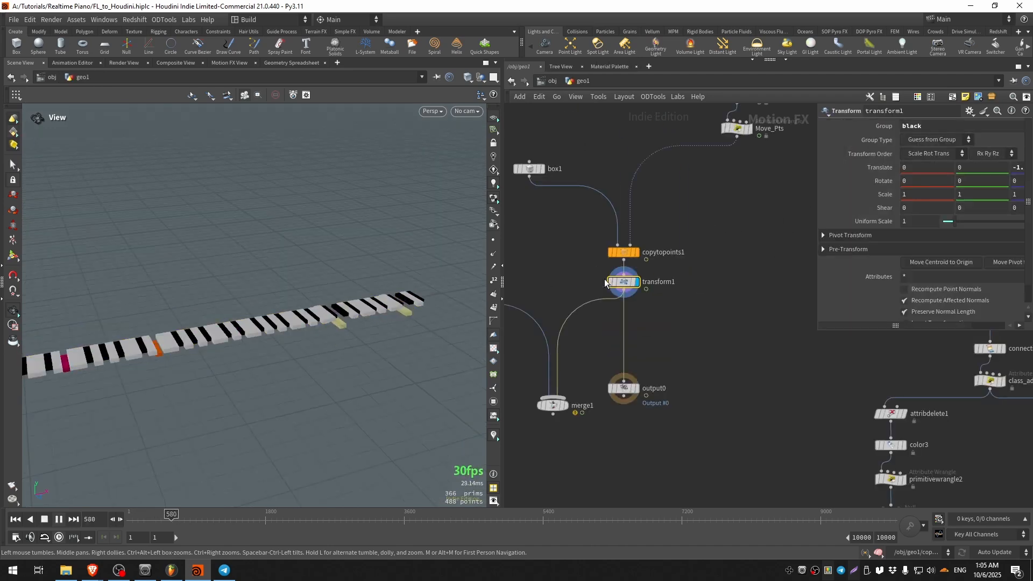
{"action": "middle_click_drag", "start_coordinate": [695, 263], "coordinate": [728, 359]}
{"action": "middle_click_drag", "start_coordinate": [759, 325], "coordinate": [631, 463]}
{"action": "scroll", "coordinate": [681, 271], "scroll_direction": "up", "scroll_amount": 4}
{"action": "left_click", "coordinate": [582, 264]}
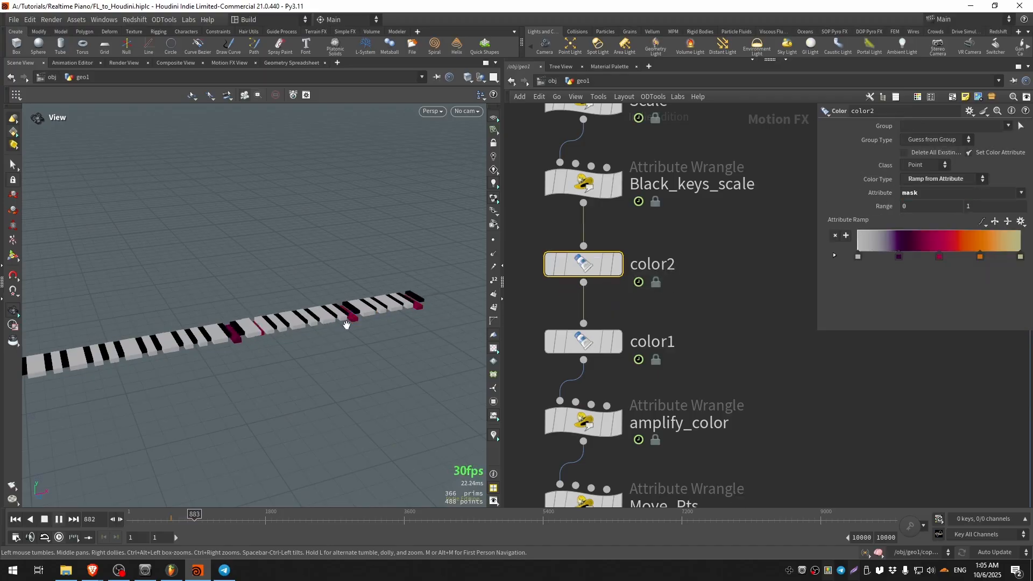
{"action": "middle_click_drag", "start_coordinate": [346, 325], "coordinate": [284, 362]}
{"action": "right_click_drag", "start_coordinate": [284, 362], "coordinate": [406, 304]}
{"action": "left_click_drag", "start_coordinate": [406, 305], "coordinate": [258, 337]}
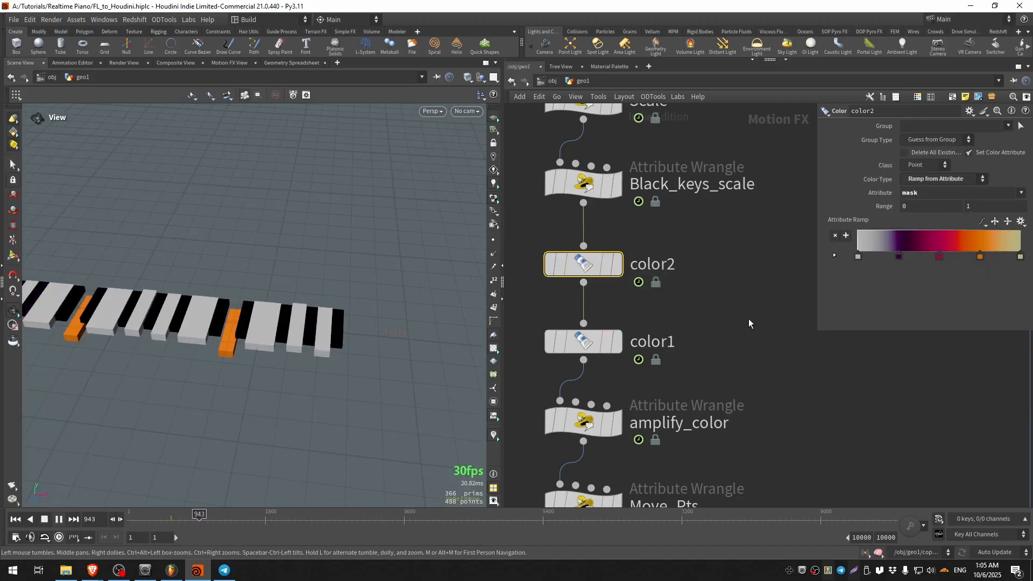
- Show only color2's mask attribute in the Geometry Spreadsheet, sorted by point number, with a wider mask column
{"action": "scroll", "coordinate": [748, 318], "scroll_direction": "down", "scroll_amount": 5}
{"action": "middle_click_drag", "start_coordinate": [736, 251], "coordinate": [661, 351]}
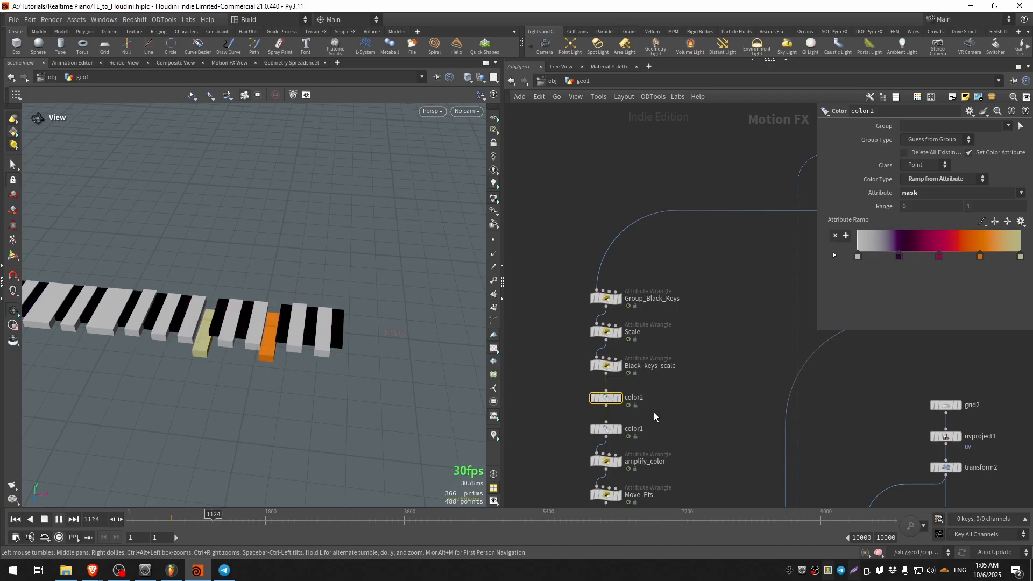
{"action": "left_click", "coordinate": [282, 63]}
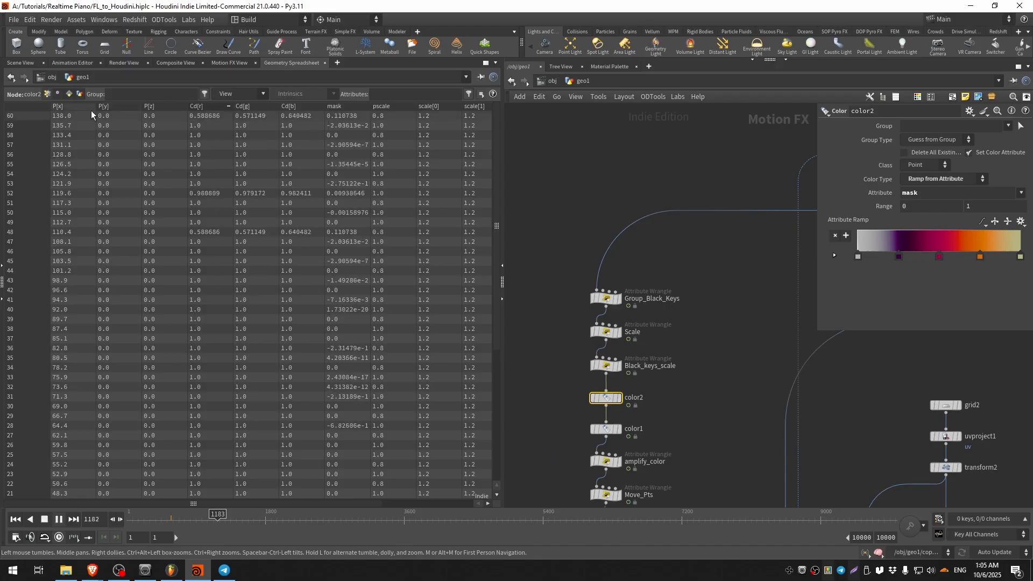
{"action": "left_click", "coordinate": [43, 106]}
{"action": "left_click", "coordinate": [225, 95]}
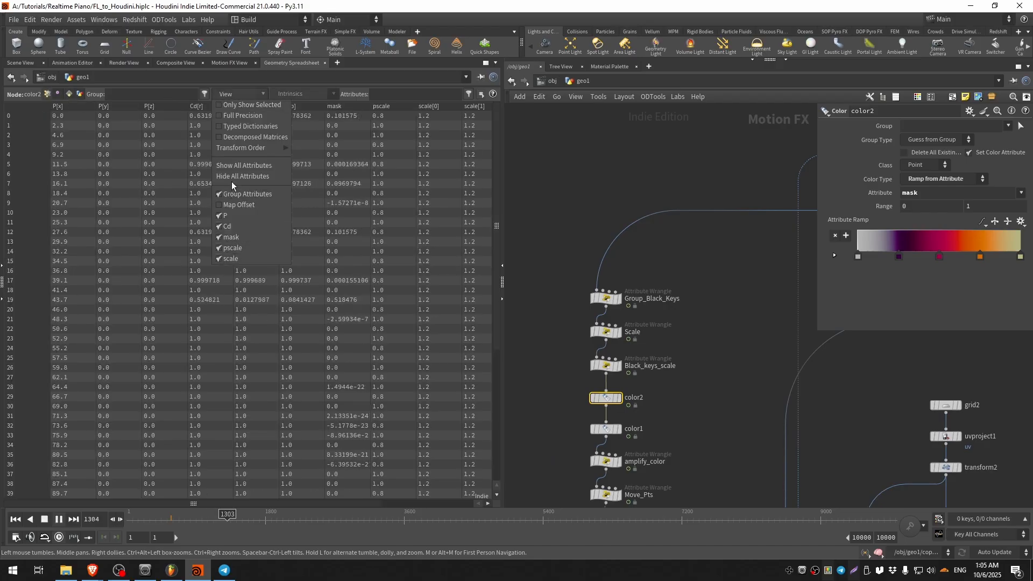
{"action": "left_click", "coordinate": [231, 176]}
{"action": "left_click", "coordinate": [225, 94]}
{"action": "left_click", "coordinate": [237, 237]}
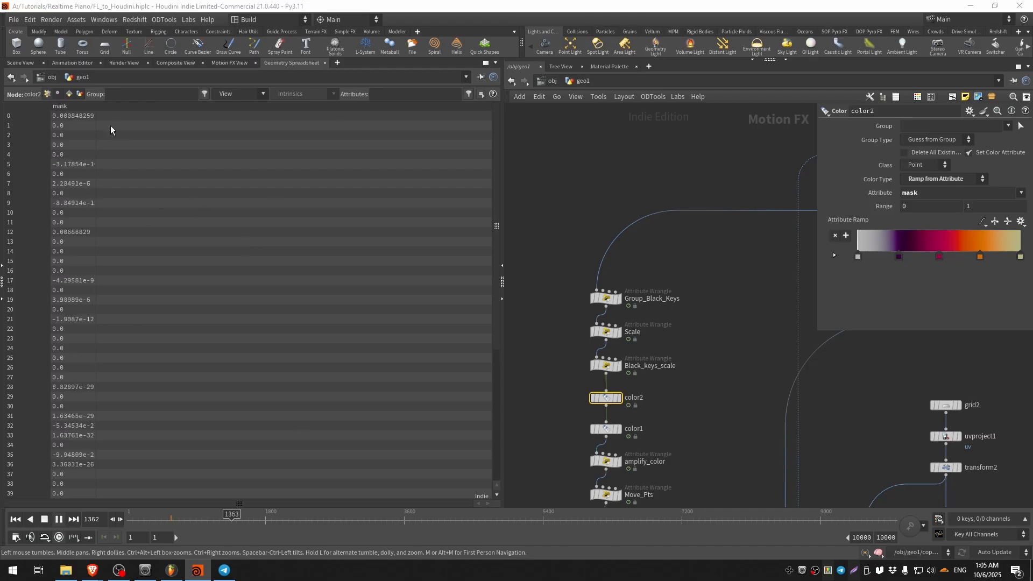
{"action": "left_click_drag", "start_coordinate": [96, 106], "coordinate": [269, 108]}
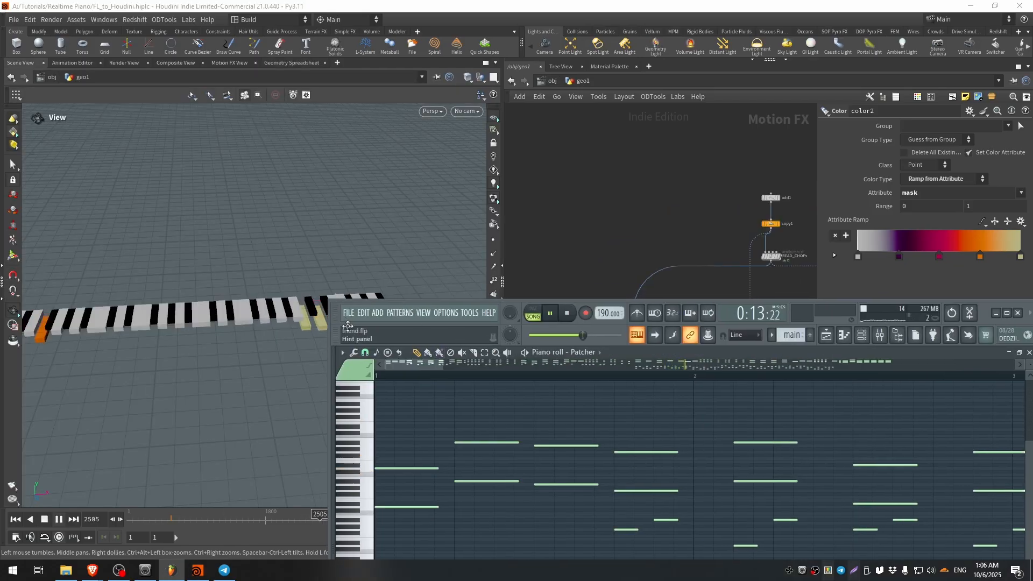
- Reposition the FL Studio window, hide it, and watch the piano keys in Houdini's viewport from several angles
{"action": "left_click_drag", "start_coordinate": [348, 326], "coordinate": [349, 288]}
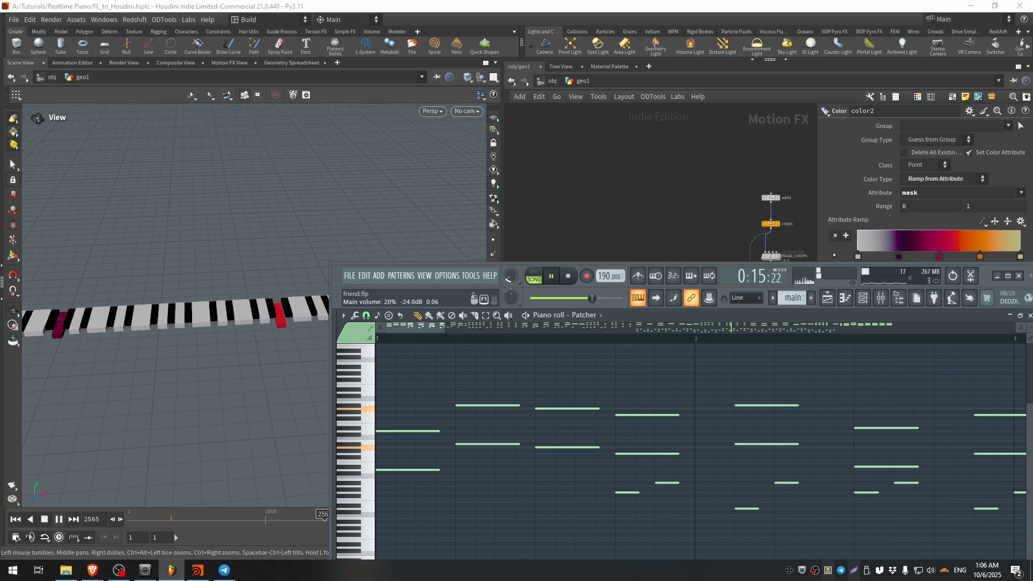
{"action": "left_click", "coordinate": [172, 571]}
{"action": "left_click_drag", "start_coordinate": [224, 323], "coordinate": [275, 254]}
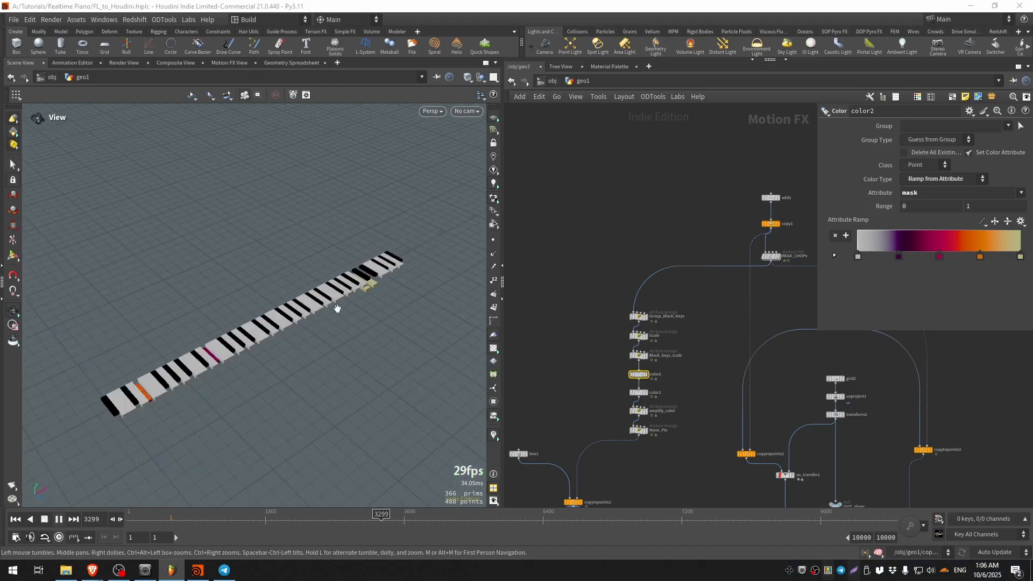
{"action": "left_click_drag", "start_coordinate": [339, 299], "coordinate": [318, 339]}
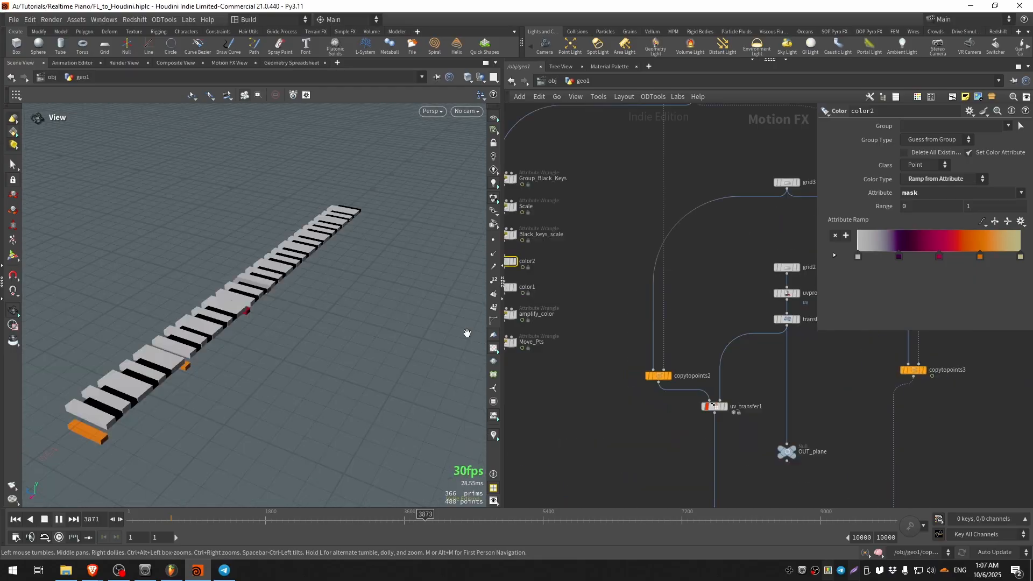
- Display copytopoints2 and set the viewport's color scheme to Dark
{"action": "scroll", "coordinate": [682, 364], "scroll_direction": "up", "scroll_amount": 3}
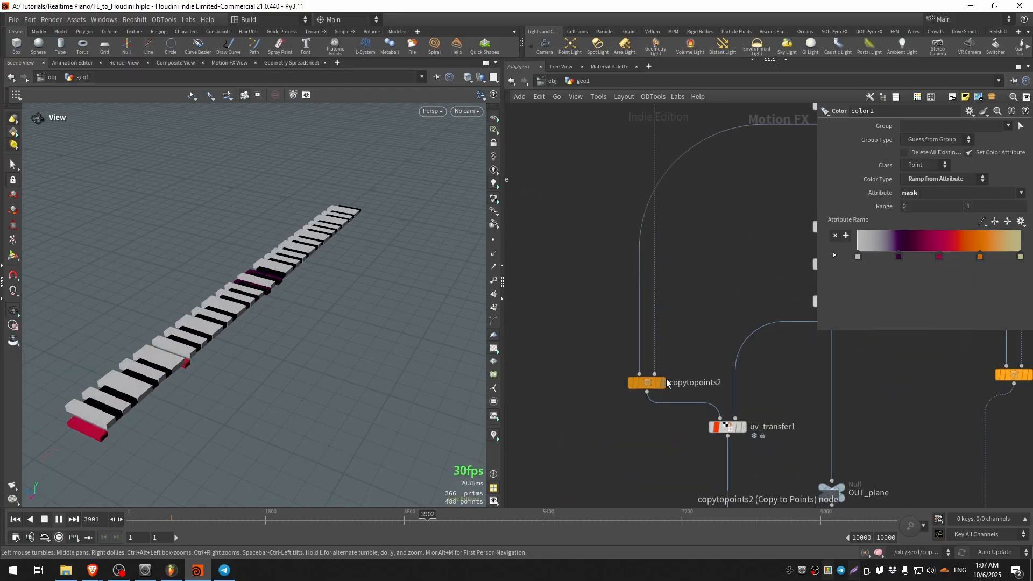
{"action": "left_click", "coordinate": [663, 383]}
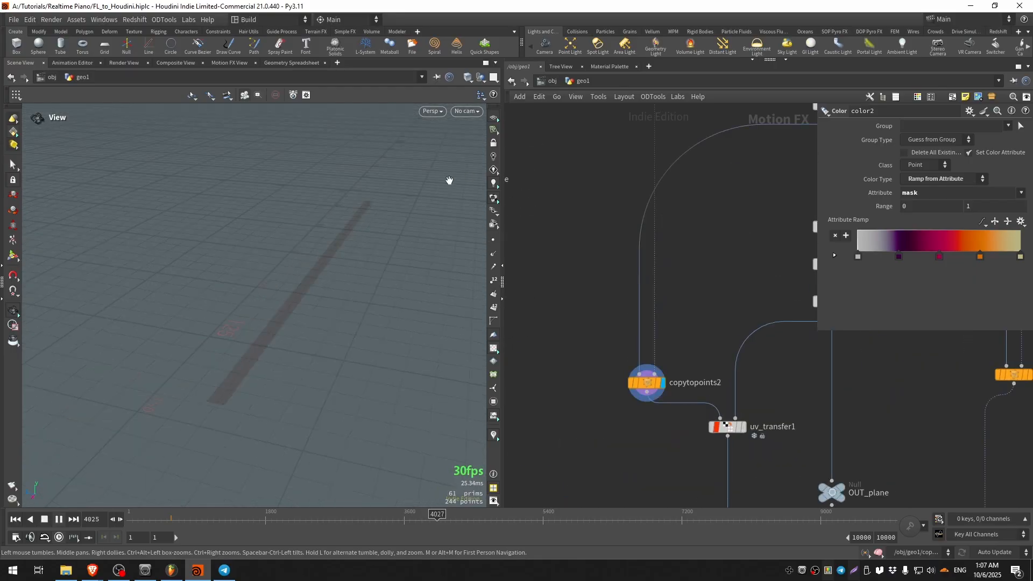
{"action": "key", "text": "d"}
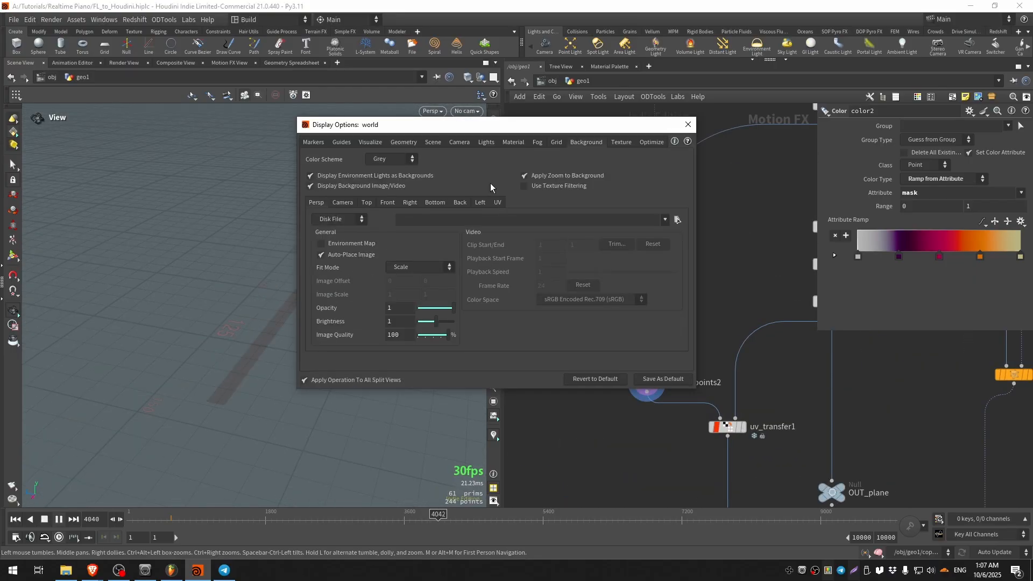
{"action": "left_click", "coordinate": [377, 181]}
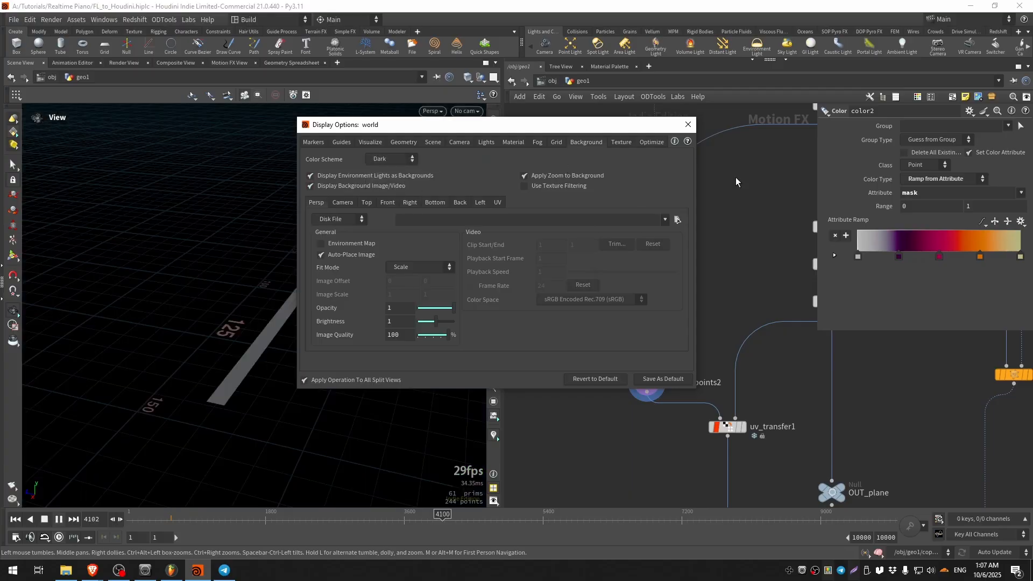
{"action": "left_click", "coordinate": [688, 124]}
- Display copy1 above READ_CHOPs to examine the row of template points
{"action": "scroll", "coordinate": [709, 226], "scroll_direction": "down", "scroll_amount": 3}
{"action": "middle_click_drag", "start_coordinate": [709, 226], "coordinate": [700, 394]}
{"action": "scroll", "coordinate": [715, 189], "scroll_direction": "up", "scroll_amount": 4}
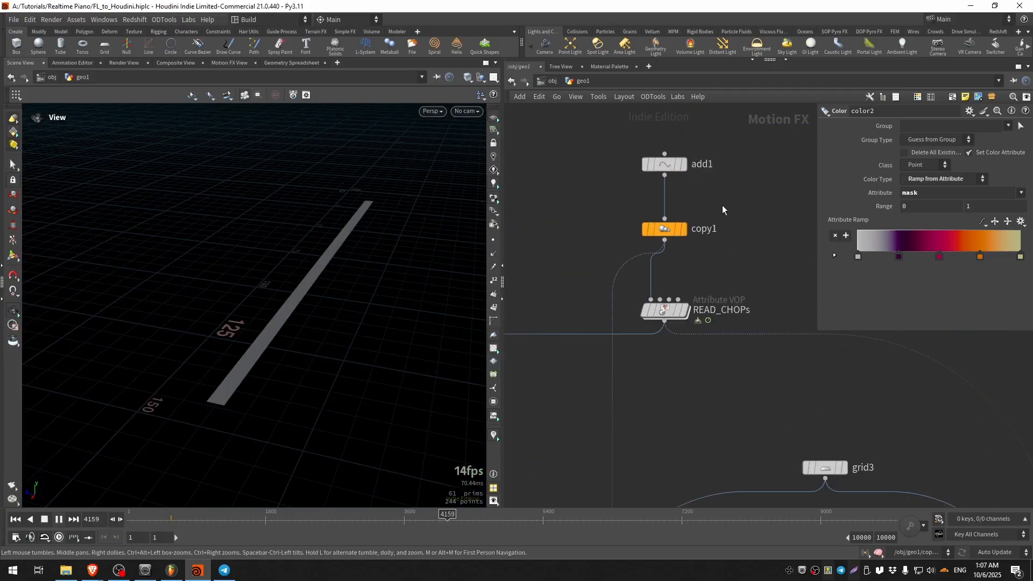
{"action": "left_click", "coordinate": [684, 230]}
{"action": "left_click_drag", "start_coordinate": [269, 273], "coordinate": [333, 324]}
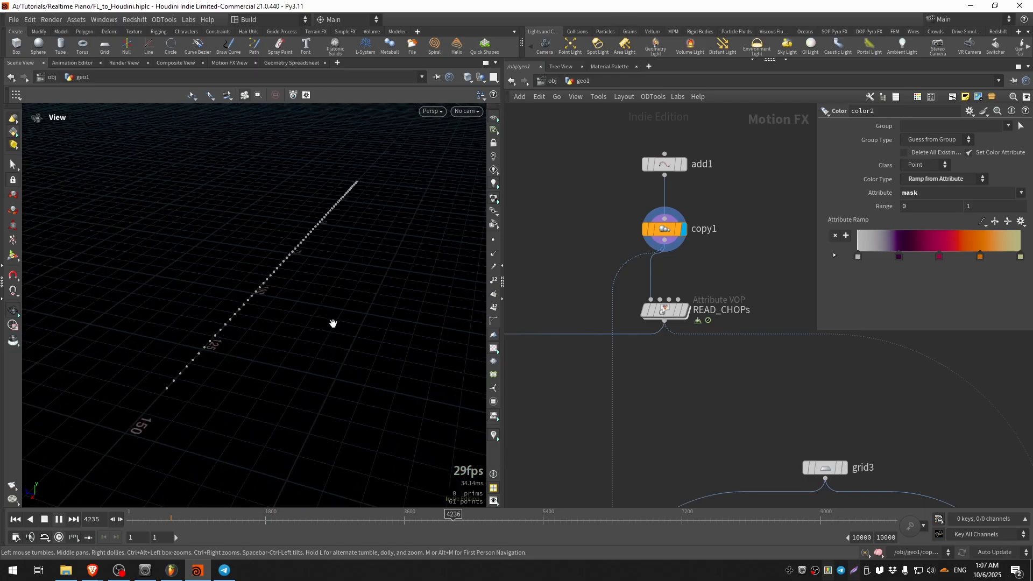
- Display copytopoints2's strip of copied grids and inspect the parameters of its source node grid3
{"action": "scroll", "coordinate": [707, 338], "scroll_direction": "down", "scroll_amount": 3}
{"action": "middle_click_drag", "start_coordinate": [707, 338], "coordinate": [666, 232]}
{"action": "scroll", "coordinate": [666, 386], "scroll_direction": "up", "scroll_amount": 3}
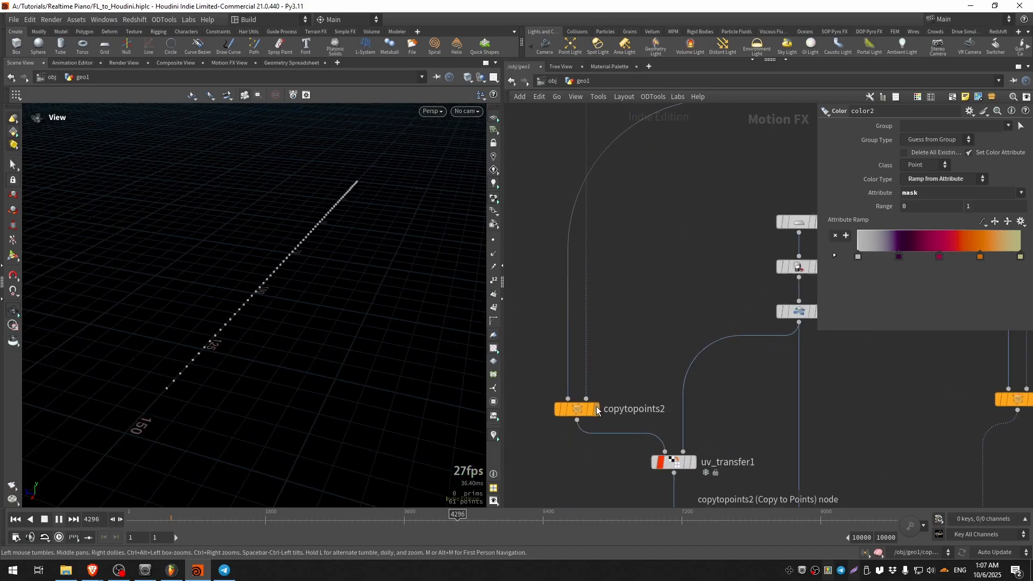
{"action": "left_click", "coordinate": [596, 408]}
{"action": "middle_click_drag", "start_coordinate": [646, 274], "coordinate": [542, 450]}
{"action": "left_click", "coordinate": [690, 251]}
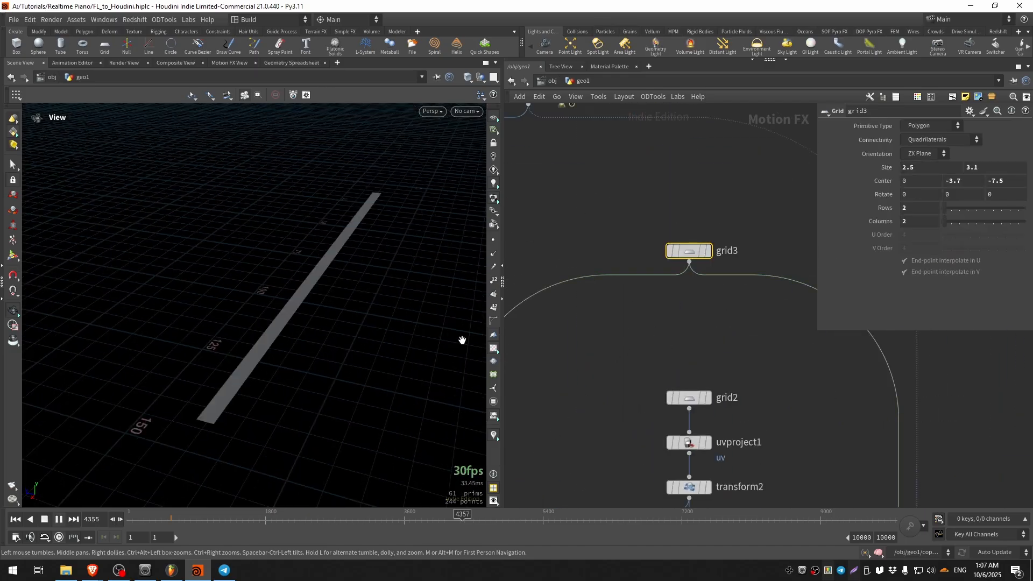
- Turn on the template display of transform1 below copytopoints1 to view the wireframe piano keys beside the grid strip
{"action": "scroll", "coordinate": [628, 266], "scroll_direction": "down", "scroll_amount": 3}
{"action": "middle_click_drag", "start_coordinate": [596, 360], "coordinate": [663, 274]}
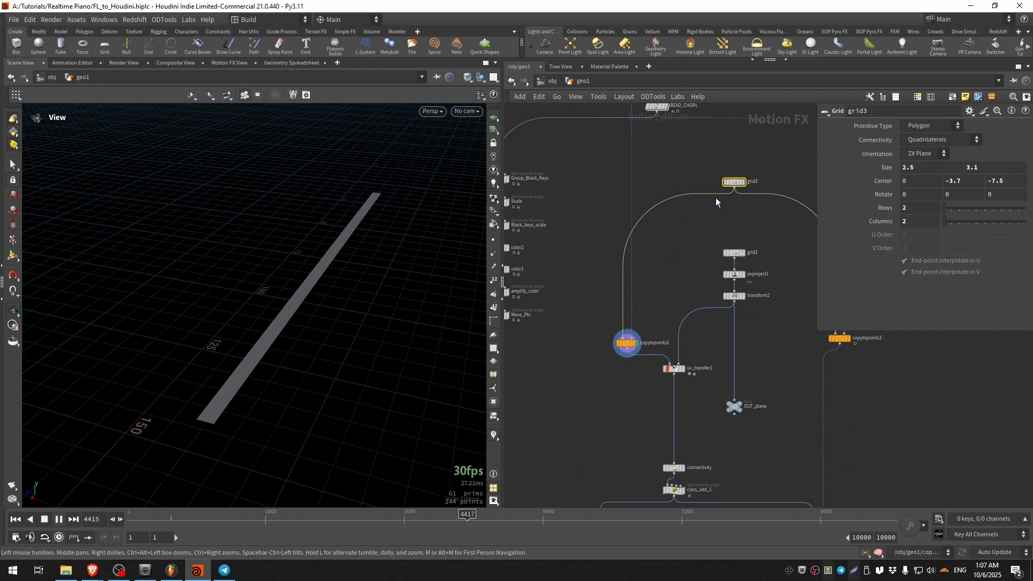
{"action": "left_click_drag", "start_coordinate": [420, 351], "coordinate": [456, 322]}
{"action": "scroll", "coordinate": [538, 395], "scroll_direction": "down", "scroll_amount": 3}
{"action": "middle_click_drag", "start_coordinate": [538, 396], "coordinate": [674, 335]}
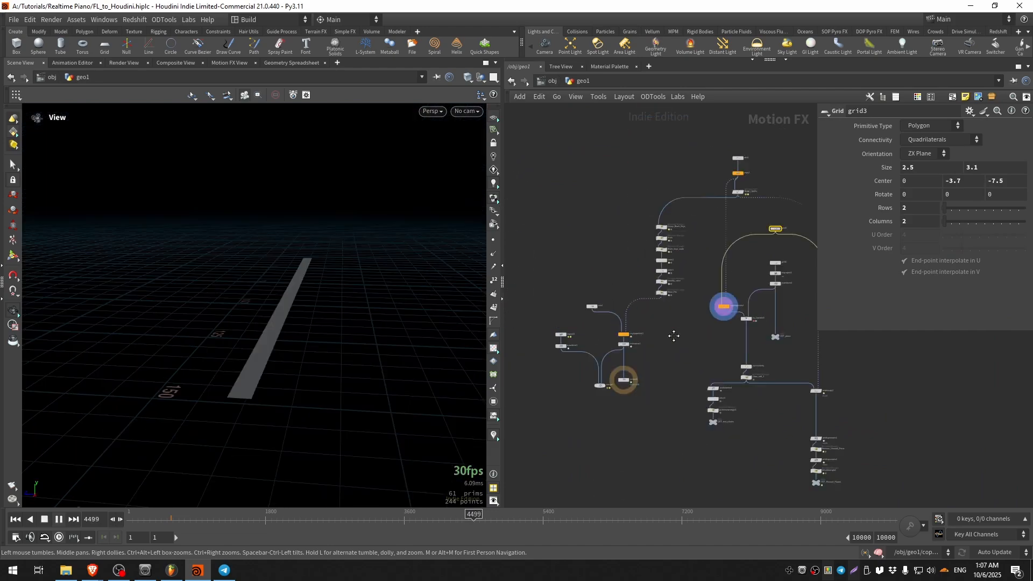
{"action": "scroll", "coordinate": [640, 350], "scroll_direction": "up", "scroll_amount": 7}
{"action": "left_click", "coordinate": [561, 324]}
{"action": "scroll", "coordinate": [221, 374], "scroll_direction": "up", "scroll_amount": 8}
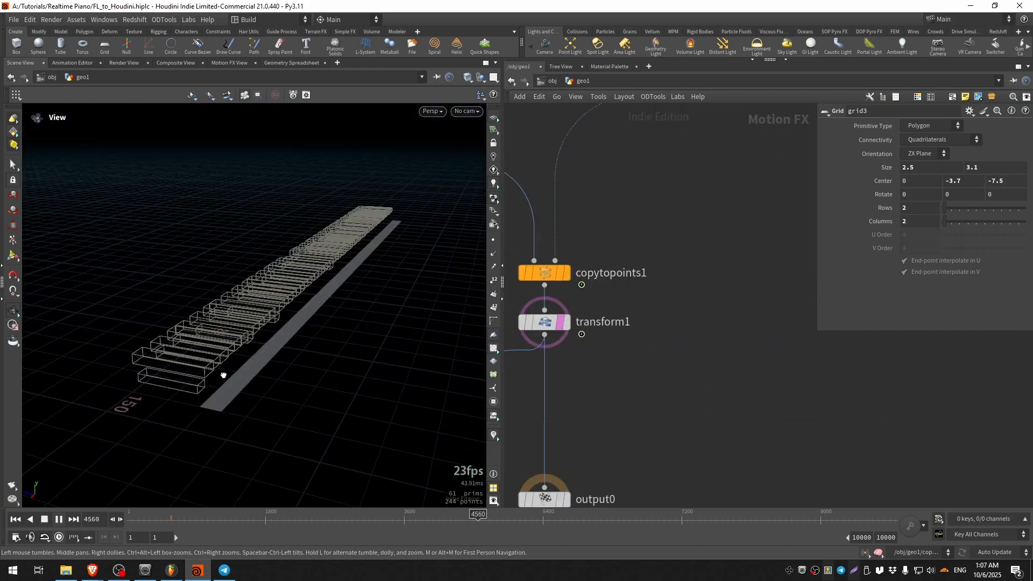
{"action": "left_click_drag", "start_coordinate": [279, 370], "coordinate": [210, 385]}
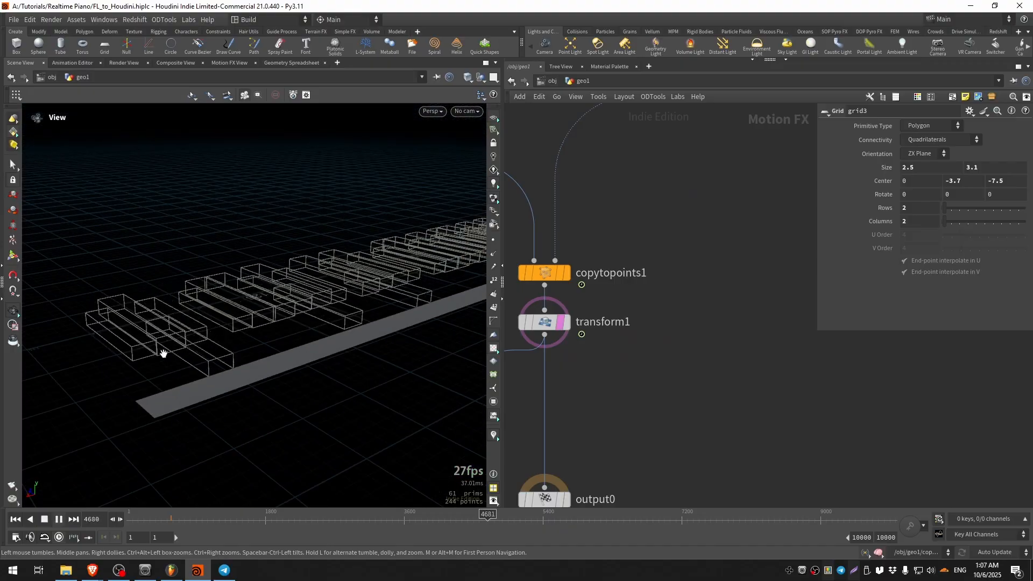
- Display transform2 below uvproject1 and examine the UV-textured plane from different angles
{"action": "scroll", "coordinate": [683, 300], "scroll_direction": "down", "scroll_amount": 4}
{"action": "middle_click_drag", "start_coordinate": [882, 335], "coordinate": [741, 237]}
{"action": "scroll", "coordinate": [741, 236], "scroll_direction": "up", "scroll_amount": 3}
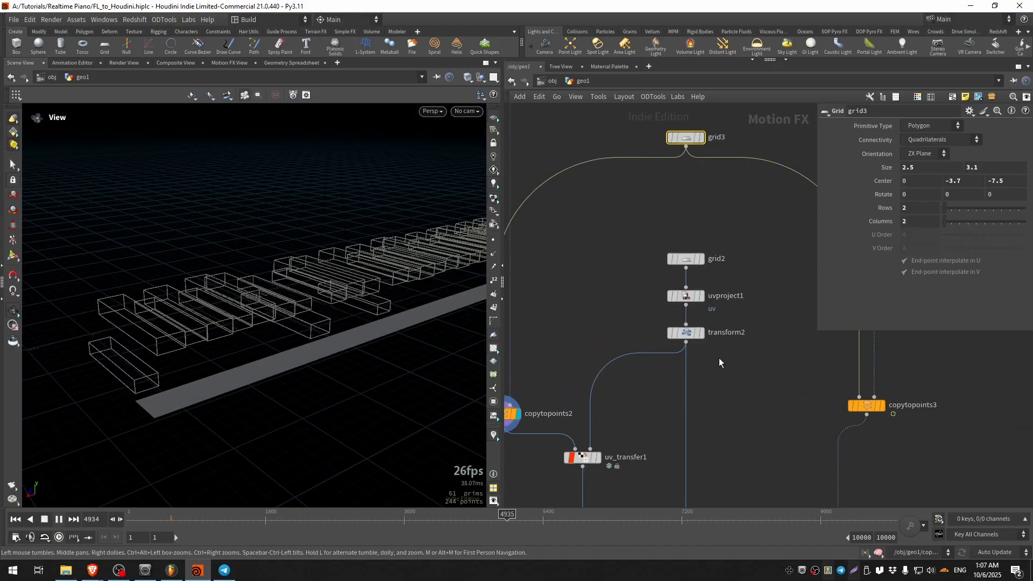
{"action": "left_click", "coordinate": [701, 333]}
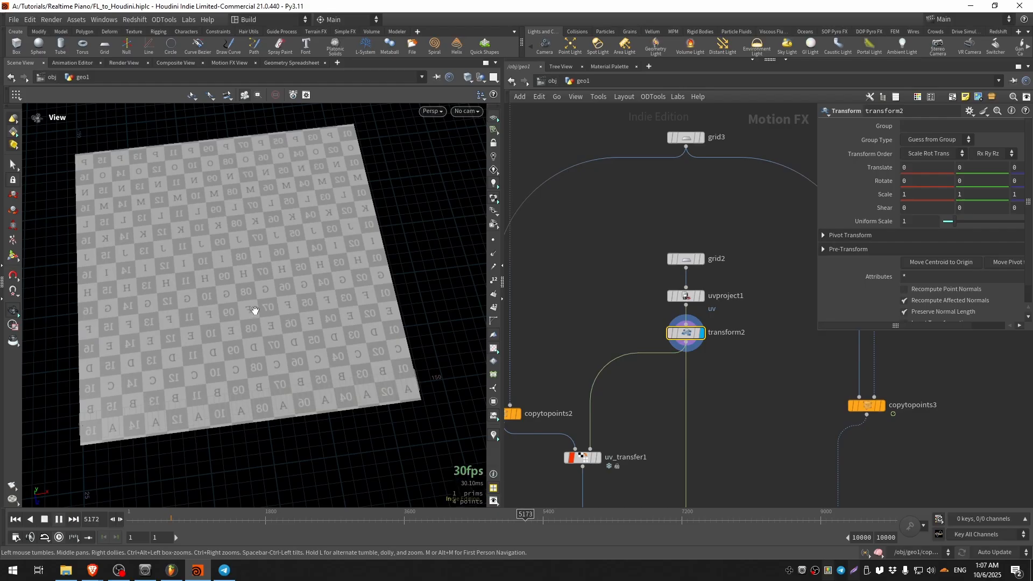
{"action": "mouse_move", "coordinate": [249, 309]}
{"action": "left_mouse_down"}
{"action": "mouse_move", "coordinate": [280, 330]}
{"action": "mouse_move", "coordinate": [330, 341]}
{"action": "mouse_move", "coordinate": [252, 323]}
{"action": "left_mouse_up"}
- Review the grid2, uvproject1 and transform2 chain and widen the parameter pane showing transform2's settings
{"action": "middle_click_drag", "start_coordinate": [615, 324], "coordinate": [534, 376]}
{"action": "scroll", "coordinate": [625, 319], "scroll_direction": "up", "scroll_amount": 2}
{"action": "left_click", "coordinate": [607, 303]}
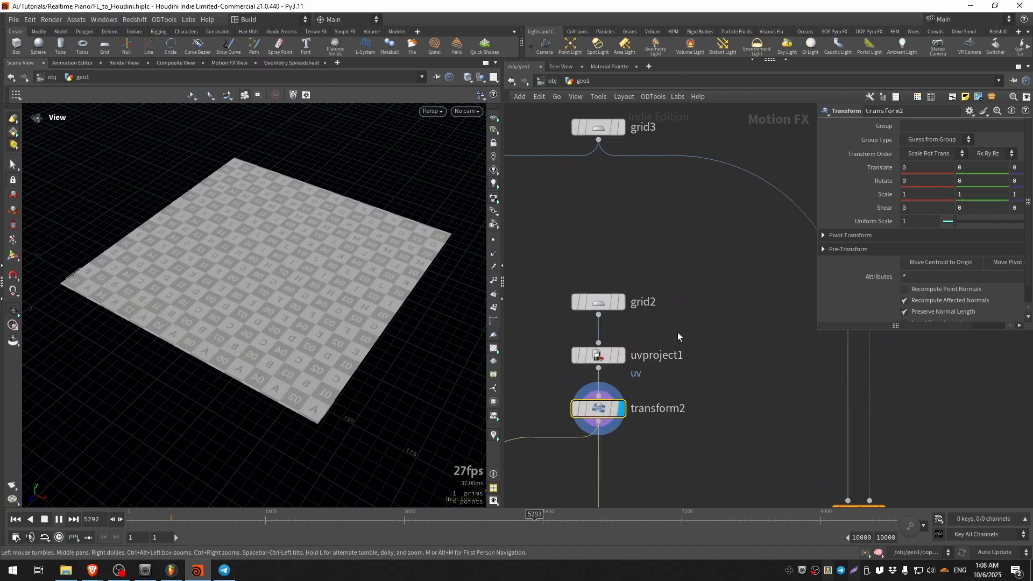
{"action": "left_click", "coordinate": [598, 355]}
{"action": "middle_click_drag", "start_coordinate": [670, 464], "coordinate": [735, 383]}
{"action": "left_click", "coordinate": [664, 326]}
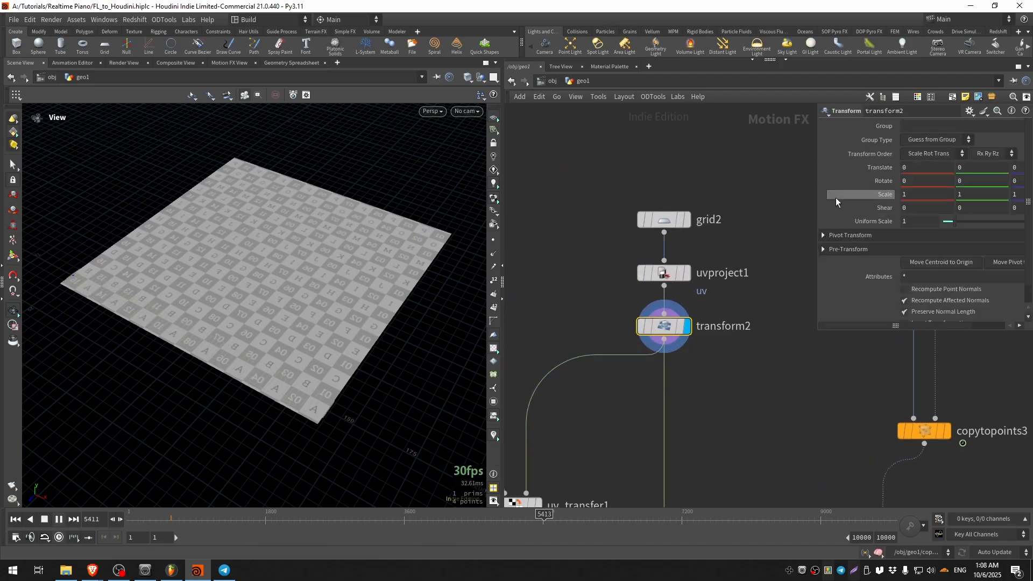
{"action": "left_click_drag", "start_coordinate": [818, 192], "coordinate": [790, 200]}
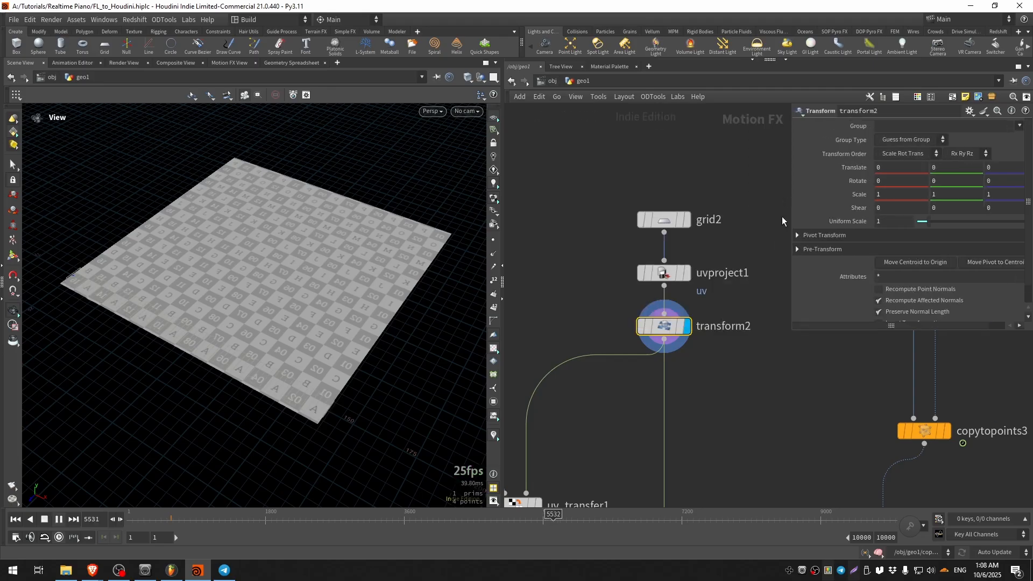
- Display uv_transfer1 and examine the plane's UVs transferred onto the strip of copied grids beside the keys
{"action": "scroll", "coordinate": [773, 235], "scroll_direction": "down", "scroll_amount": 3}
{"action": "middle_click_drag", "start_coordinate": [629, 380], "coordinate": [670, 335]}
{"action": "scroll", "coordinate": [671, 334], "scroll_direction": "up", "scroll_amount": 2}
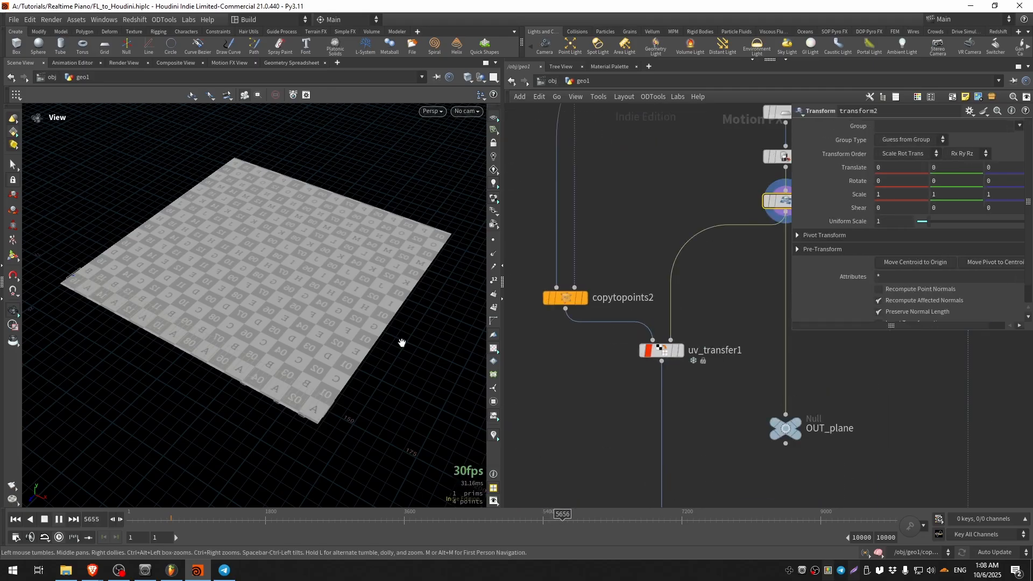
{"action": "left_click", "coordinate": [681, 350]}
{"action": "left_click", "coordinate": [661, 350]}
{"action": "scroll", "coordinate": [424, 373], "scroll_direction": "up", "scroll_amount": 5}
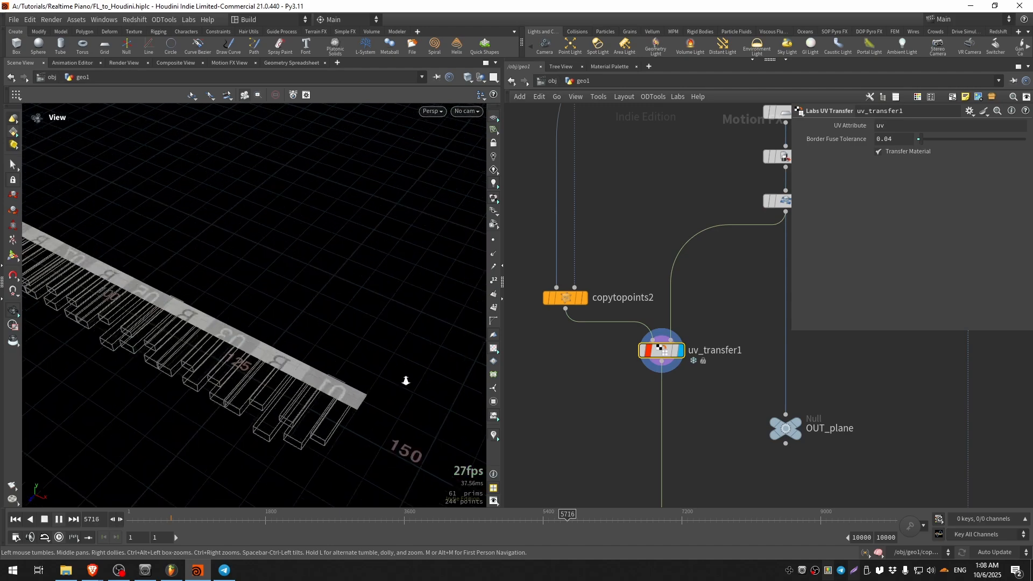
{"action": "left_click_drag", "start_coordinate": [405, 380], "coordinate": [323, 386]}
{"action": "middle_click_drag", "start_coordinate": [203, 269], "coordinate": [207, 403]}
- Select the grid2, uvproject1 and transform2 nodes together in the network
{"action": "scroll", "coordinate": [625, 343], "scroll_direction": "down", "scroll_amount": 2}
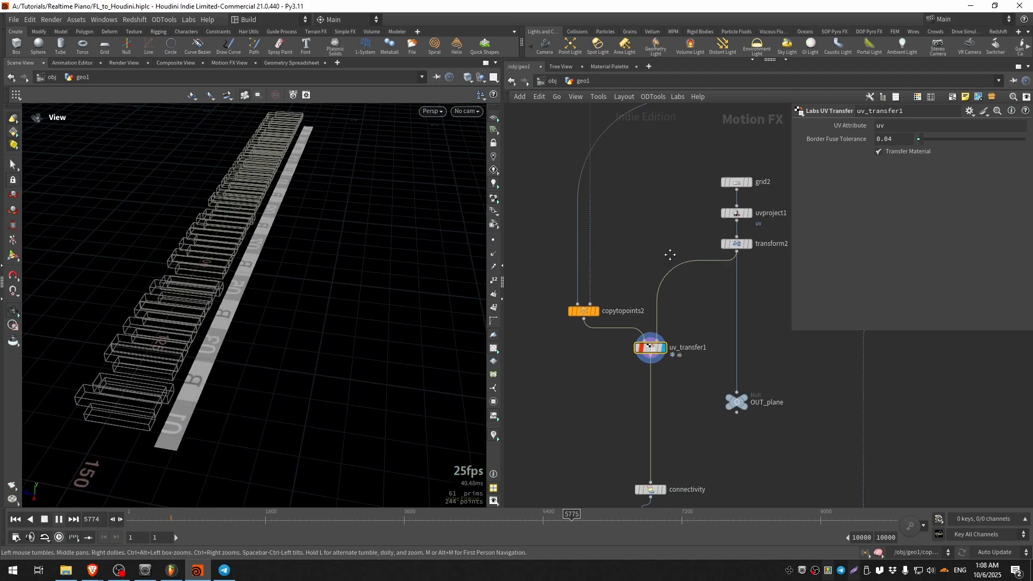
{"action": "middle_click_drag", "start_coordinate": [669, 254], "coordinate": [637, 317]}
{"action": "left_click_drag", "start_coordinate": [667, 227], "coordinate": [730, 362]}
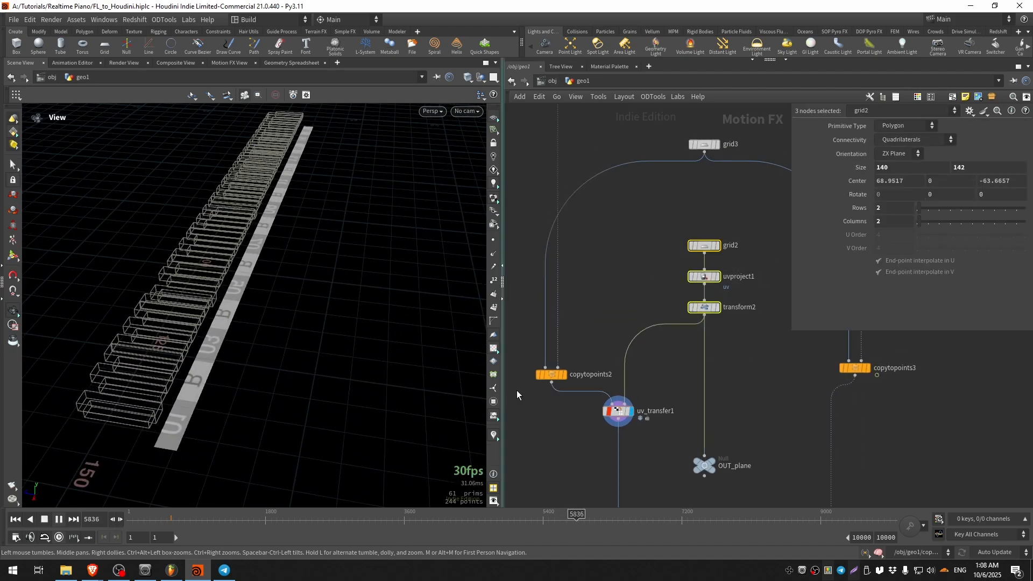
- Display the connectivity node and visualize its class primitive attribute on the key planes
{"action": "middle_click_drag", "start_coordinate": [613, 328], "coordinate": [693, 297]}
{"action": "scroll", "coordinate": [652, 362], "scroll_direction": "up", "scroll_amount": 3}
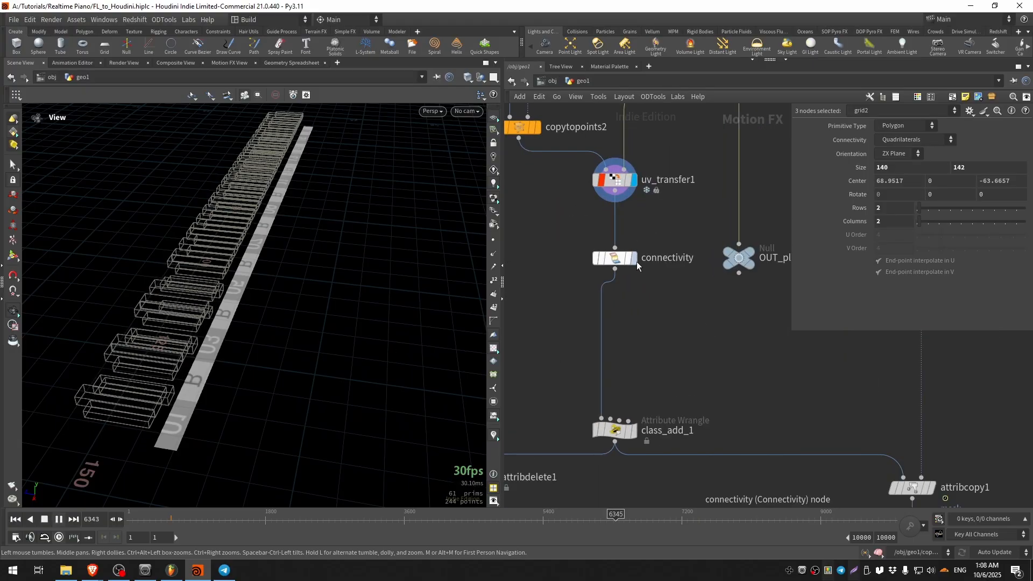
{"action": "left_click", "coordinate": [635, 258]}
{"action": "left_click", "coordinate": [598, 260]}
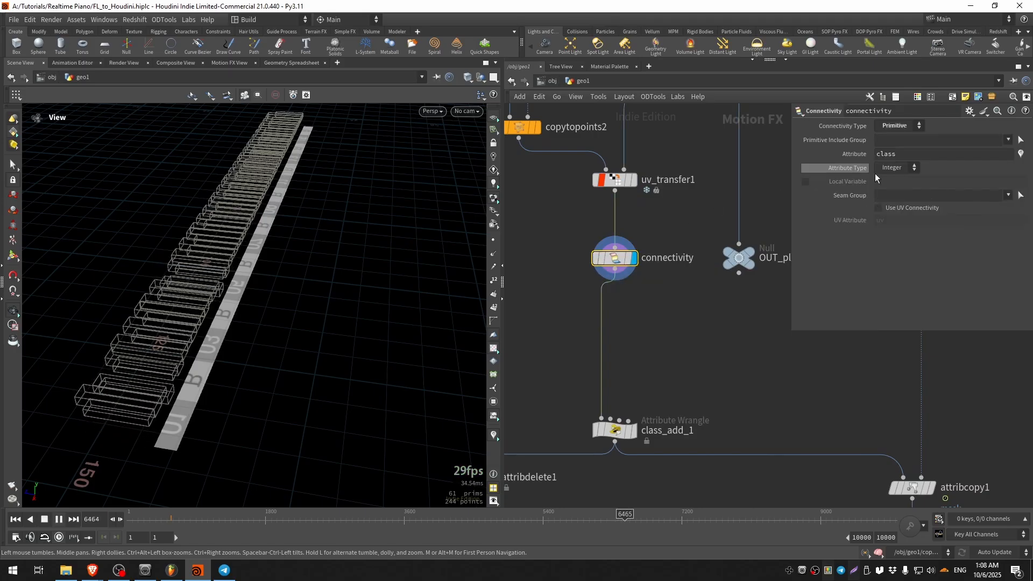
{"action": "scroll", "coordinate": [603, 263], "scroll_direction": "down", "scroll_amount": 2}
{"action": "left_click", "coordinate": [587, 257]}
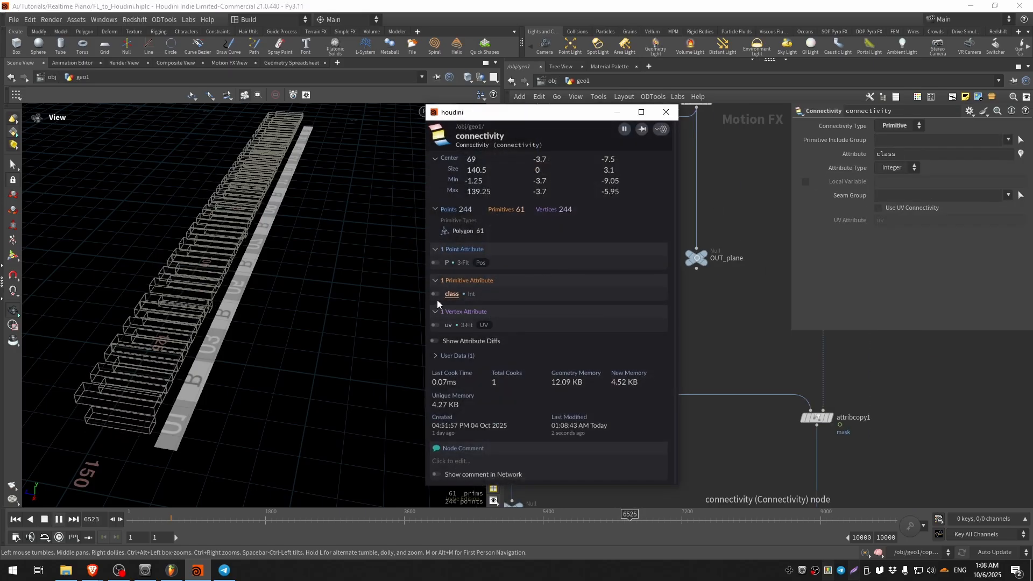
{"action": "left_click", "coordinate": [667, 113]}
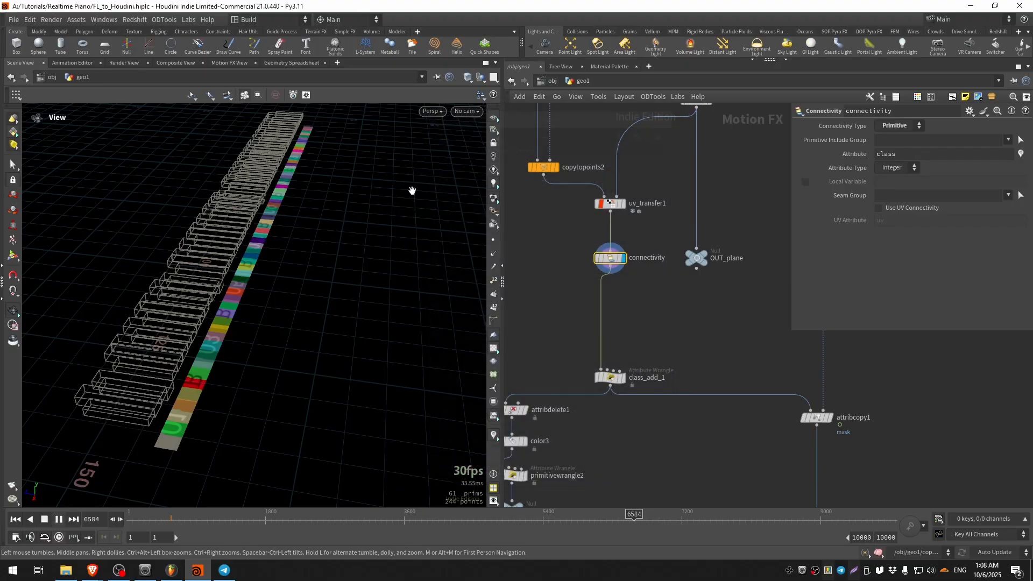
- Examine the per-primitive class values of the connectivity node in the geometry spreadsheet, and return to the 3D scene
{"action": "left_click_drag", "start_coordinate": [410, 189], "coordinate": [290, 237]}
{"action": "left_click_drag", "start_coordinate": [639, 276], "coordinate": [567, 248]}
{"action": "left_click", "coordinate": [289, 64]}
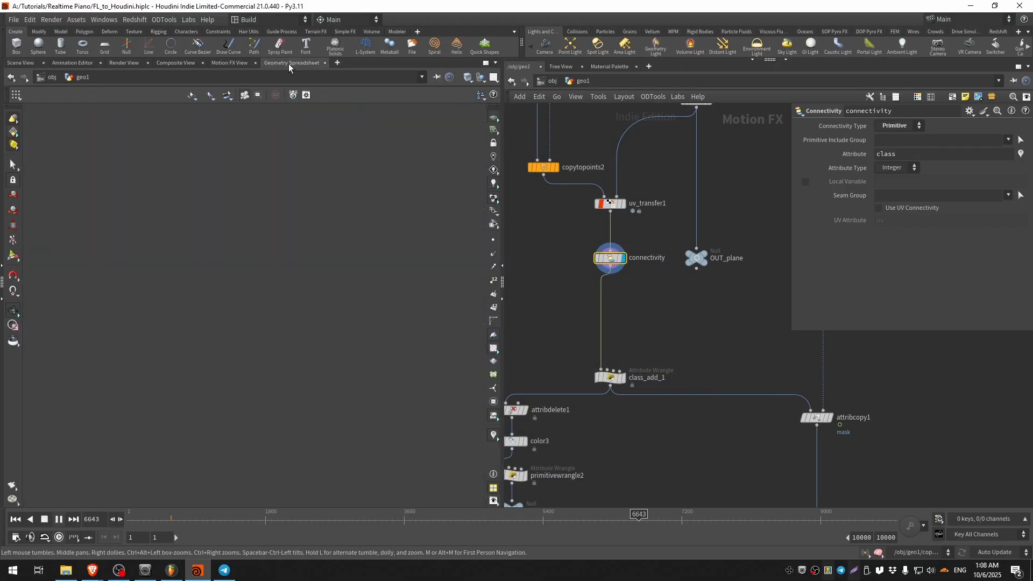
{"action": "left_click", "coordinate": [86, 95]}
{"action": "left_click_drag", "start_coordinate": [78, 135], "coordinate": [79, 383]}
{"action": "left_click", "coordinate": [23, 63]}
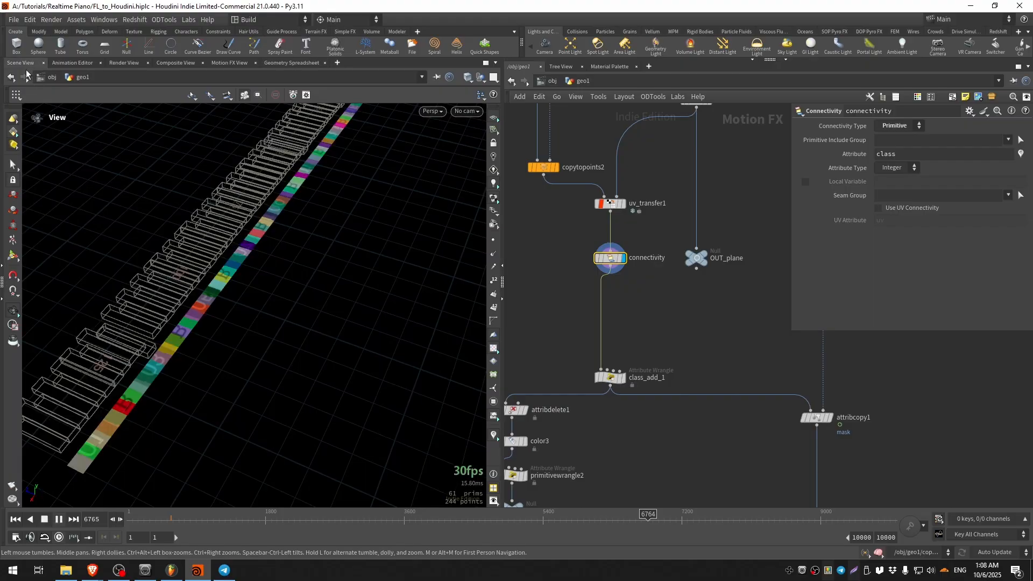
- Show the class_add_1 wrangle's expression and delete the attribdelete1 node after it
{"action": "middle_click_drag", "start_coordinate": [609, 390], "coordinate": [657, 339]}
{"action": "left_click", "coordinate": [654, 326]}
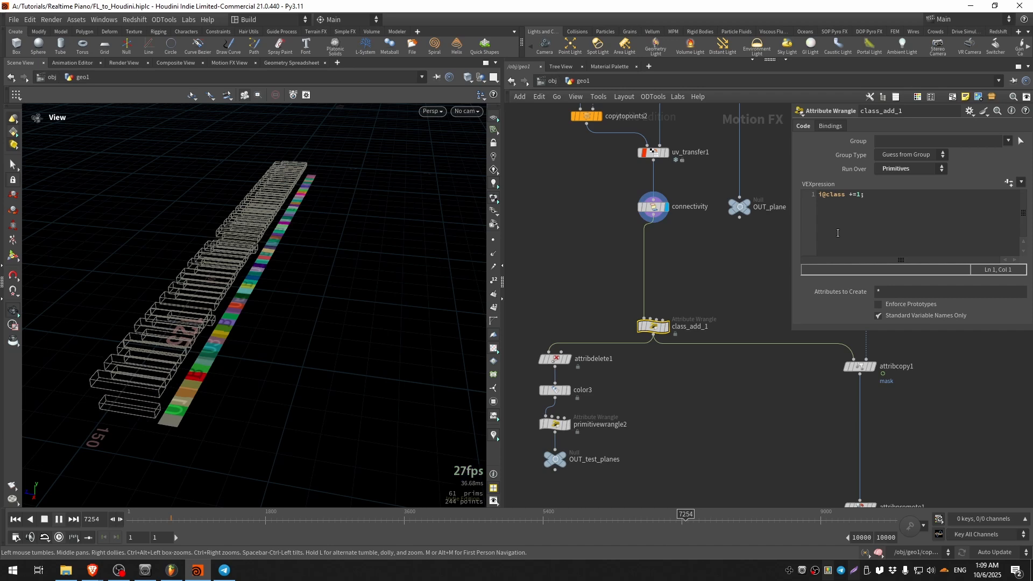
{"action": "middle_click_drag", "start_coordinate": [557, 322], "coordinate": [595, 291]}
{"action": "scroll", "coordinate": [595, 302], "scroll_direction": "up", "scroll_amount": 3}
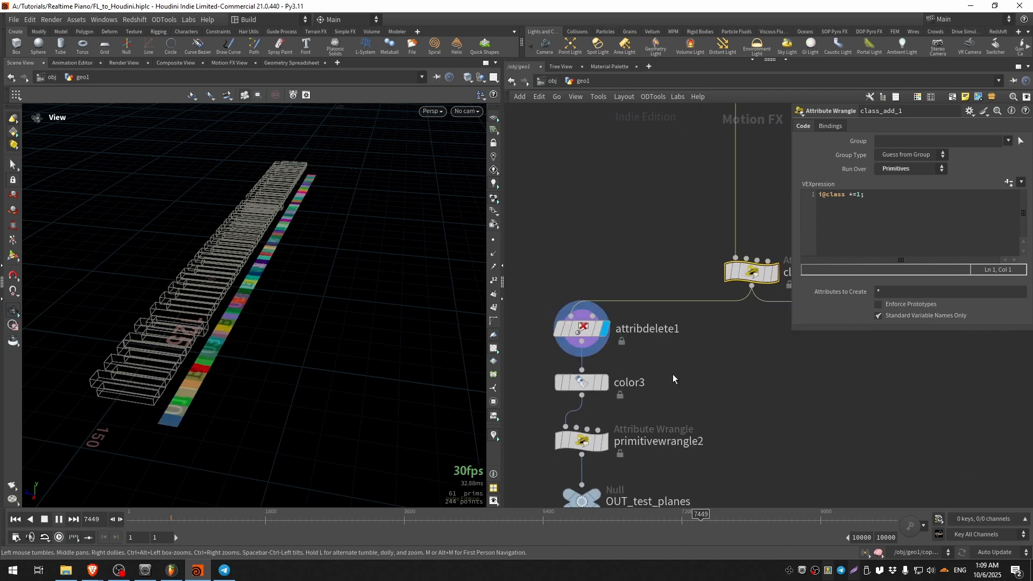
{"action": "left_click", "coordinate": [591, 337]}
{"action": "key", "text": "Delete"}
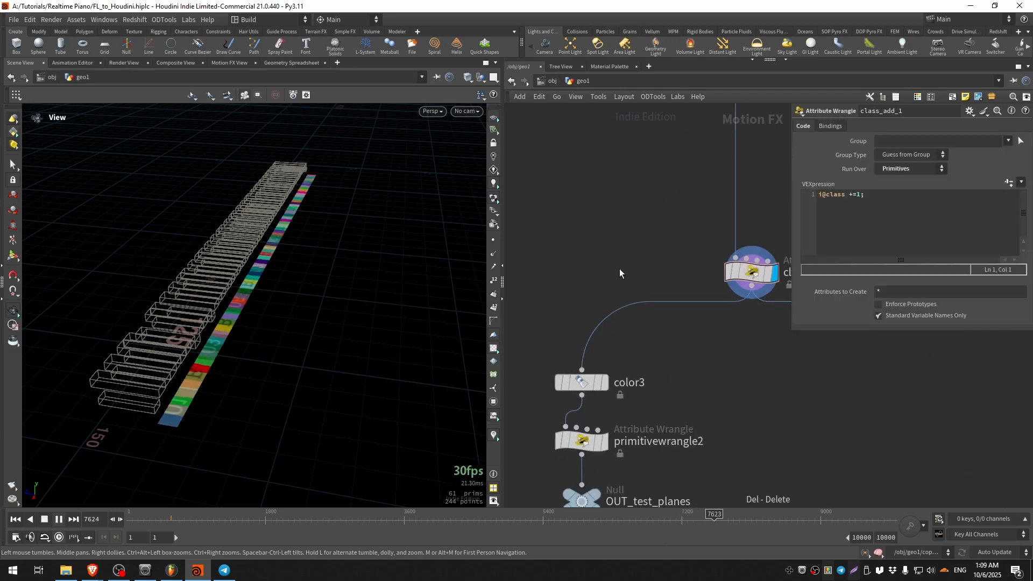
- Display the color3 node with its class-based colour ramp on the key planes, and stop the playback
{"action": "left_click", "coordinate": [603, 382]}
{"action": "scroll", "coordinate": [740, 282], "scroll_direction": "down", "scroll_amount": 3}
{"action": "scroll", "coordinate": [653, 331], "scroll_direction": "down", "scroll_amount": 2}
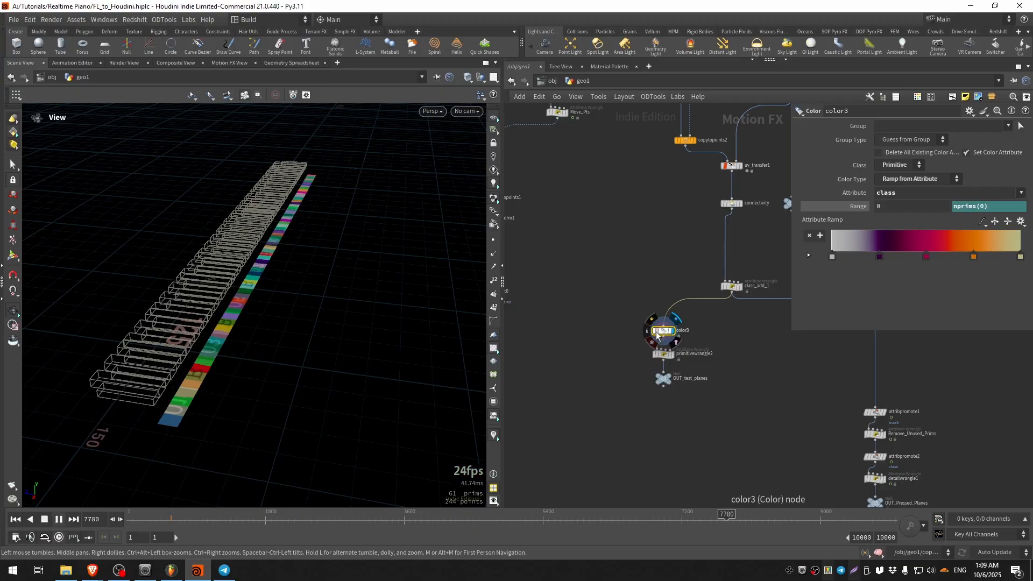
{"action": "left_click", "coordinate": [647, 331]}
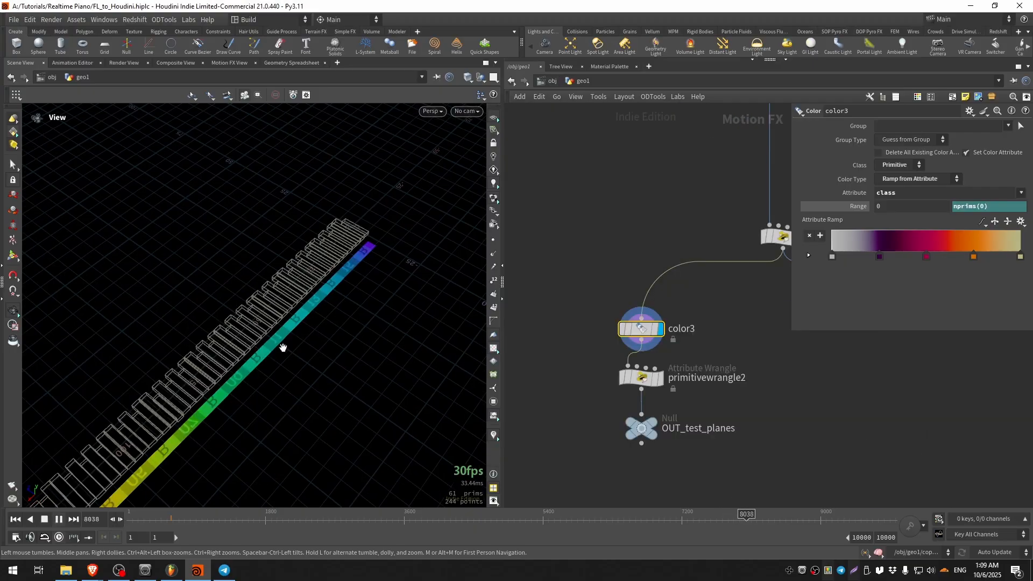
{"action": "mouse_move", "coordinate": [283, 348]}
{"action": "left_mouse_down"}
{"action": "mouse_move", "coordinate": [224, 319]}
{"action": "mouse_move", "coordinate": [269, 337]}
{"action": "left_mouse_up"}
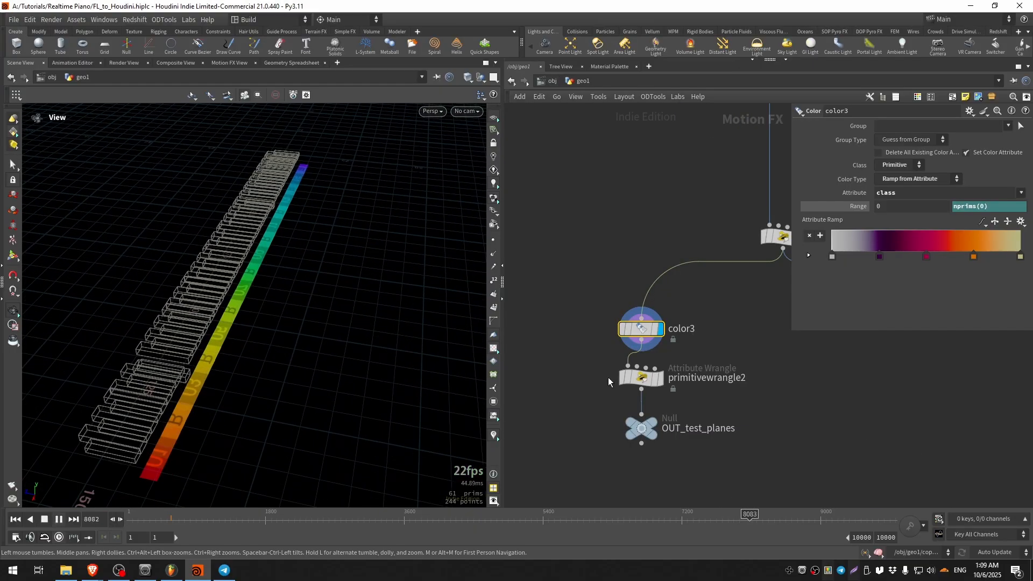
{"action": "left_click", "coordinate": [43, 522]}
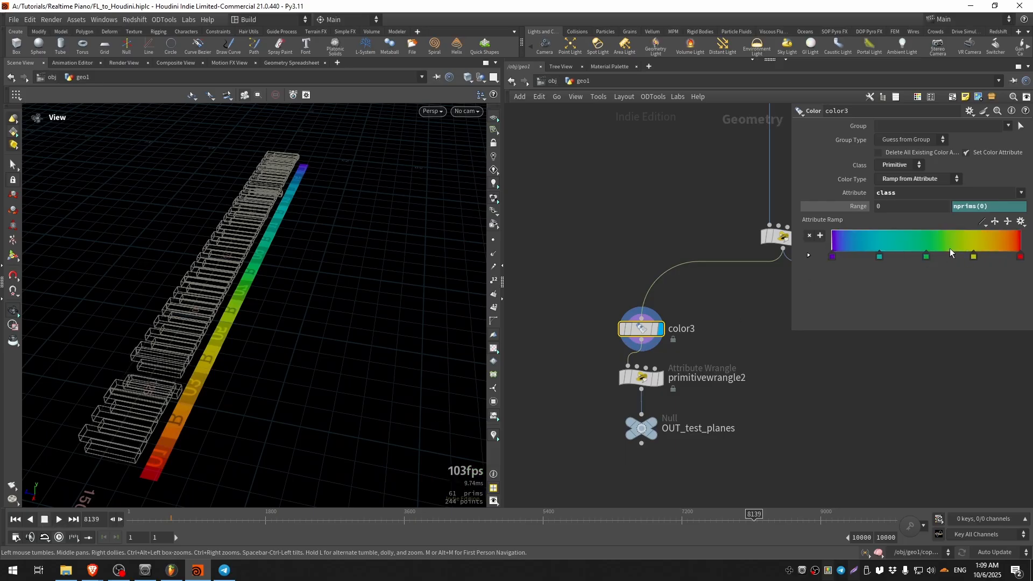
{"action": "left_click_drag", "start_coordinate": [917, 198], "coordinate": [856, 198]}
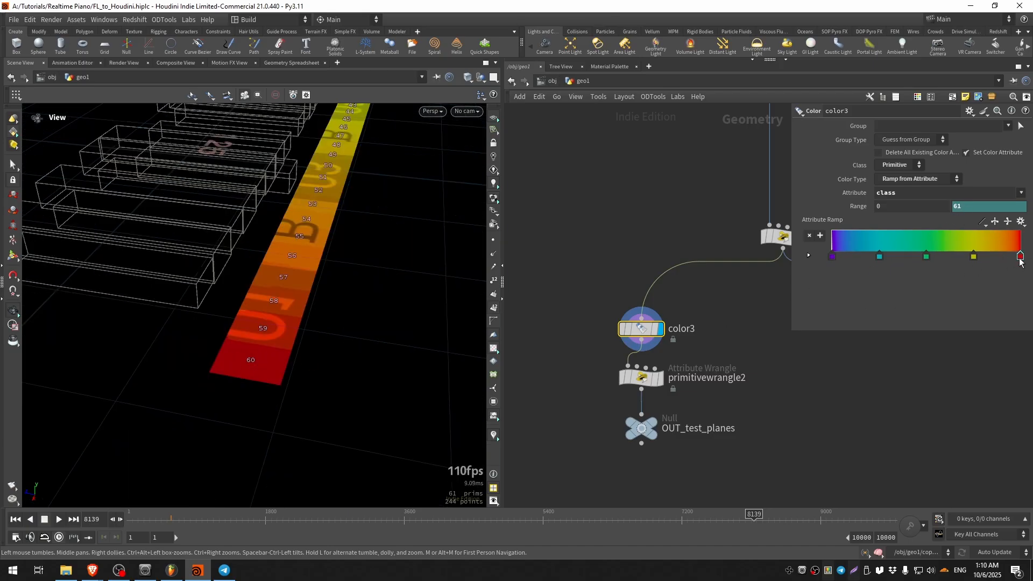
- Display the primitivewrangle2 result with its colour multiplier code, and make OUT_test_planes the displayed node
{"action": "left_click", "coordinate": [662, 381]}
{"action": "left_click_drag", "start_coordinate": [715, 403], "coordinate": [642, 375]}
{"action": "middle_click_drag", "start_coordinate": [344, 227], "coordinate": [273, 345]}
{"action": "scroll", "coordinate": [272, 345], "scroll_direction": "down", "scroll_amount": 5}
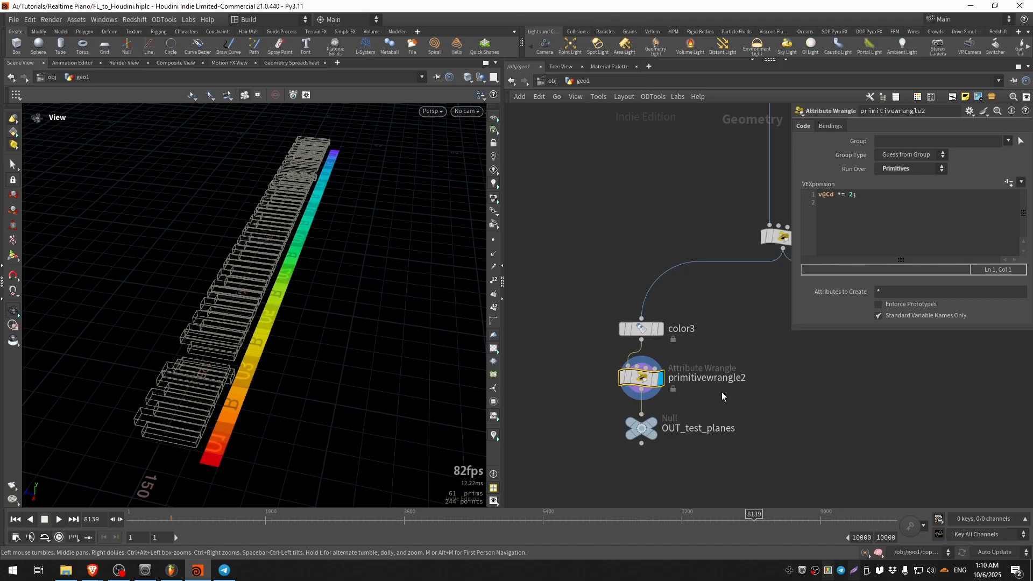
{"action": "left_click", "coordinate": [655, 427]}
{"action": "left_click", "coordinate": [641, 428]}
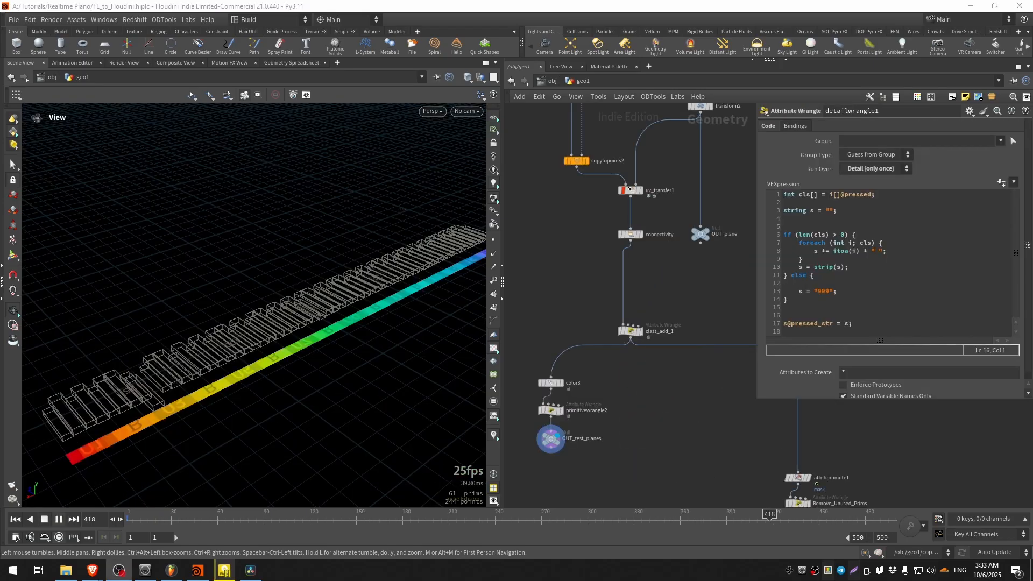
- Inspect copytopoints3, and select the add1, copy1 and copytopoints2 nodes to compare their path with READ_CHOPs
{"action": "scroll", "coordinate": [625, 313], "scroll_direction": "down", "scroll_amount": 3}
{"action": "middle_click_drag", "start_coordinate": [653, 323], "coordinate": [632, 364]}
{"action": "left_click", "coordinate": [715, 294]}
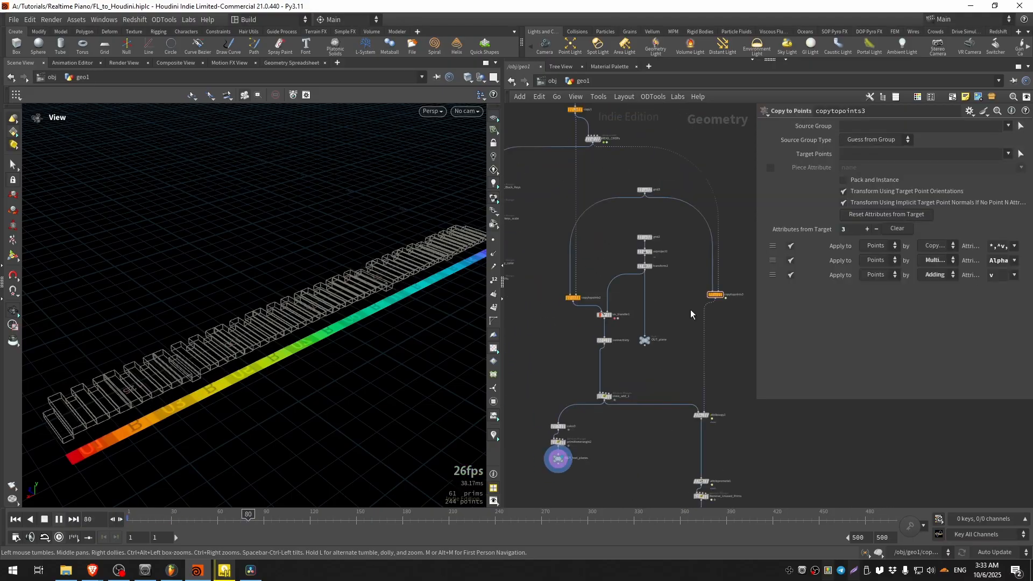
{"action": "scroll", "coordinate": [690, 309], "scroll_direction": "up", "scroll_amount": 3}
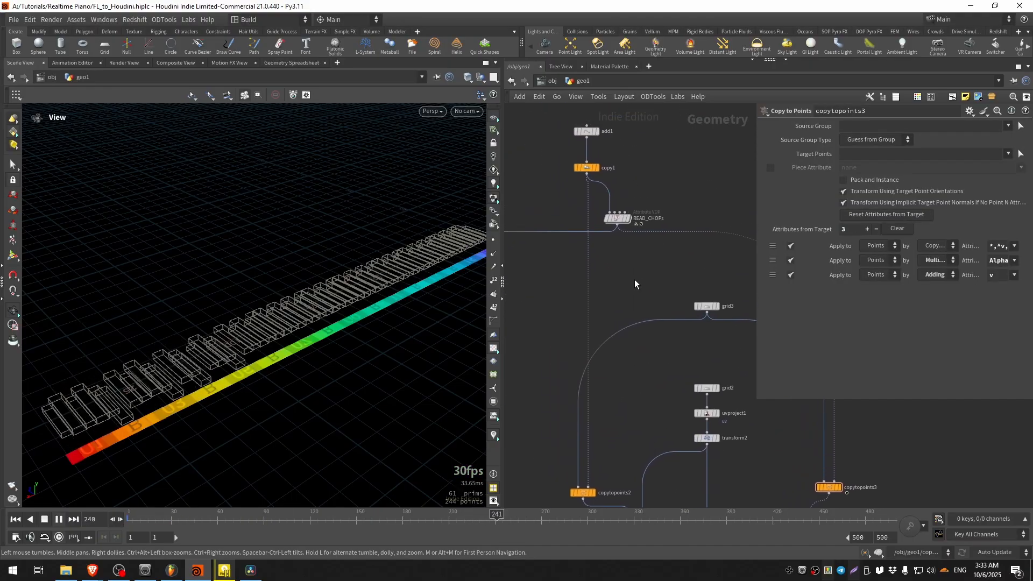
{"action": "left_click_drag", "start_coordinate": [562, 201], "coordinate": [591, 497]}
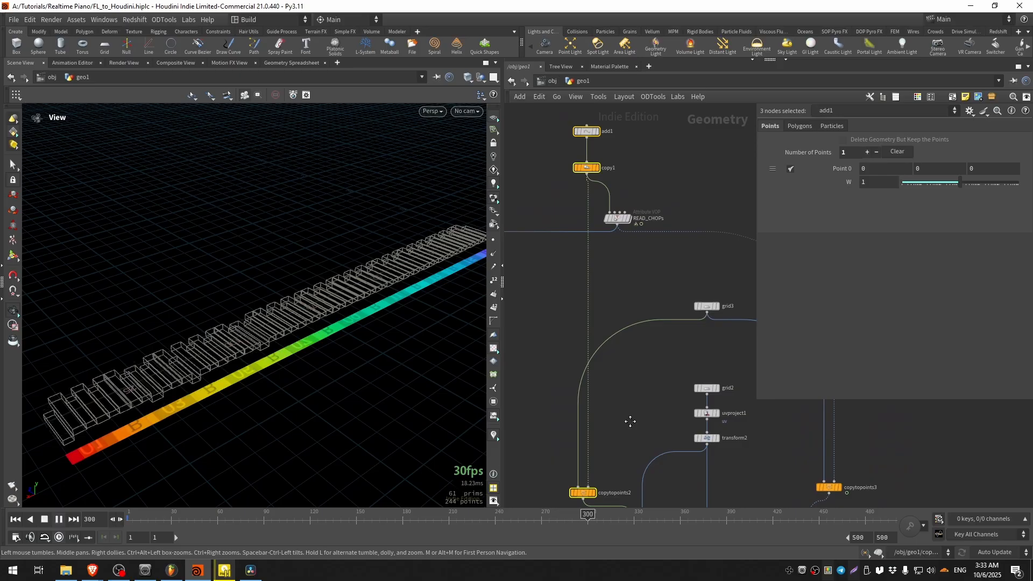
{"action": "middle_click_drag", "start_coordinate": [628, 419], "coordinate": [637, 428]}
{"action": "scroll", "coordinate": [636, 272], "scroll_direction": "up", "scroll_amount": 4}
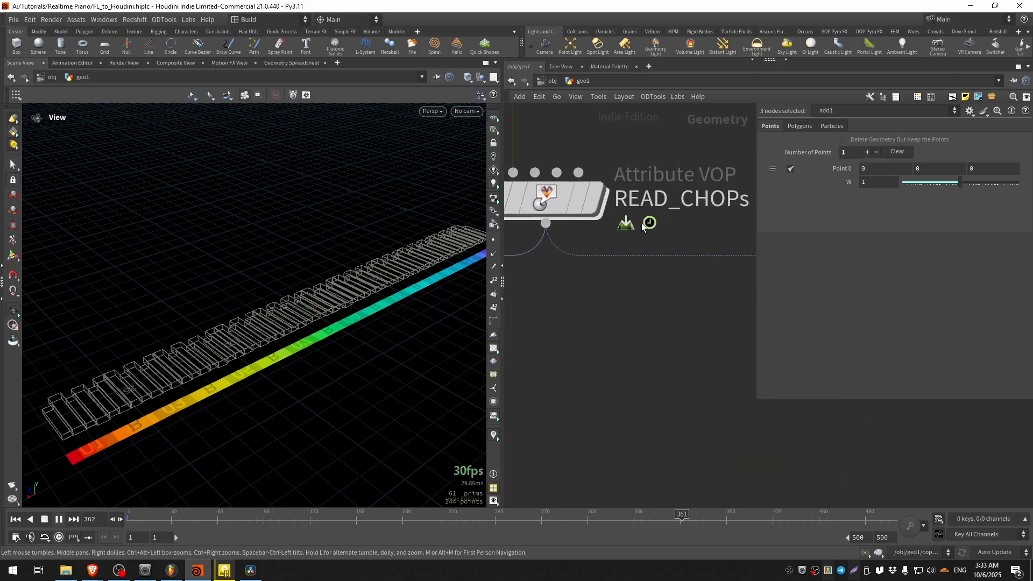
- Follow the copytopoints2 branch down the network and select its OUT_test_planes null
{"action": "scroll", "coordinate": [636, 274], "scroll_direction": "down", "scroll_amount": 4}
{"action": "middle_click_drag", "start_coordinate": [636, 274], "coordinate": [662, 195]}
{"action": "middle_click_drag", "start_coordinate": [645, 272], "coordinate": [619, 103]}
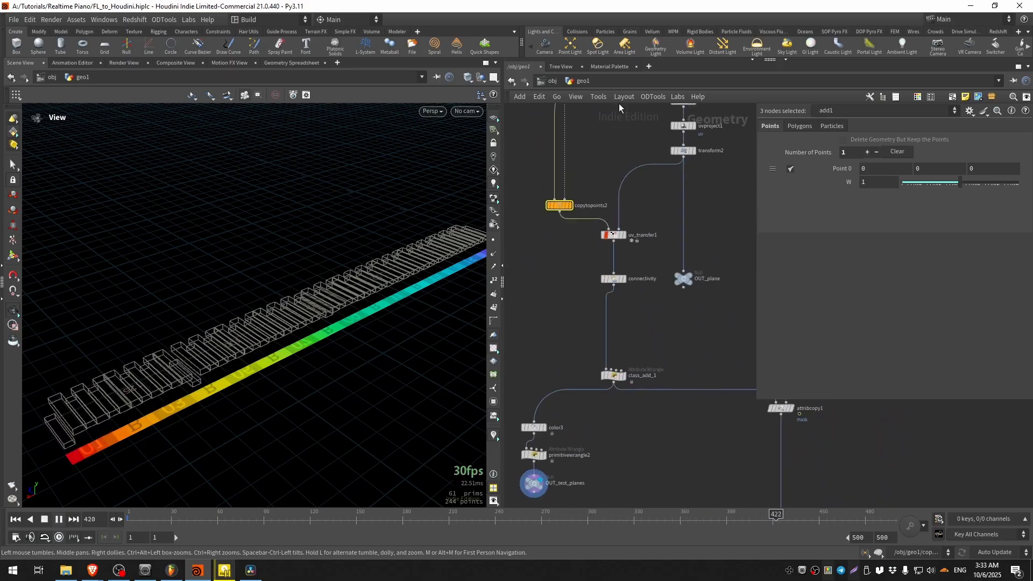
{"action": "scroll", "coordinate": [617, 108], "scroll_direction": "down", "scroll_amount": 2}
{"action": "scroll", "coordinate": [556, 448], "scroll_direction": "up", "scroll_amount": 5}
{"action": "middle_click_drag", "start_coordinate": [557, 447], "coordinate": [603, 398]}
{"action": "left_click", "coordinate": [581, 353]}
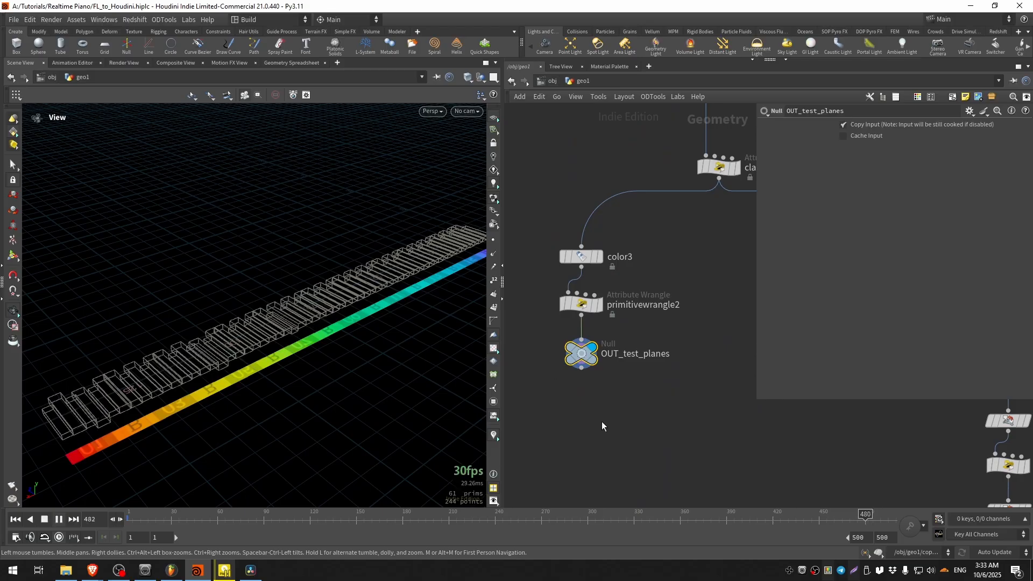
- Examine the pressed-keys branch from attribcopy1 down to the OUT_Pressed_Planes null
{"action": "scroll", "coordinate": [656, 363], "scroll_direction": "down", "scroll_amount": 3}
{"action": "middle_click_drag", "start_coordinate": [687, 367], "coordinate": [588, 418]}
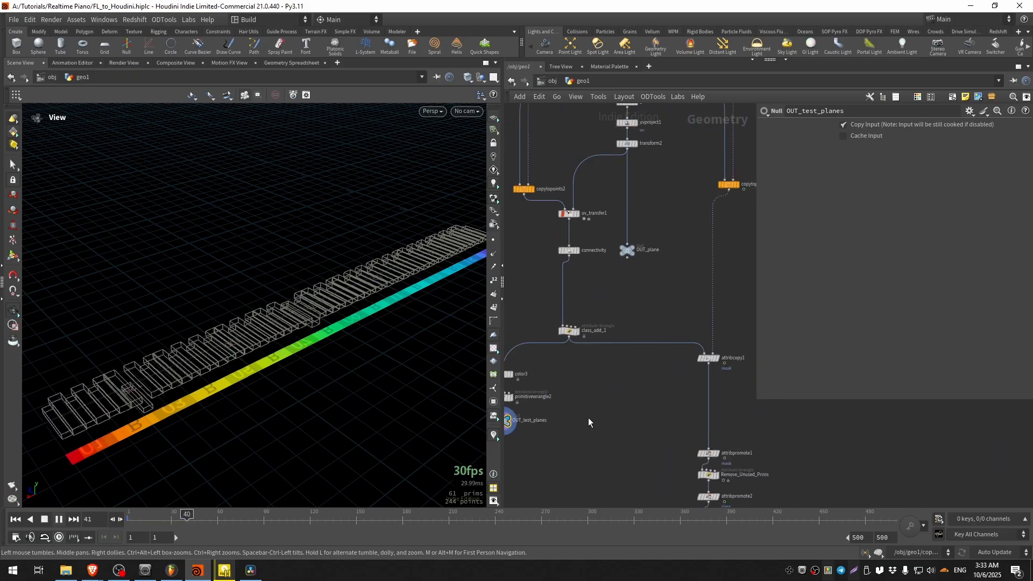
{"action": "scroll", "coordinate": [653, 321], "scroll_direction": "up", "scroll_amount": 3}
{"action": "middle_click_drag", "start_coordinate": [653, 320], "coordinate": [606, 178]}
{"action": "scroll", "coordinate": [648, 257], "scroll_direction": "down", "scroll_amount": 2}
{"action": "scroll", "coordinate": [631, 384], "scroll_direction": "up", "scroll_amount": 5}
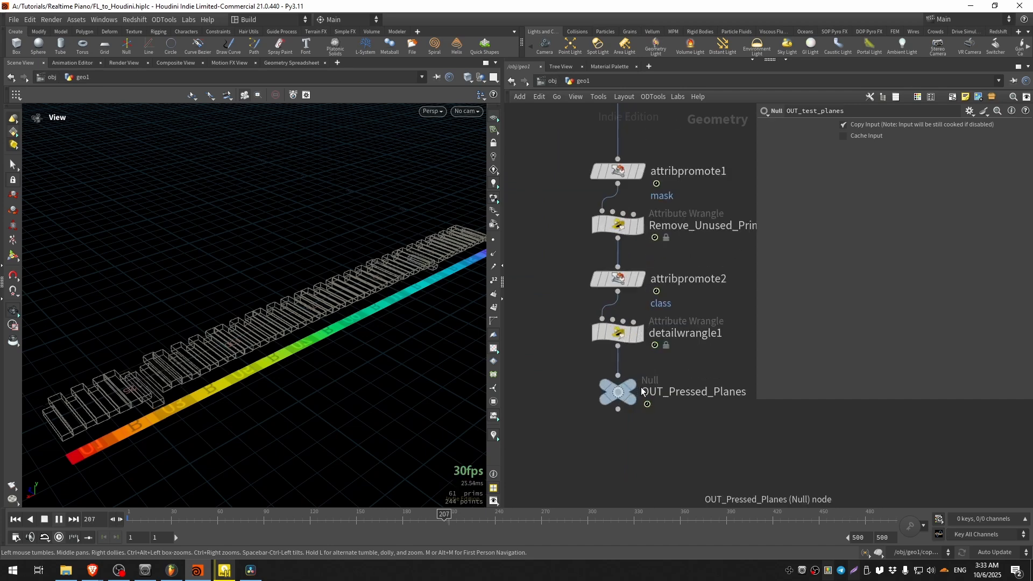
{"action": "scroll", "coordinate": [597, 444], "scroll_direction": "down", "scroll_amount": 4}
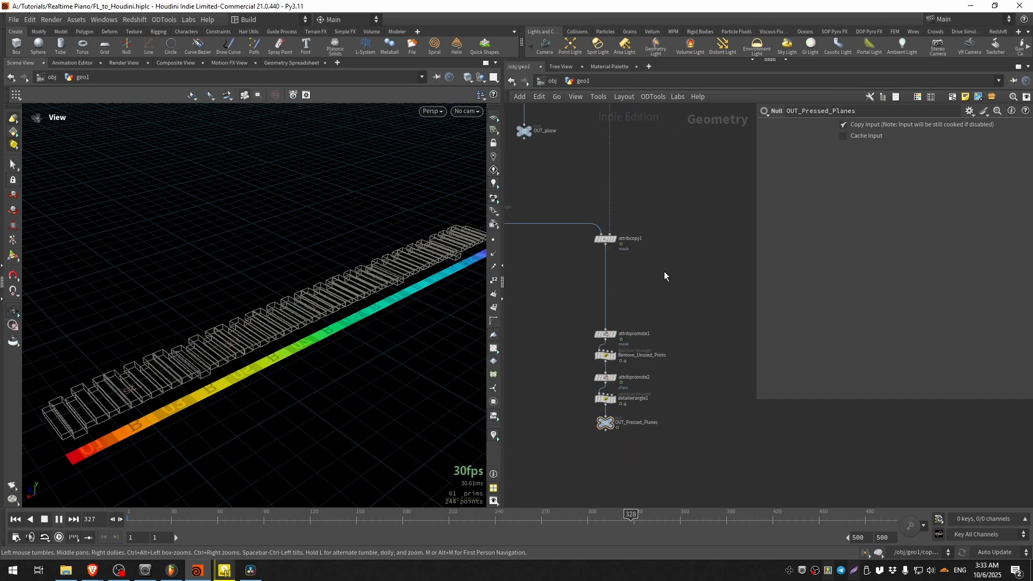
- Locate the copnet1 node beside the box1 branch and open its Copernicus network
{"action": "middle_click_drag", "start_coordinate": [508, 322], "coordinate": [707, 338]}
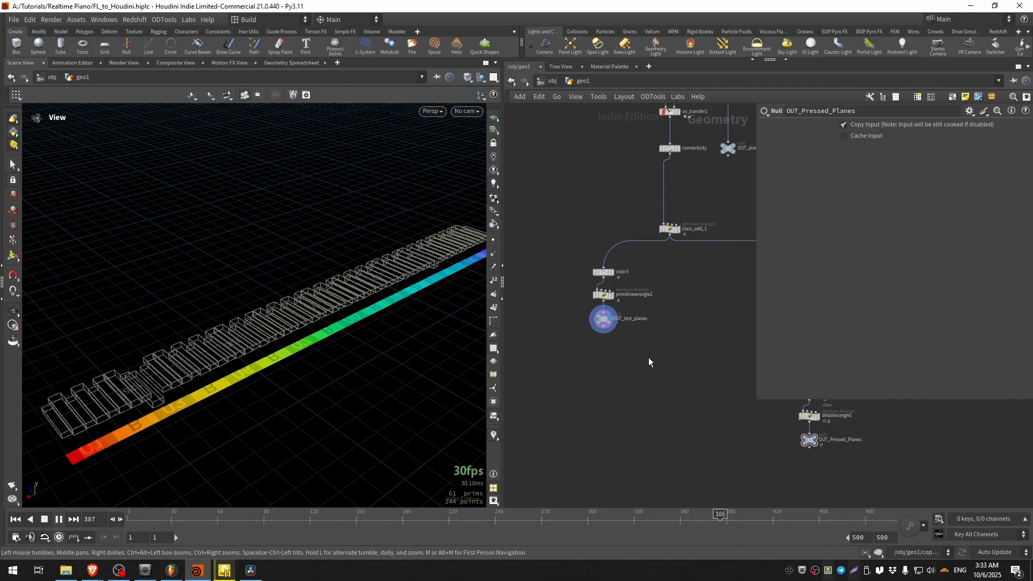
{"action": "scroll", "coordinate": [648, 358], "scroll_direction": "down", "scroll_amount": 2}
{"action": "middle_click_drag", "start_coordinate": [586, 363], "coordinate": [699, 387]}
{"action": "mouse_move", "coordinate": [551, 230]}
{"action": "middle_mouse_down"}
{"action": "mouse_move", "coordinate": [689, 298]}
{"action": "mouse_move", "coordinate": [569, 230]}
{"action": "middle_mouse_up"}
{"action": "scroll", "coordinate": [692, 298], "scroll_direction": "up", "scroll_amount": 4}
{"action": "middle_click_drag", "start_coordinate": [702, 382], "coordinate": [521, 355]}
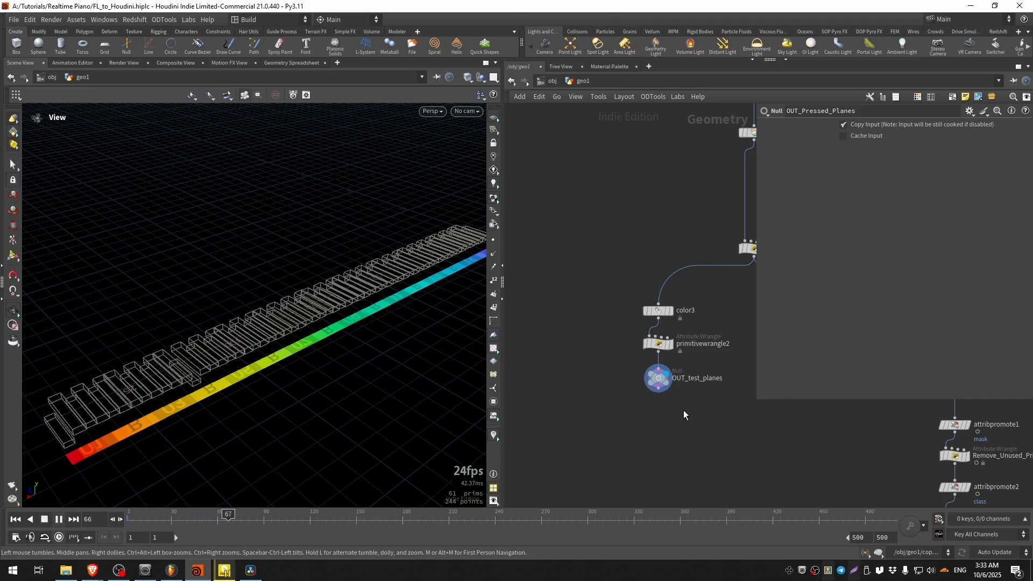
{"action": "middle_click_drag", "start_coordinate": [602, 368], "coordinate": [603, 368]}
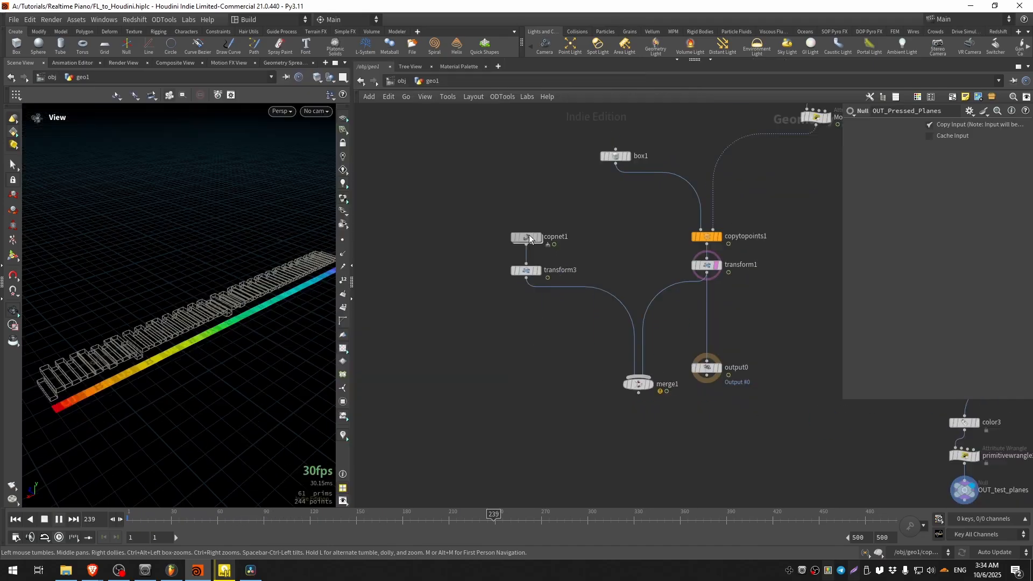
{"action": "double_click", "coordinate": [530, 237]}
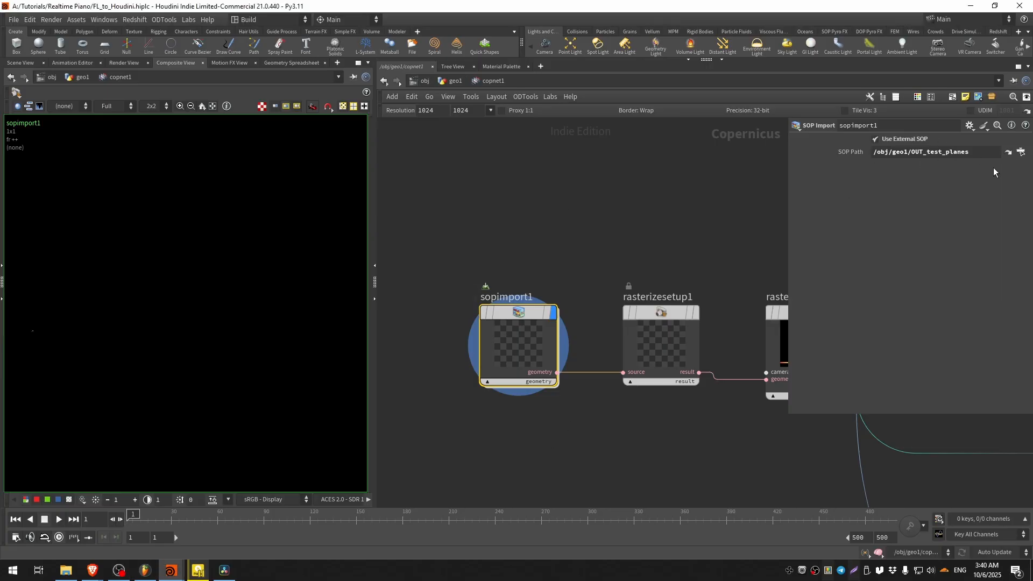
- Jump from sopimport1 to its OUT_test_planes source node, and return inside copnet1
{"action": "left_click", "coordinate": [1007, 154]}
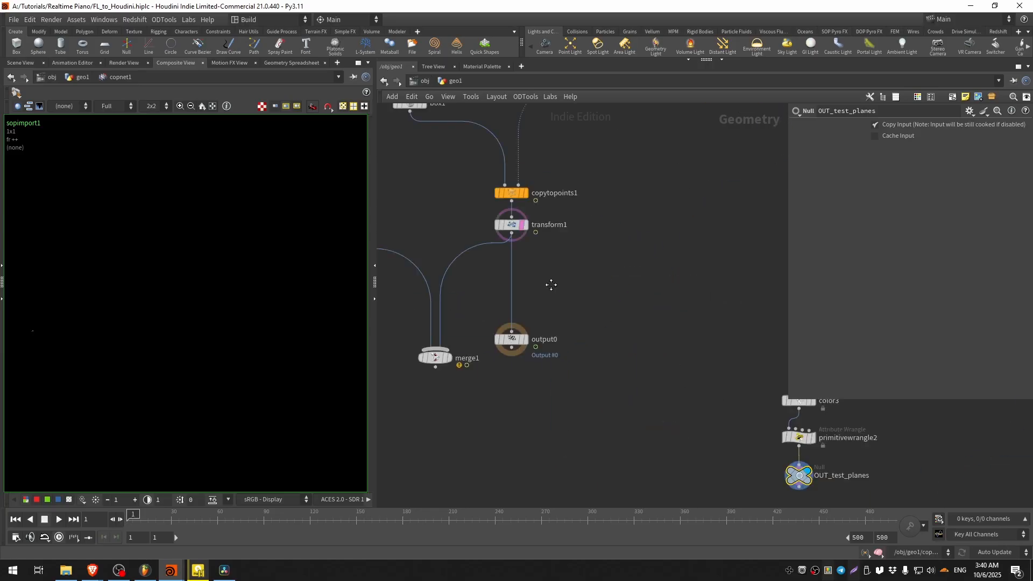
{"action": "scroll", "coordinate": [568, 354], "scroll_direction": "up", "scroll_amount": 2}
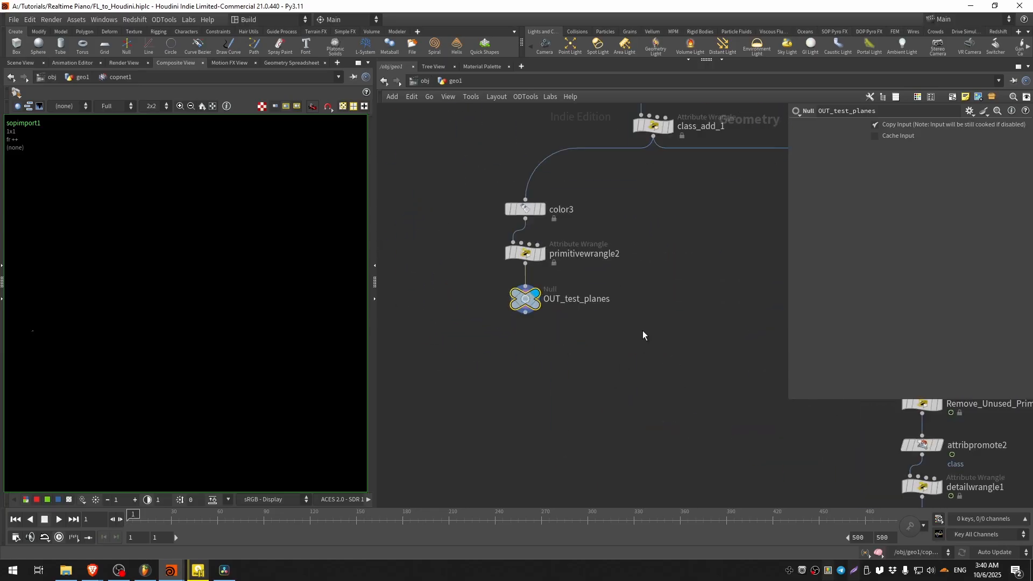
{"action": "double_click", "coordinate": [447, 182]}
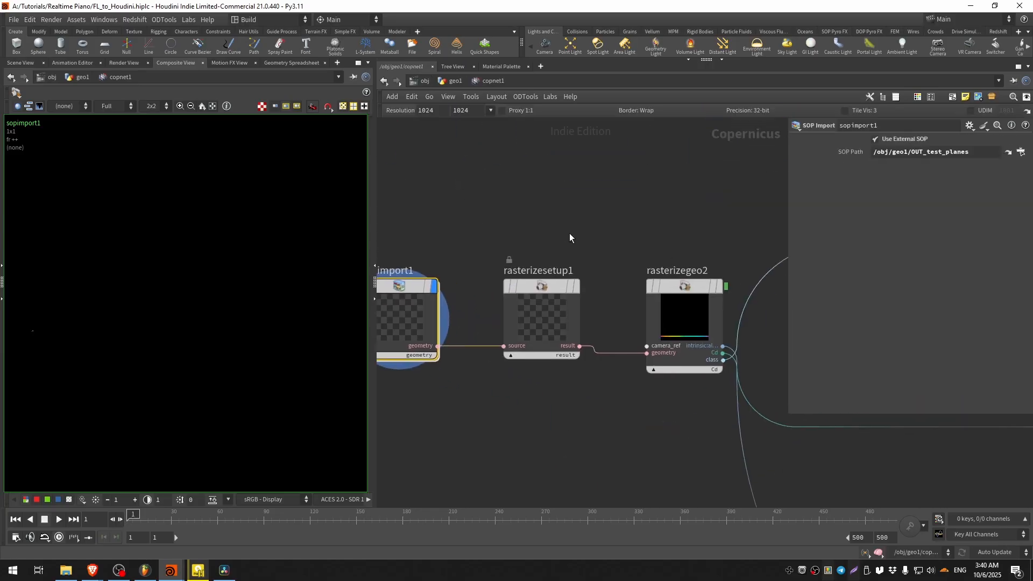
- Display rasterizesetup1 and rasterizegeo2 in turn, show rasterizegeo2's parameters, and frame its whole image in the composite view
{"action": "left_click", "coordinate": [577, 286]}
{"action": "middle_click_drag", "start_coordinate": [720, 290], "coordinate": [649, 276]}
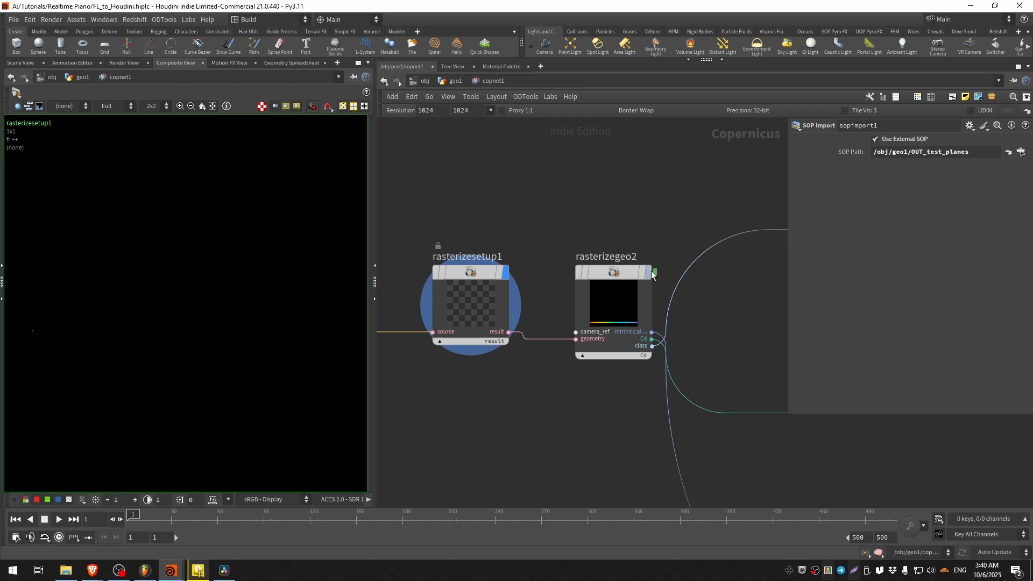
{"action": "left_click", "coordinate": [649, 277]}
{"action": "left_click", "coordinate": [600, 356]}
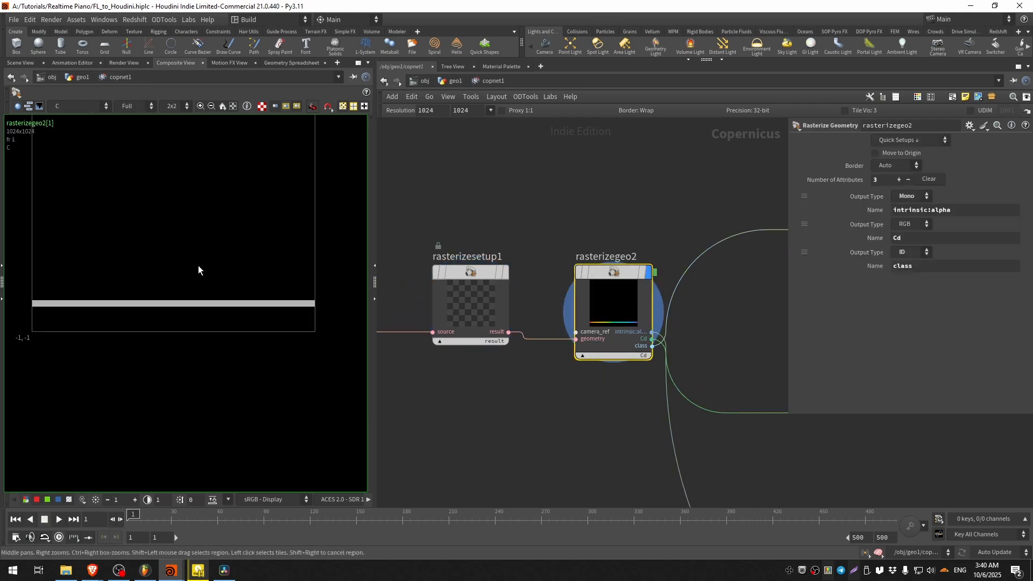
{"action": "key", "text": "h"}
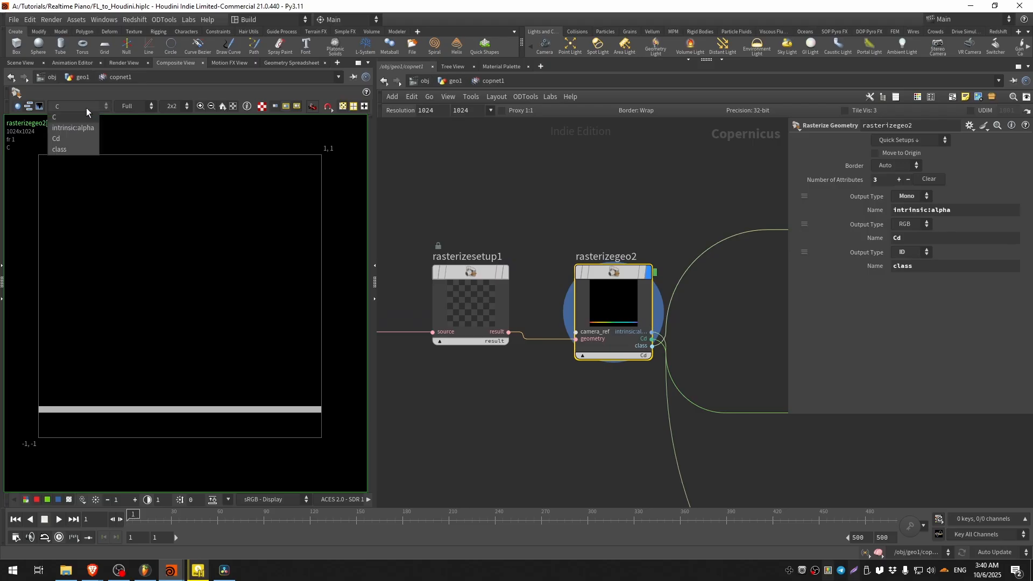
- View rasterizegeo2's Cd layer, followed by its class layer, in the composite view
{"action": "left_click", "coordinate": [86, 107]}
{"action": "left_click", "coordinate": [73, 128]}
{"action": "left_click", "coordinate": [70, 138]}
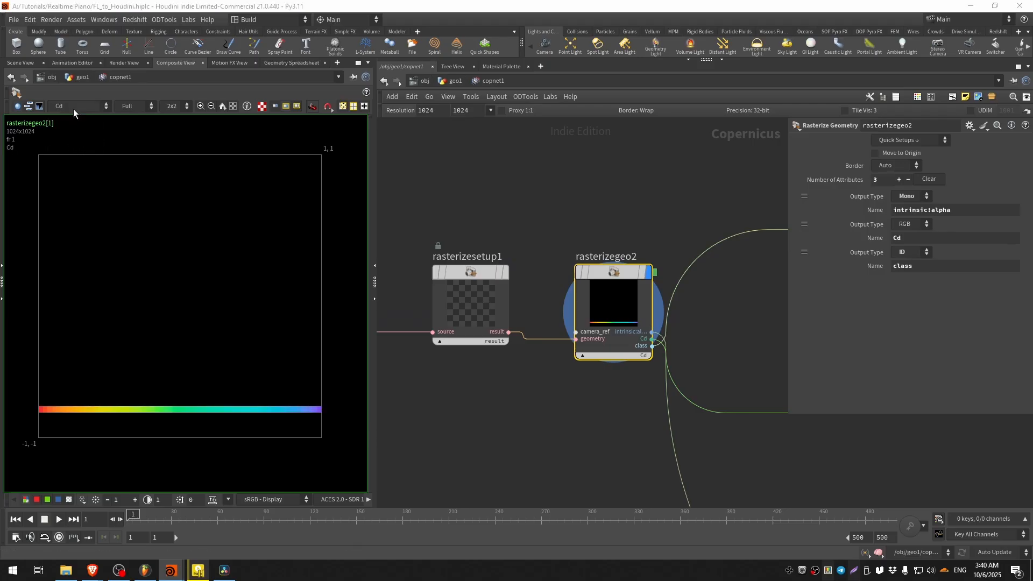
{"action": "left_click", "coordinate": [63, 106]}
{"action": "left_click", "coordinate": [68, 150]}
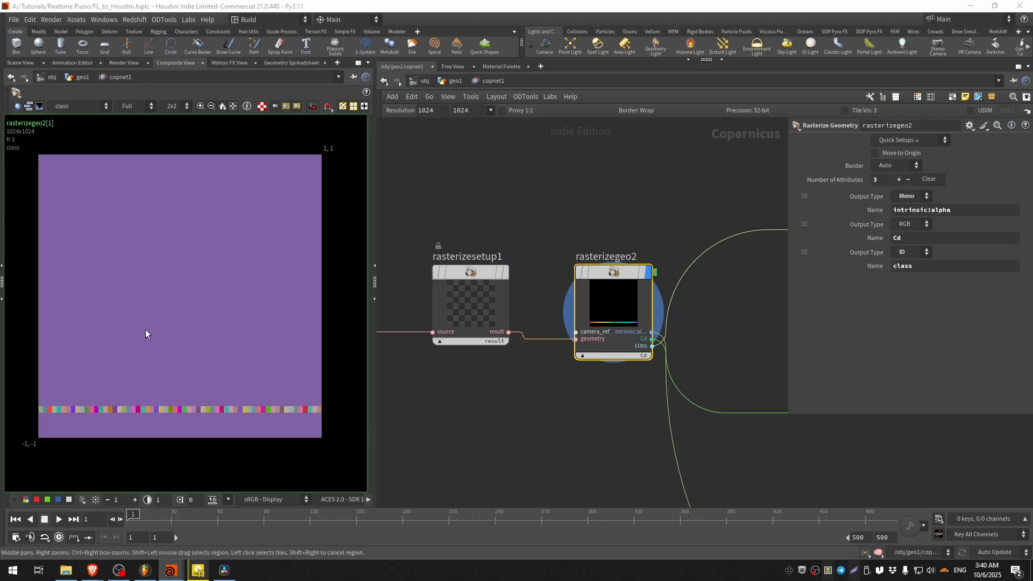
{"action": "middle_click_drag", "start_coordinate": [484, 201], "coordinate": [528, 215]}
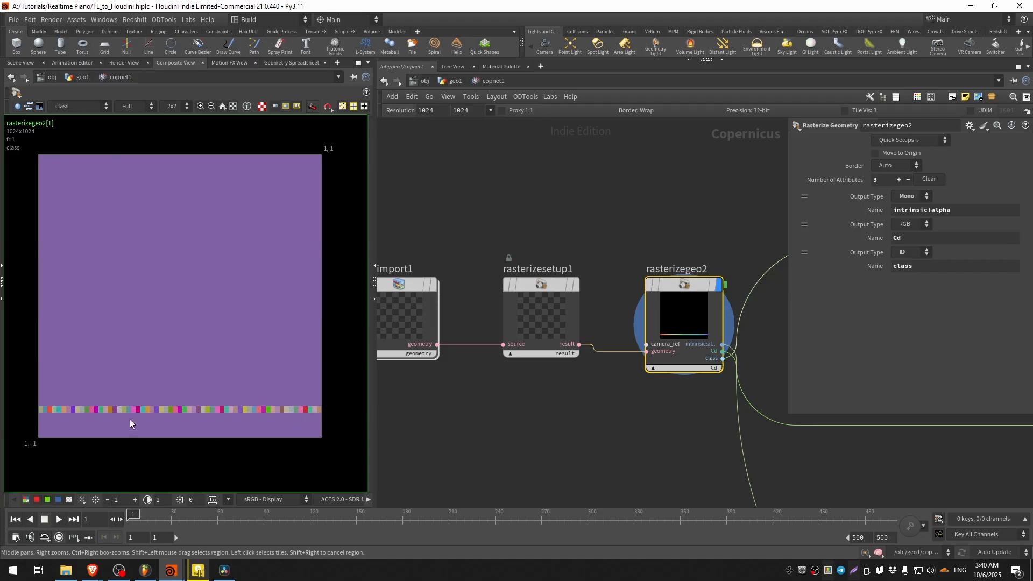
{"action": "middle_click_drag", "start_coordinate": [589, 399], "coordinate": [493, 357]}
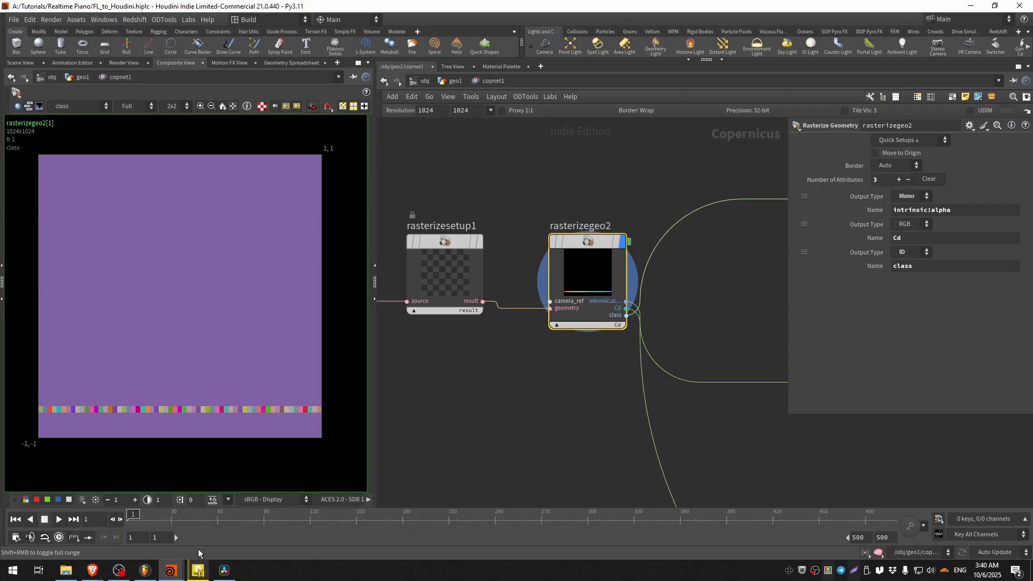
- Bring up the other Houdini window and inspect the running piano simulation from a different angle
{"action": "mouse_move", "coordinate": [170, 574]}
{"action": "left_click", "coordinate": [230, 524]}
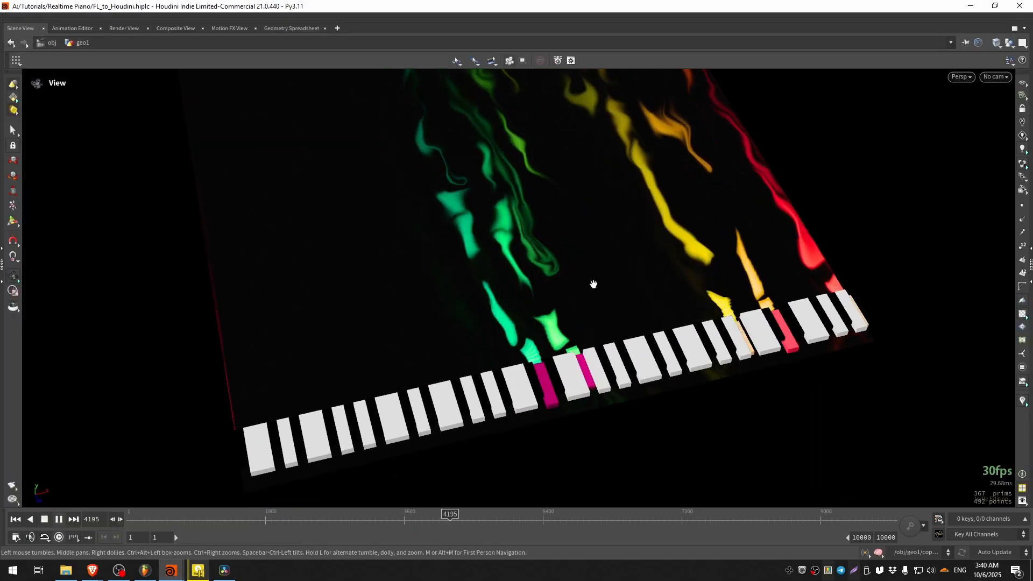
{"action": "left_click_drag", "start_coordinate": [592, 283], "coordinate": [433, 342]}
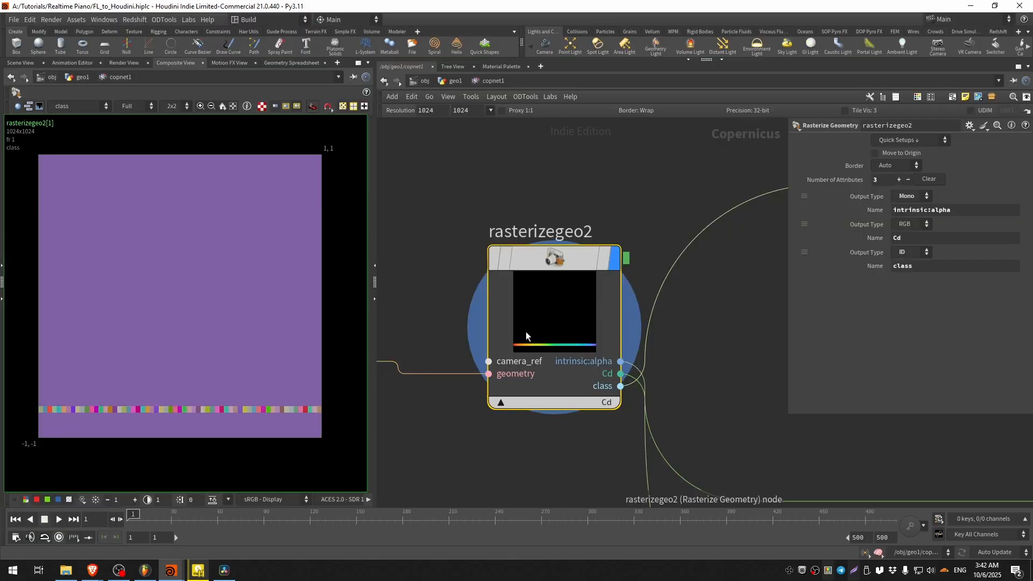
- Trace rasterizegeo2's output wires to idtomask1, multiply1 and the downstream nodes, and come back to rasterizegeo2
{"action": "scroll", "coordinate": [690, 377], "scroll_direction": "down", "scroll_amount": 4}
{"action": "middle_click_drag", "start_coordinate": [780, 384], "coordinate": [512, 288]}
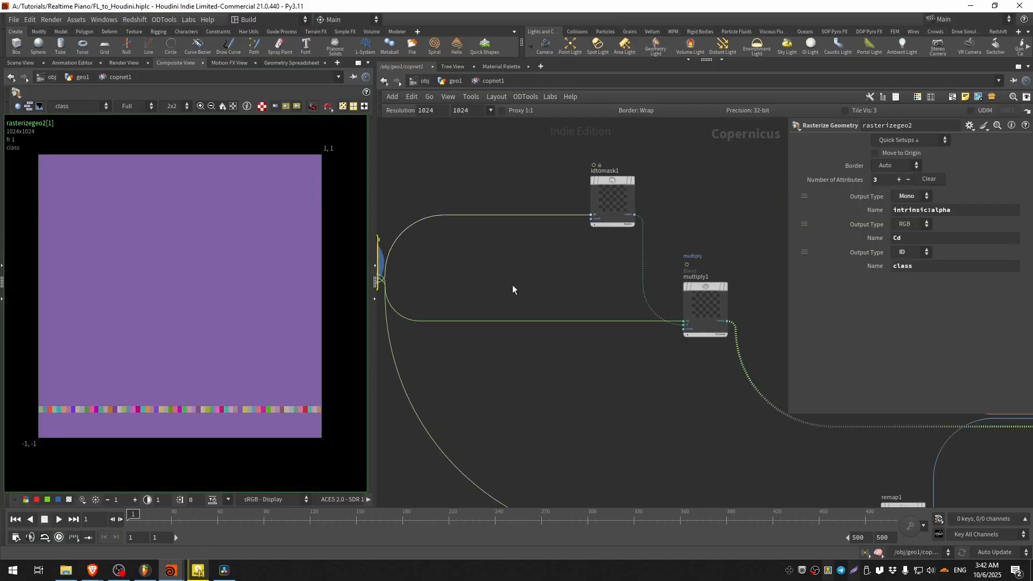
{"action": "scroll", "coordinate": [738, 323], "scroll_direction": "down", "scroll_amount": 3}
{"action": "middle_click_drag", "start_coordinate": [753, 326], "coordinate": [641, 242]}
{"action": "scroll", "coordinate": [597, 269], "scroll_direction": "up", "scroll_amount": 3}
{"action": "scroll", "coordinate": [597, 269], "scroll_direction": "up", "scroll_amount": 4}
{"action": "scroll", "coordinate": [467, 235], "scroll_direction": "down", "scroll_amount": 4}
{"action": "scroll", "coordinate": [640, 242], "scroll_direction": "down", "scroll_amount": 4}
{"action": "middle_click_drag", "start_coordinate": [508, 233], "coordinate": [574, 296]}
{"action": "scroll", "coordinate": [573, 296], "scroll_direction": "up", "scroll_amount": 8}
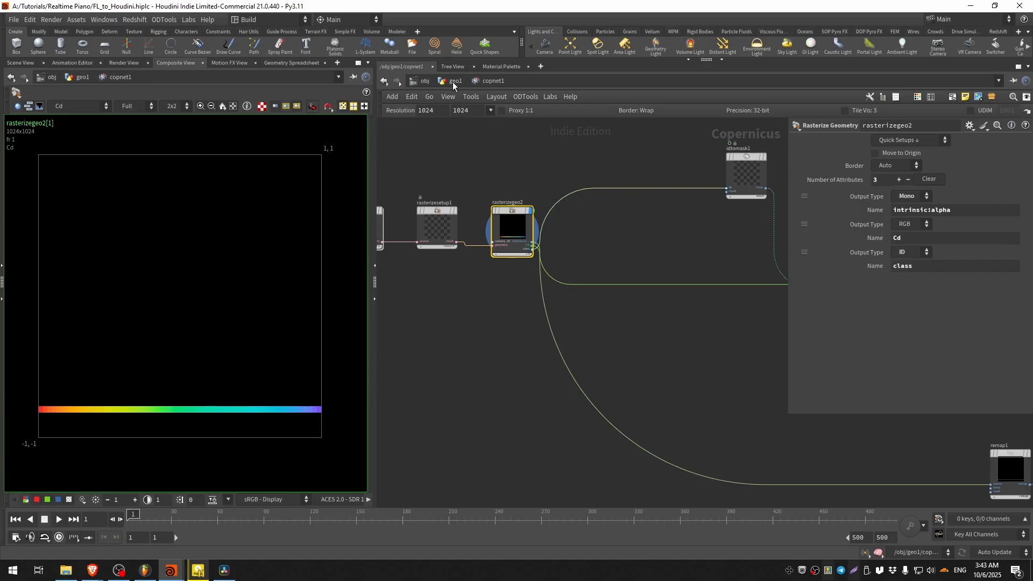
- Go up to the geo1 network, and stop playback in the other Houdini window and minimize it
{"action": "left_click", "coordinate": [453, 86]}
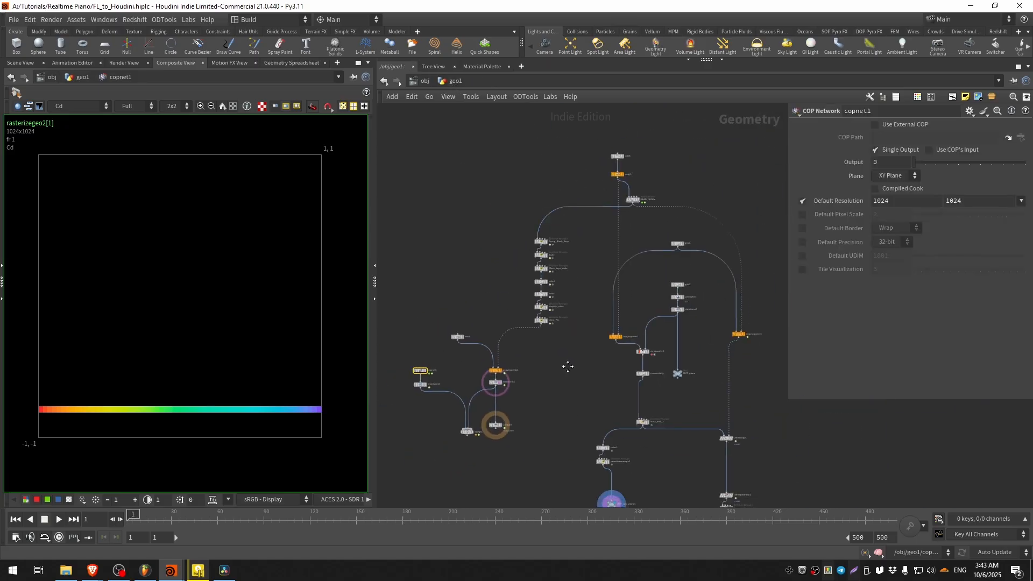
{"action": "middle_click_drag", "start_coordinate": [583, 329], "coordinate": [579, 313]}
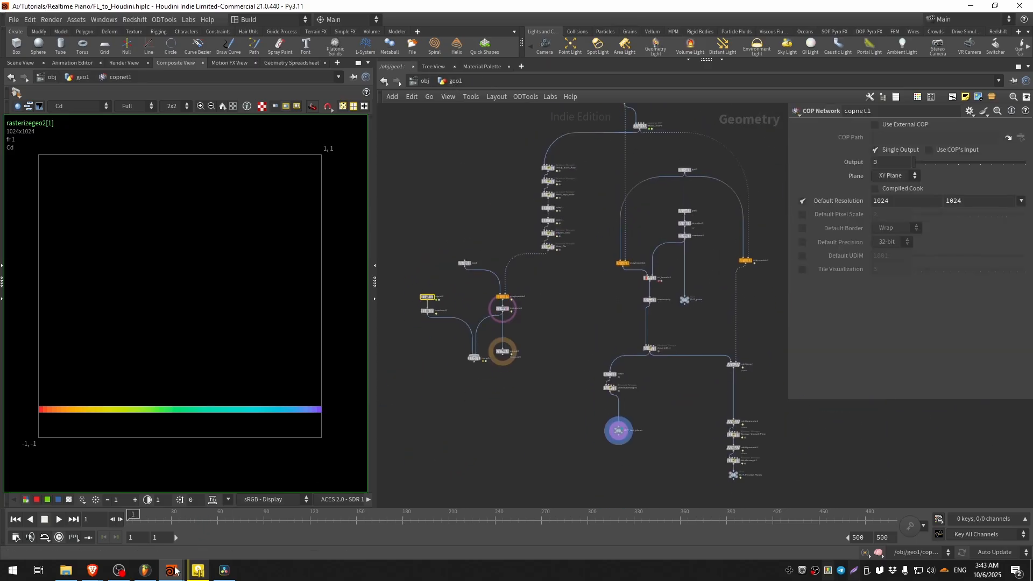
{"action": "mouse_move", "coordinate": [172, 570]}
{"action": "left_click", "coordinate": [240, 526]}
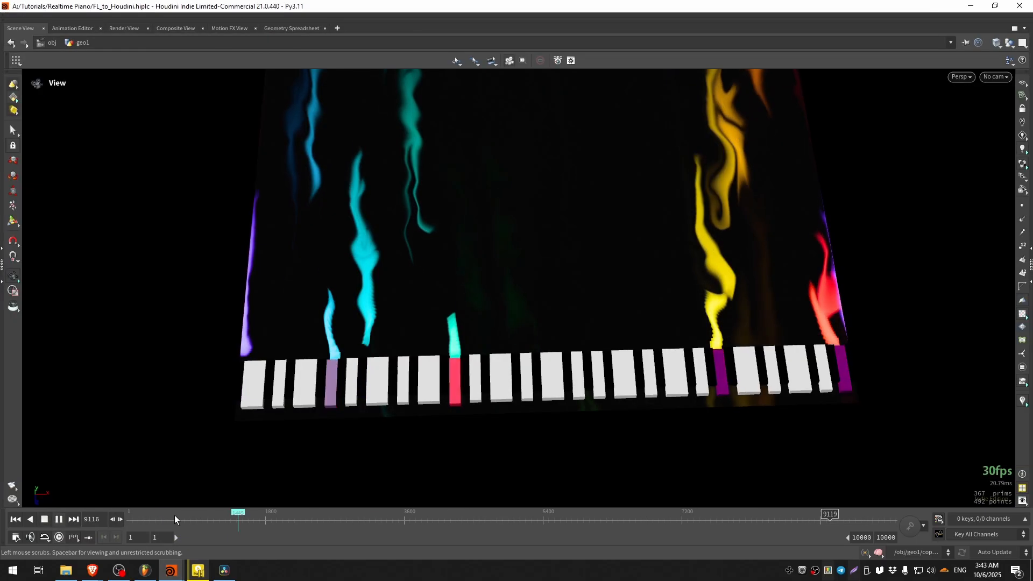
{"action": "left_click", "coordinate": [43, 519]}
{"action": "left_click", "coordinate": [971, 6]}
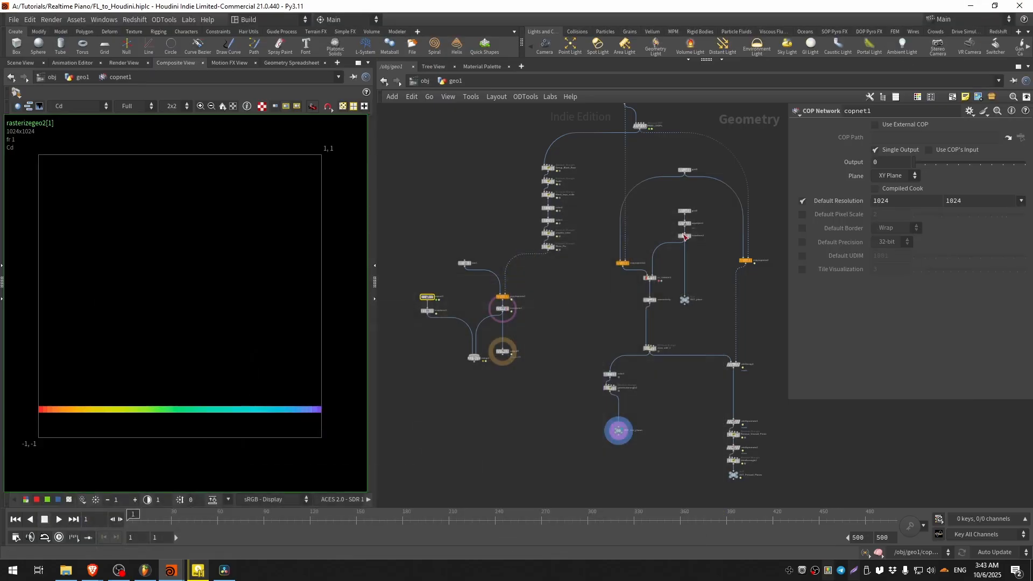
- Place OUT_test_planes directly under primitivewrangle2 and shift the color3 branch further below class_add_1
{"action": "scroll", "coordinate": [651, 443], "scroll_direction": "up", "scroll_amount": 3}
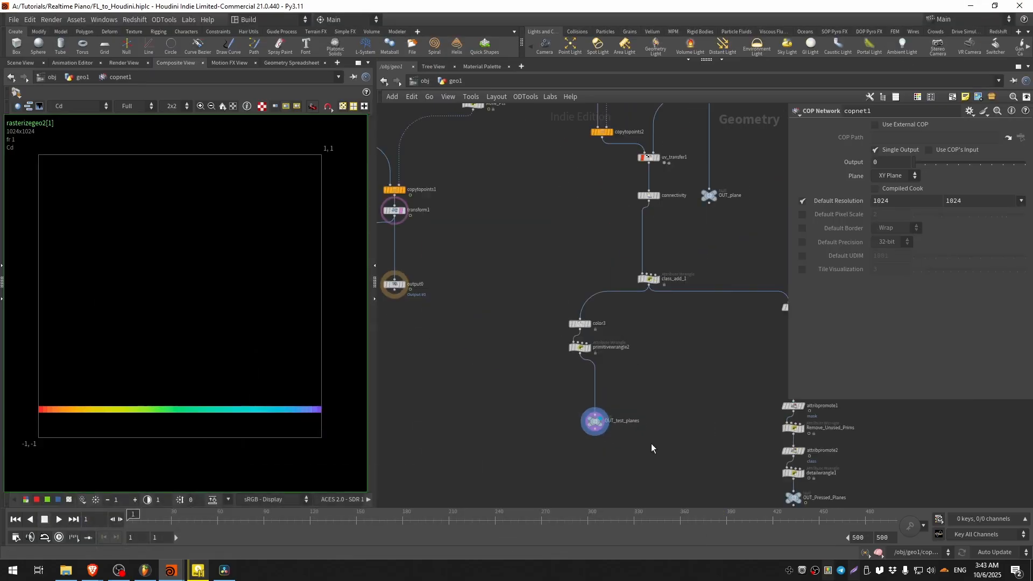
{"action": "left_click_drag", "start_coordinate": [595, 421], "coordinate": [578, 371]}
{"action": "middle_click_drag", "start_coordinate": [687, 354], "coordinate": [608, 403]}
{"action": "left_click_drag", "start_coordinate": [507, 371], "coordinate": [529, 408], "text": "ctrl"}
{"action": "scroll", "coordinate": [751, 217], "scroll_direction": "up", "scroll_amount": 2}
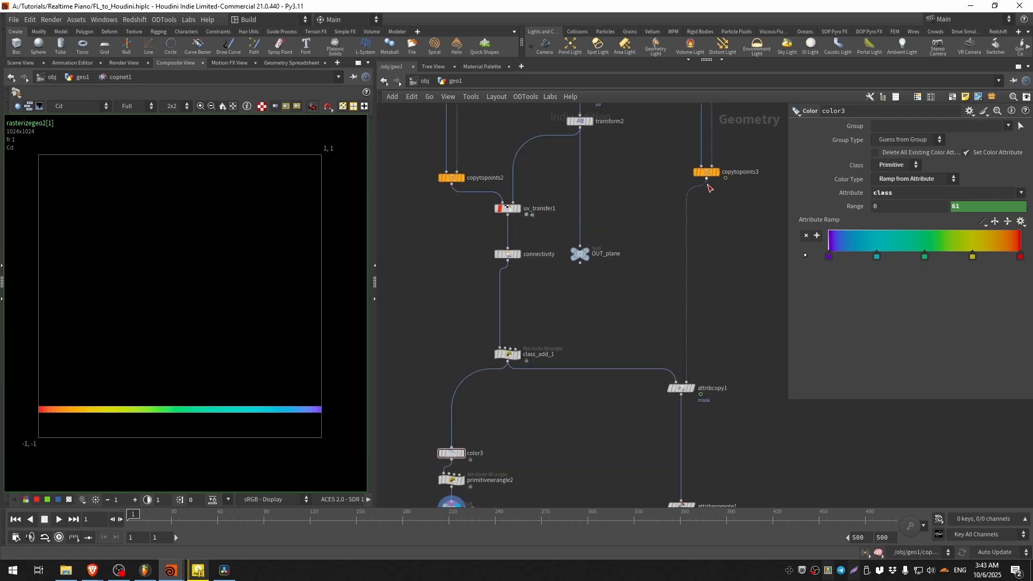
- Wire copytopoints3's output into color3 in place of the class_add_1 connection
{"action": "left_click", "coordinate": [706, 172]}
{"action": "middle_click_drag", "start_coordinate": [723, 211], "coordinate": [686, 186]}
{"action": "scroll", "coordinate": [664, 430], "scroll_direction": "down", "scroll_amount": 1}
{"action": "scroll", "coordinate": [668, 275], "scroll_direction": "up", "scroll_amount": 2}
{"action": "left_click", "coordinate": [674, 157]}
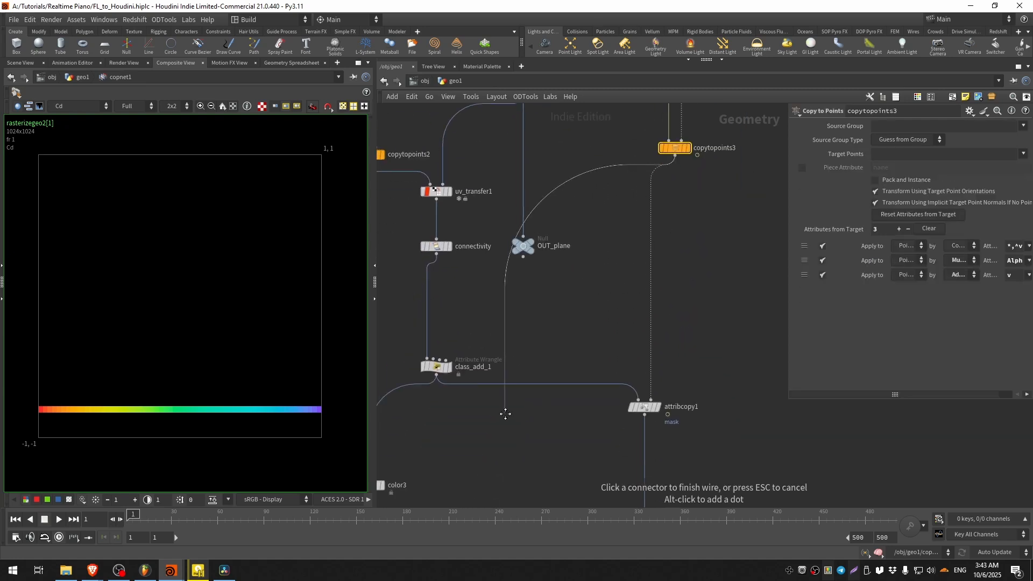
{"action": "middle_click_drag", "start_coordinate": [505, 413], "coordinate": [671, 333]}
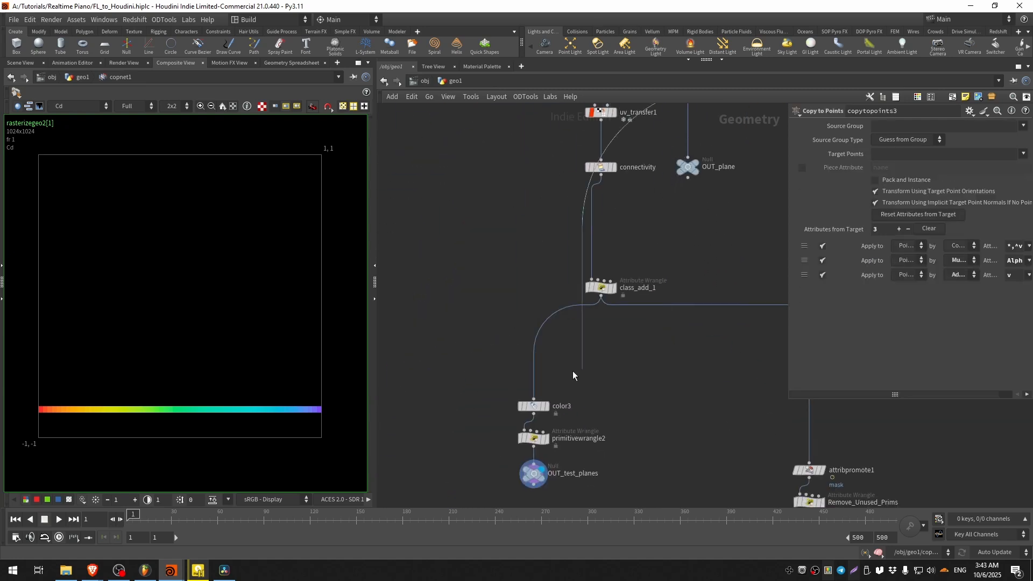
{"action": "left_click", "coordinate": [538, 372]}
{"action": "scroll", "coordinate": [544, 400], "scroll_direction": "up", "scroll_amount": 2}
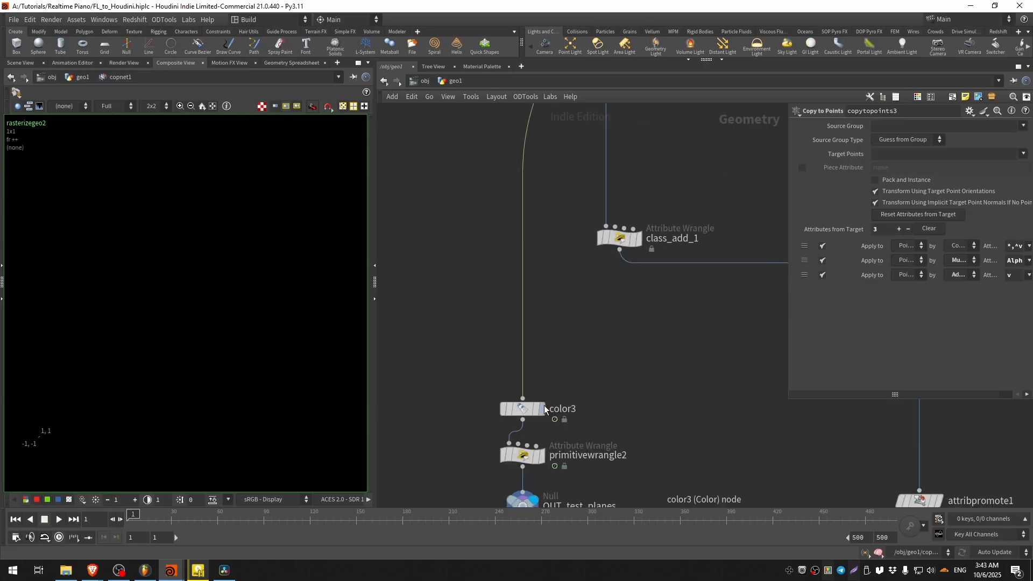
{"action": "middle_click_drag", "start_coordinate": [574, 412], "coordinate": [574, 343]}
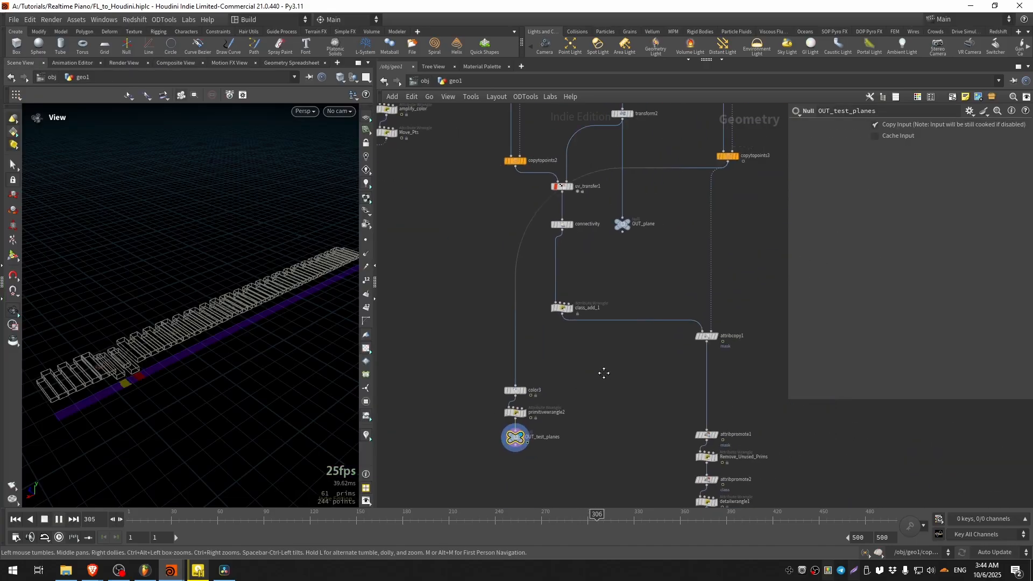
- Insert a Group Expression node on the wire between copytopoints3 and color3
{"action": "middle_click_drag", "start_coordinate": [602, 369], "coordinate": [597, 376]}
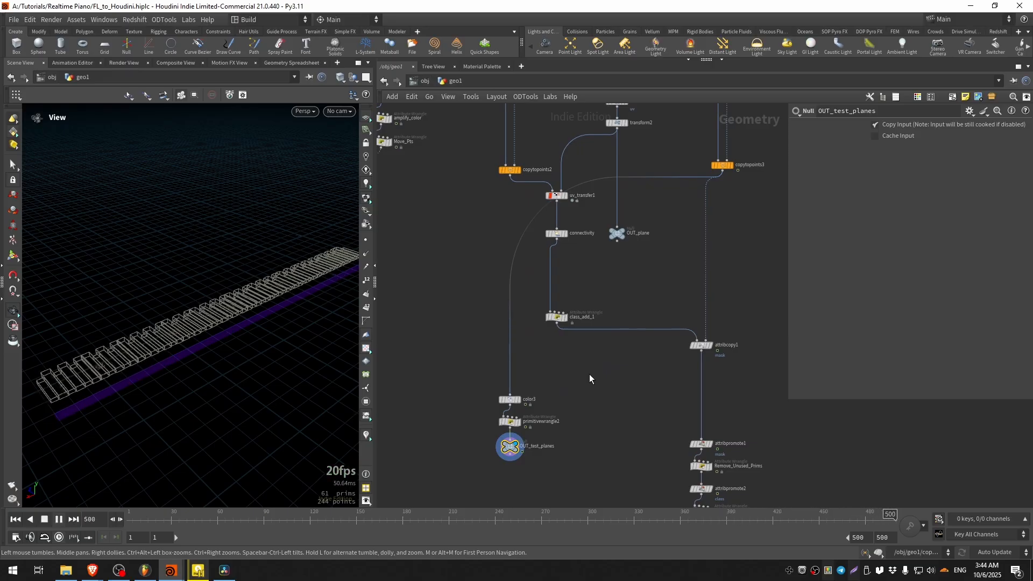
{"action": "key", "text": "Tab"}
{"action": "key", "text": "Escape"}
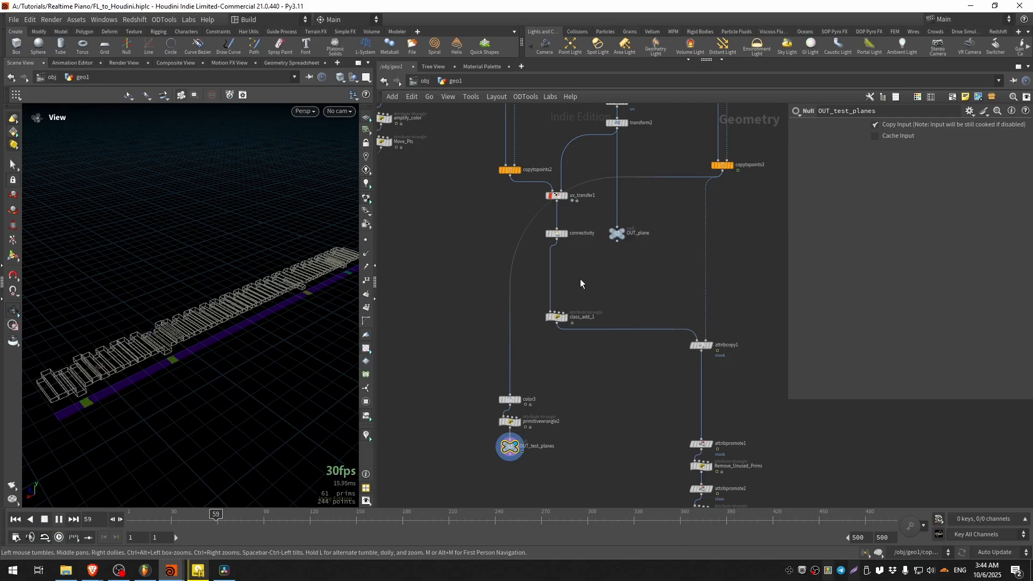
{"action": "key", "text": "Tab"}
{"action": "type", "text": "group"}
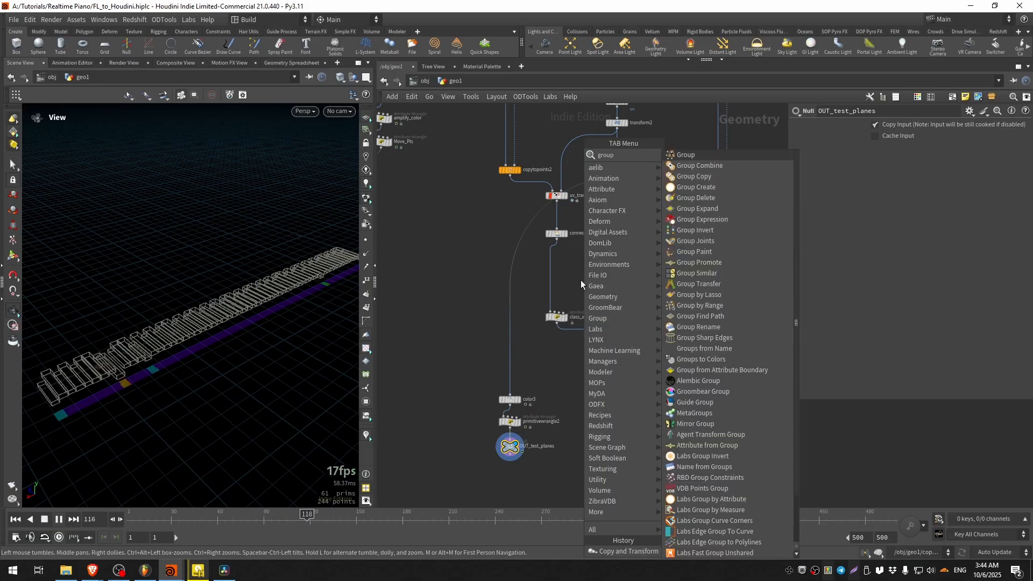
{"action": "left_click", "coordinate": [699, 220]}
{"action": "left_click", "coordinate": [508, 295]}
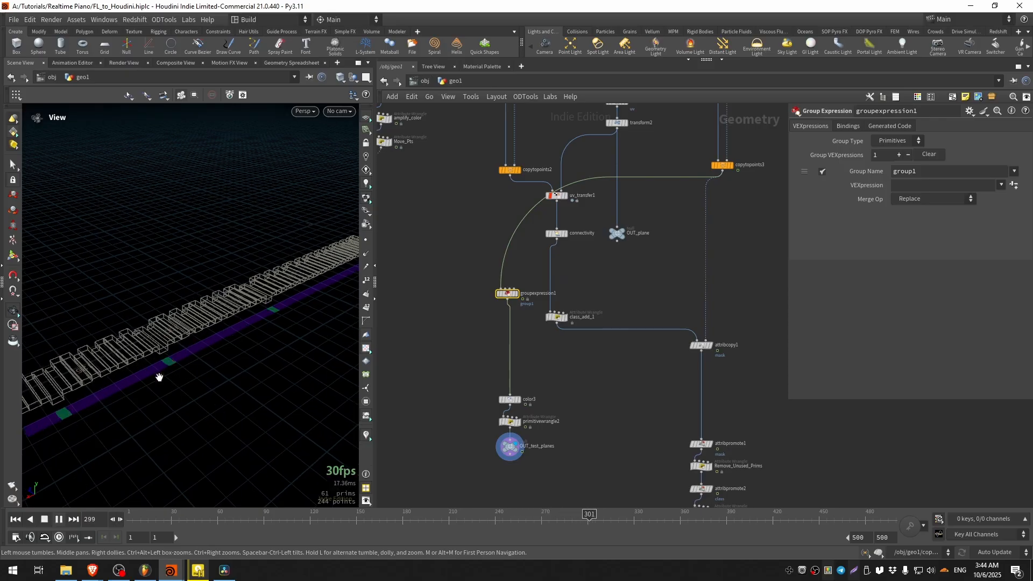
{"action": "scroll", "coordinate": [522, 300], "scroll_direction": "up", "scroll_amount": 3}
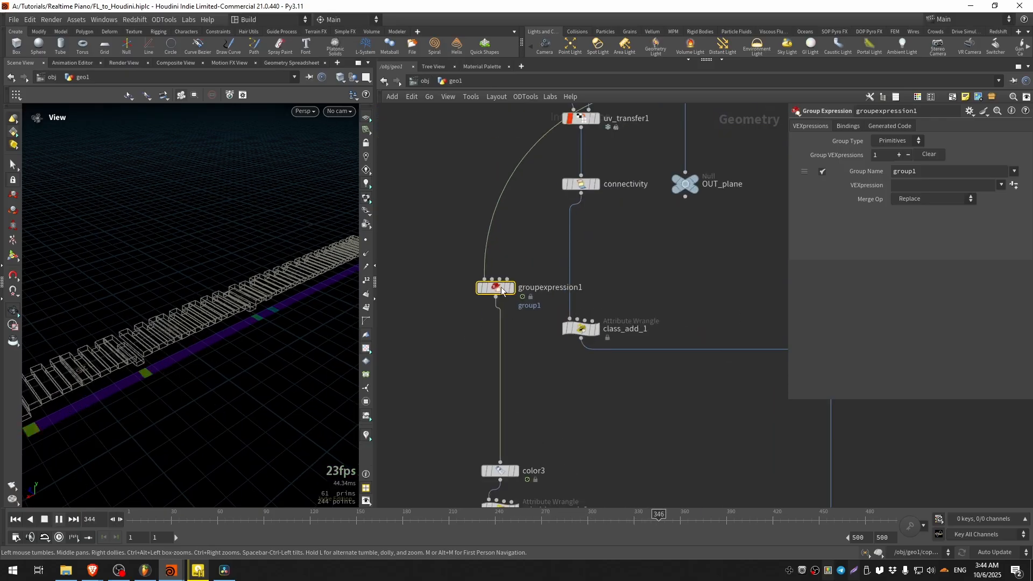
{"action": "double_click", "coordinate": [932, 171]}
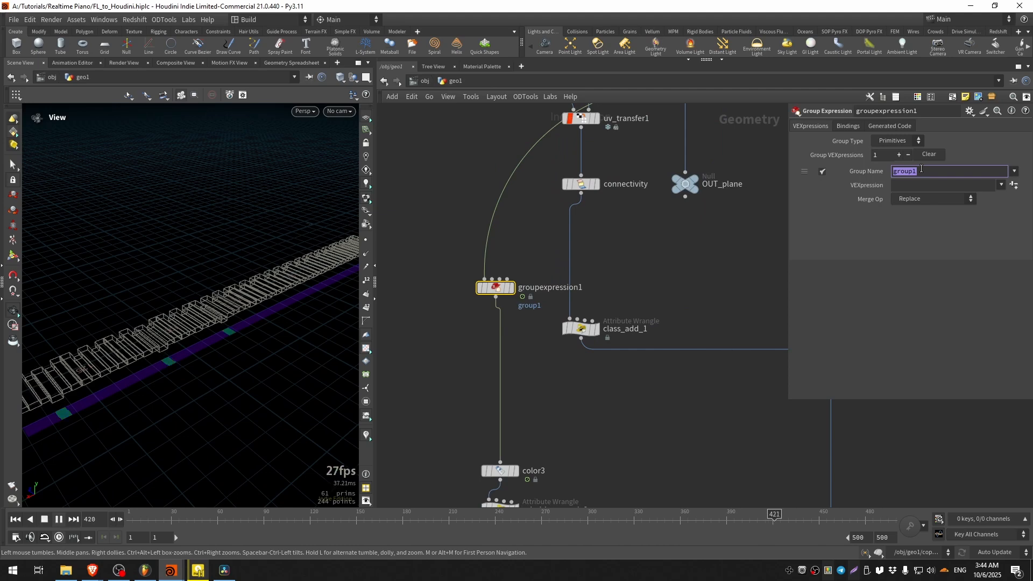
{"action": "type", "text": "del"}
{"action": "key", "text": "Return"}
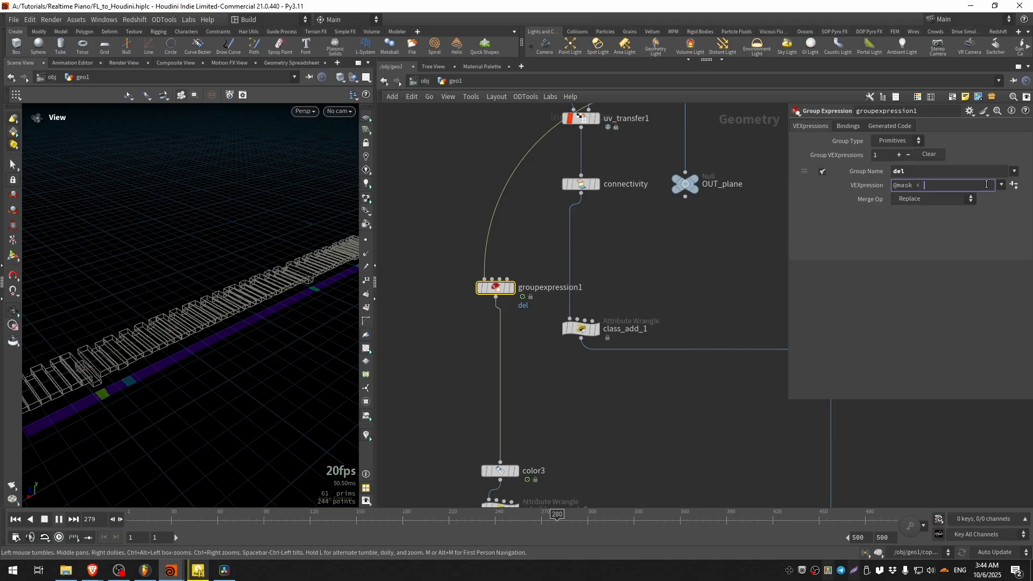
{"action": "key", "text": "Return"}
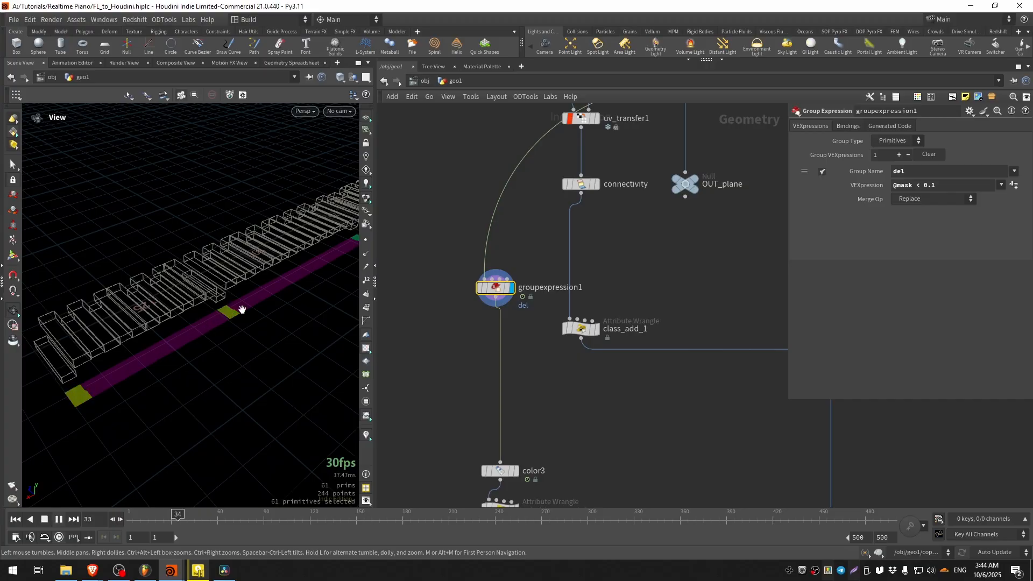
- Insert a Blast node between groupexpression1 and color3
{"action": "key", "text": "Tab"}
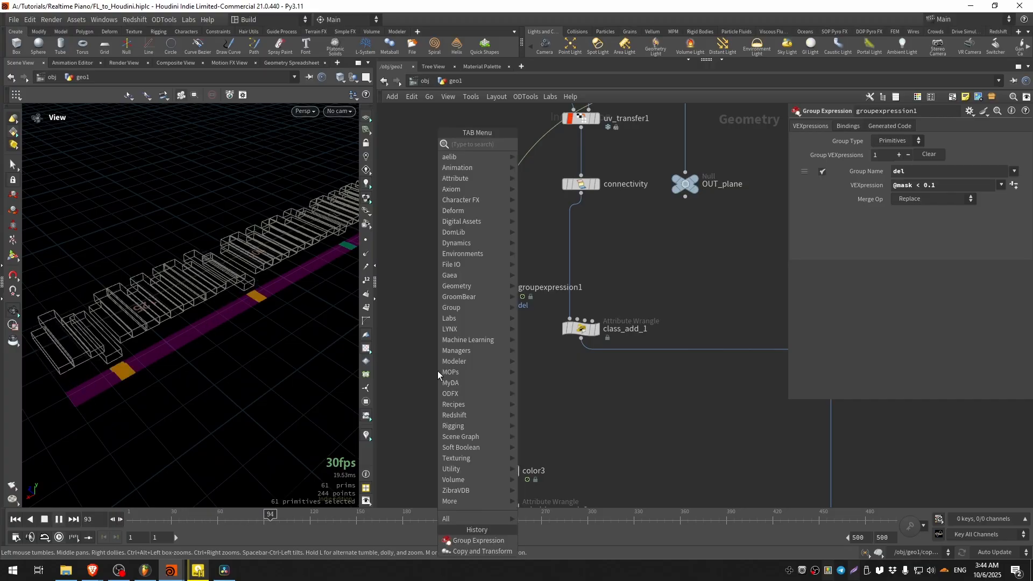
{"action": "type", "text": "bla"}
{"action": "key", "text": "Return"}
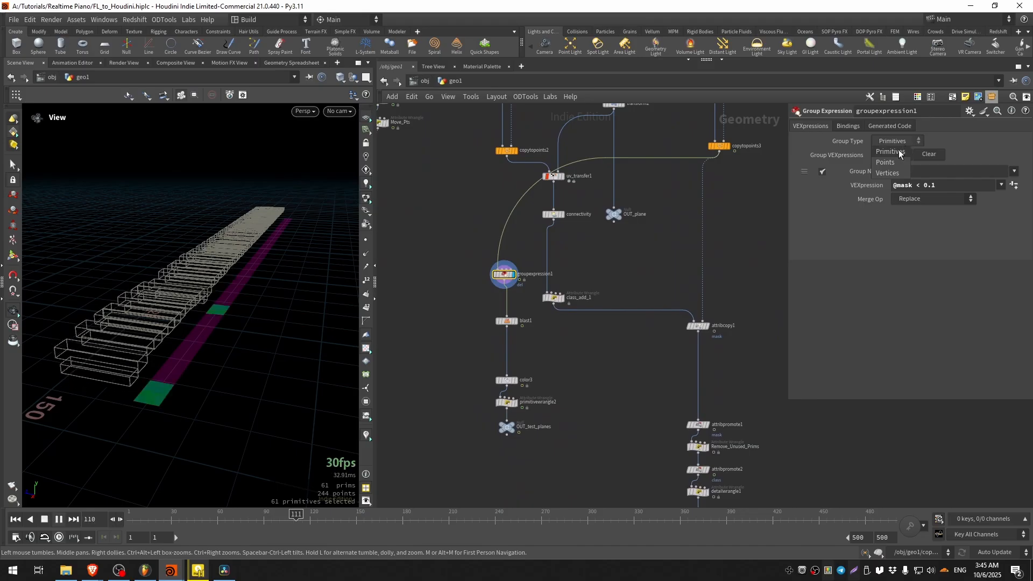
- Set groupexpression1's group type to Points and check the grouped points on the key planes
{"action": "left_click", "coordinate": [887, 162]}
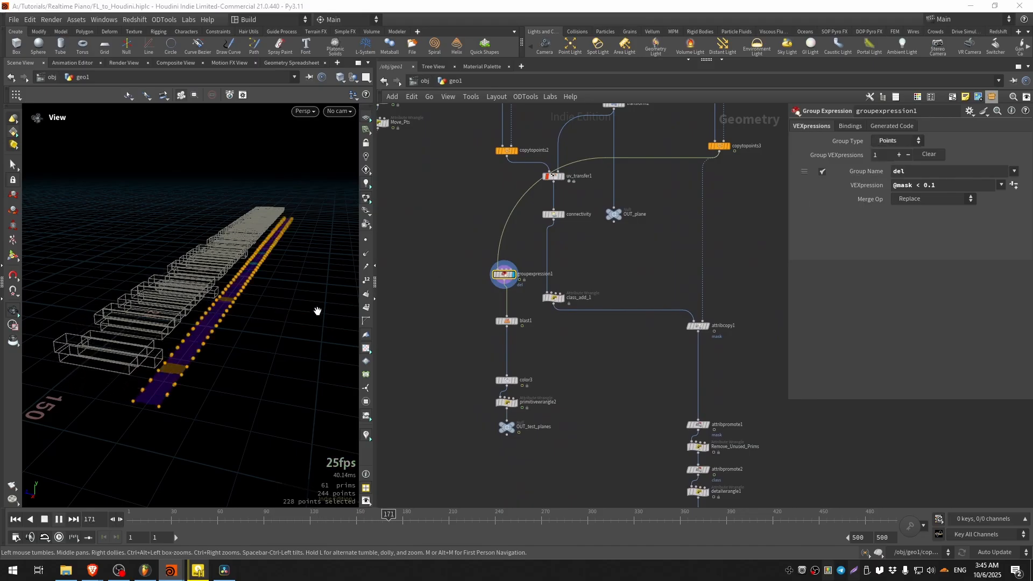
{"action": "scroll", "coordinate": [529, 297], "scroll_direction": "up", "scroll_amount": 3}
{"action": "left_click_drag", "start_coordinate": [275, 312], "coordinate": [210, 357]}
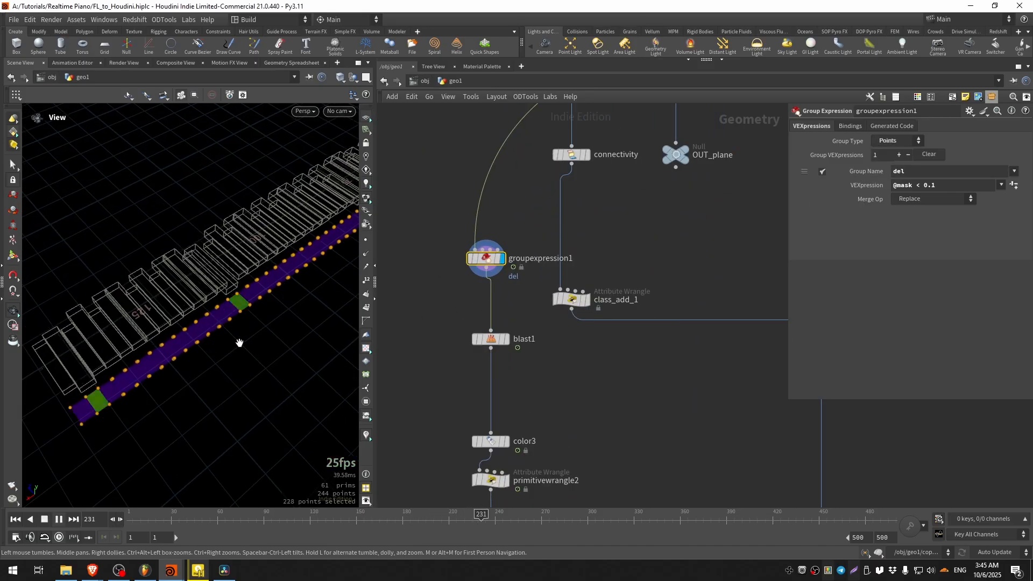
{"action": "scroll", "coordinate": [486, 342], "scroll_direction": "up", "scroll_amount": 3}
- Display blast1, set its group to del, and check the remaining pressed-key planes in the scene view
{"action": "left_click", "coordinate": [515, 338]}
{"action": "left_click", "coordinate": [491, 337]}
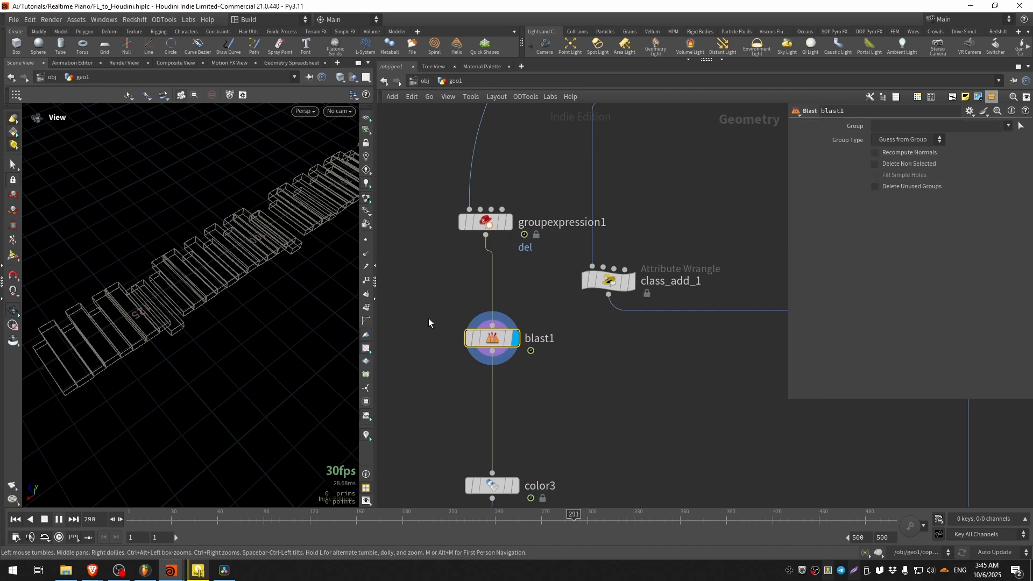
{"action": "left_click", "coordinate": [1008, 125]}
{"action": "left_click", "coordinate": [925, 137]}
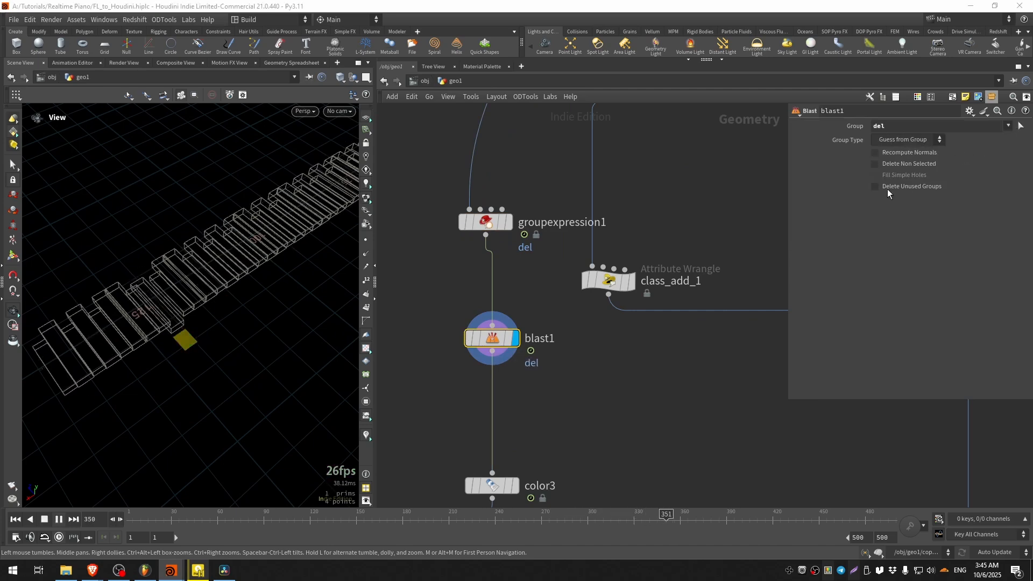
{"action": "scroll", "coordinate": [225, 307], "scroll_direction": "down", "scroll_amount": 3}
{"action": "left_click_drag", "start_coordinate": [225, 308], "coordinate": [176, 322]}
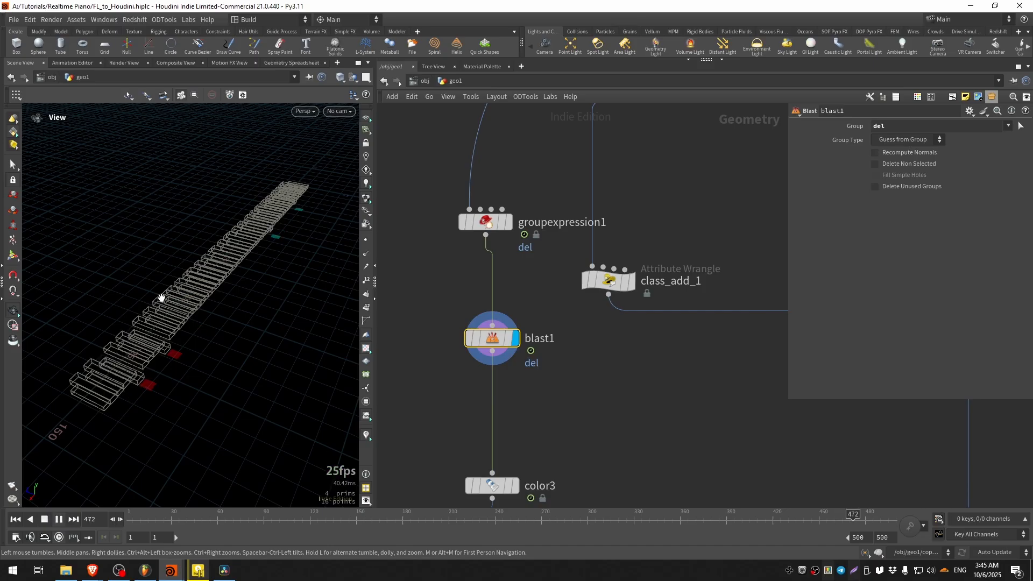
- Display color3 below blast1 and show its parameters
{"action": "middle_click_drag", "start_coordinate": [613, 363], "coordinate": [651, 233]}
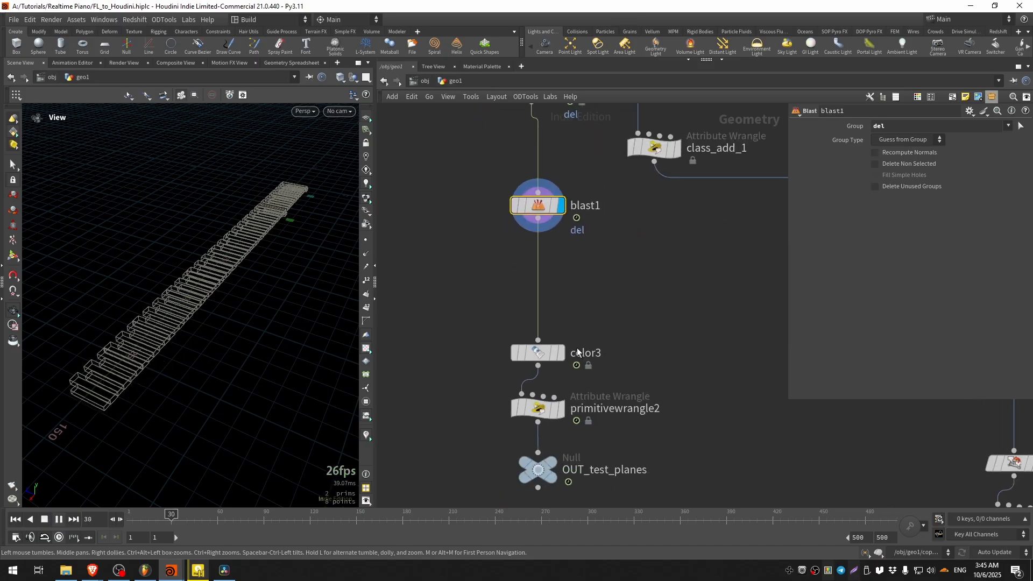
{"action": "left_click", "coordinate": [561, 354]}
{"action": "left_click", "coordinate": [511, 363]}
{"action": "scroll", "coordinate": [511, 363], "scroll_direction": "down", "scroll_amount": 3}
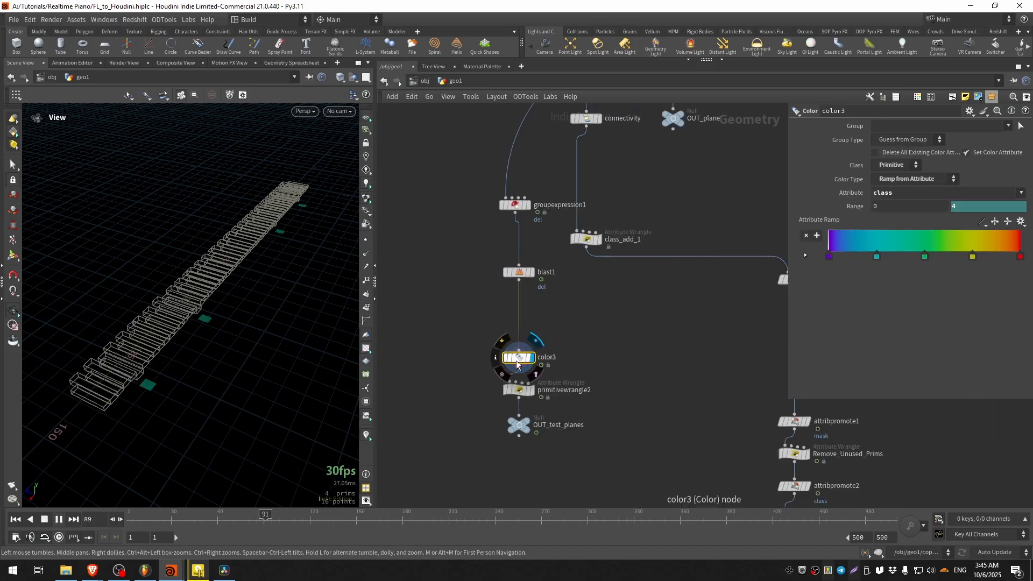
- Duplicate the connectivity node and insert the copy between blast1 and color3
{"action": "left_click", "coordinate": [497, 359]}
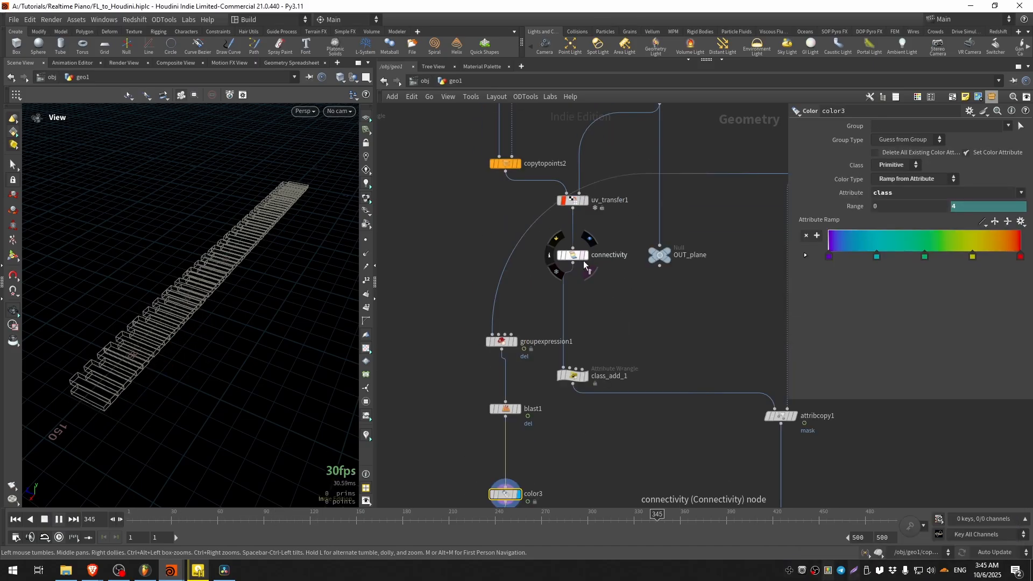
{"action": "left_click_drag", "start_coordinate": [580, 257], "coordinate": [592, 440], "text": "alt"}
{"action": "middle_click_drag", "start_coordinate": [646, 466], "coordinate": [667, 373]}
{"action": "left_click_drag", "start_coordinate": [617, 343], "coordinate": [529, 371]}
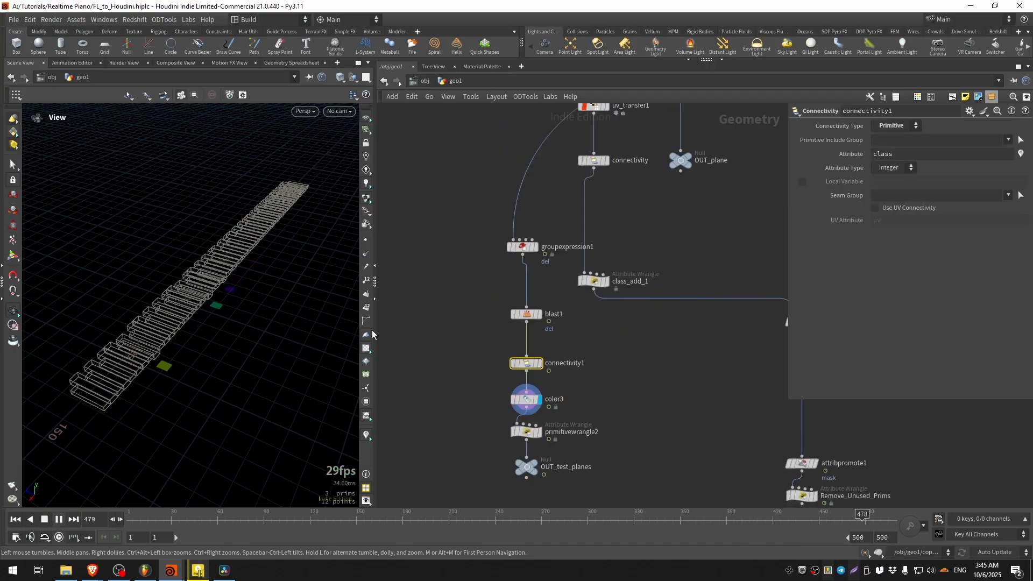
{"action": "middle_click_drag", "start_coordinate": [536, 404], "coordinate": [601, 316]}
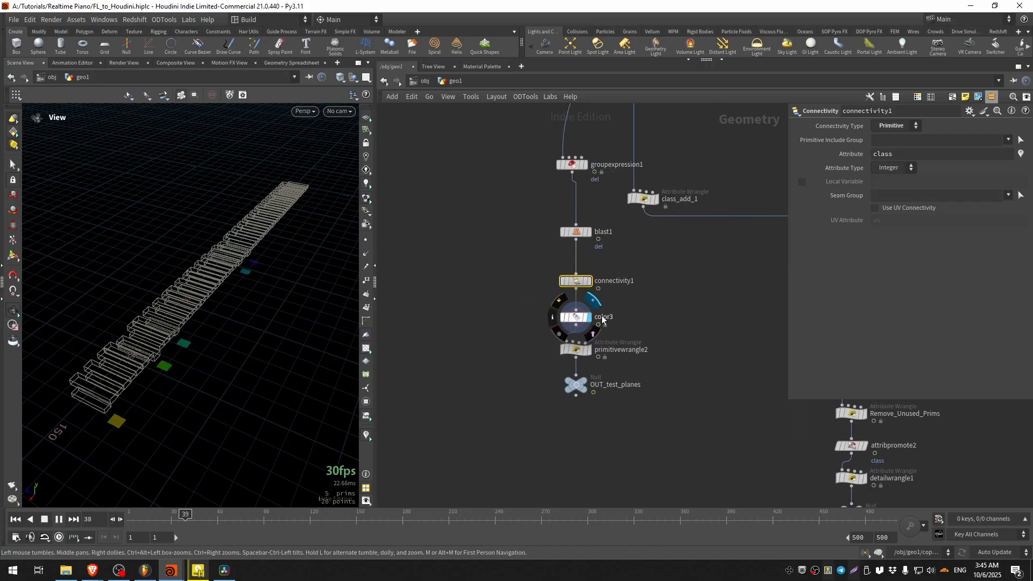
- Display the OUT_test_planes null and step back up the chain to connectivity1
{"action": "scroll", "coordinate": [602, 316], "scroll_direction": "up", "scroll_amount": 3}
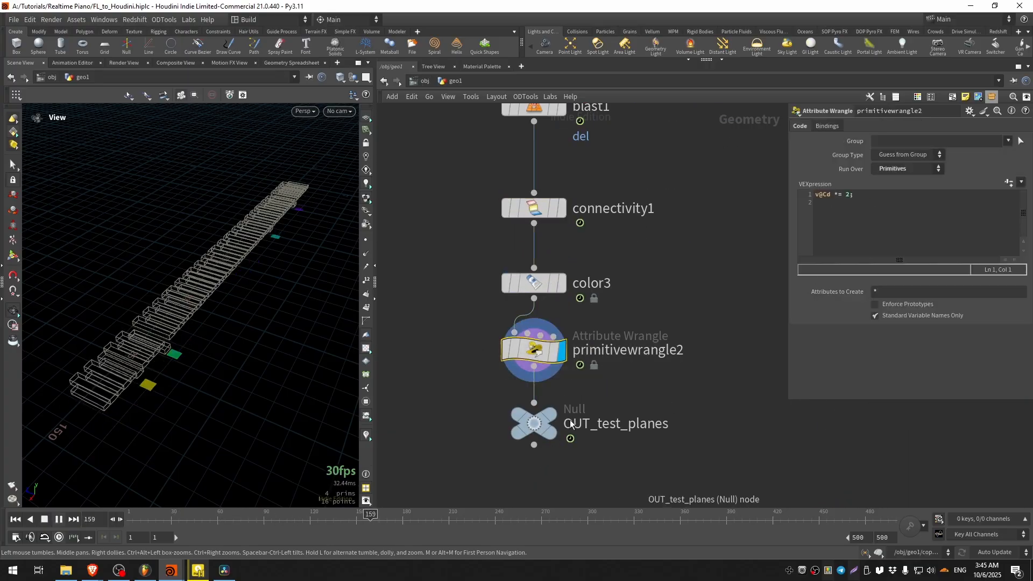
{"action": "left_click", "coordinate": [550, 424]}
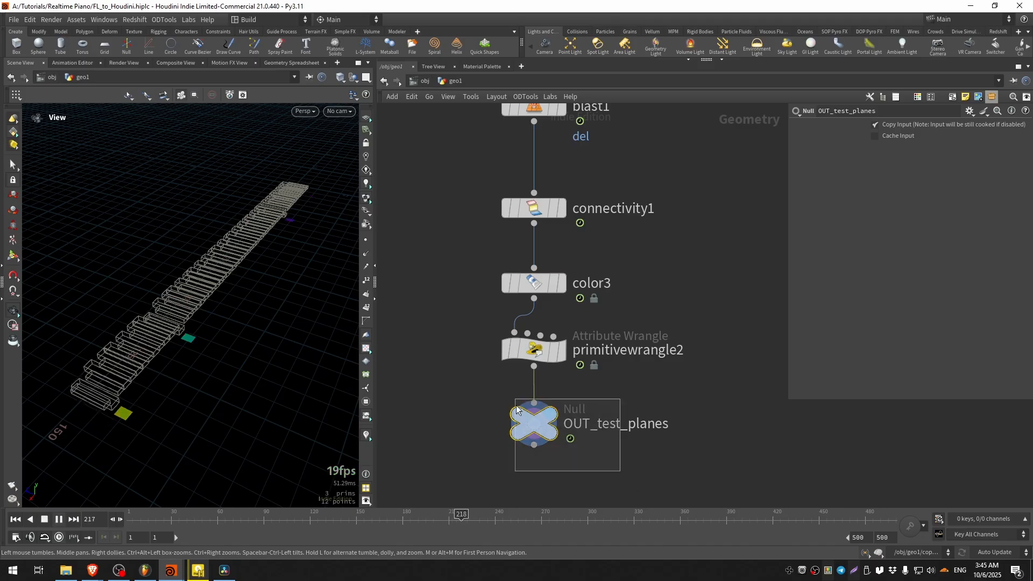
{"action": "left_click_drag", "start_coordinate": [569, 469], "coordinate": [442, 395]}
{"action": "key", "text": "Up"}
{"action": "key", "text": "Up"}
{"action": "key", "text": "Up"}
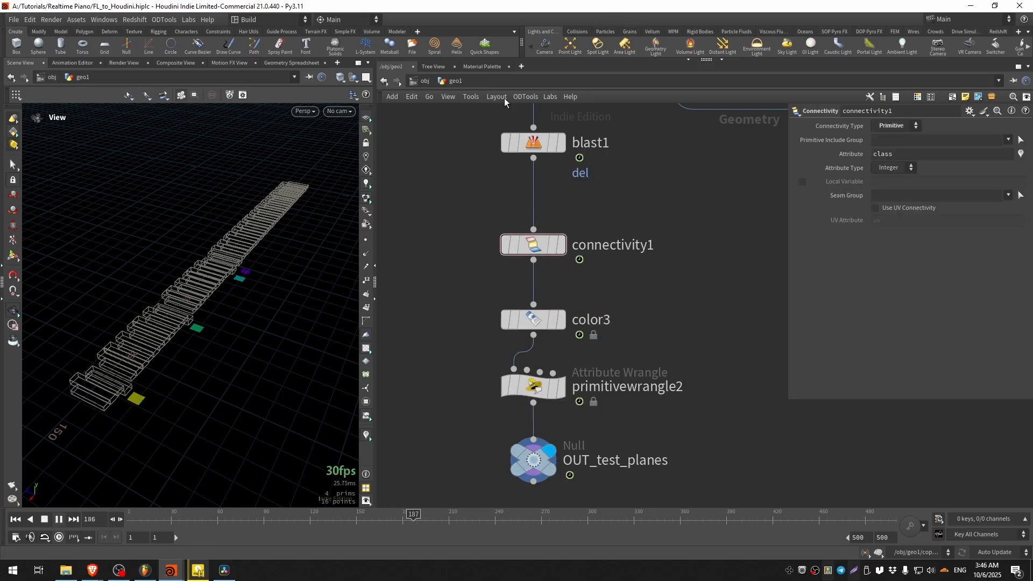
- Inspect copnet1 in the composite view, display sopimport1 and jump to its source node OUT_test_planes
{"action": "key", "text": "h"}
{"action": "scroll", "coordinate": [443, 237], "scroll_direction": "up", "scroll_amount": 4}
{"action": "double_click", "coordinate": [526, 266]}
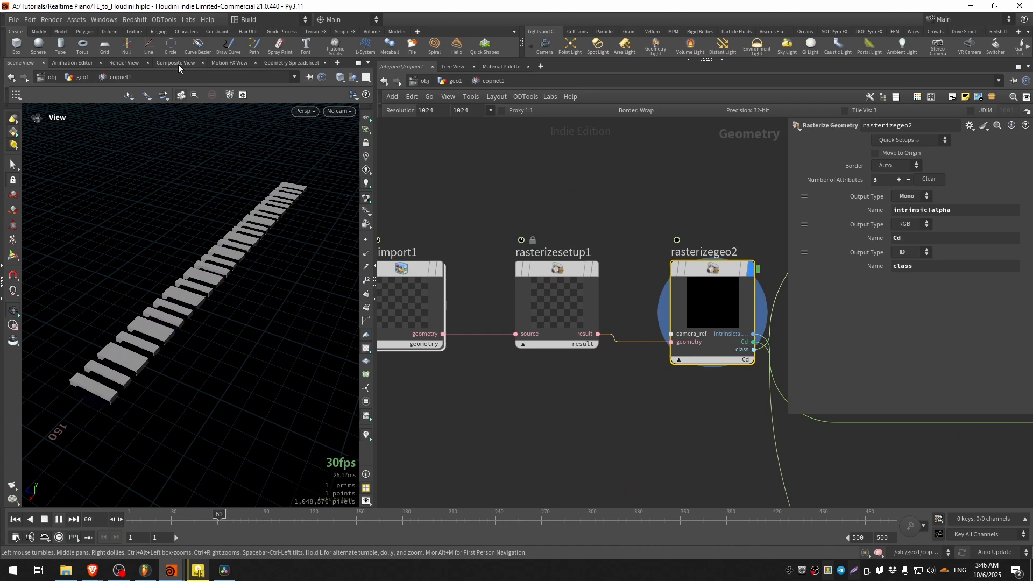
{"action": "left_click", "coordinate": [177, 63]}
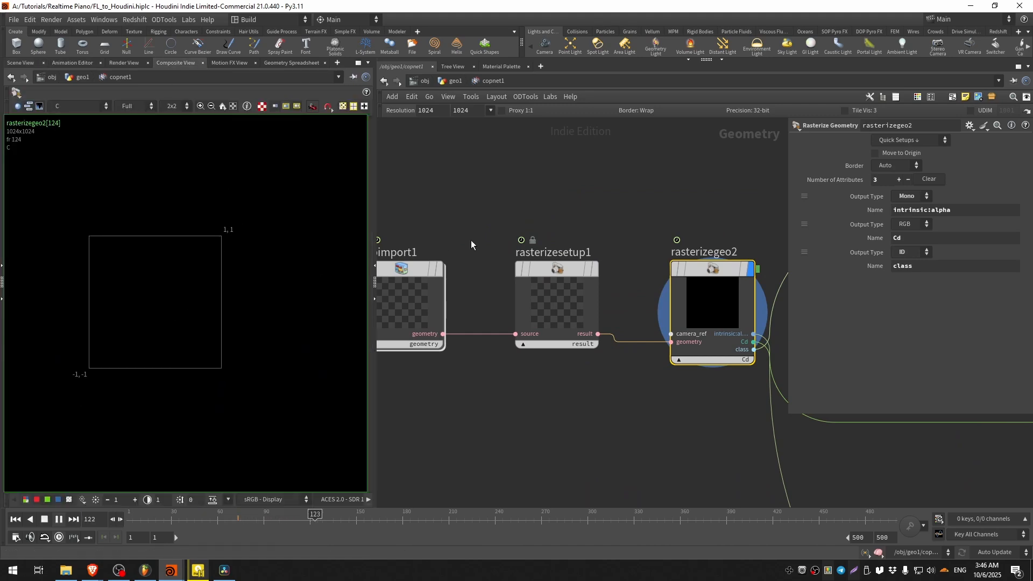
{"action": "scroll", "coordinate": [470, 240], "scroll_direction": "up", "scroll_amount": 2}
{"action": "left_click", "coordinate": [478, 260]}
{"action": "left_click", "coordinate": [432, 370]}
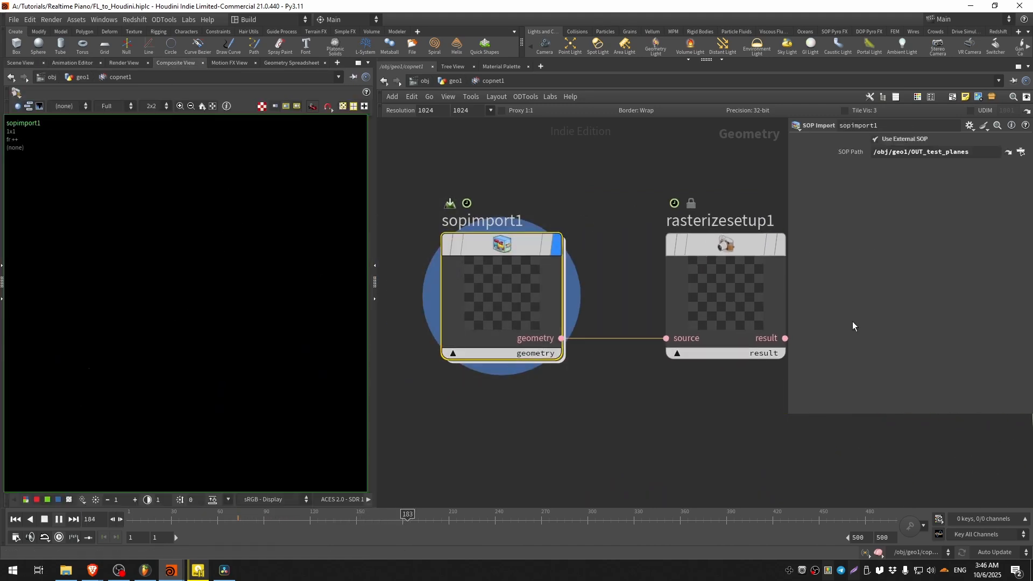
{"action": "left_click", "coordinate": [1009, 153]}
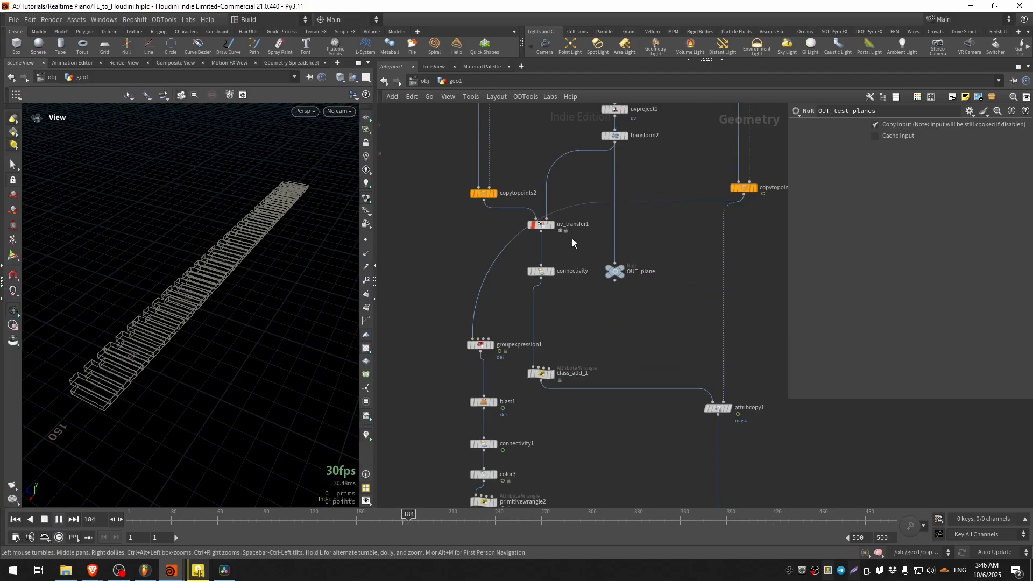
- Duplicate uv_transfer1, insert the copy above groupexpression1, and connect transform2 to its second input
{"action": "scroll", "coordinate": [572, 238], "scroll_direction": "up", "scroll_amount": 2}
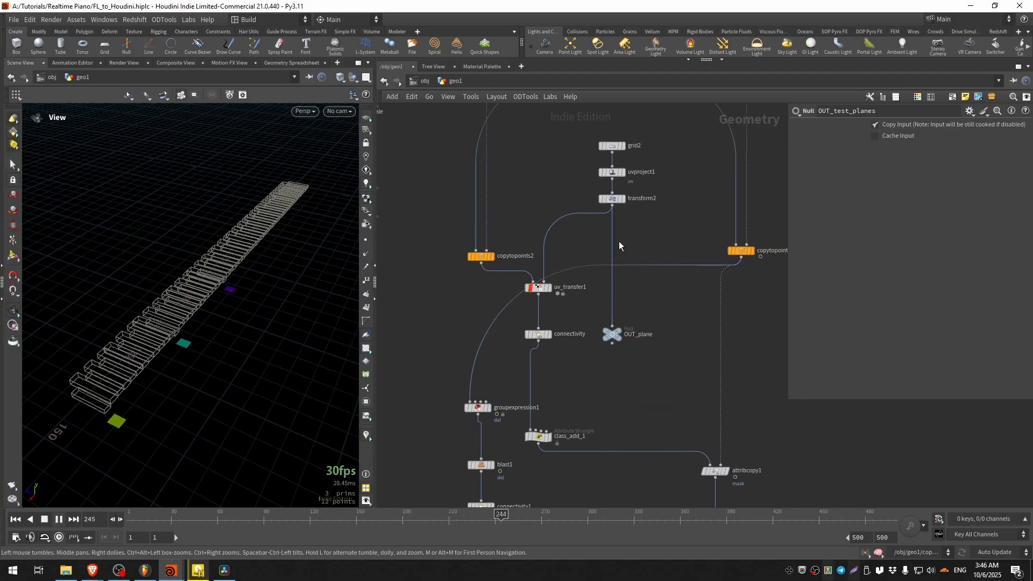
{"action": "left_click_drag", "start_coordinate": [538, 287], "coordinate": [458, 339], "text": "alt"}
{"action": "left_click", "coordinate": [447, 343]}
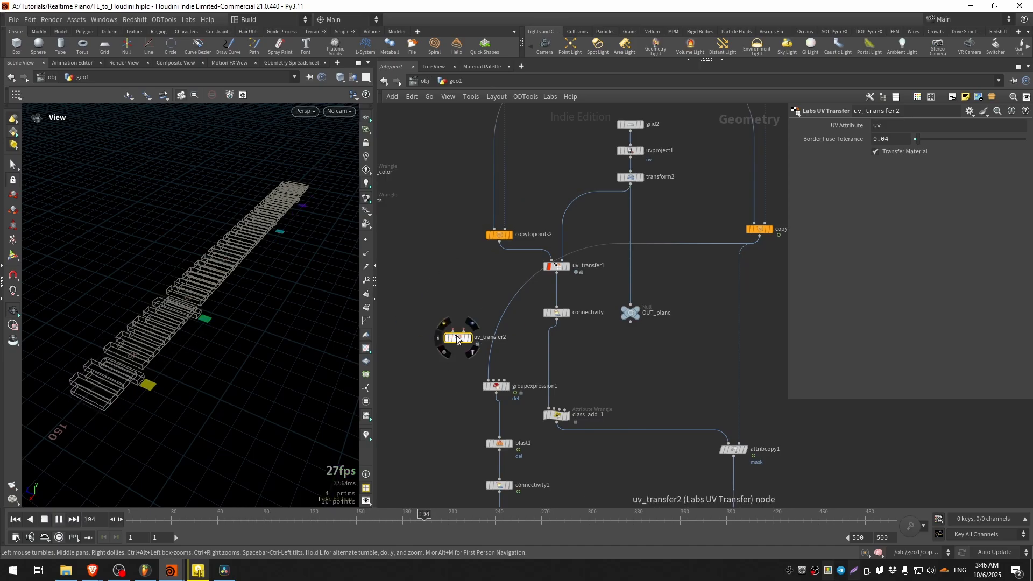
{"action": "left_click_drag", "start_coordinate": [456, 335], "coordinate": [499, 345]}
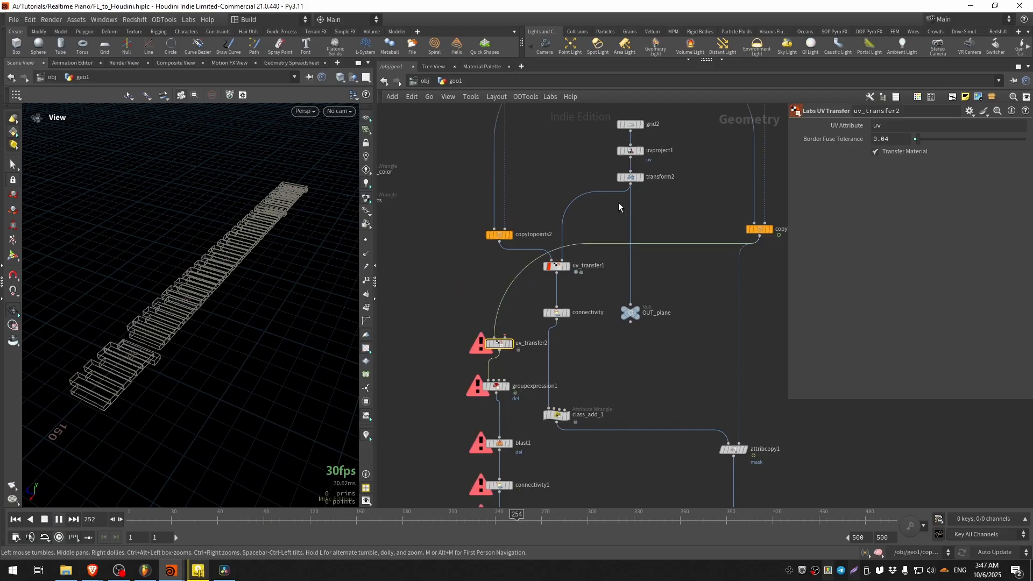
{"action": "left_click", "coordinate": [631, 184]}
{"action": "left_click", "coordinate": [505, 335]}
{"action": "middle_click_drag", "start_coordinate": [544, 471], "coordinate": [544, 307]}
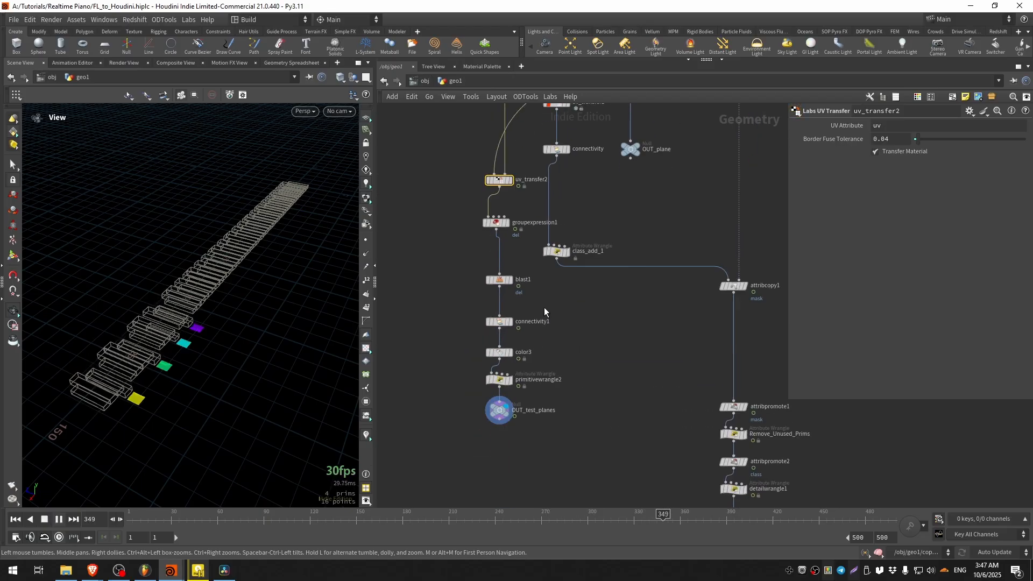
- Move the seven-node branch from uv_transfer2 to OUT_test_planes beside copytopoints3 and lay out its nodes
{"action": "middle_click_drag", "start_coordinate": [625, 321], "coordinate": [604, 387]}
{"action": "middle_click_drag", "start_coordinate": [607, 298], "coordinate": [644, 273]}
{"action": "scroll", "coordinate": [607, 362], "scroll_direction": "down", "scroll_amount": 3}
{"action": "left_click_drag", "start_coordinate": [495, 259], "coordinate": [553, 463]}
{"action": "middle_click_drag", "start_coordinate": [560, 316], "coordinate": [466, 334]}
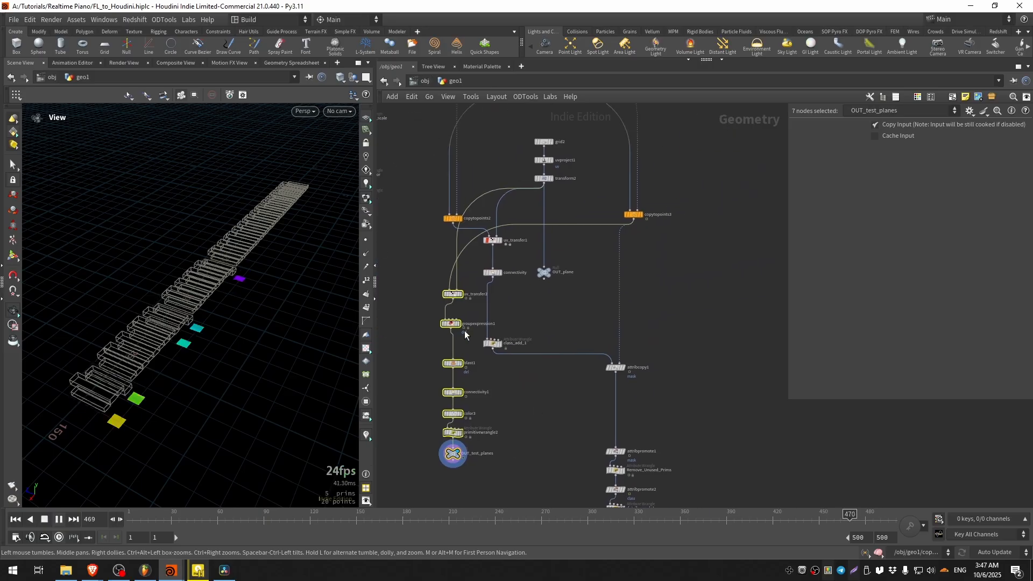
{"action": "left_click_drag", "start_coordinate": [456, 298], "coordinate": [742, 231]}
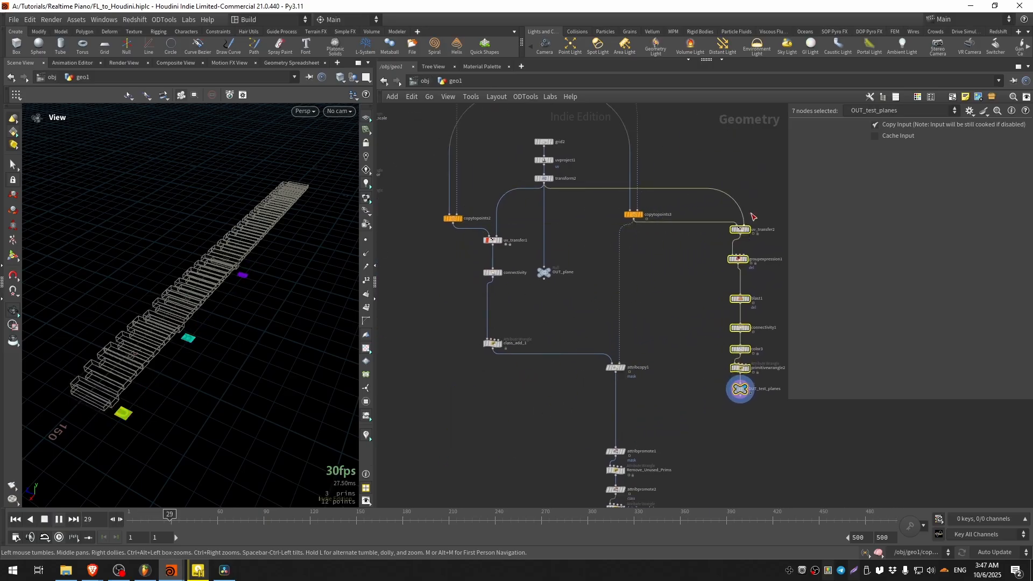
{"action": "middle_click_drag", "start_coordinate": [839, 395], "coordinate": [707, 396]}
{"action": "left_click_drag", "start_coordinate": [579, 451], "coordinate": [623, 199]}
{"action": "key", "text": "l"}
{"action": "left_click", "coordinate": [642, 313]}
- Open copnet1, display rasterizegeo2 and examine its rasterized key planes in the composite view
{"action": "middle_click_drag", "start_coordinate": [642, 314], "coordinate": [764, 301]}
{"action": "middle_click_drag", "start_coordinate": [469, 280], "coordinate": [682, 338]}
{"action": "scroll", "coordinate": [423, 320], "scroll_direction": "up", "scroll_amount": 3}
{"action": "middle_click_drag", "start_coordinate": [423, 320], "coordinate": [638, 305]}
{"action": "double_click", "coordinate": [553, 296]}
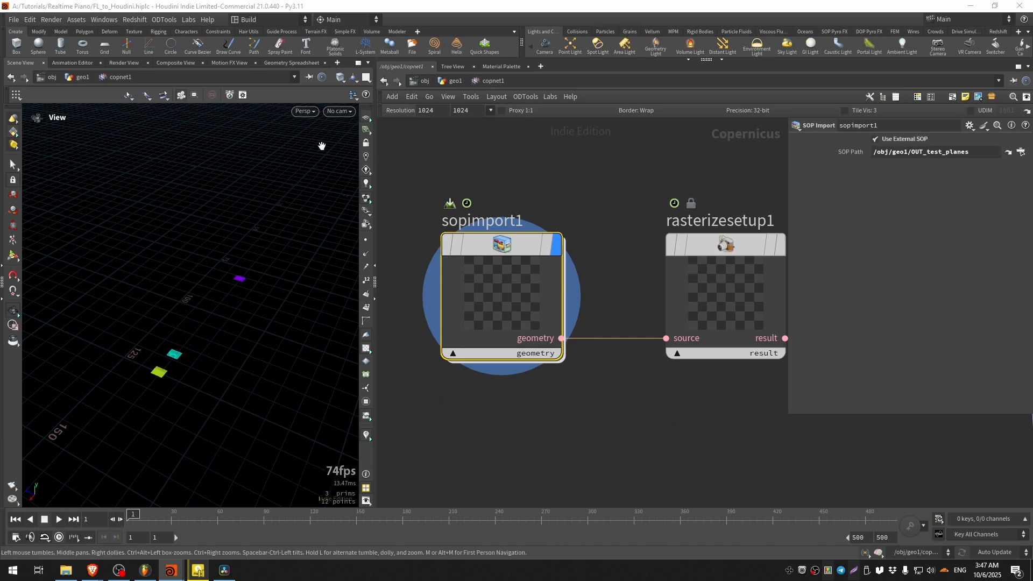
{"action": "scroll", "coordinate": [677, 405], "scroll_direction": "down", "scroll_amount": 4}
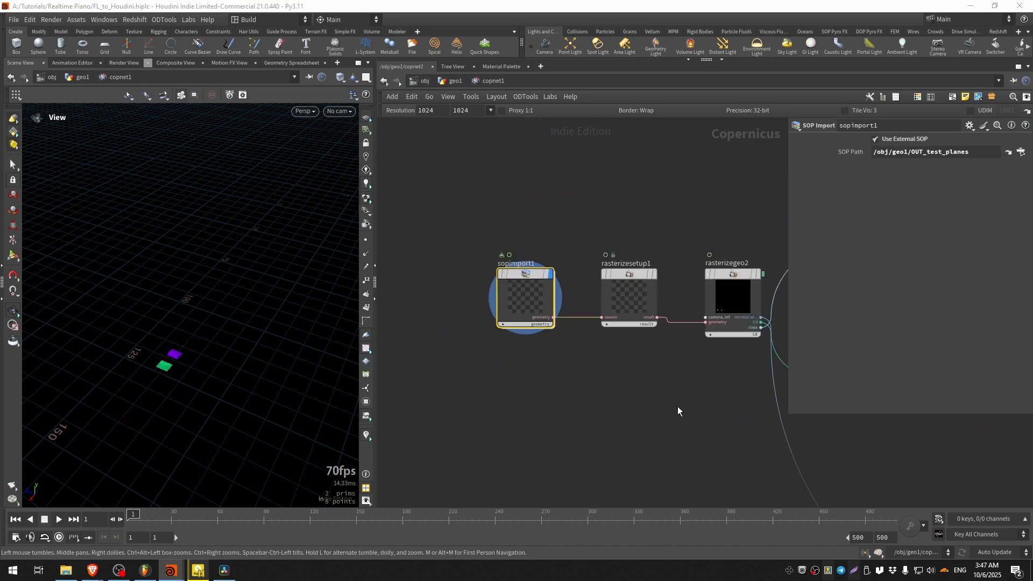
{"action": "left_click", "coordinate": [759, 275]}
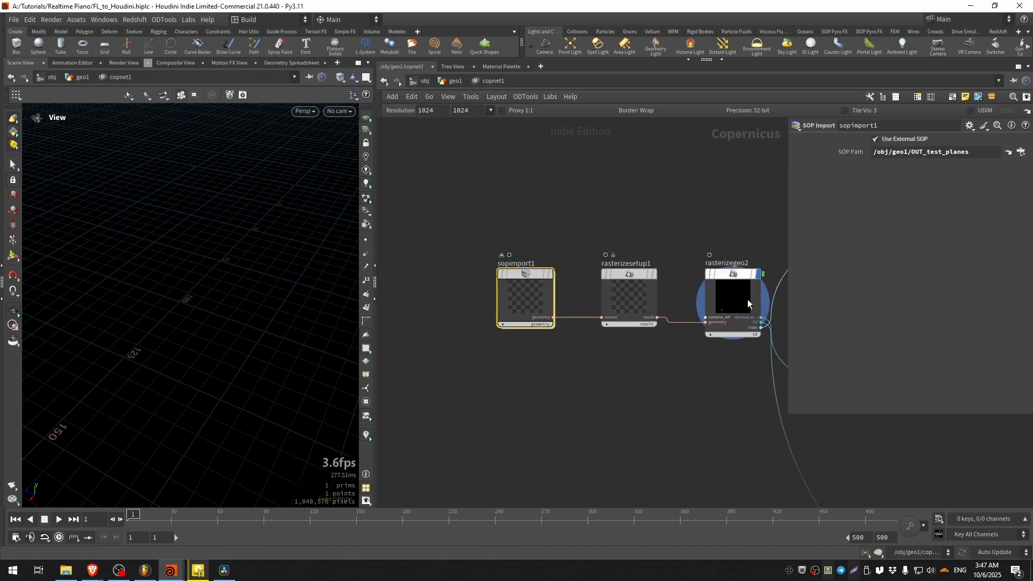
{"action": "left_click", "coordinate": [761, 282]}
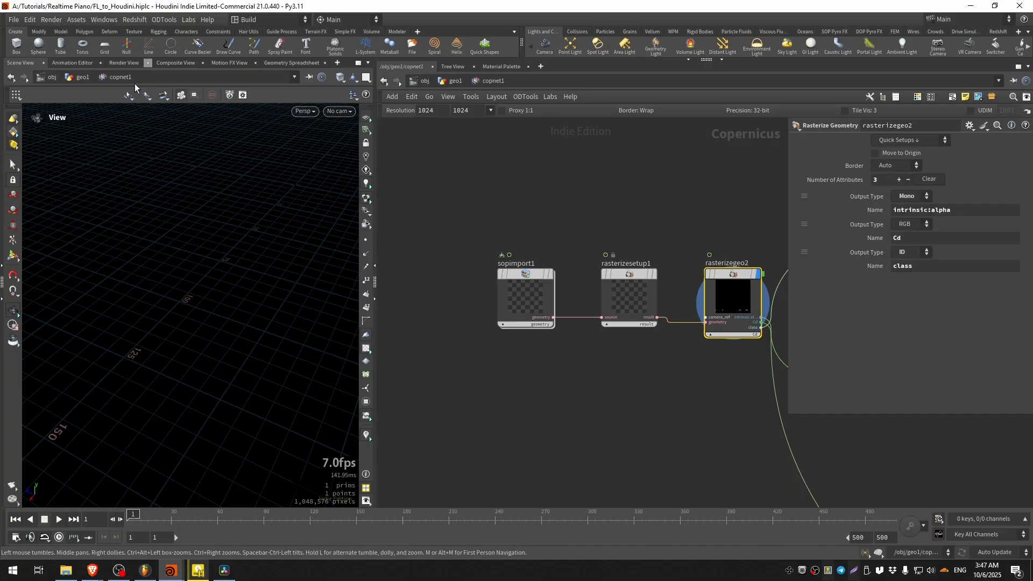
{"action": "left_click", "coordinate": [168, 60]}
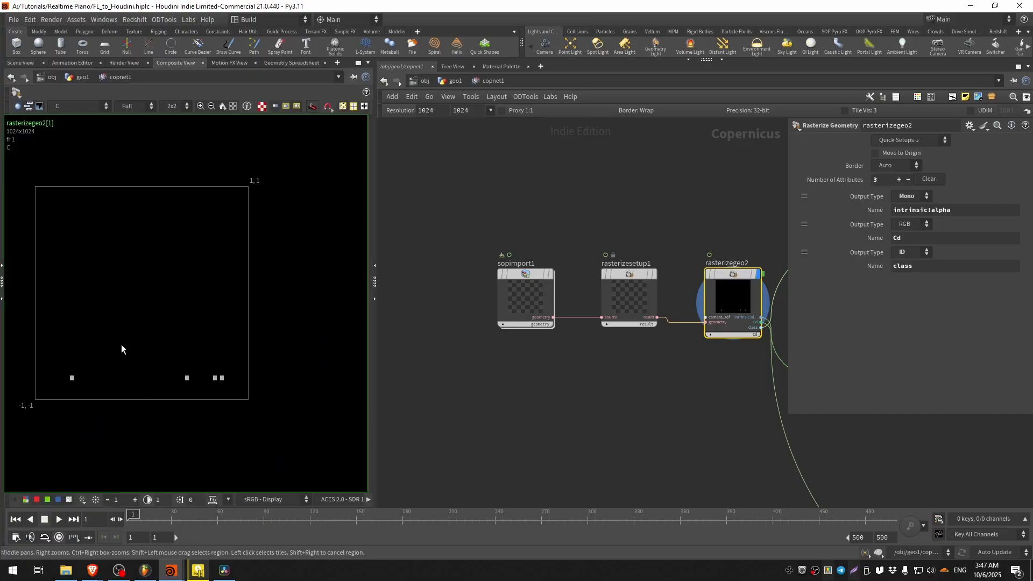
{"action": "scroll", "coordinate": [157, 346], "scroll_direction": "up", "scroll_amount": 3}
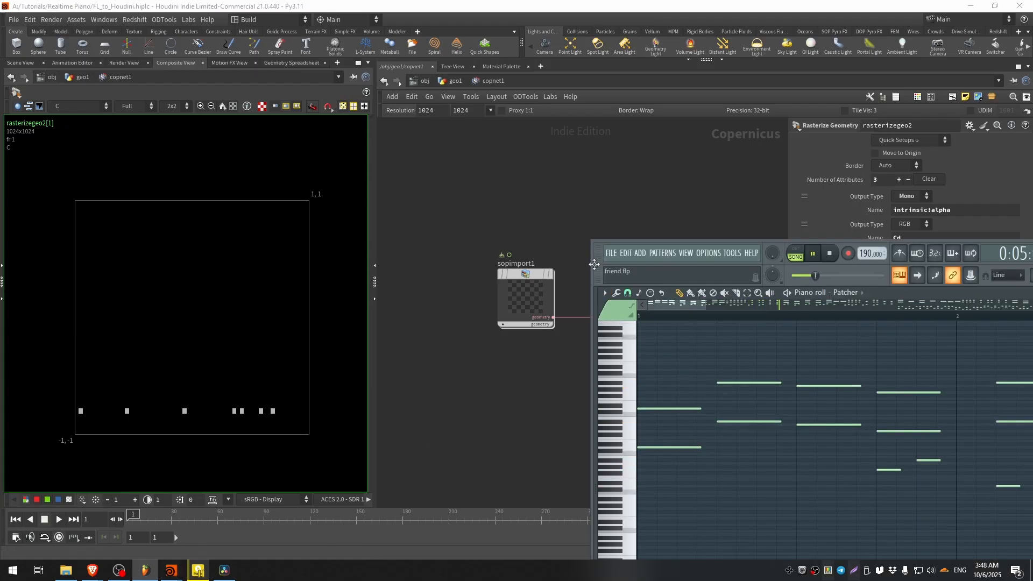
- Restart the friend.flp song's playback in FL Studio and narrow its window
{"action": "left_click_drag", "start_coordinate": [594, 264], "coordinate": [565, 269]}
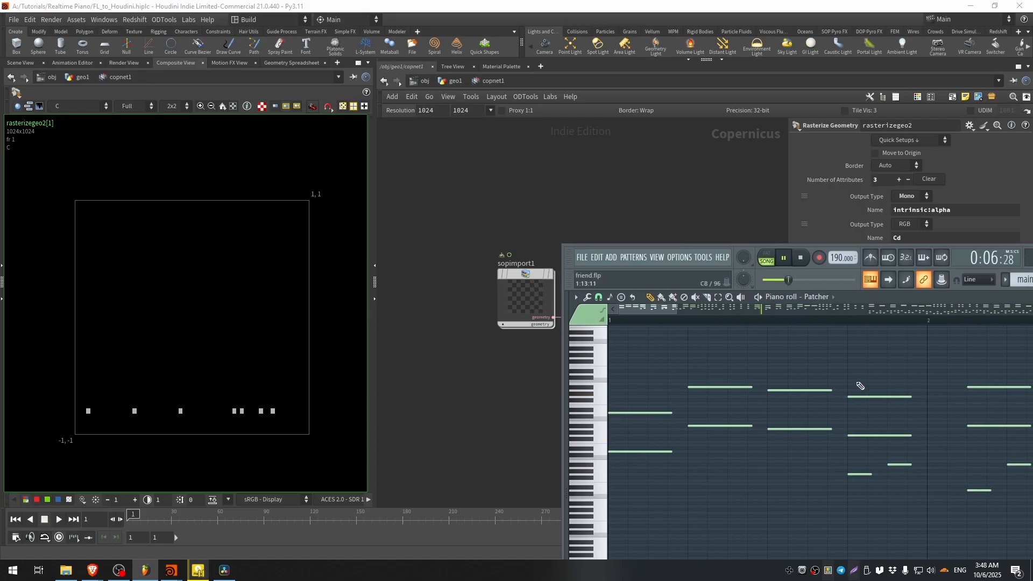
{"action": "left_click", "coordinate": [794, 260]}
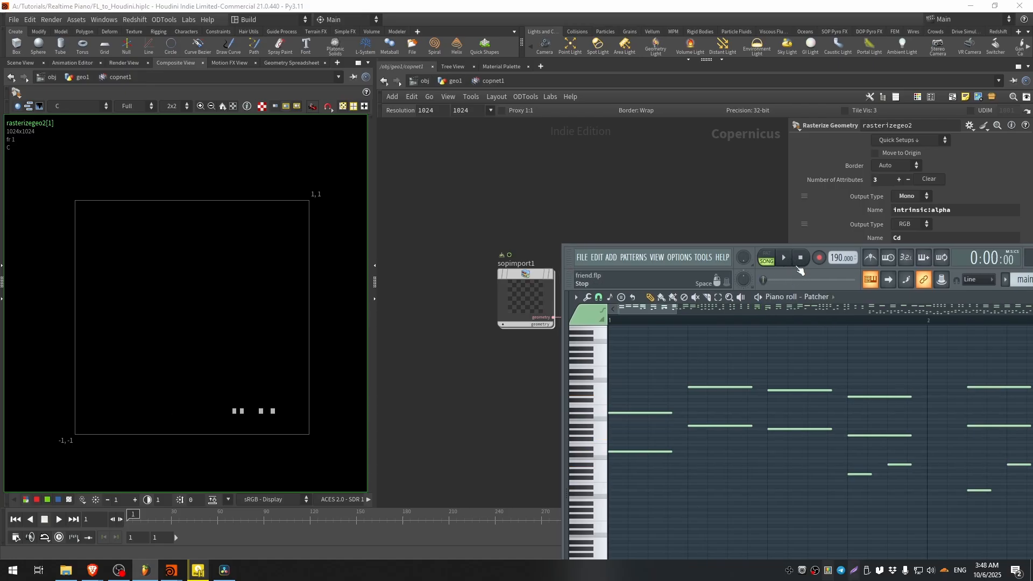
{"action": "left_click", "coordinate": [784, 258]}
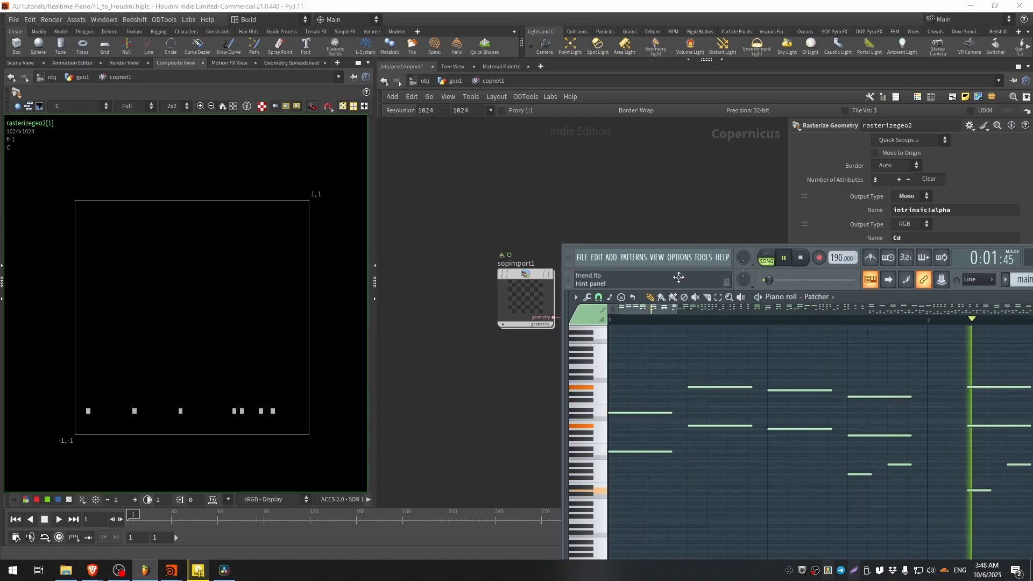
{"action": "left_click_drag", "start_coordinate": [562, 268], "coordinate": [796, 268]}
- Switch back to Houdini and show rasterizegeo2's Cd layer in the composite view
{"action": "left_click", "coordinate": [330, 415]}
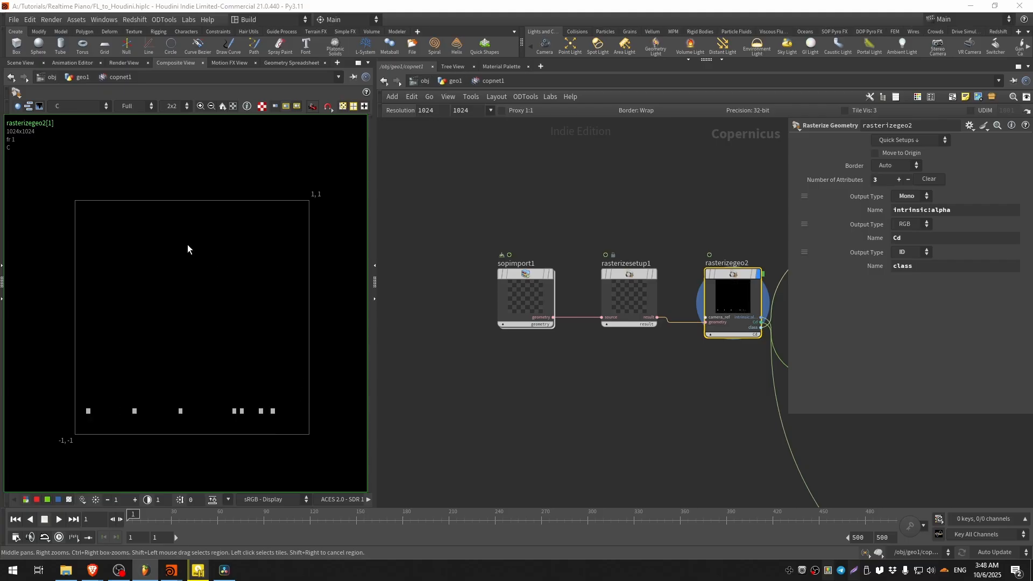
{"action": "left_click", "coordinate": [75, 102]}
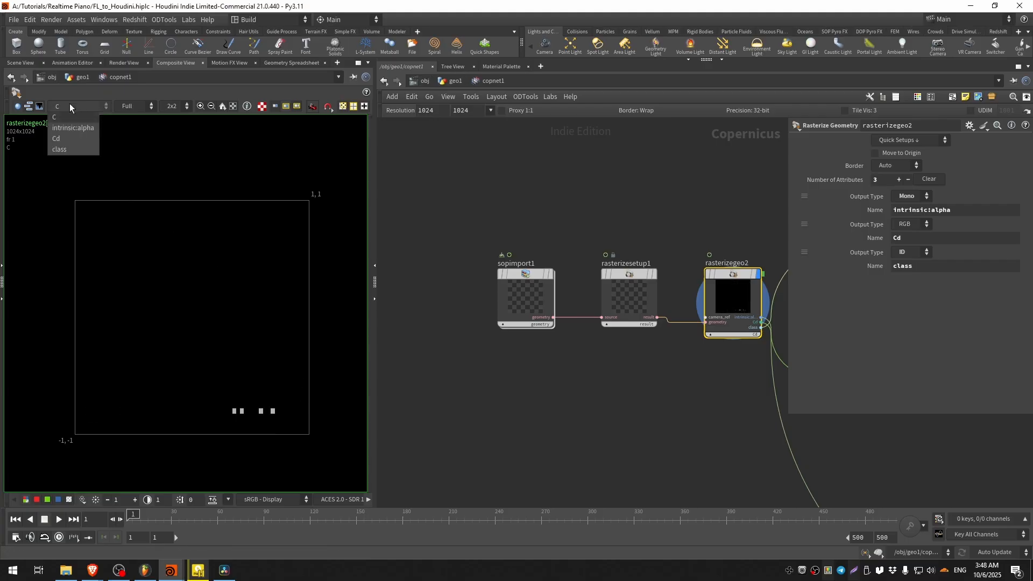
{"action": "left_click", "coordinate": [65, 140]}
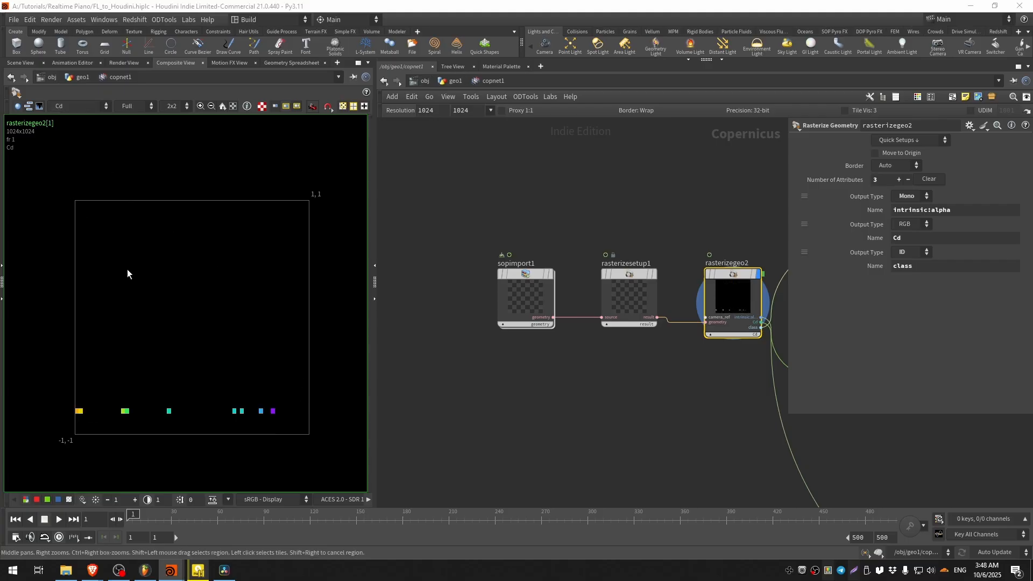
- Open chopnet1 and check the recording parameters of record1 and midiin2
{"action": "left_click", "coordinate": [426, 82]}
{"action": "double_click", "coordinate": [606, 281]}
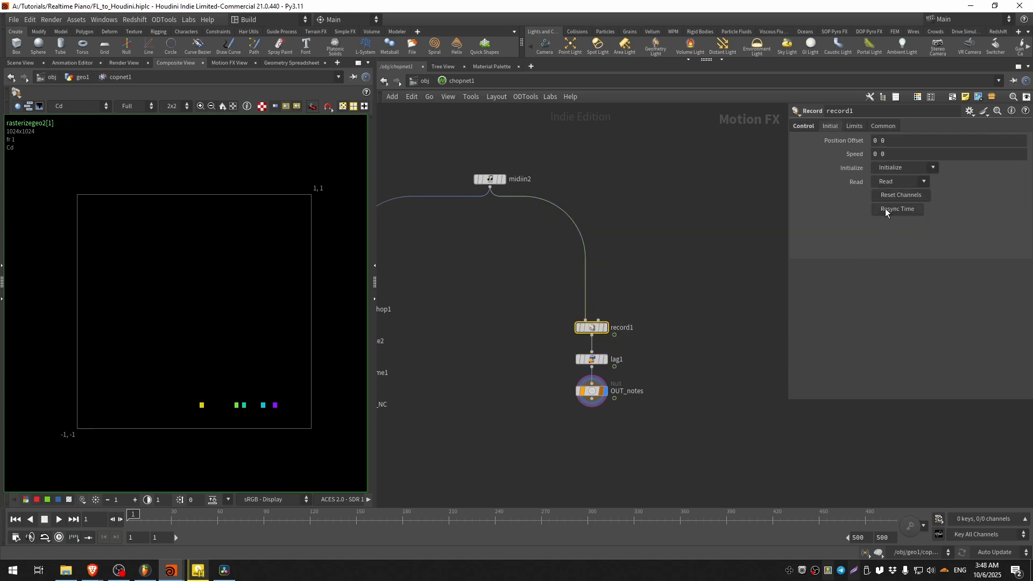
{"action": "left_click", "coordinate": [490, 179]}
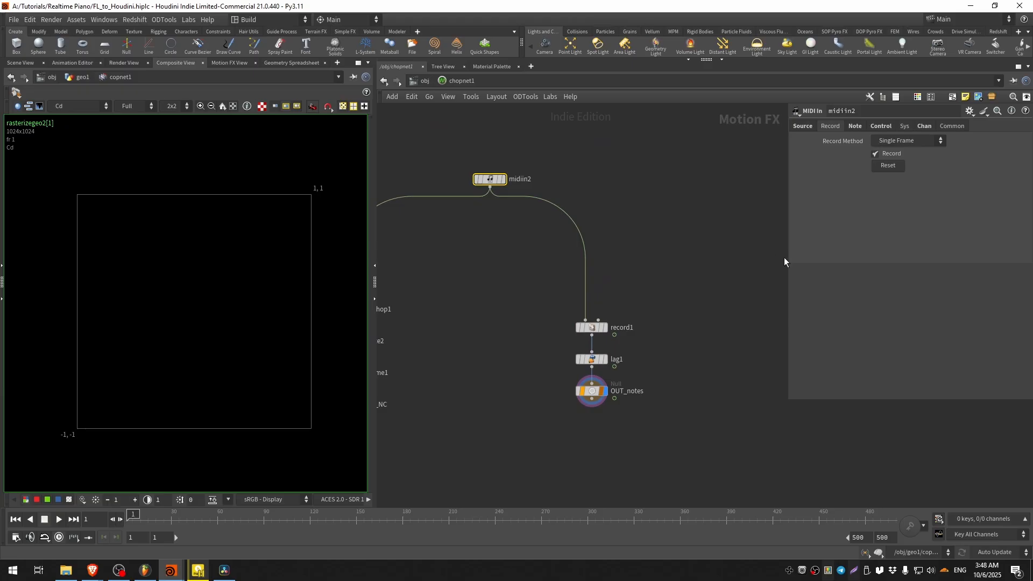
{"action": "key", "text": "alt+Tab"}
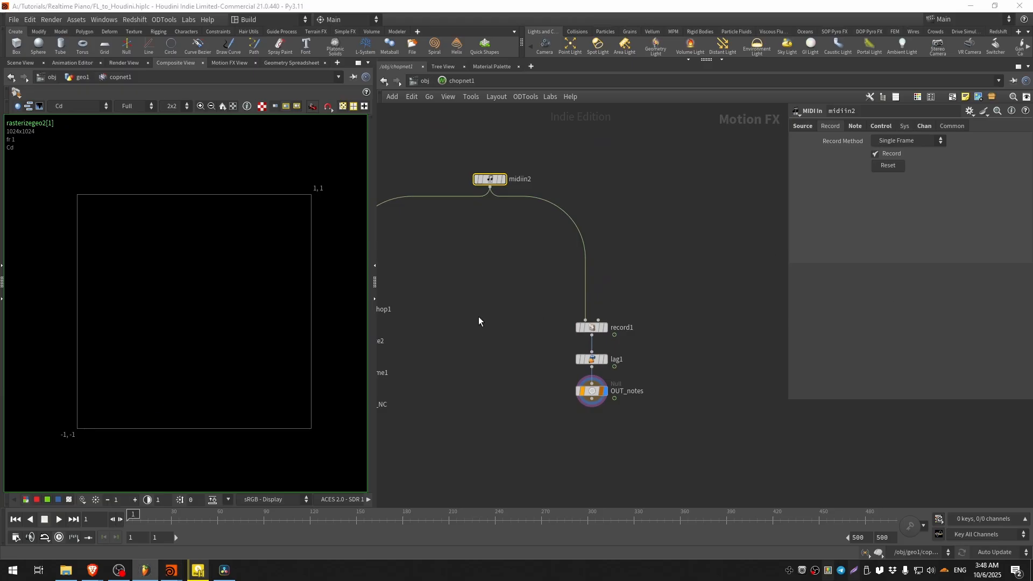
- Record a profile in the Performance Monitor and examine rasterizegeo2's cook time against the other nodes
{"action": "left_click", "coordinate": [105, 19]}
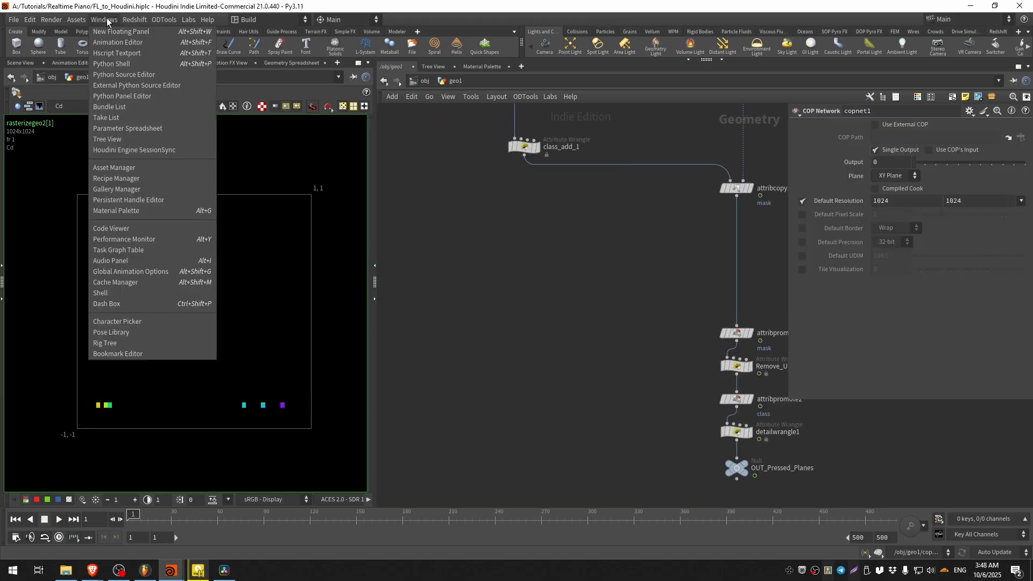
{"action": "left_click", "coordinate": [124, 240]}
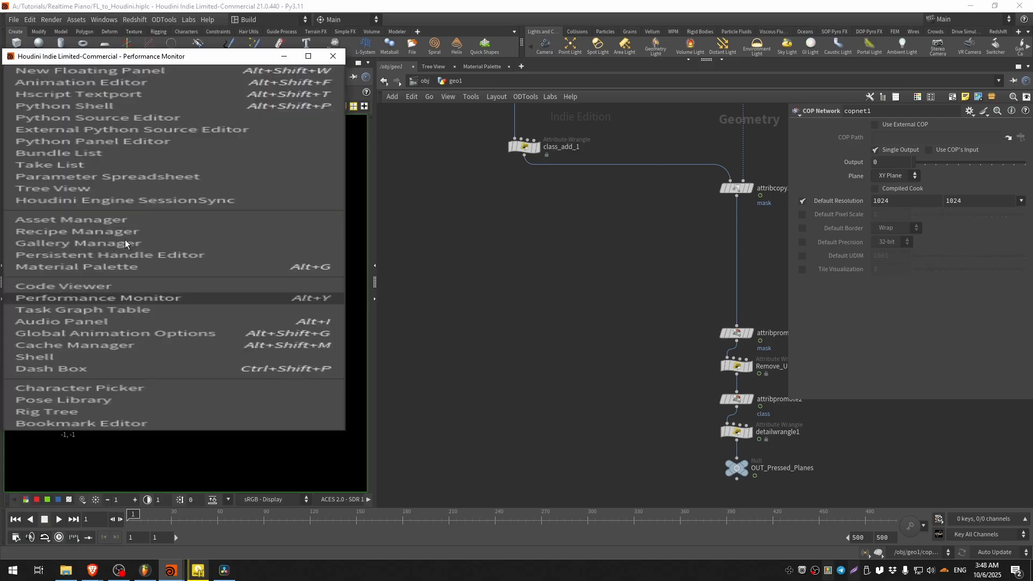
{"action": "left_click_drag", "start_coordinate": [165, 53], "coordinate": [592, 169]}
{"action": "left_click", "coordinate": [606, 184]}
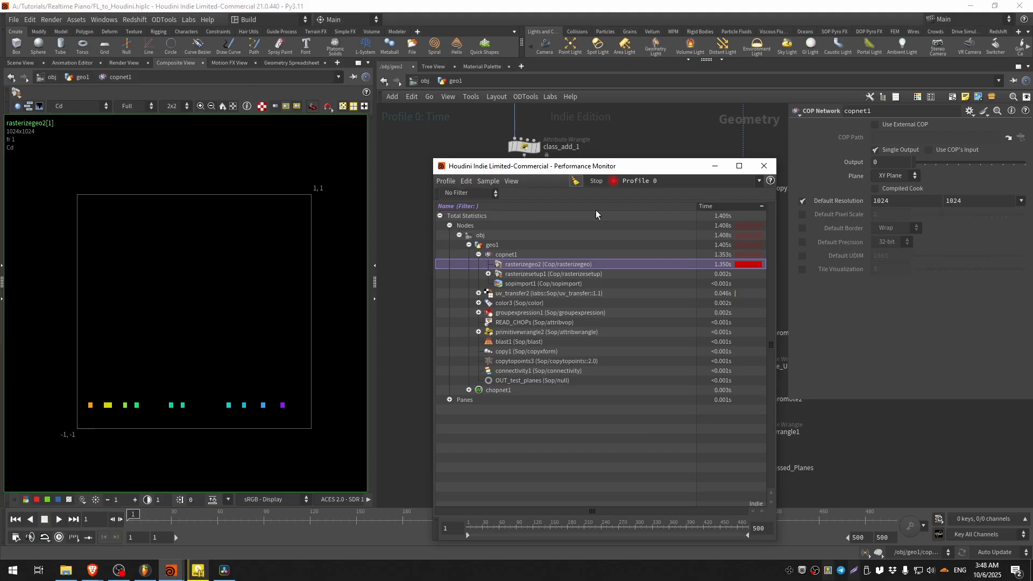
{"action": "left_click_drag", "start_coordinate": [777, 277], "coordinate": [880, 277]}
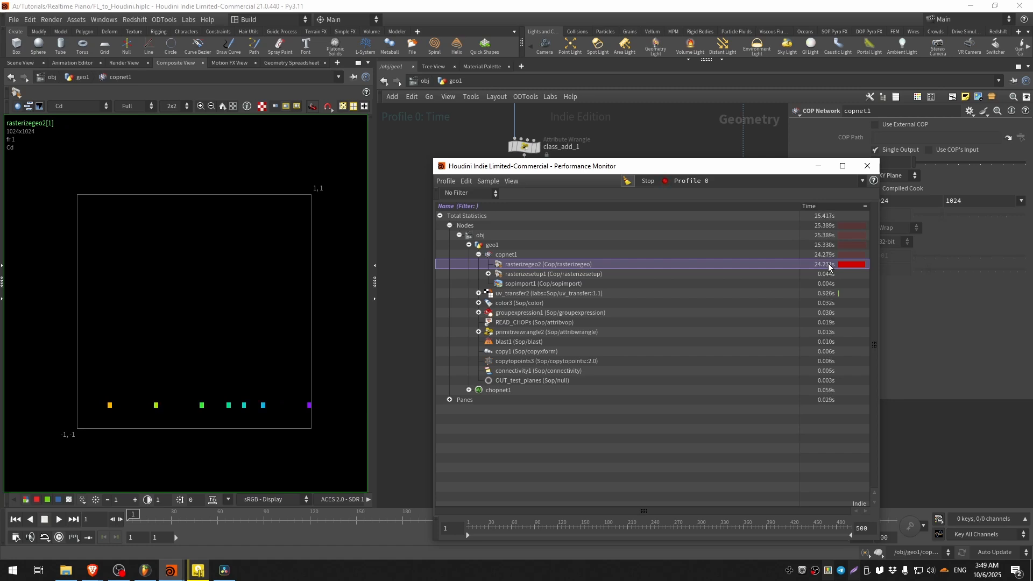
- Open copnet1 and examine the sopimport1, rasterizesetup1 and rasterizegeo2 chain and the nodes it feeds
{"action": "double_click", "coordinate": [828, 264]}
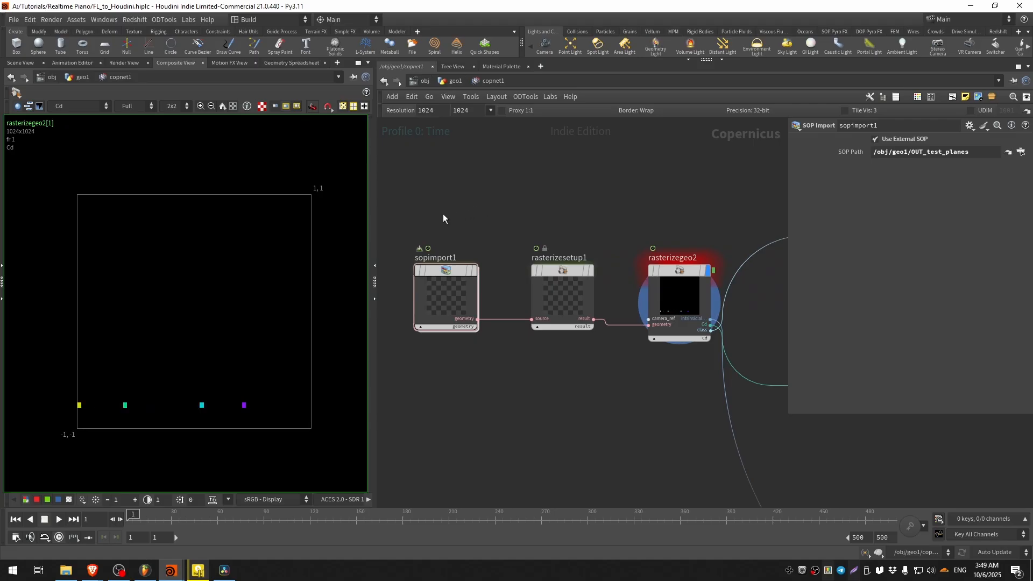
{"action": "left_click_drag", "start_coordinate": [396, 234], "coordinate": [702, 379]}
{"action": "scroll", "coordinate": [658, 249], "scroll_direction": "up", "scroll_amount": 5}
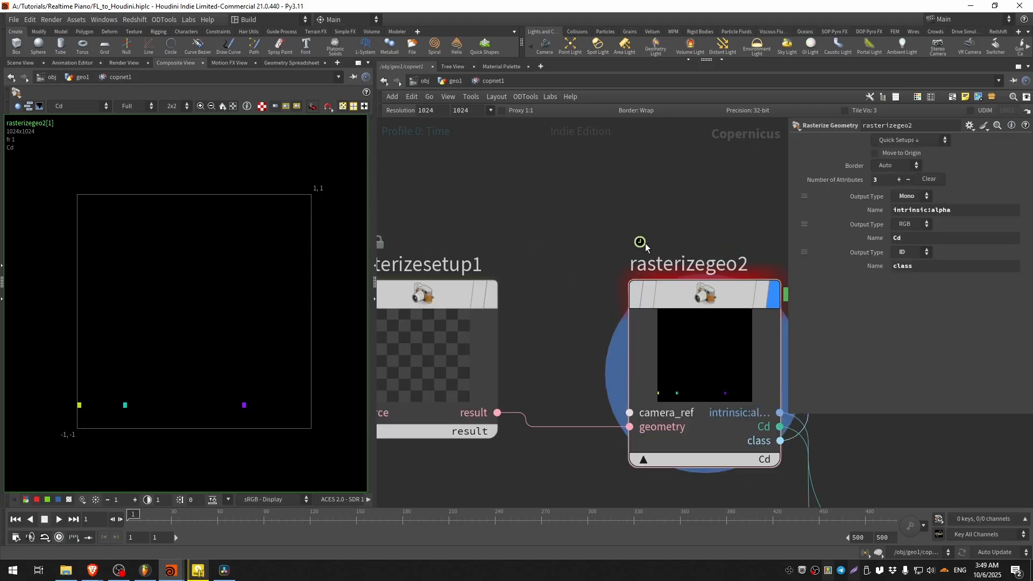
{"action": "scroll", "coordinate": [645, 245], "scroll_direction": "down", "scroll_amount": 5}
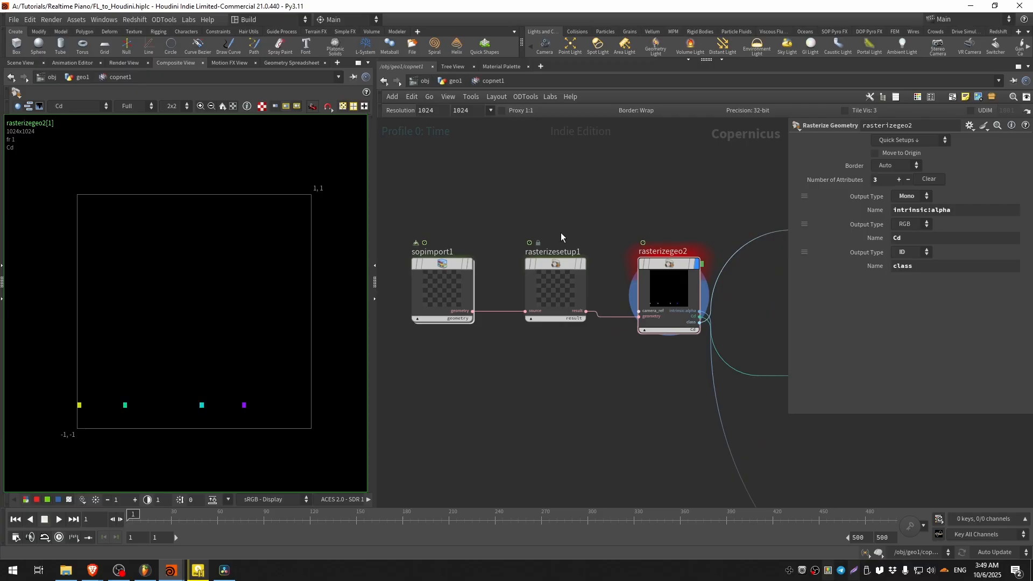
{"action": "middle_click_drag", "start_coordinate": [487, 221], "coordinate": [506, 234]}
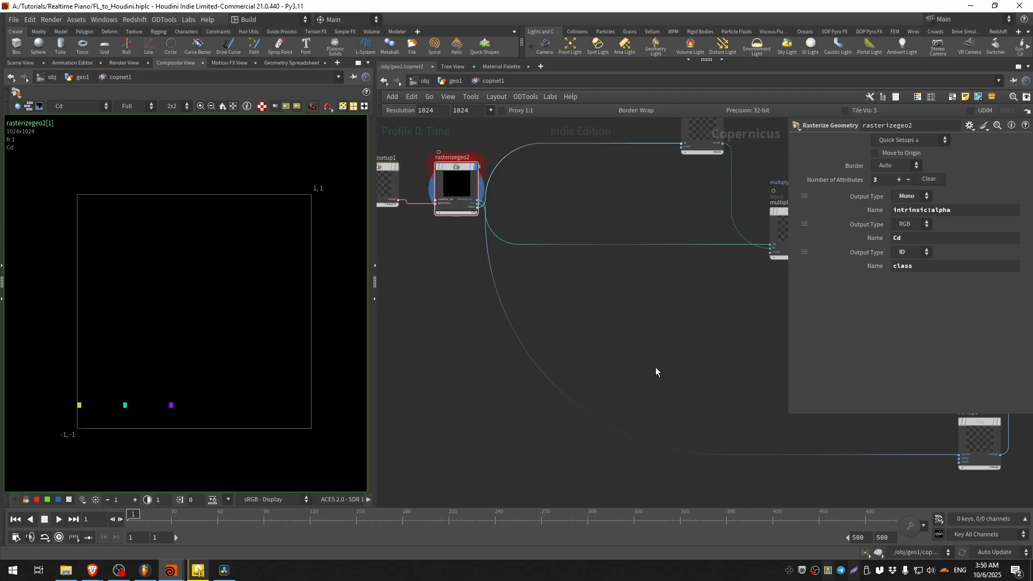
{"action": "scroll", "coordinate": [705, 376], "scroll_direction": "down", "scroll_amount": 3}
{"action": "middle_click_drag", "start_coordinate": [544, 336], "coordinate": [617, 384]}
{"action": "scroll", "coordinate": [621, 354], "scroll_direction": "up", "scroll_amount": 4}
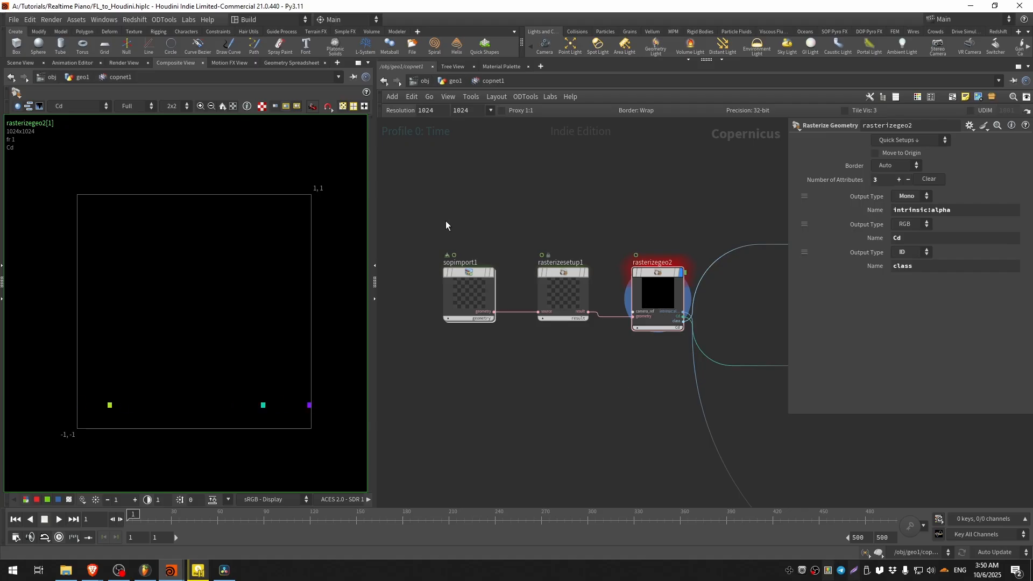
- Shift sopimport1, rasterizesetup1 and rasterizegeo2 together slightly further from the downstream nodes
{"action": "left_click_drag", "start_coordinate": [445, 221], "coordinate": [700, 374]}
{"action": "left_click_drag", "start_coordinate": [656, 298], "coordinate": [627, 299]}
{"action": "left_click", "coordinate": [630, 212]}
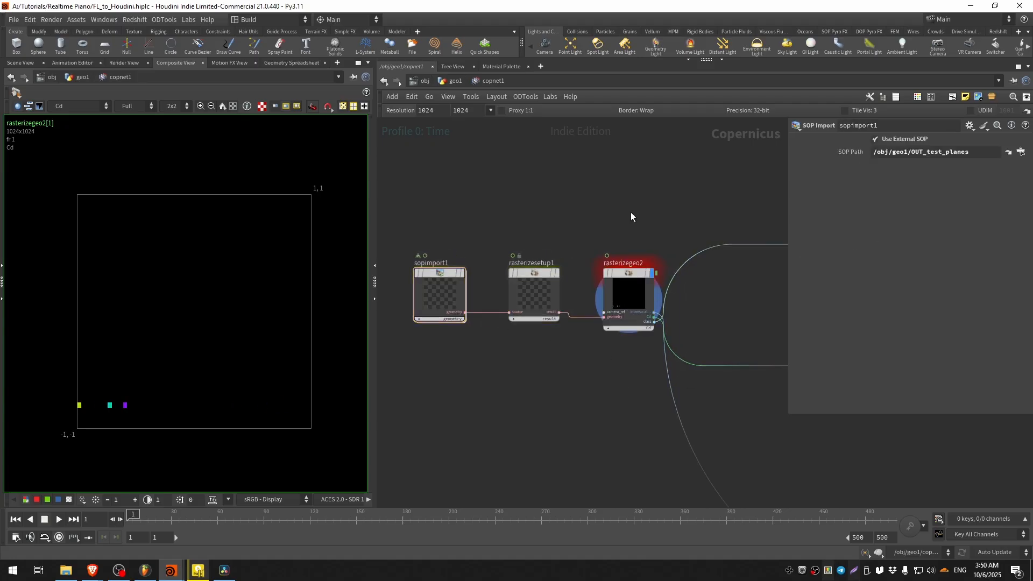
- Return to geo1 and inspect uv_transfer2 and the test branch below it
{"action": "key", "text": "u"}
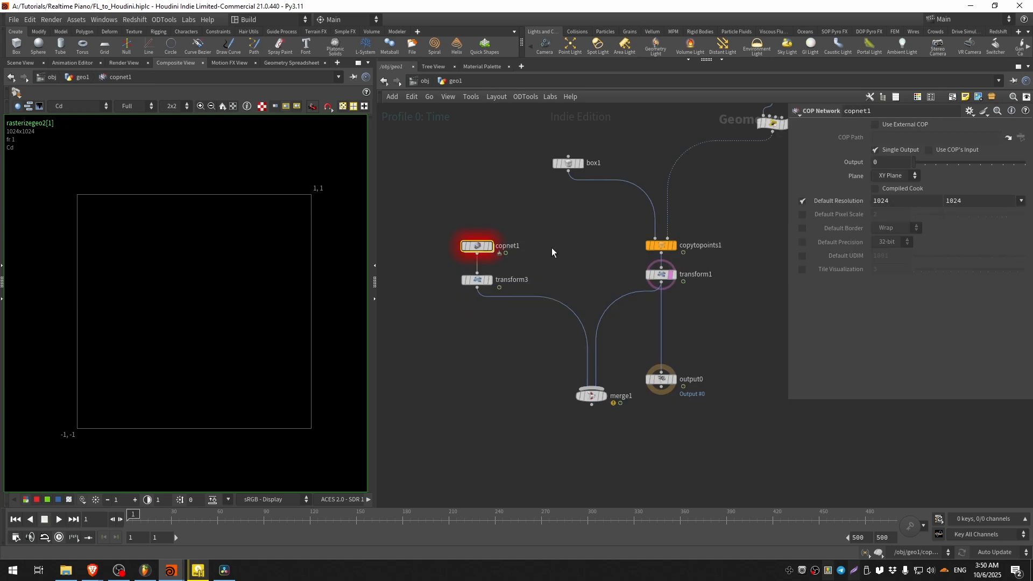
{"action": "scroll", "coordinate": [552, 248], "scroll_direction": "down", "scroll_amount": 4}
{"action": "middle_click_drag", "start_coordinate": [764, 364], "coordinate": [527, 395]}
{"action": "middle_click_drag", "start_coordinate": [648, 399], "coordinate": [515, 373]}
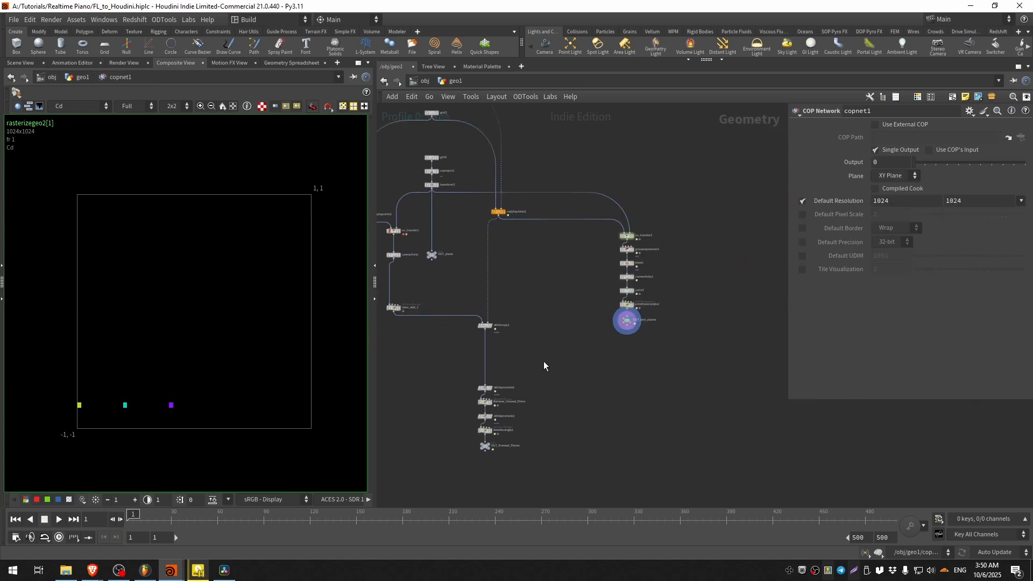
{"action": "scroll", "coordinate": [624, 239], "scroll_direction": "up", "scroll_amount": 5}
{"action": "scroll", "coordinate": [679, 205], "scroll_direction": "down", "scroll_amount": 3}
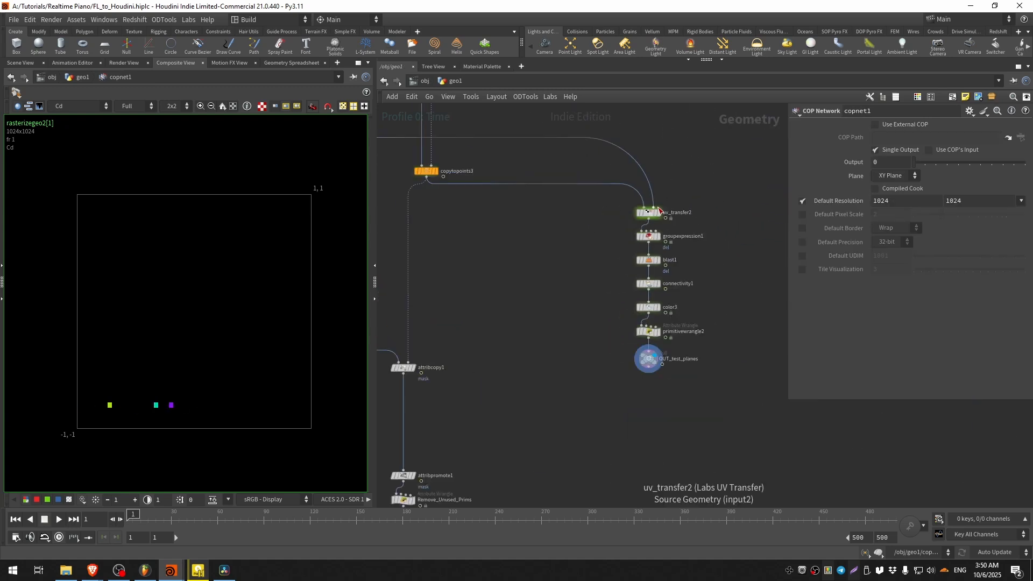
{"action": "left_click", "coordinate": [654, 213]}
{"action": "scroll", "coordinate": [661, 220], "scroll_direction": "up", "scroll_amount": 3}
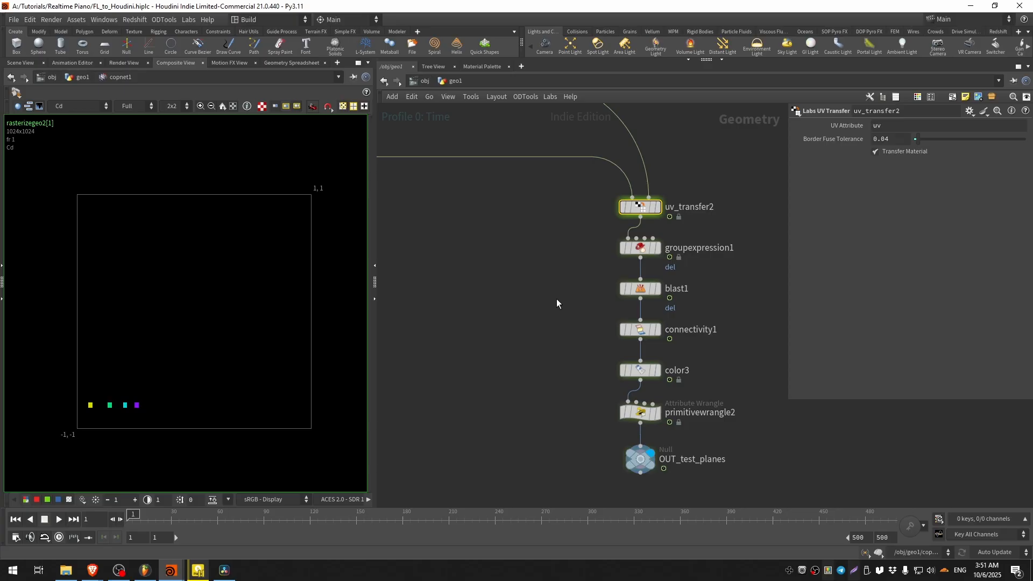
- Disconnect uv_transfer2 from both of its incoming wires in geo1
{"action": "scroll", "coordinate": [692, 288], "scroll_direction": "down", "scroll_amount": 3}
{"action": "left_click_drag", "start_coordinate": [722, 388], "coordinate": [620, 243]}
{"action": "left_click", "coordinate": [624, 379]}
{"action": "scroll", "coordinate": [618, 295], "scroll_direction": "up", "scroll_amount": 2}
{"action": "middle_click_drag", "start_coordinate": [618, 295], "coordinate": [624, 263]}
{"action": "scroll", "coordinate": [634, 273], "scroll_direction": "down", "scroll_amount": 1}
{"action": "middle_click_drag", "start_coordinate": [539, 295], "coordinate": [570, 315]}
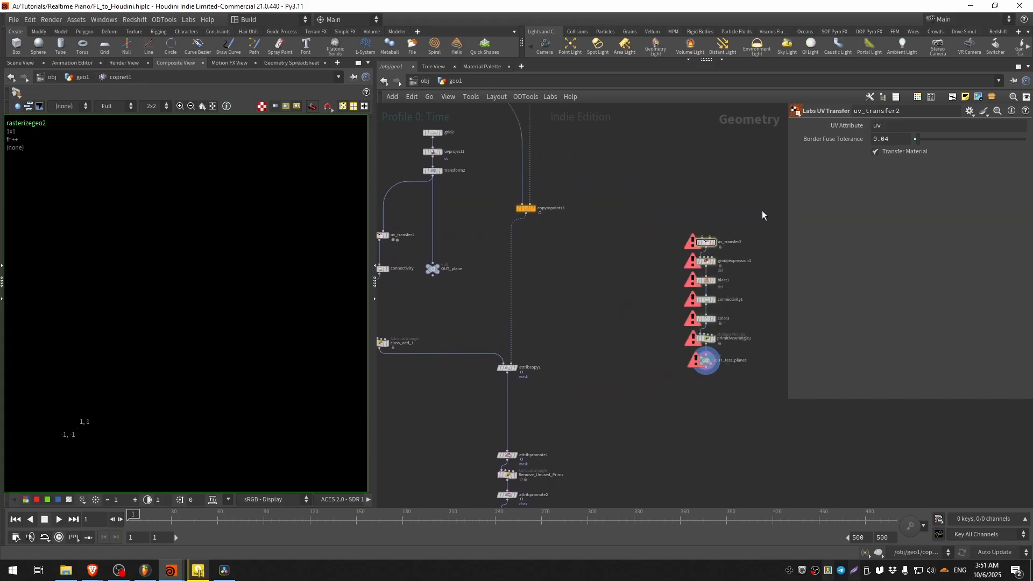
- Delete uv_transfer2, groupexpression1, blast1 and connectivity1 from the test branch
{"action": "left_click_drag", "start_coordinate": [762, 211], "coordinate": [669, 284]}
{"action": "key", "text": "Delete"}
{"action": "scroll", "coordinate": [747, 299], "scroll_direction": "up", "scroll_amount": 2}
{"action": "scroll", "coordinate": [748, 299], "scroll_direction": "up", "scroll_amount": 2}
{"action": "left_click_drag", "start_coordinate": [748, 289], "coordinate": [624, 322]}
{"action": "key", "text": "Delete"}
- Move color3, primitivewrangle2 and OUT_test_planes below class_add_1 and connect class_add_1's output to color3
{"action": "scroll", "coordinate": [615, 327], "scroll_direction": "down", "scroll_amount": 3}
{"action": "left_click_drag", "start_coordinate": [560, 290], "coordinate": [666, 399]}
{"action": "middle_click_drag", "start_coordinate": [657, 396], "coordinate": [719, 336]}
{"action": "left_click_drag", "start_coordinate": [709, 315], "coordinate": [427, 423]}
{"action": "middle_click_drag", "start_coordinate": [427, 352], "coordinate": [651, 349]}
{"action": "scroll", "coordinate": [650, 374], "scroll_direction": "up", "scroll_amount": 2}
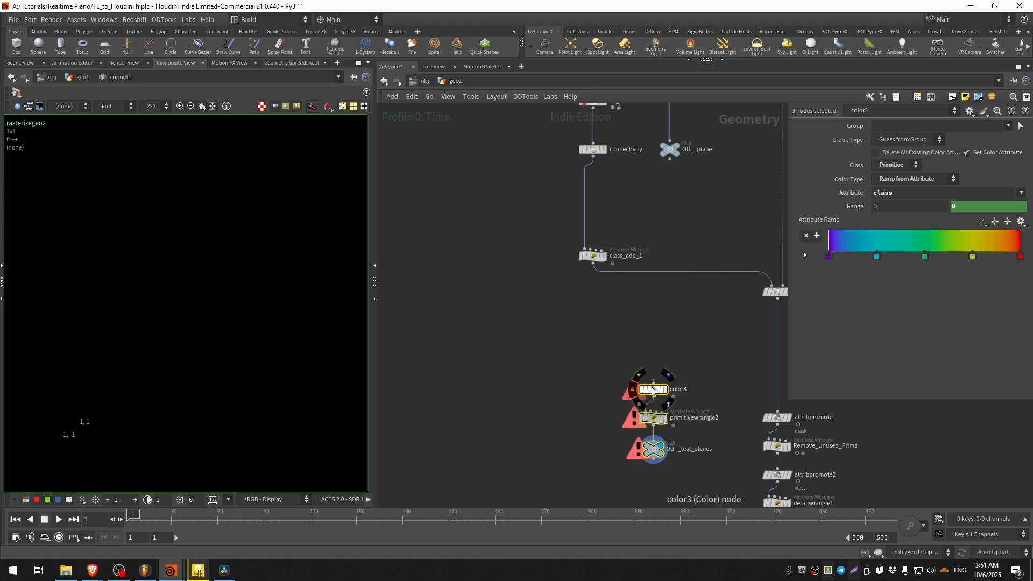
{"action": "left_click_drag", "start_coordinate": [653, 390], "coordinate": [542, 377]}
{"action": "left_click", "coordinate": [583, 293]}
{"action": "left_click_drag", "start_coordinate": [593, 264], "coordinate": [542, 370]}
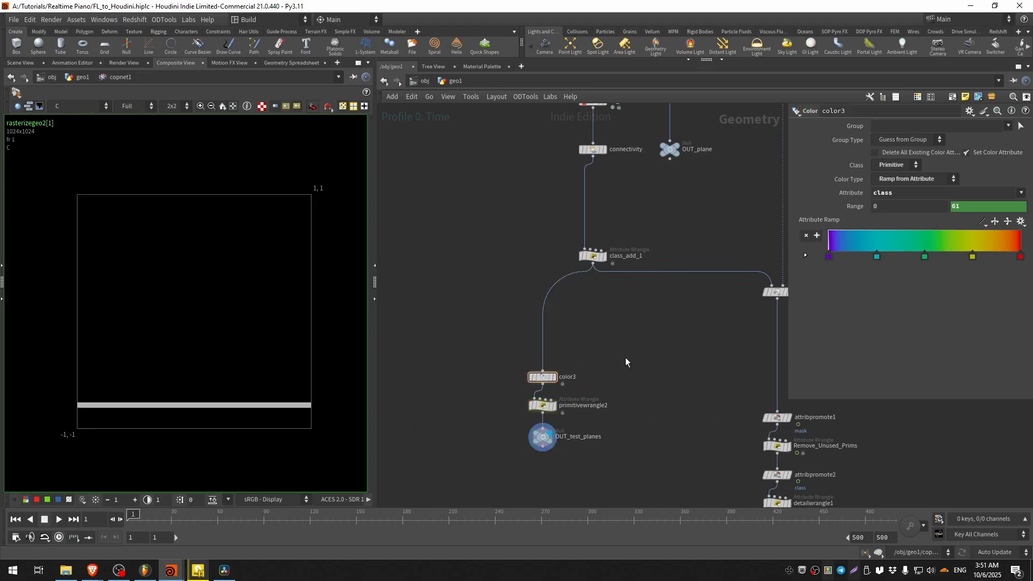
- Check the three nodes of the rewired test branch and open copnet1
{"action": "middle_click_drag", "start_coordinate": [631, 351], "coordinate": [622, 268]}
{"action": "scroll", "coordinate": [574, 391], "scroll_direction": "up", "scroll_amount": 3}
{"action": "left_click_drag", "start_coordinate": [561, 388], "coordinate": [467, 209]}
{"action": "scroll", "coordinate": [467, 208], "scroll_direction": "down", "scroll_amount": 3}
{"action": "middle_click_drag", "start_coordinate": [452, 189], "coordinate": [653, 269]}
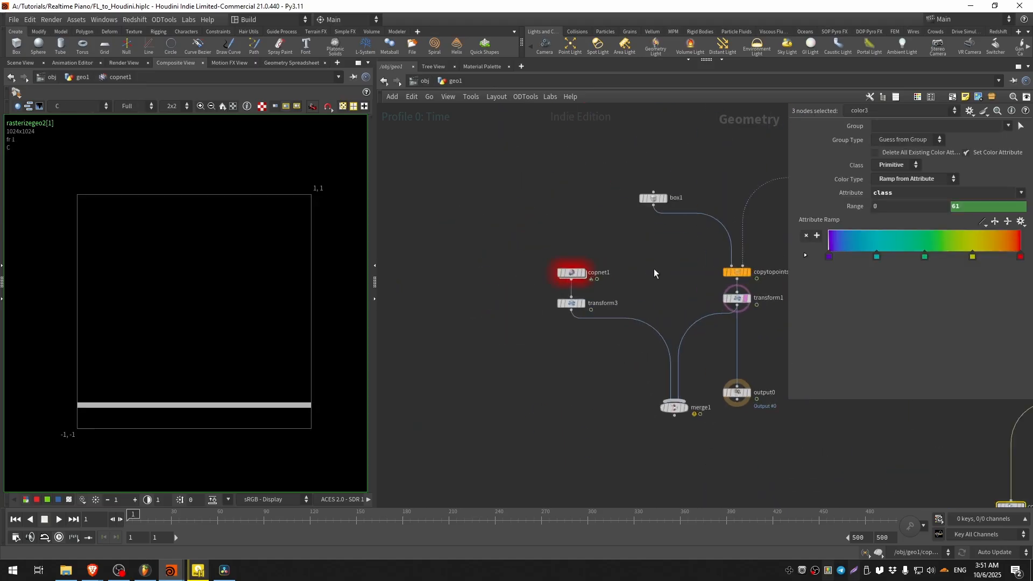
{"action": "scroll", "coordinate": [603, 280], "scroll_direction": "up", "scroll_amount": 3}
{"action": "double_click", "coordinate": [552, 265]}
- Examine the rasterization chain in copnet1, focusing on rasterizegeo2's outputs and preview of the rewired planes
{"action": "left_click_drag", "start_coordinate": [411, 217], "coordinate": [632, 344]}
{"action": "left_click_drag", "start_coordinate": [442, 217], "coordinate": [490, 253]}
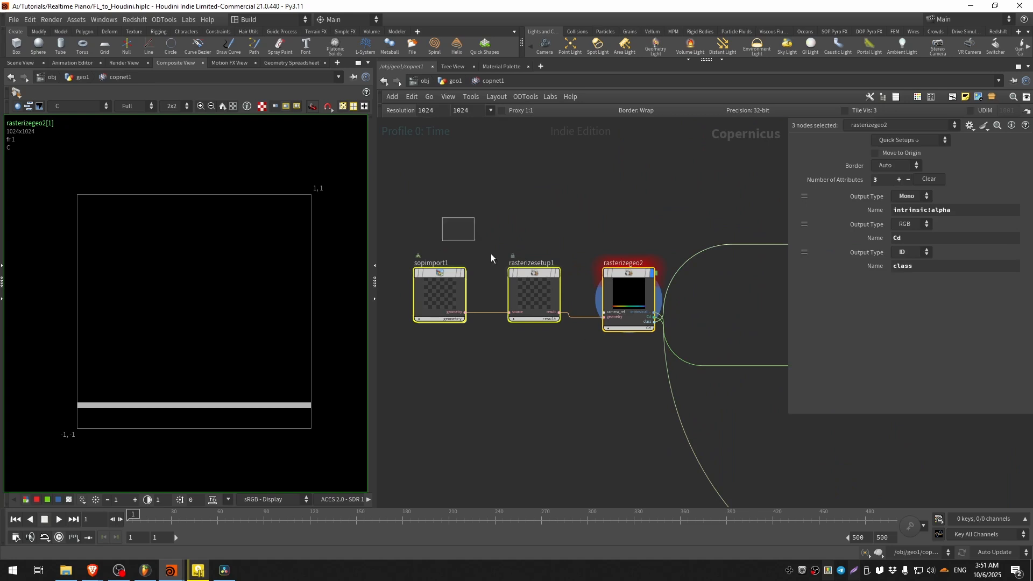
{"action": "left_click_drag", "start_coordinate": [618, 238], "coordinate": [656, 369]}
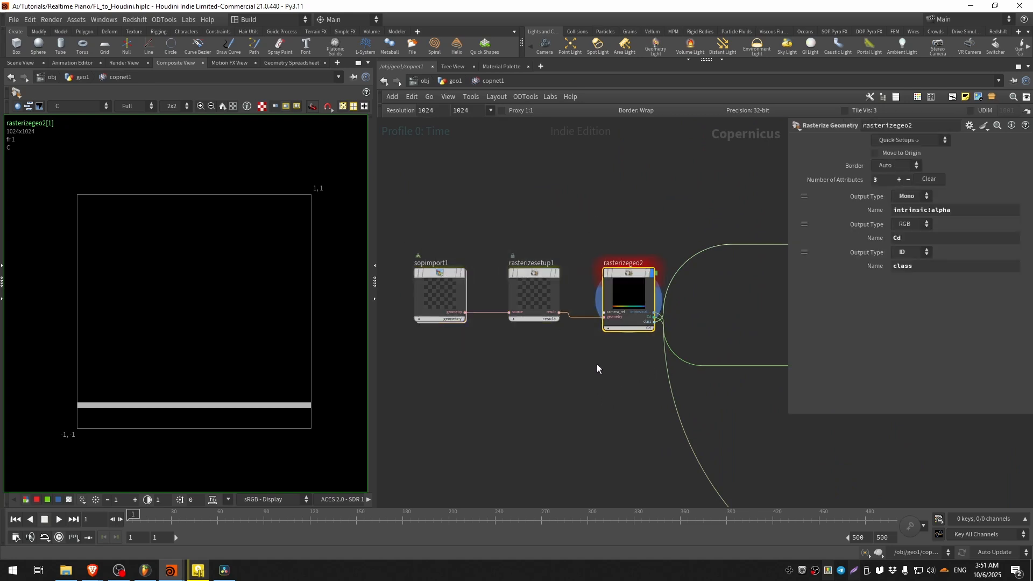
{"action": "scroll", "coordinate": [622, 339], "scroll_direction": "up", "scroll_amount": 3}
{"action": "middle_click_drag", "start_coordinate": [667, 182], "coordinate": [424, 215]}
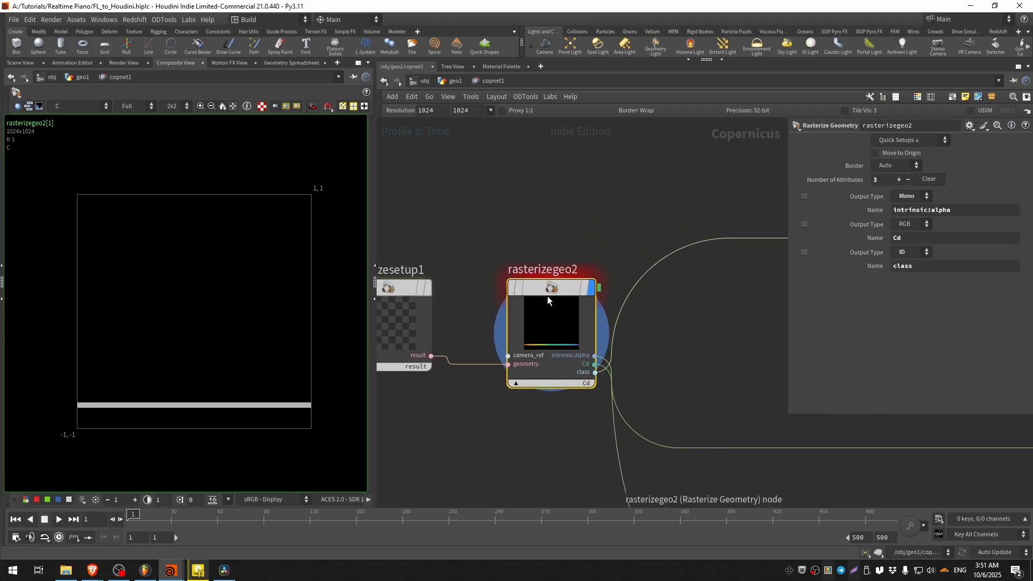
{"action": "scroll", "coordinate": [547, 296], "scroll_direction": "down", "scroll_amount": 5}
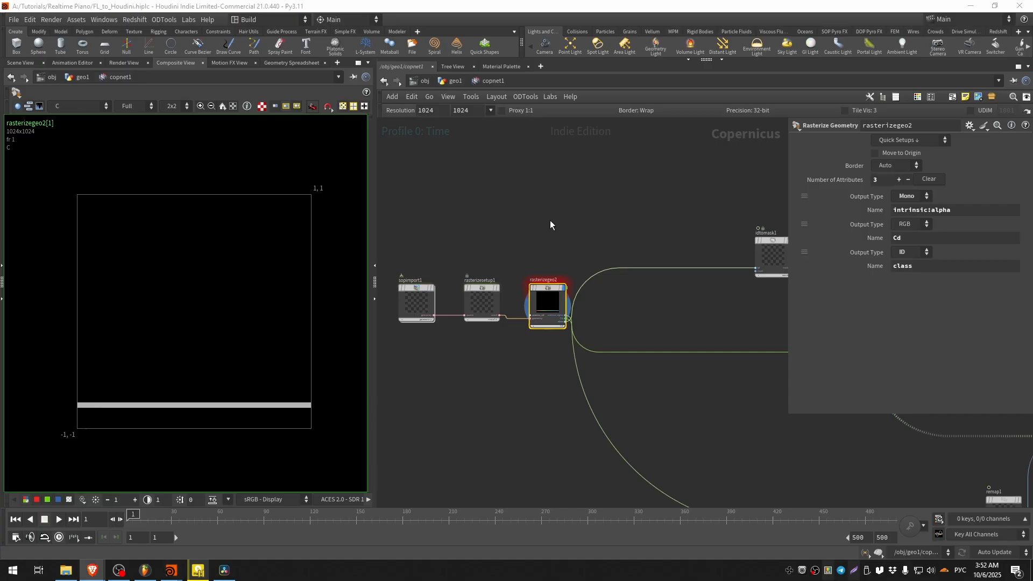
{"action": "middle_click_drag", "start_coordinate": [550, 221], "coordinate": [613, 231]}
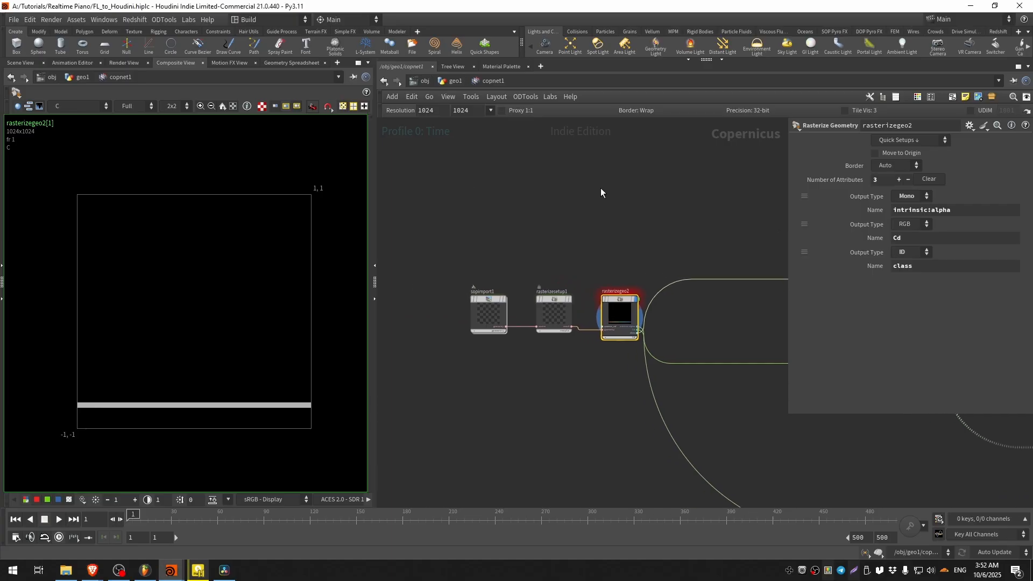
- Return to geo1, display copytopoints3 in the scene and check its point attributes in the node info
{"action": "key", "text": "u"}
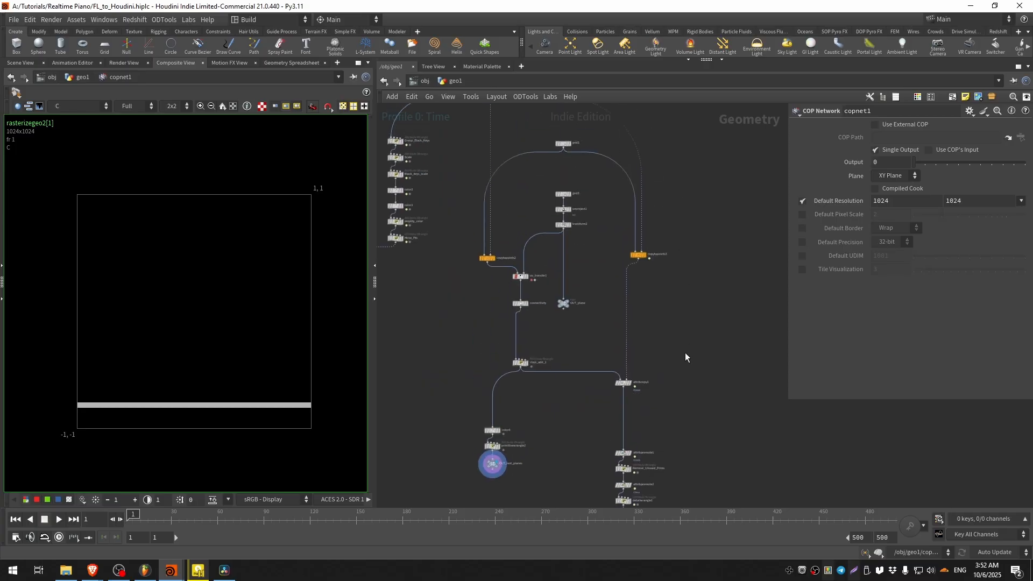
{"action": "scroll", "coordinate": [642, 269], "scroll_direction": "up", "scroll_amount": 7}
{"action": "left_click", "coordinate": [651, 217]}
{"action": "left_click_drag", "start_coordinate": [669, 257], "coordinate": [578, 205]}
{"action": "scroll", "coordinate": [583, 216], "scroll_direction": "down", "scroll_amount": 3}
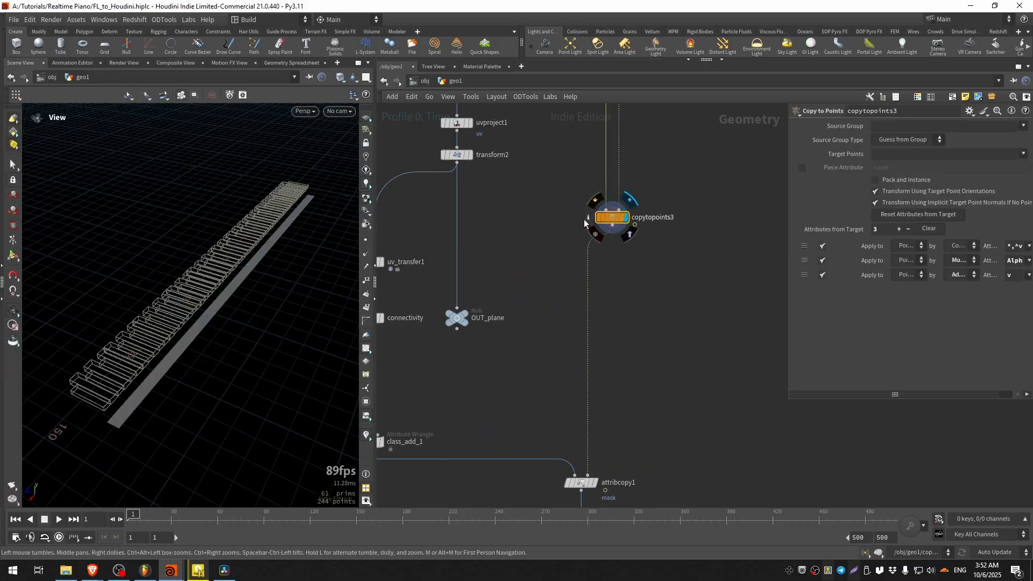
{"action": "left_click", "coordinate": [585, 218]}
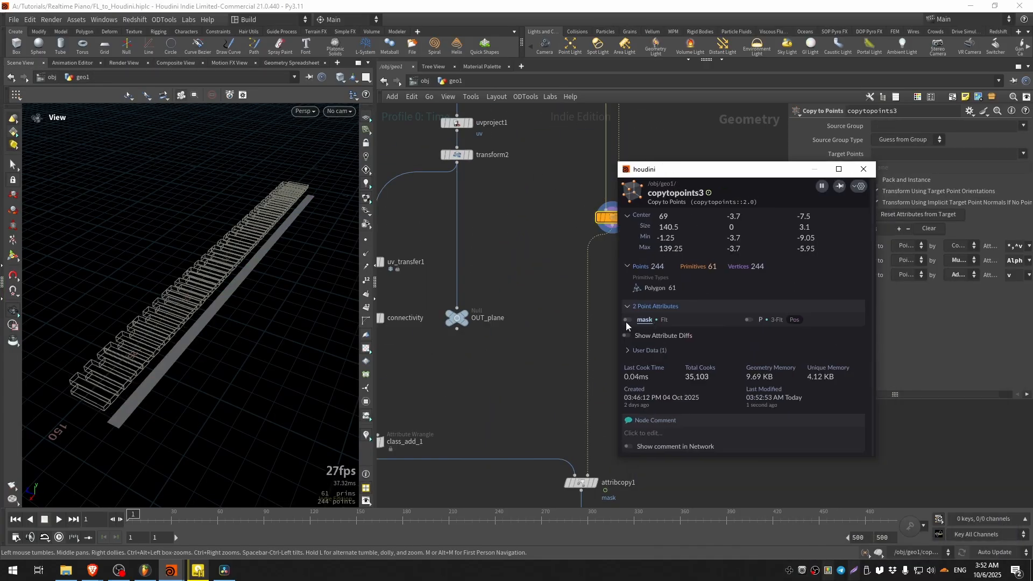
{"action": "left_click", "coordinate": [864, 169]}
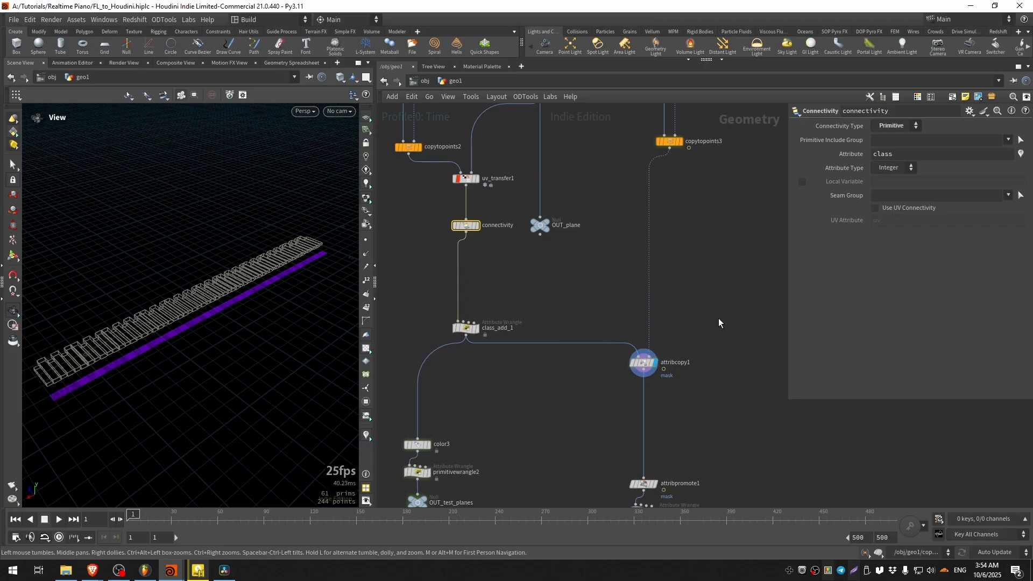
- Check the parameters of attribcopy1 and the class_add_1 wrangle expression
{"action": "scroll", "coordinate": [712, 259], "scroll_direction": "up", "scroll_amount": 3}
{"action": "left_click", "coordinate": [622, 438]}
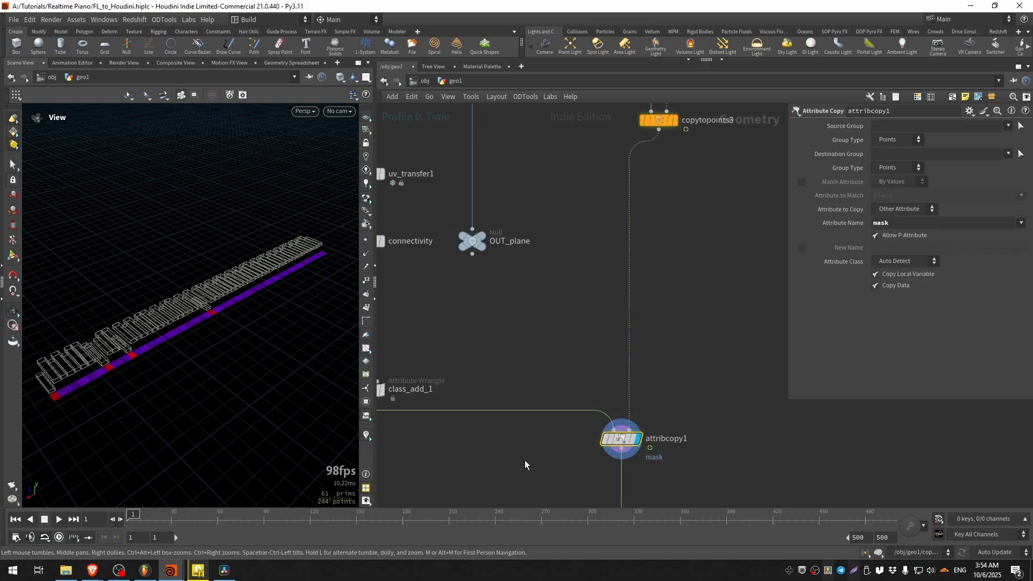
{"action": "middle_click_drag", "start_coordinate": [525, 461], "coordinate": [611, 352]}
{"action": "scroll", "coordinate": [582, 395], "scroll_direction": "down", "scroll_amount": 3}
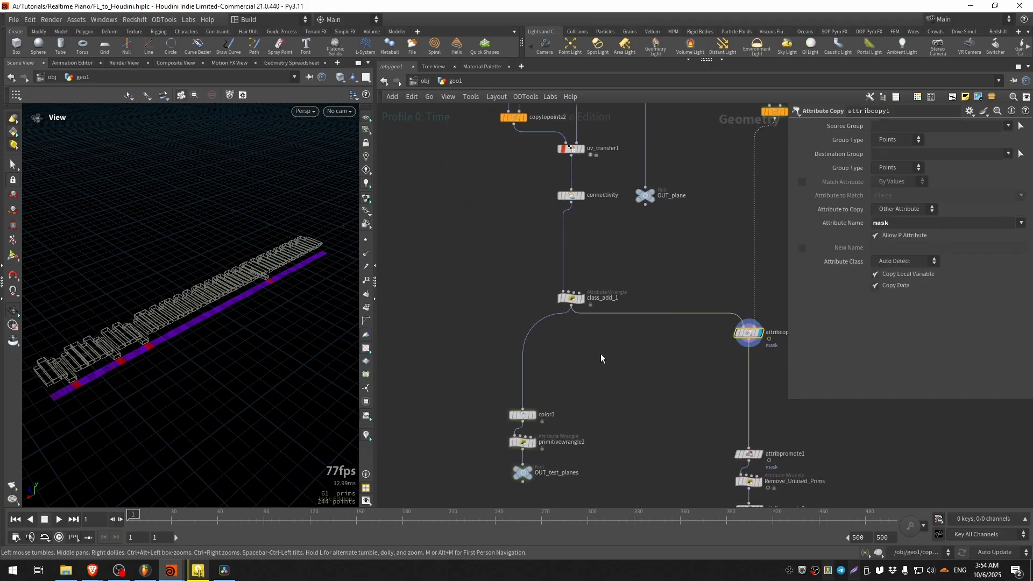
{"action": "left_click", "coordinate": [570, 298]}
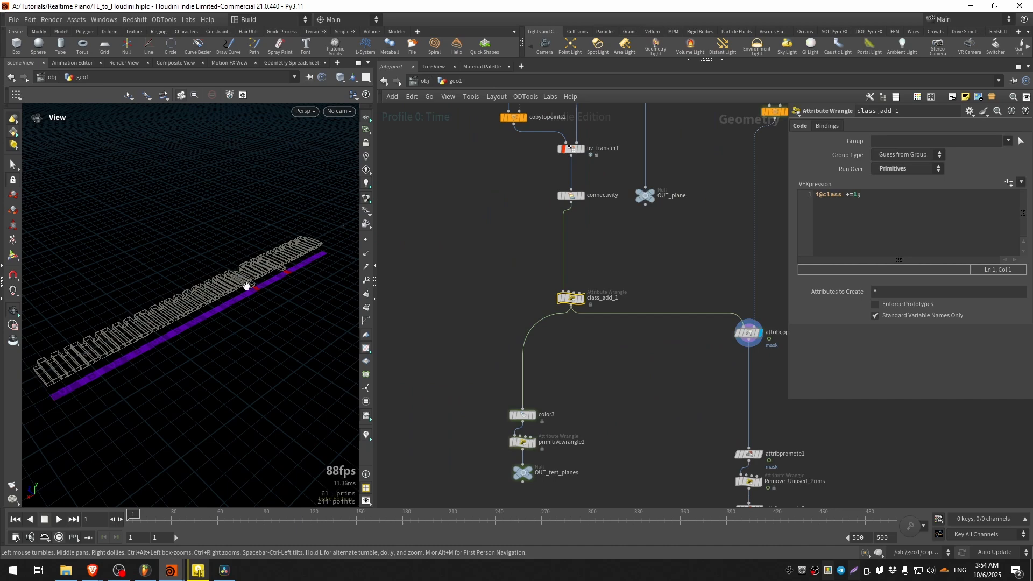
- Visualize attribcopy1's class attribute and its mask attribute on the planes, turn the mask visualization off and close the node info
{"action": "left_click", "coordinate": [748, 333]}
{"action": "scroll", "coordinate": [748, 333], "scroll_direction": "up", "scroll_amount": 1}
{"action": "middle_click_drag", "start_coordinate": [747, 333], "coordinate": [665, 265]}
{"action": "scroll", "coordinate": [664, 263], "scroll_direction": "down", "scroll_amount": 2}
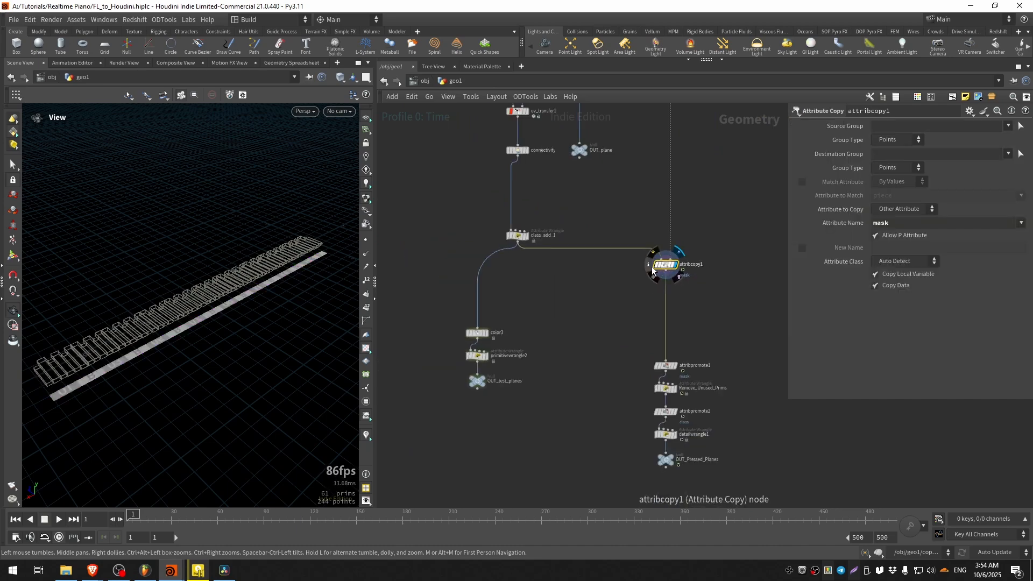
{"action": "left_click", "coordinate": [650, 266]}
{"action": "left_click", "coordinate": [741, 349]}
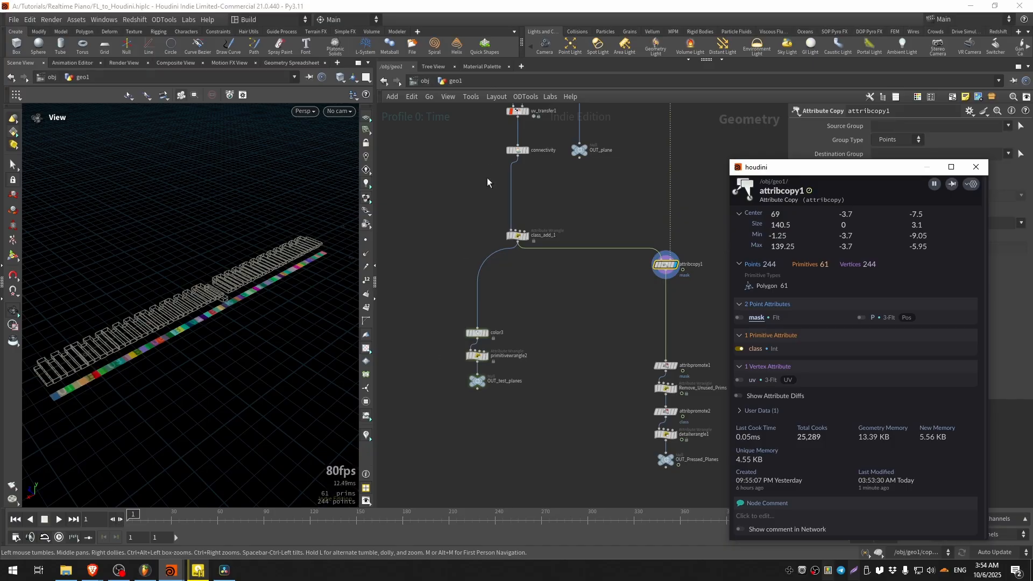
{"action": "left_click", "coordinate": [739, 317]}
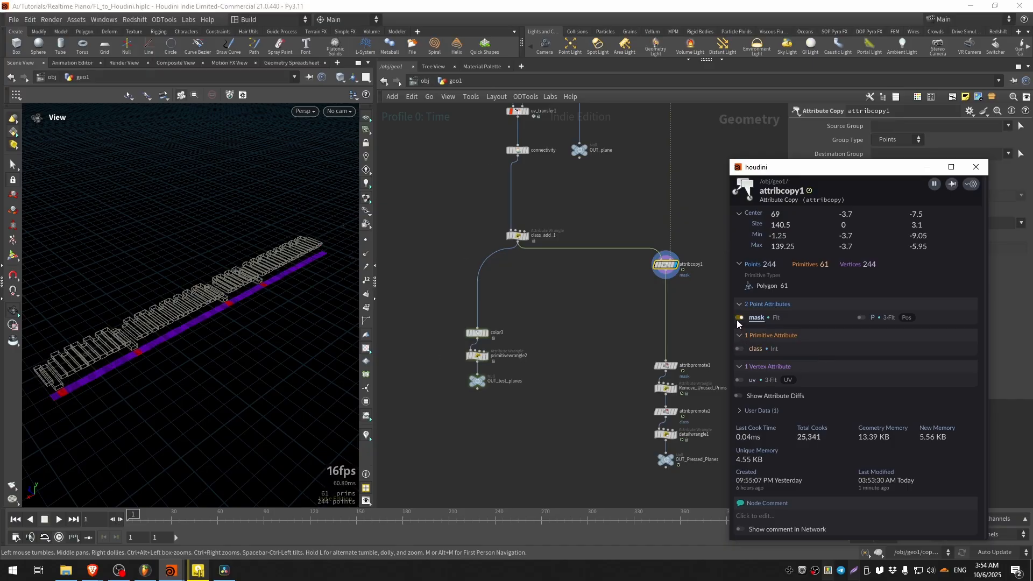
{"action": "left_click", "coordinate": [739, 318]}
{"action": "left_click", "coordinate": [976, 167]}
- Display attribpromote1 and view its primitive class and mask values in the Geometry Spreadsheet
{"action": "scroll", "coordinate": [687, 370], "scroll_direction": "up", "scroll_amount": 3}
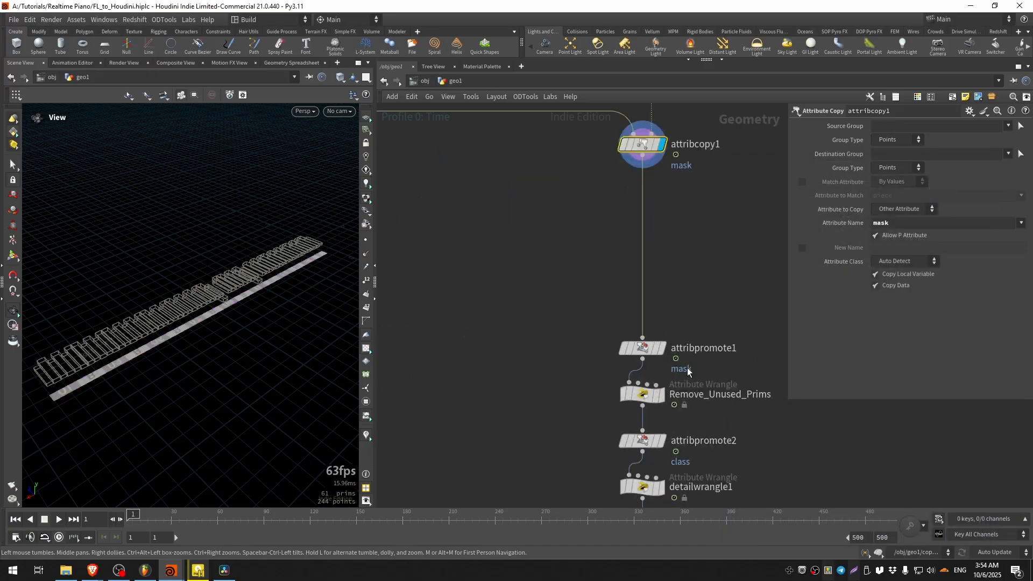
{"action": "left_click", "coordinate": [664, 348]}
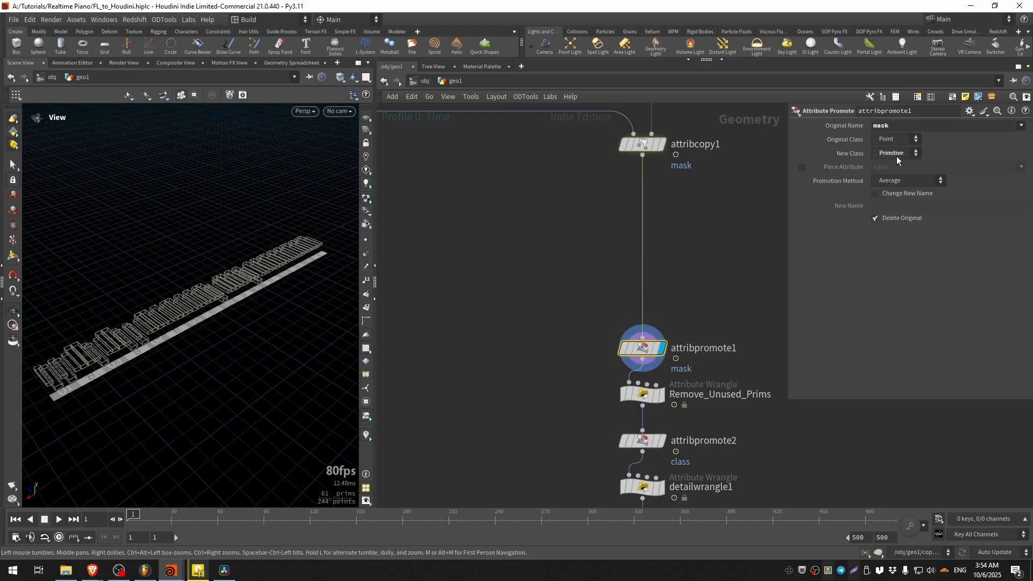
{"action": "left_click", "coordinate": [291, 62]}
{"action": "left_click", "coordinate": [102, 94]}
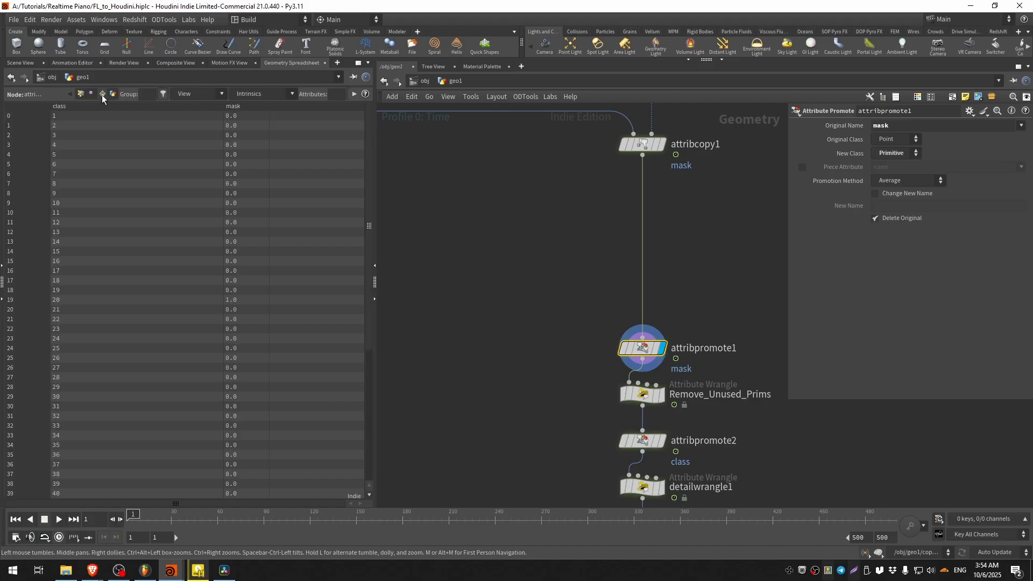
{"action": "middle_click_drag", "start_coordinate": [538, 376], "coordinate": [506, 261]}
{"action": "left_click", "coordinate": [630, 277]}
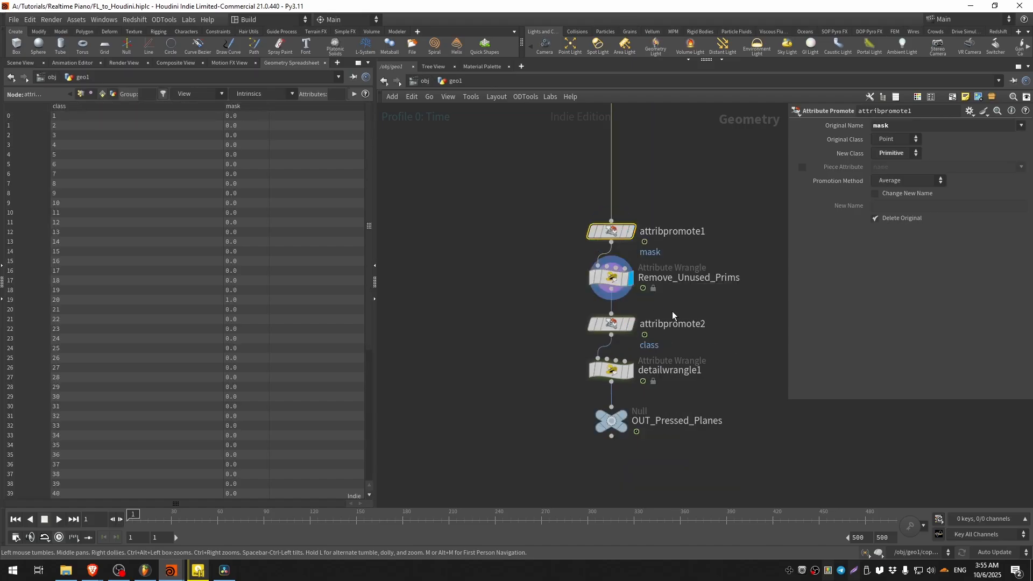
{"action": "left_click", "coordinate": [608, 278]}
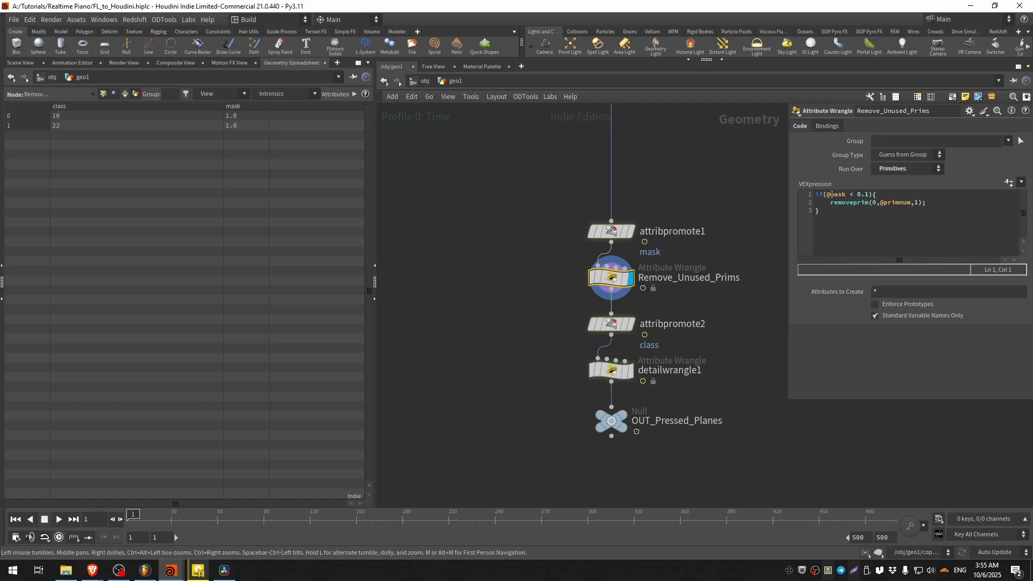
{"action": "left_click_drag", "start_coordinate": [827, 194], "coordinate": [869, 195]}
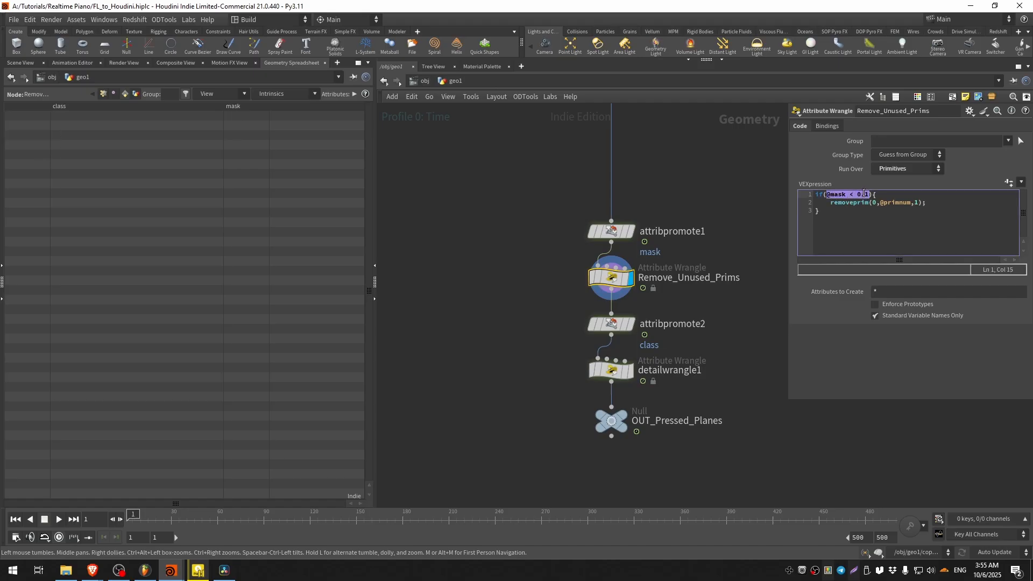
- Examine the removeprim call in Remove_Unused_Prims' VEX code, highlighting its final argument 1
{"action": "left_click", "coordinate": [846, 195]}
{"action": "mouse_move", "coordinate": [831, 203]}
{"action": "left_mouse_down"}
{"action": "mouse_move", "coordinate": [926, 203]}
{"action": "mouse_move", "coordinate": [831, 203]}
{"action": "left_mouse_up"}
{"action": "double_click", "coordinate": [917, 203]}
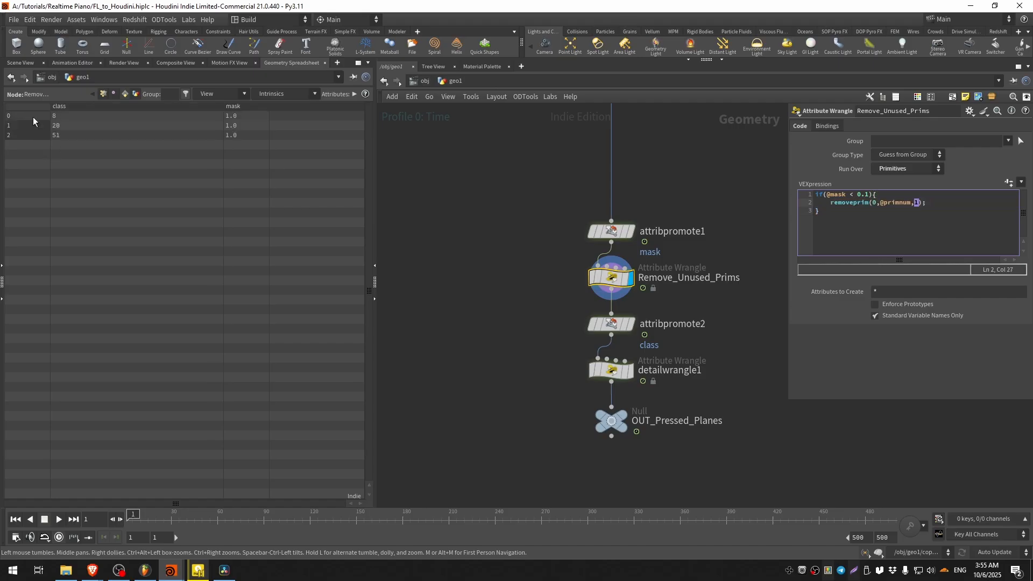
- Play the timeline in the 3D scene and watch the planes that Remove_Unused_Prims keeps
{"action": "left_click", "coordinate": [22, 63]}
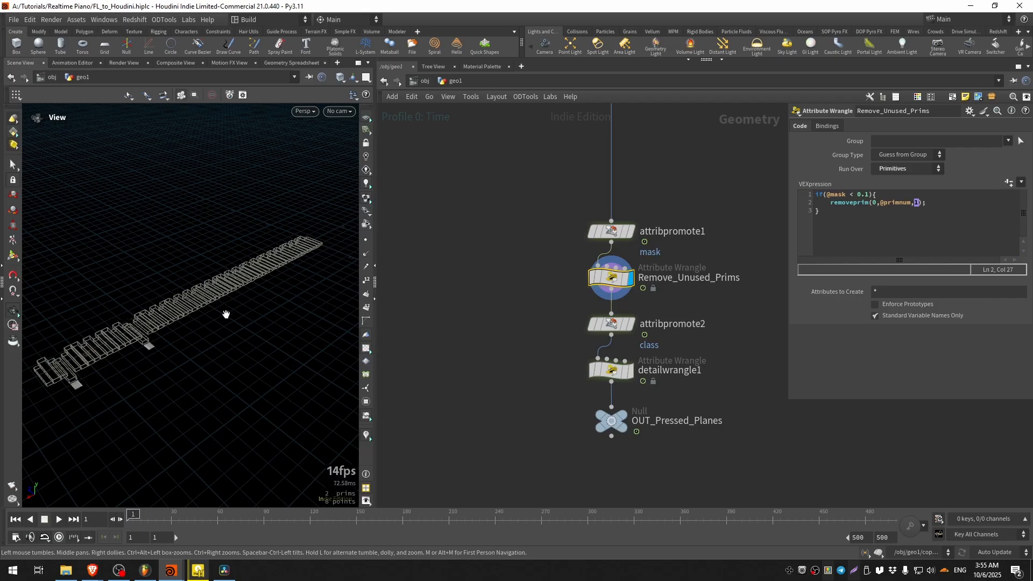
{"action": "left_click_drag", "start_coordinate": [231, 293], "coordinate": [144, 330]}
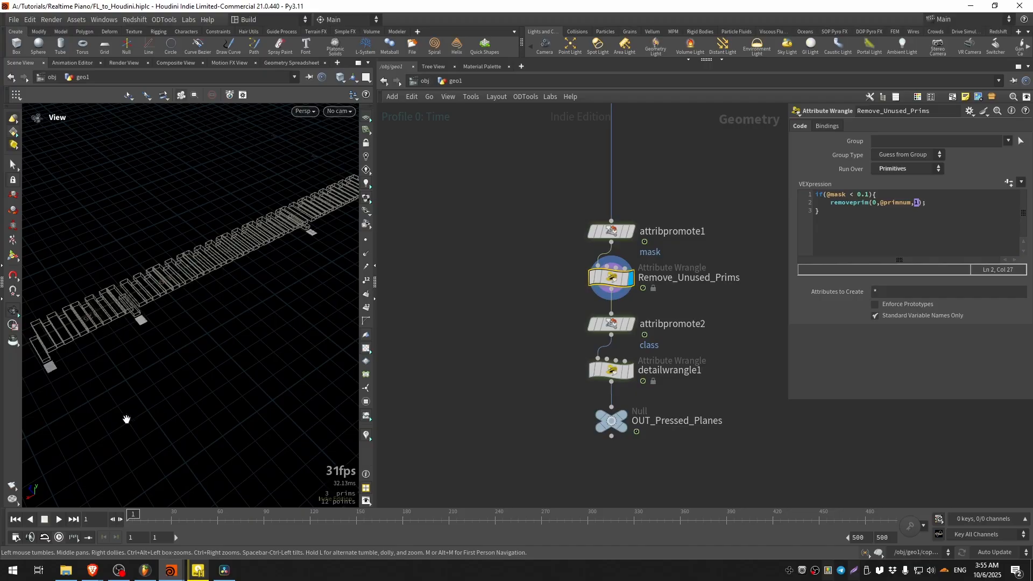
{"action": "left_click", "coordinate": [58, 519]}
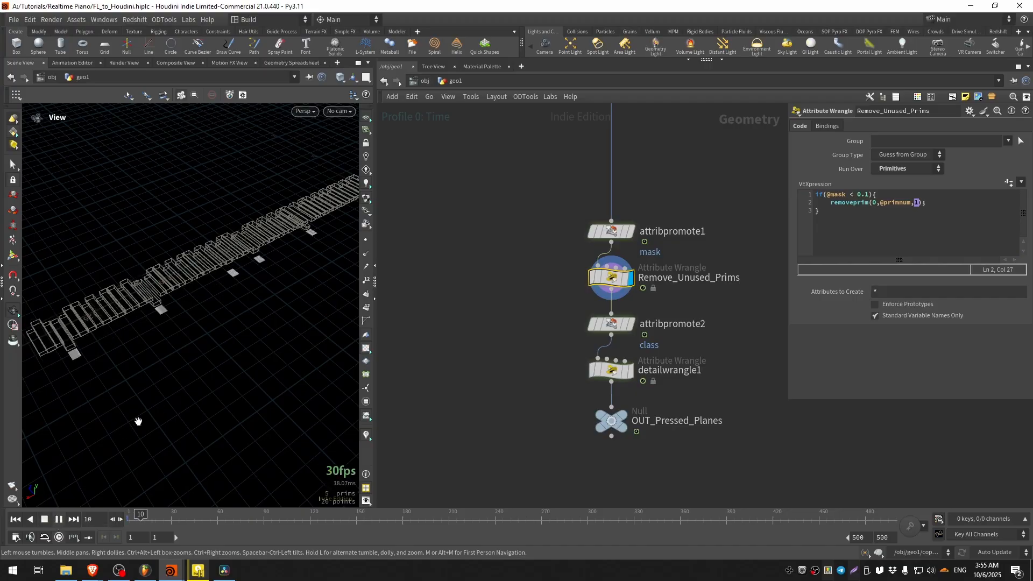
{"action": "left_click_drag", "start_coordinate": [161, 307], "coordinate": [198, 278]}
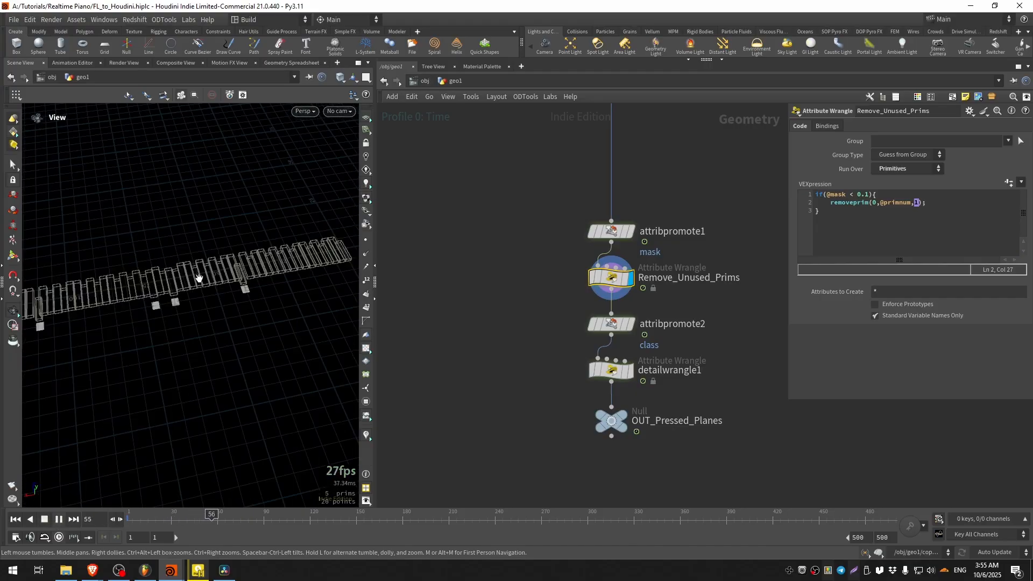
- Visualize the mask attribute of Remove_Unused_Prims on the remaining planes and view the coloured result
{"action": "scroll", "coordinate": [627, 279], "scroll_direction": "down", "scroll_amount": 3}
{"action": "middle_click", "coordinate": [616, 277]}
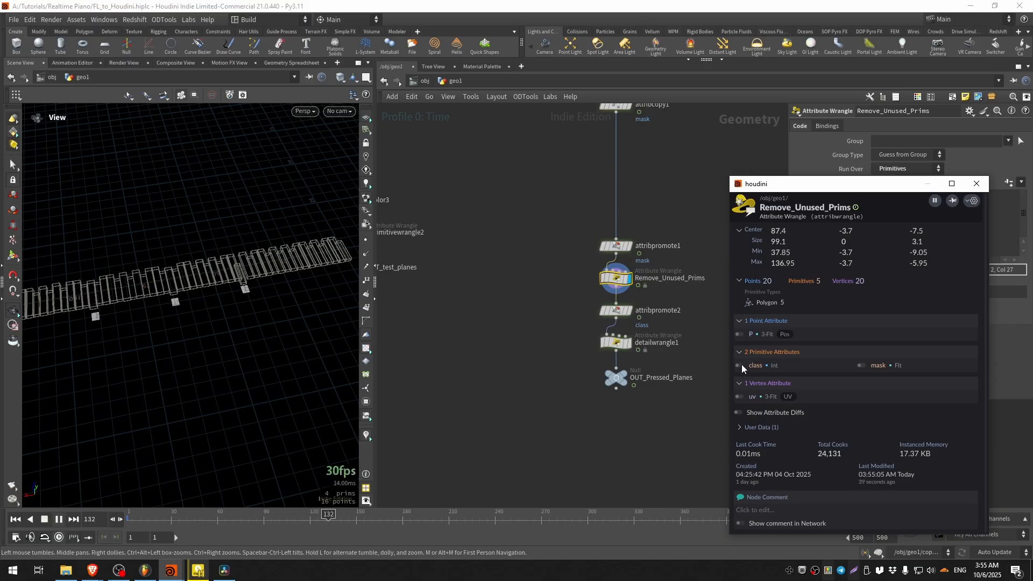
{"action": "left_click", "coordinate": [861, 365]}
{"action": "mouse_move", "coordinate": [207, 344]}
{"action": "left_mouse_down"}
{"action": "mouse_move", "coordinate": [258, 307]}
{"action": "mouse_move", "coordinate": [198, 353]}
{"action": "left_mouse_up"}
{"action": "scroll", "coordinate": [651, 313], "scroll_direction": "up", "scroll_amount": 4}
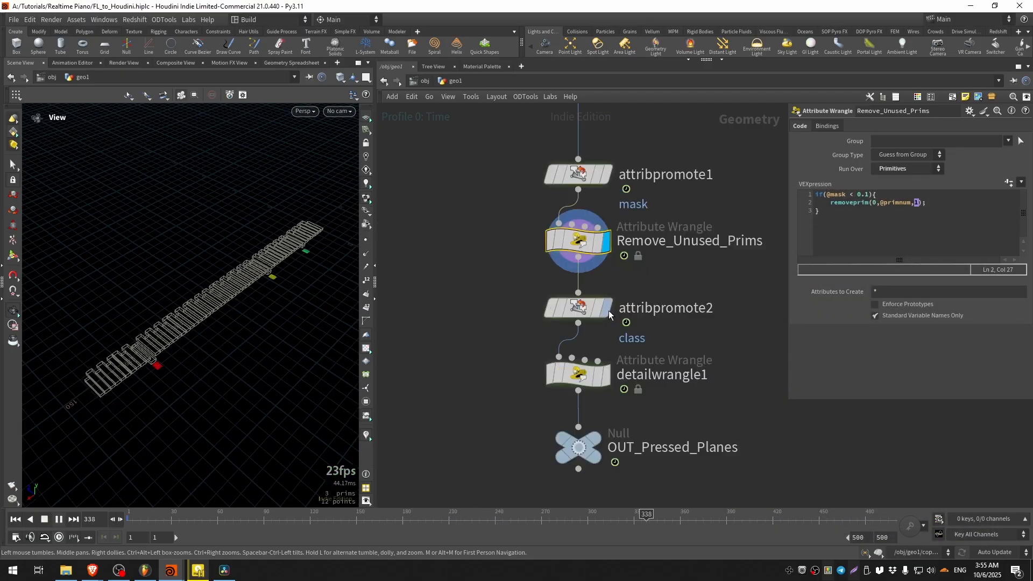
- Display attribpromote2 and view its detail-level pressed array in the Geometry Spreadsheet after checking the primitive attributes of Remove_Unused_Prims
{"action": "left_click", "coordinate": [607, 307]}
{"action": "left_click", "coordinate": [578, 308]}
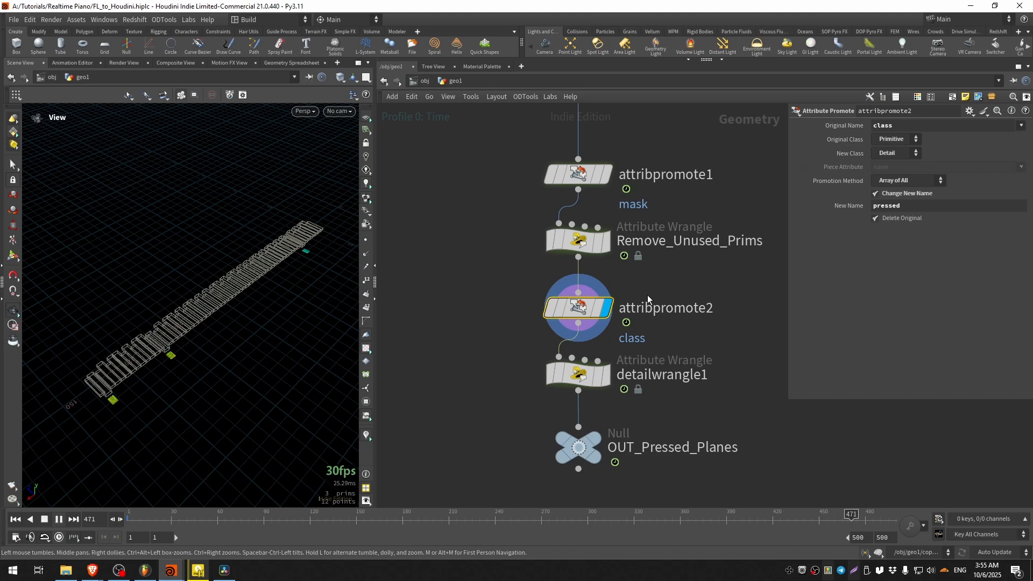
{"action": "left_click", "coordinate": [578, 240]}
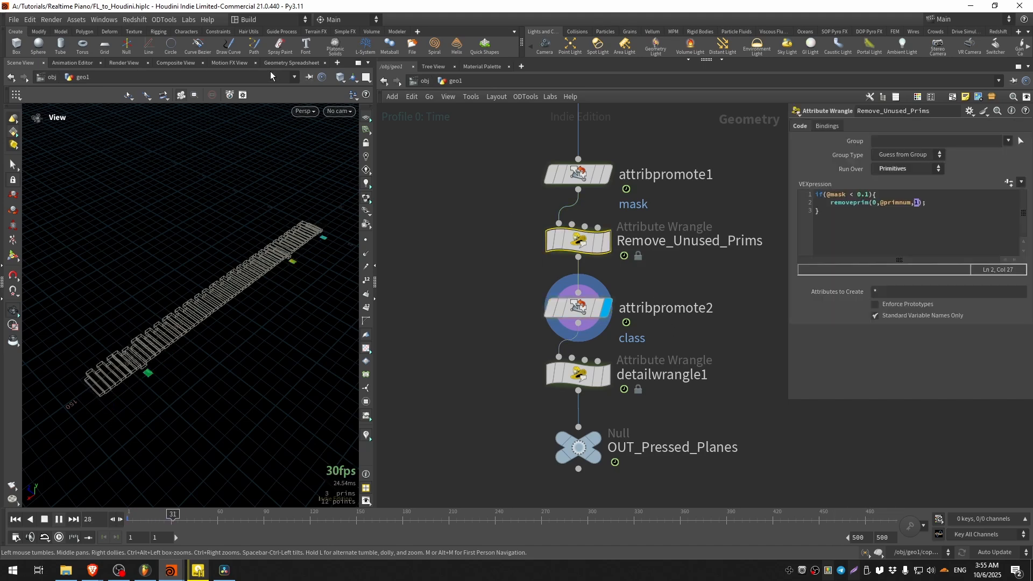
{"action": "left_click", "coordinate": [292, 62]}
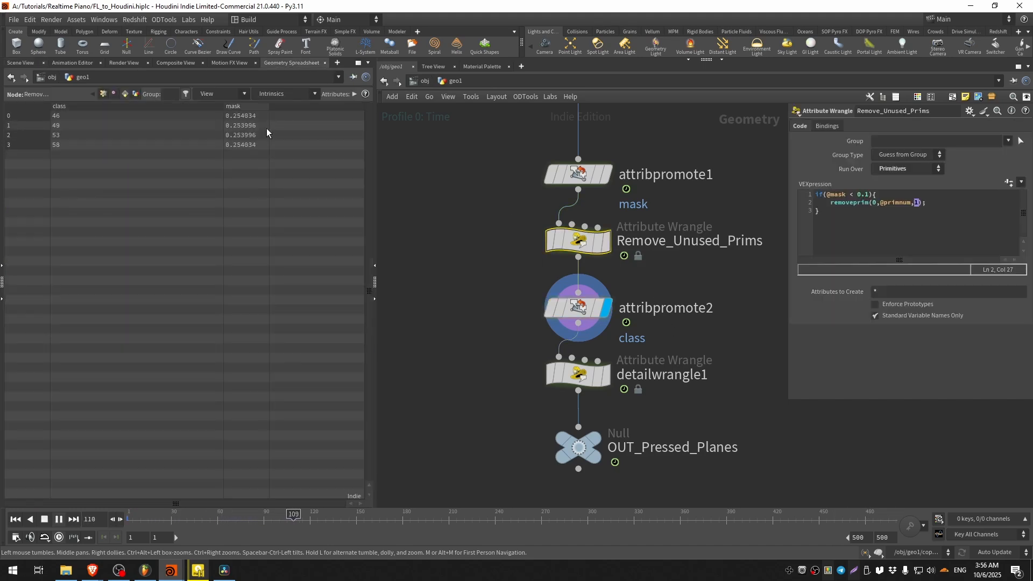
{"action": "left_click", "coordinate": [559, 308]}
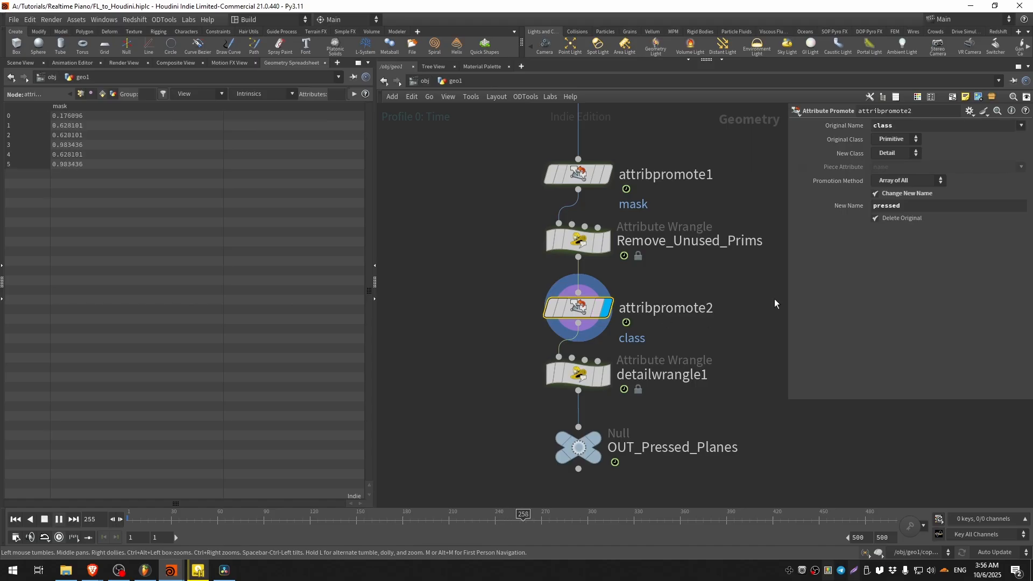
{"action": "left_click", "coordinate": [112, 94]}
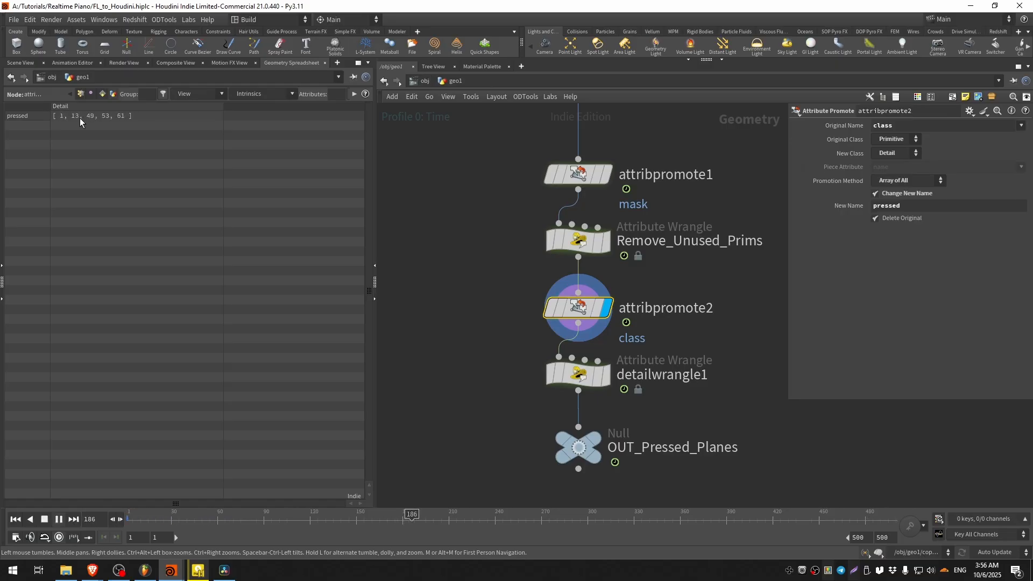
- Show detailwrangle1's VEX code in an enlarged parameter area and examine the cls array and empty string declarations
{"action": "left_click", "coordinate": [578, 373]}
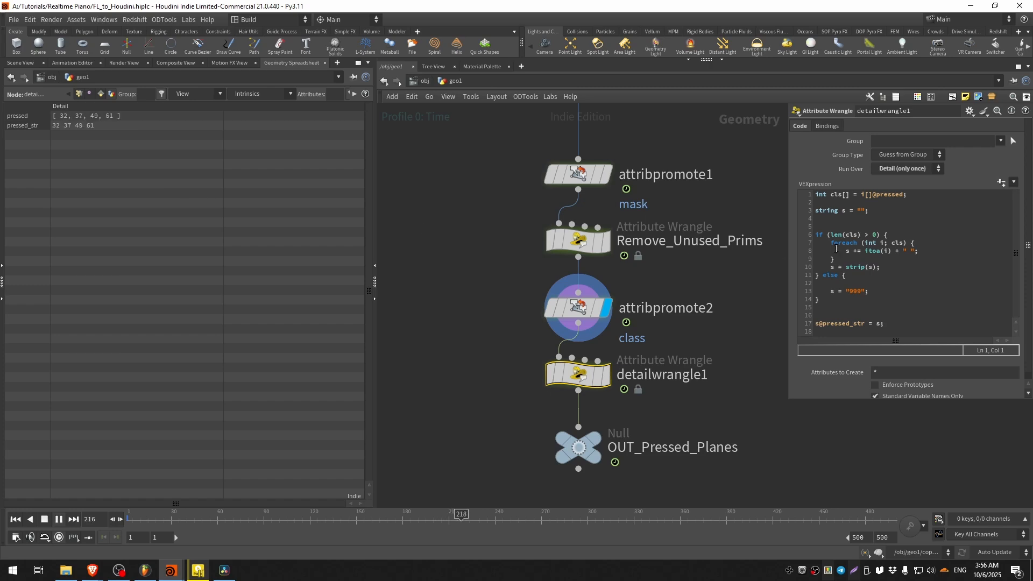
{"action": "left_click_drag", "start_coordinate": [789, 399], "coordinate": [725, 438]}
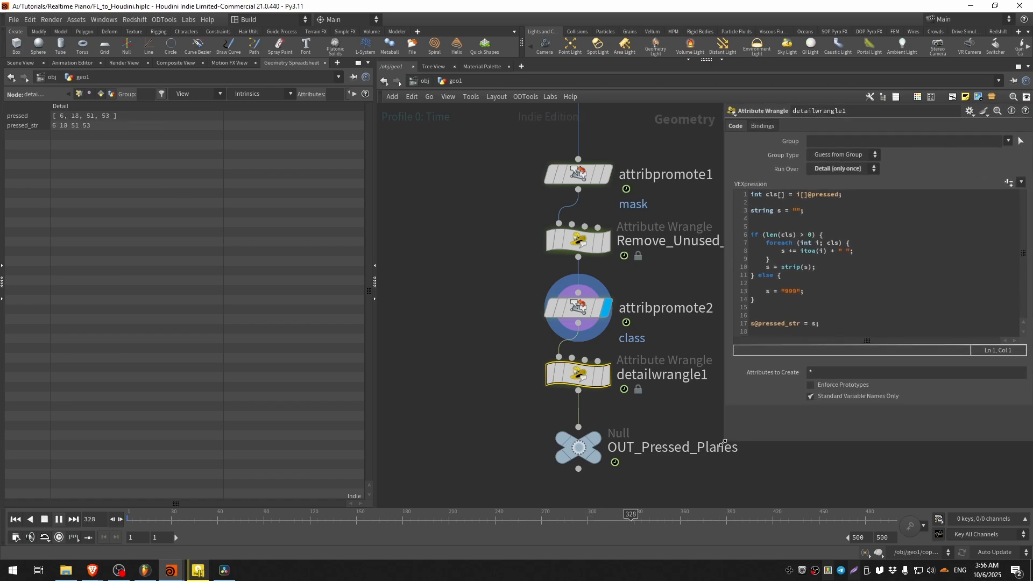
{"action": "triple_click", "coordinate": [790, 195]}
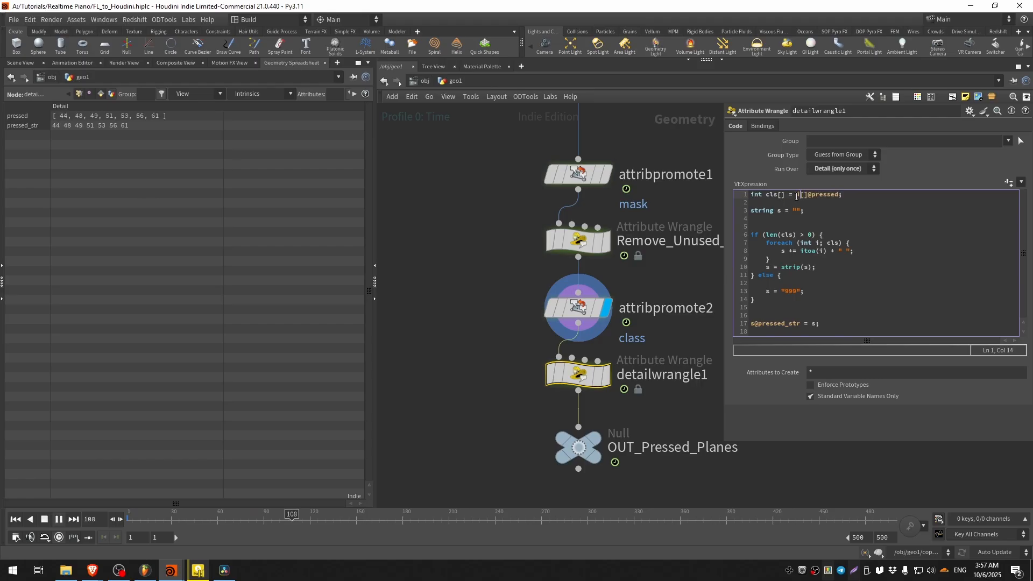
{"action": "left_click", "coordinate": [779, 194]}
{"action": "triple_click", "coordinate": [777, 211]}
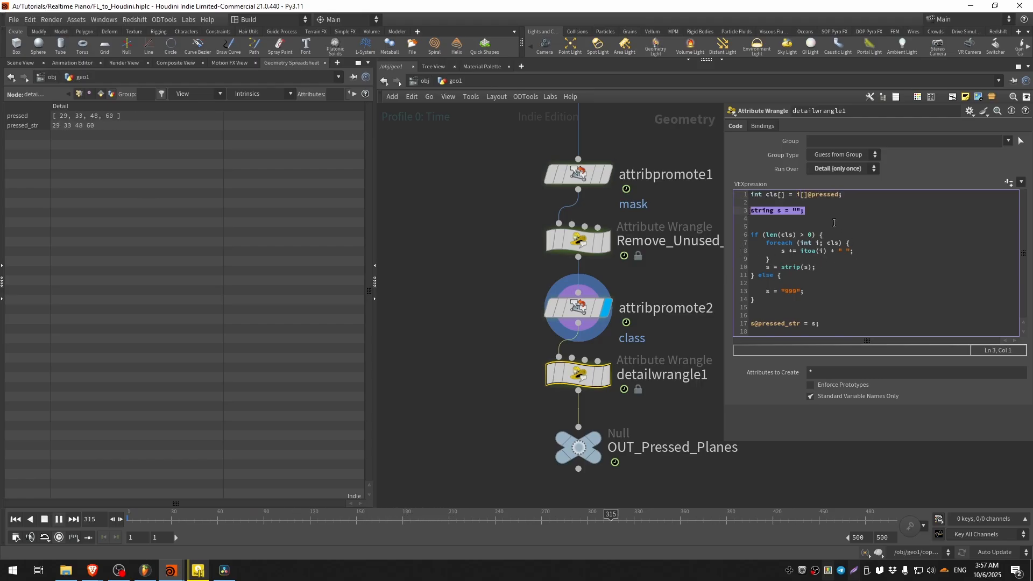
- Examine detailwrangle1's len(cls) condition, the space-separated foreach loop, the "999" fallback and the s@pressed_str assignment
{"action": "left_click_drag", "start_coordinate": [793, 235], "coordinate": [769, 235]}
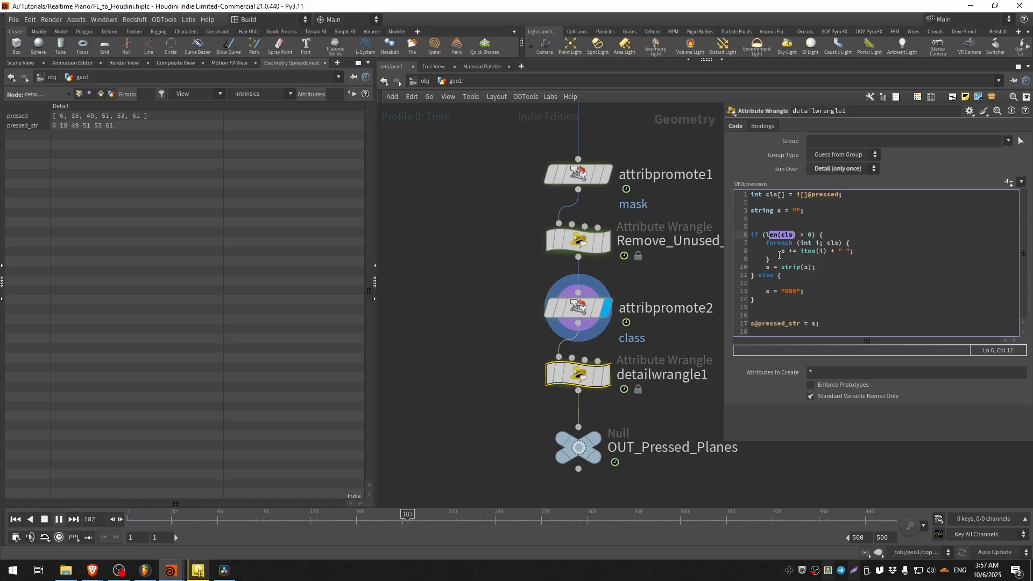
{"action": "triple_click", "coordinate": [792, 211]}
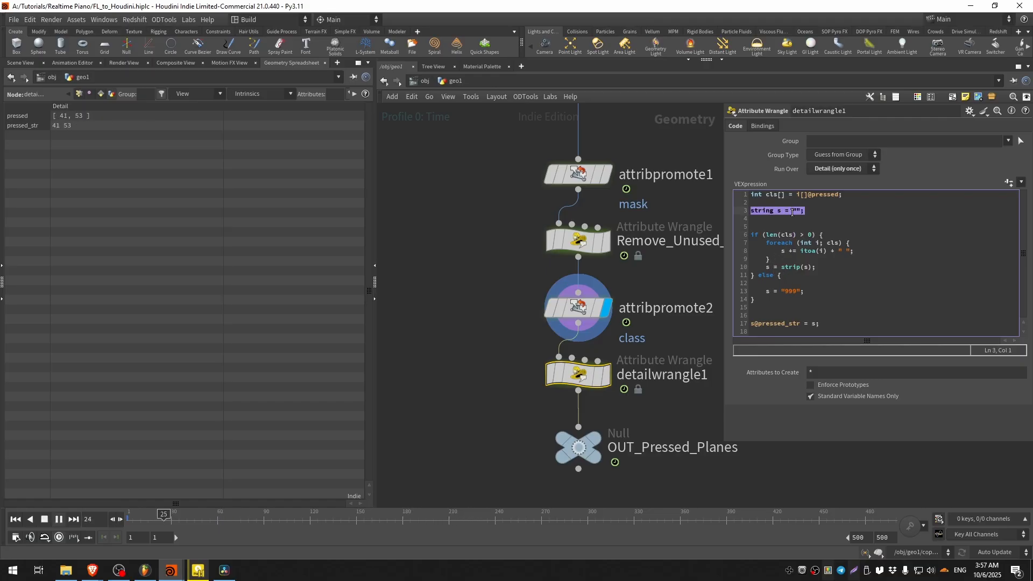
{"action": "left_click", "coordinate": [845, 251]}
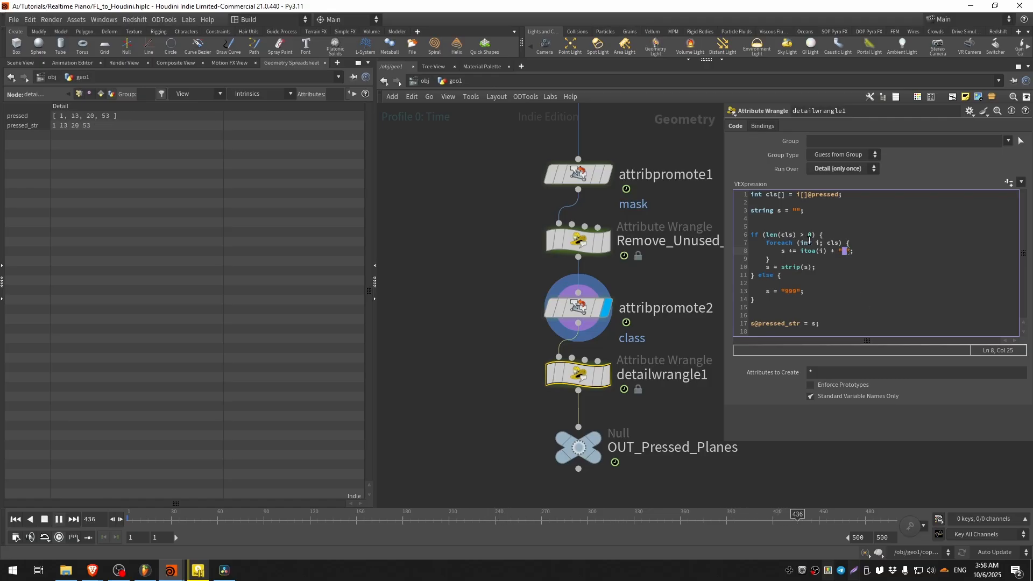
{"action": "left_click_drag", "start_coordinate": [766, 235], "coordinate": [796, 234]}
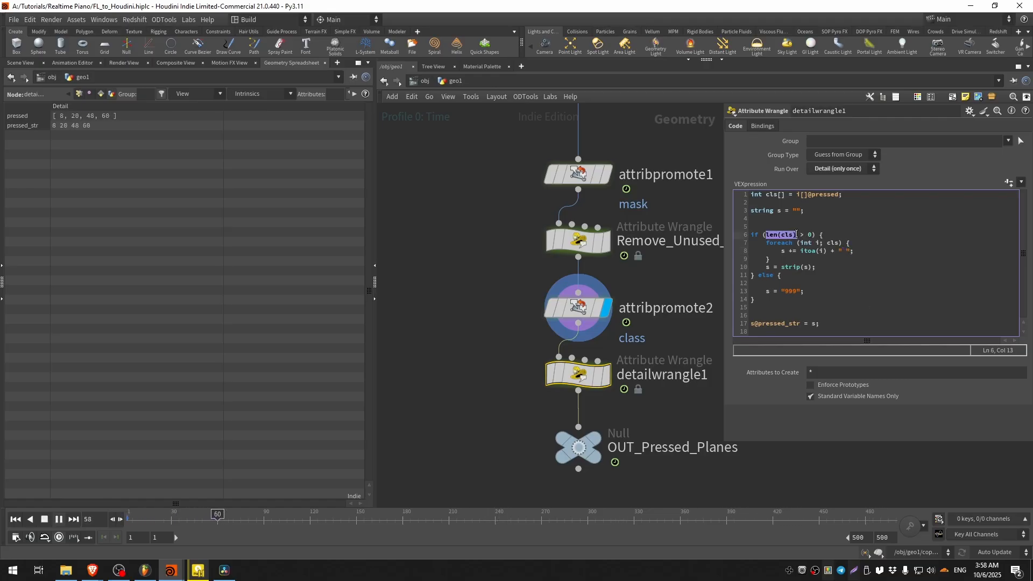
{"action": "double_click", "coordinate": [796, 293]}
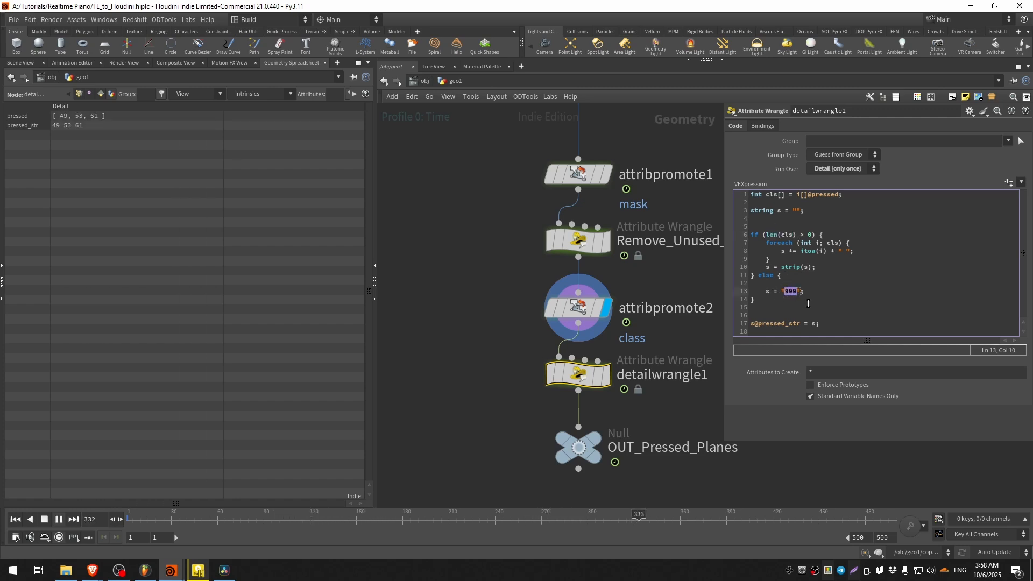
{"action": "mouse_move", "coordinate": [821, 324]}
{"action": "left_mouse_down"}
{"action": "mouse_move", "coordinate": [749, 324]}
{"action": "mouse_move", "coordinate": [813, 323]}
{"action": "left_mouse_up"}
{"action": "left_click", "coordinate": [771, 329]}
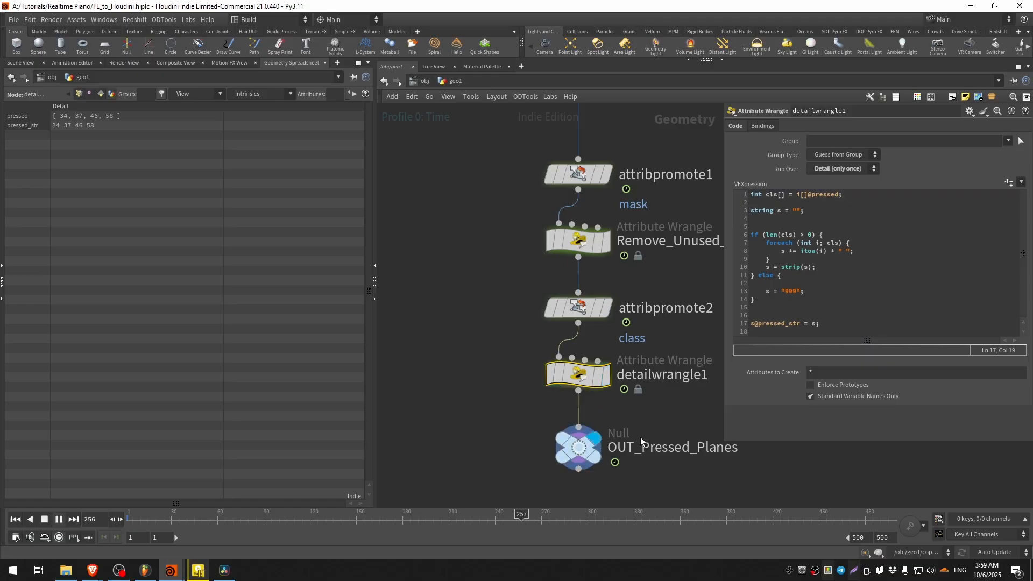
- Select OUT_Pressed_Planes to view the final planes and go inside the copnet1 network
{"action": "left_click", "coordinate": [578, 448]}
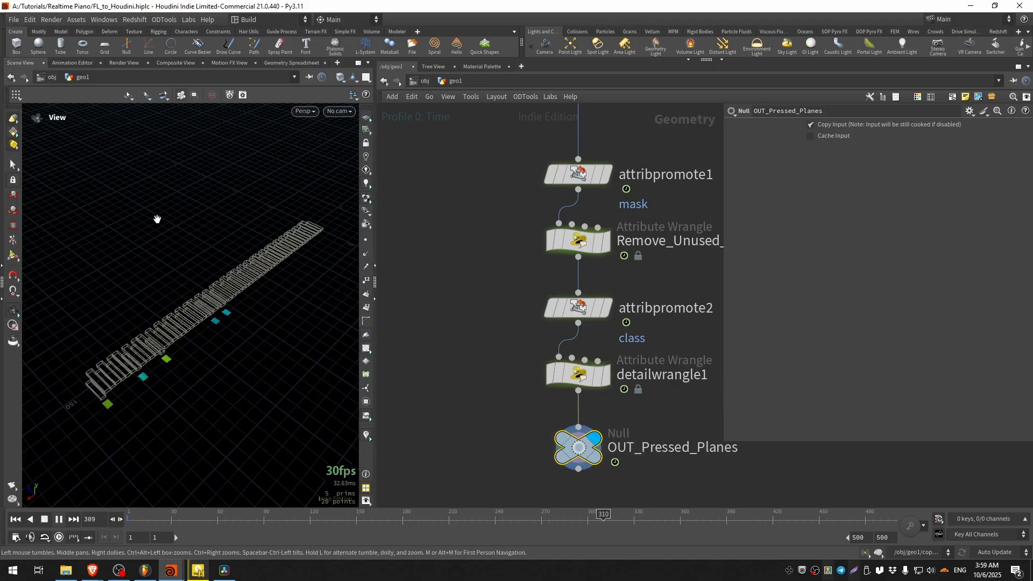
{"action": "scroll", "coordinate": [511, 397], "scroll_direction": "down", "scroll_amount": 5}
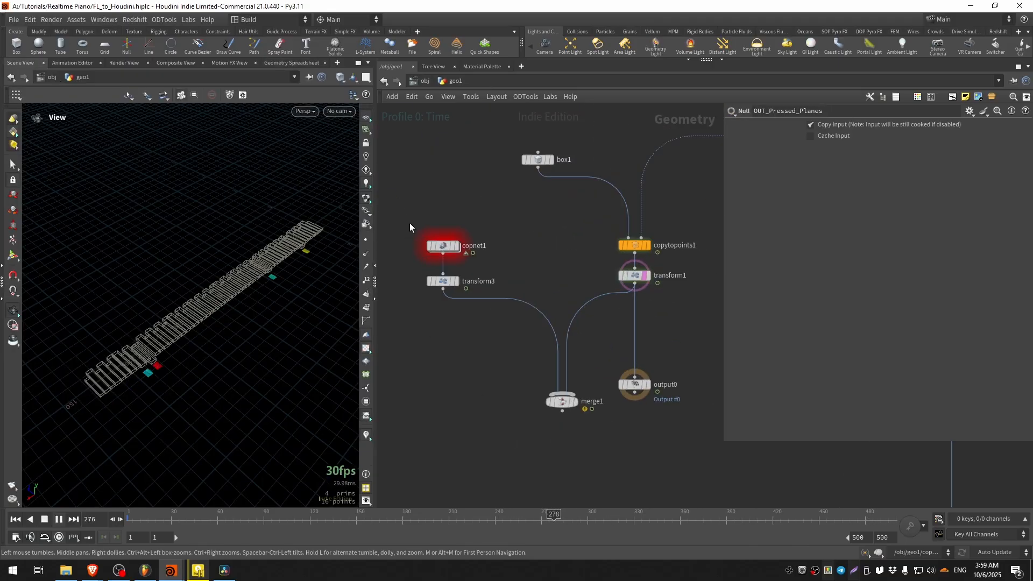
{"action": "scroll", "coordinate": [430, 232], "scroll_direction": "up", "scroll_amount": 3}
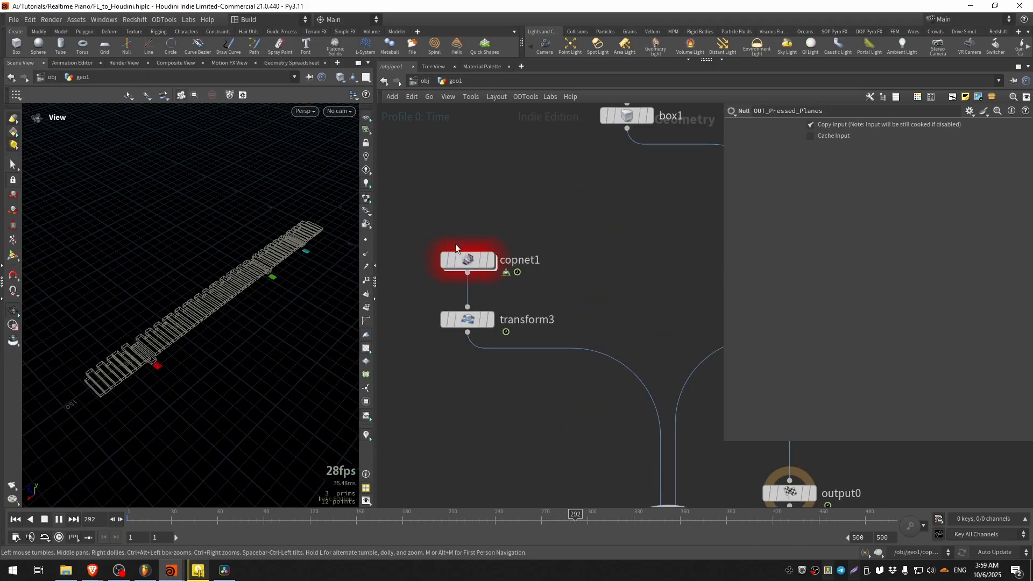
{"action": "double_click", "coordinate": [463, 257]}
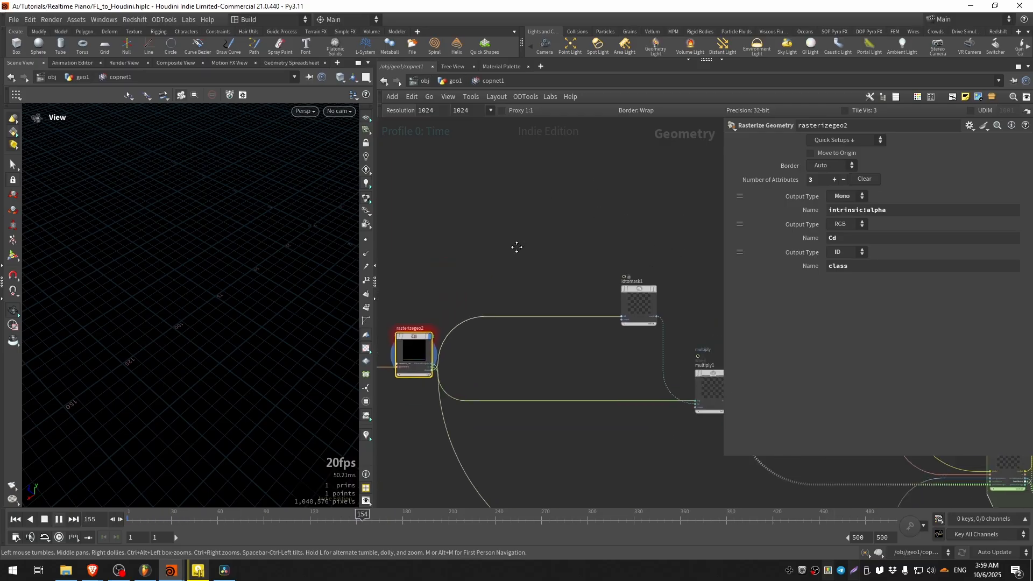
- Add an ID to Mask node to copnet1 above rasterizegeo2
{"action": "key", "text": "Tab"}
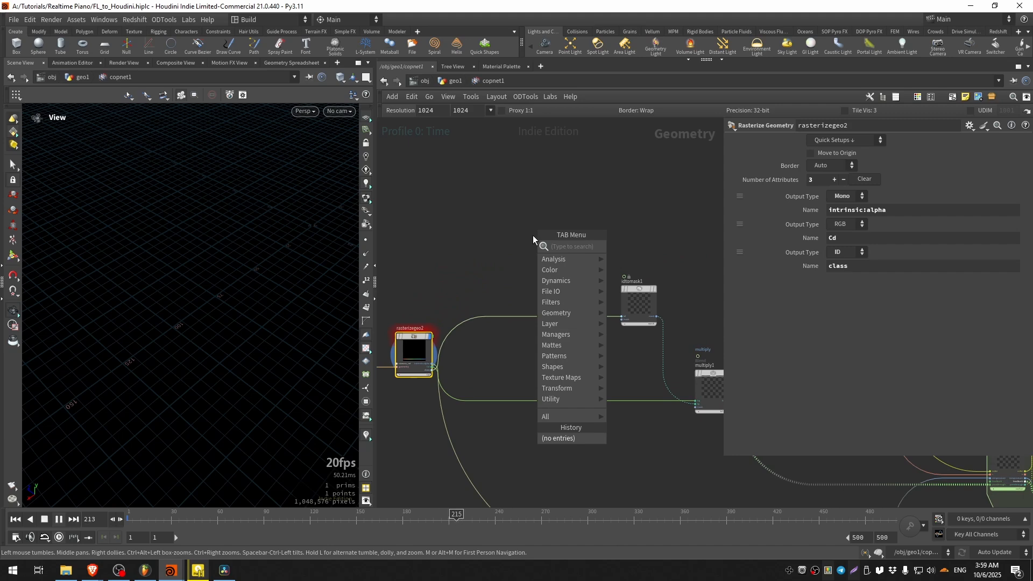
{"action": "type", "text": "id"}
{"action": "key", "text": "Return"}
{"action": "key", "text": "Return"}
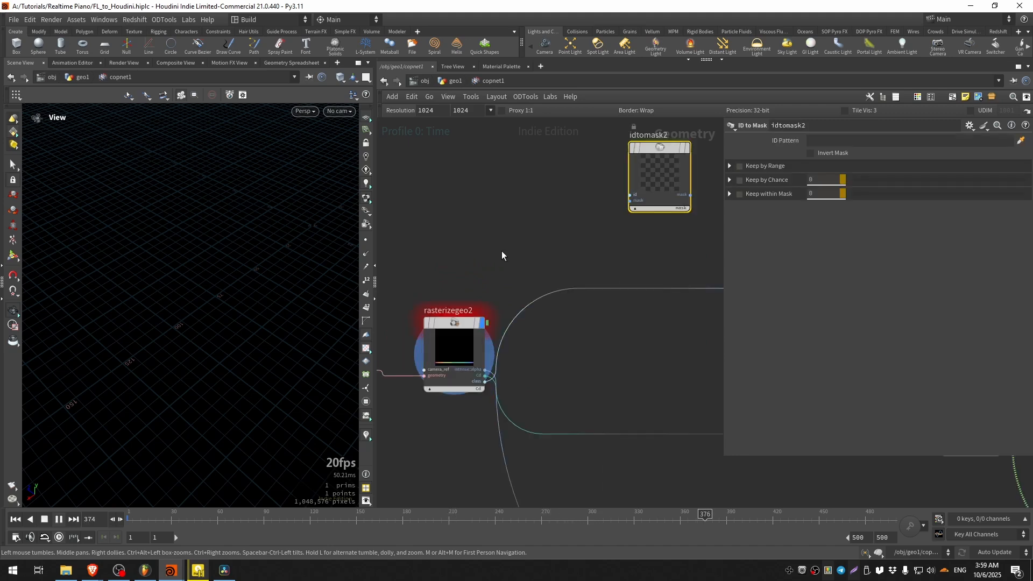
- View rasterizegeo2's class output in the Composite View and inspect the row of per-key ID colours
{"action": "scroll", "coordinate": [501, 251], "scroll_direction": "up", "scroll_amount": 1}
{"action": "middle_click_drag", "start_coordinate": [458, 326], "coordinate": [525, 234]}
{"action": "scroll", "coordinate": [525, 234], "scroll_direction": "up", "scroll_amount": 2}
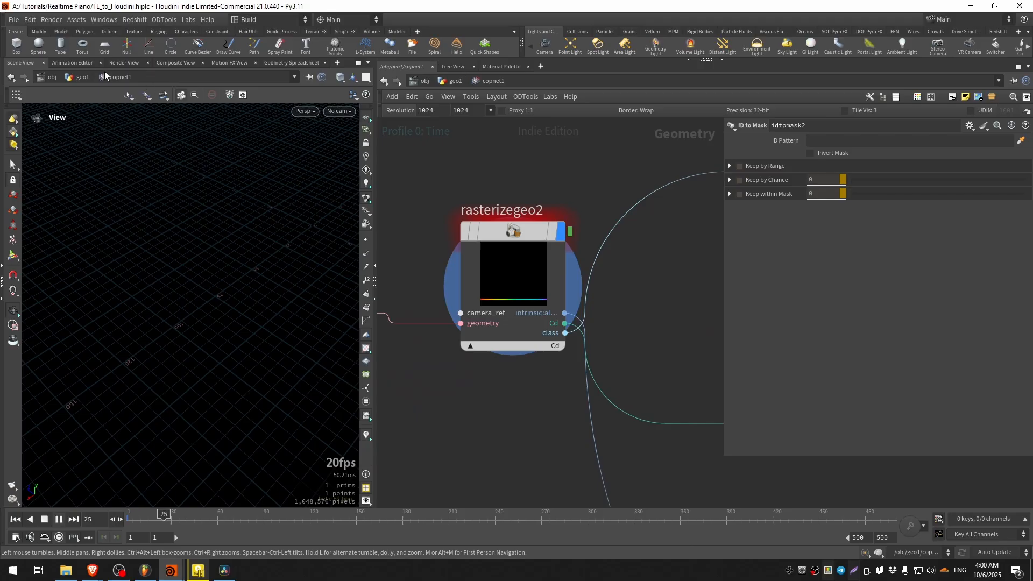
{"action": "left_click", "coordinate": [176, 62]}
{"action": "left_click", "coordinate": [73, 107]}
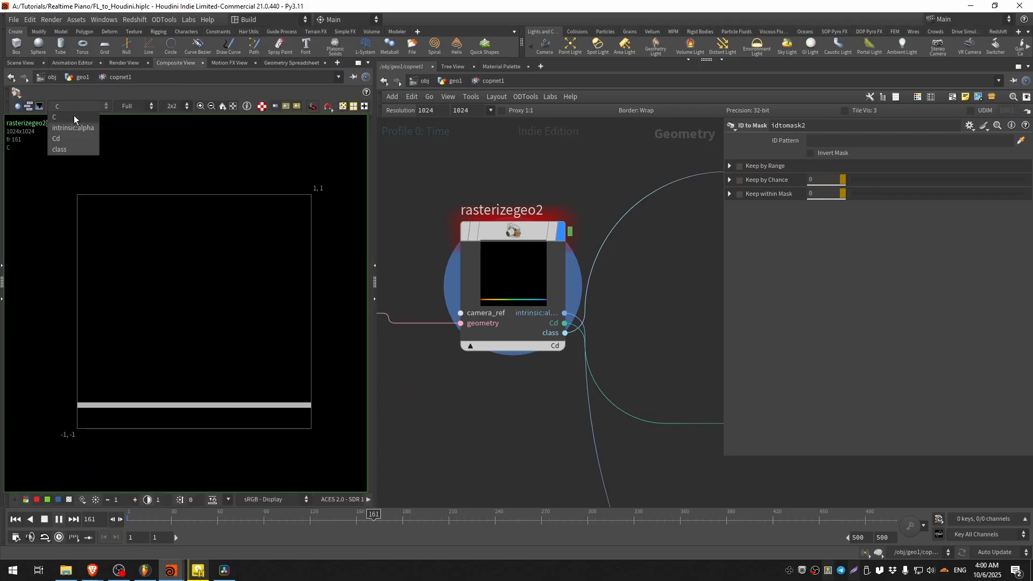
{"action": "left_click", "coordinate": [67, 150]}
{"action": "scroll", "coordinate": [308, 411], "scroll_direction": "up", "scroll_amount": 4}
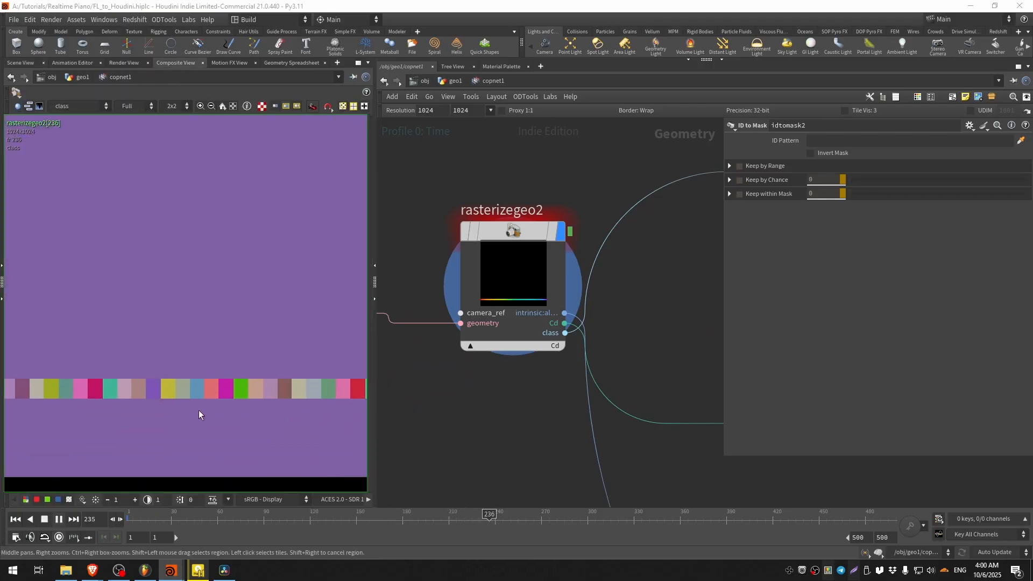
{"action": "scroll", "coordinate": [199, 410], "scroll_direction": "down", "scroll_amount": 5}
{"action": "scroll", "coordinate": [629, 172], "scroll_direction": "down", "scroll_amount": 2}
{"action": "middle_click_drag", "start_coordinate": [629, 172], "coordinate": [501, 350]}
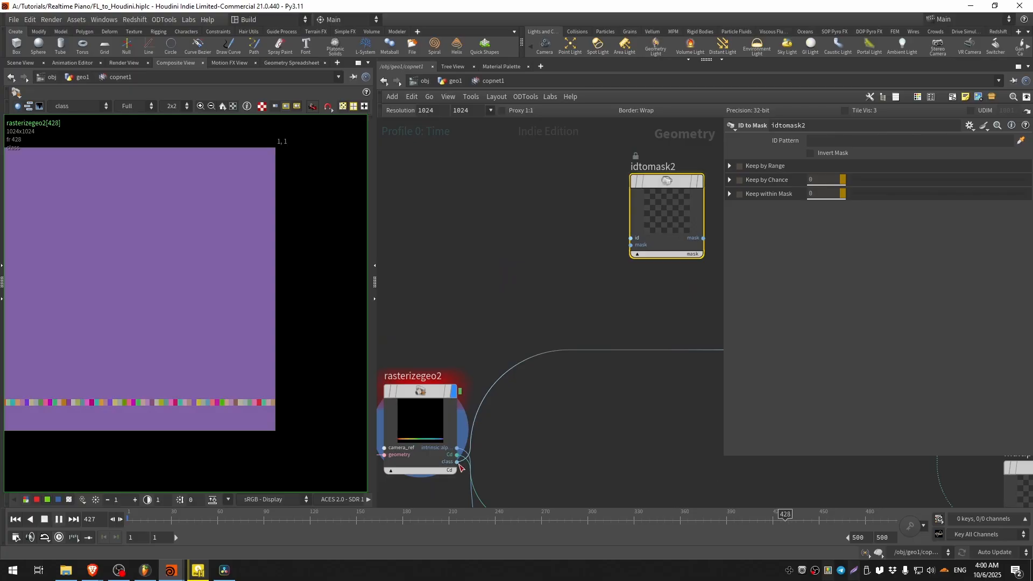
- Connect rasterizegeo2's class output to the id input of idtomask2 and display idtomask2
{"action": "left_click_drag", "start_coordinate": [457, 463], "coordinate": [630, 238]}
{"action": "middle_click_drag", "start_coordinate": [635, 237], "coordinate": [560, 287]}
{"action": "left_click", "coordinate": [644, 212]}
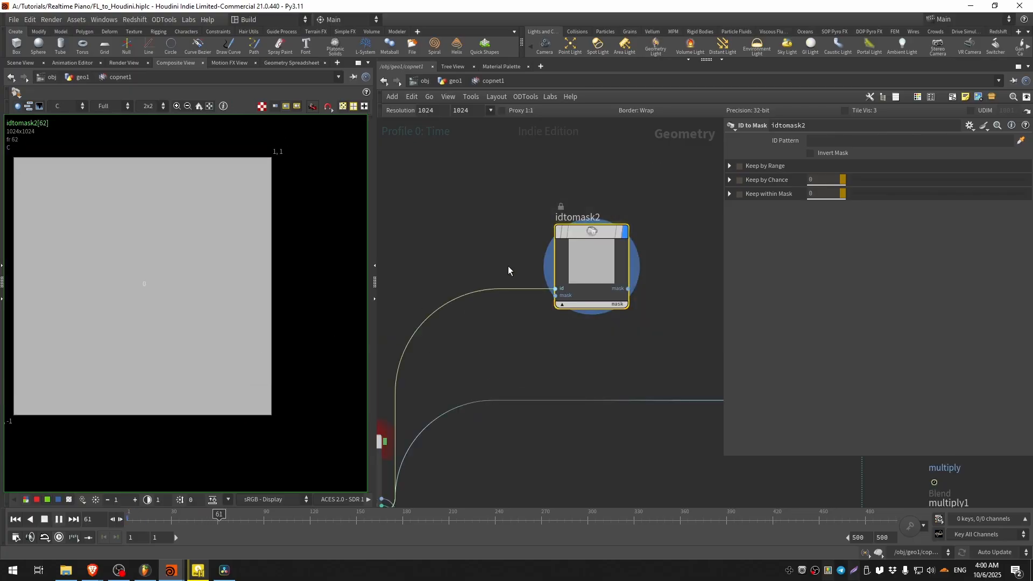
- Set idtomask2's ID Pattern to 6 and inspect the isolated plane in the mask
{"action": "left_click", "coordinate": [813, 141]}
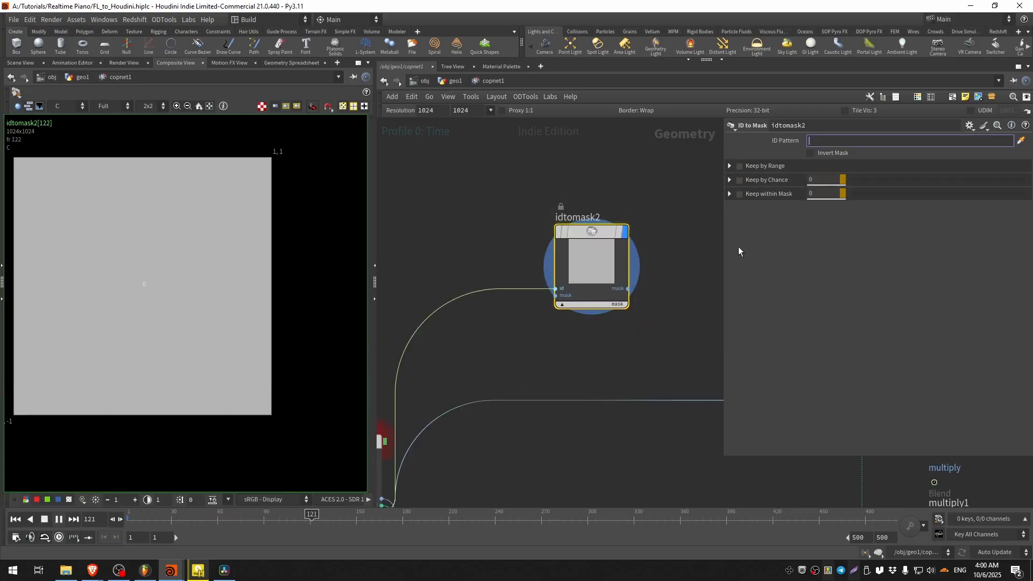
{"action": "type", "text": "6"}
{"action": "key", "text": "Return"}
{"action": "scroll", "coordinate": [284, 404], "scroll_direction": "up", "scroll_amount": 2}
{"action": "scroll", "coordinate": [223, 354], "scroll_direction": "up", "scroll_amount": 2}
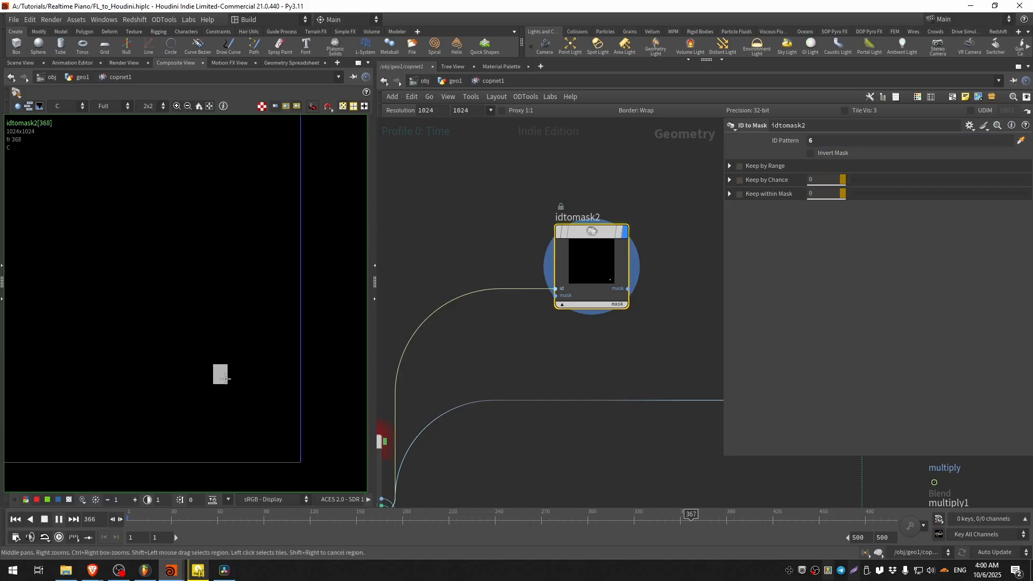
- Set idtomask2's ID Pattern to 31, inspect the isolated plane, and clear the pattern
{"action": "scroll", "coordinate": [164, 362], "scroll_direction": "down", "scroll_amount": 3}
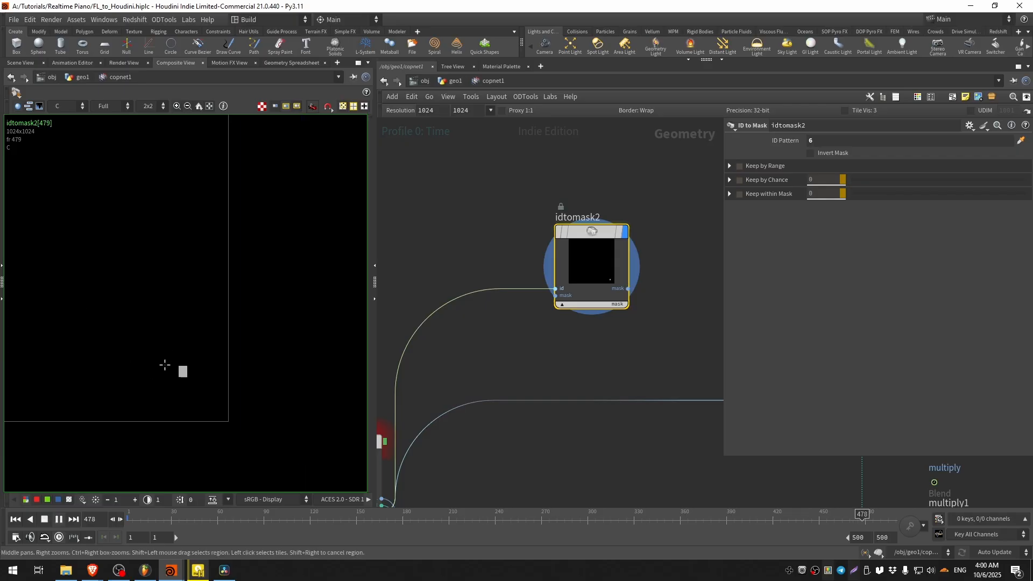
{"action": "left_click", "coordinate": [827, 144]}
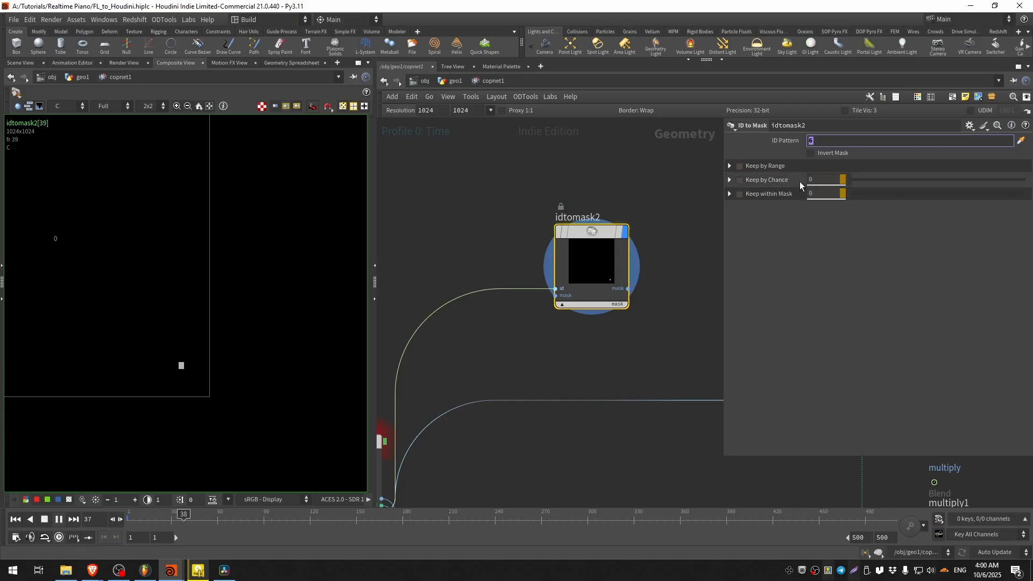
{"action": "middle_click_drag", "start_coordinate": [830, 141], "coordinate": [945, 136]}
{"action": "scroll", "coordinate": [183, 299], "scroll_direction": "down", "scroll_amount": 10}
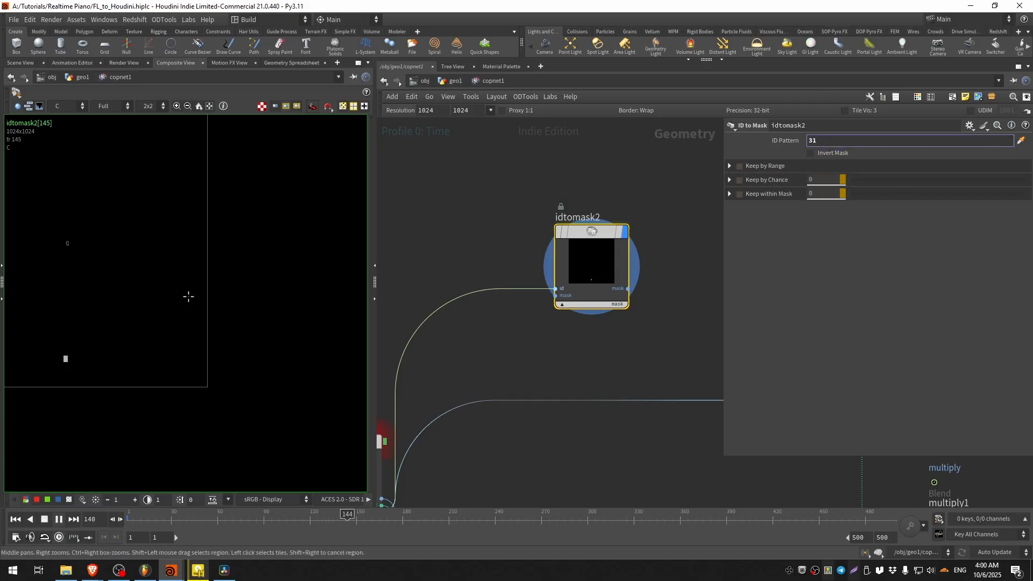
{"action": "scroll", "coordinate": [182, 301], "scroll_direction": "up", "scroll_amount": 8}
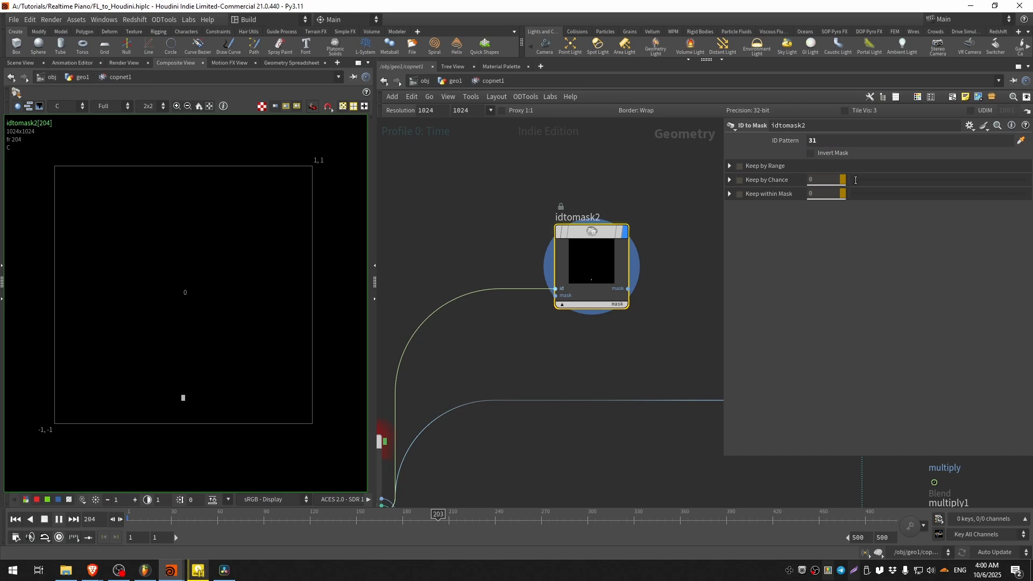
{"action": "middle_click_drag", "start_coordinate": [832, 144], "coordinate": [833, 145]}
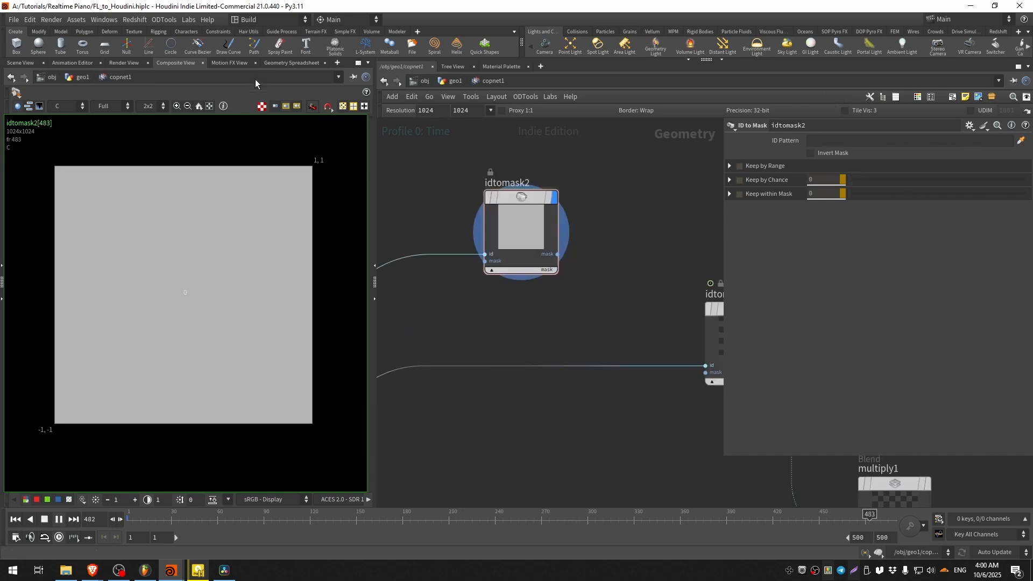
- Inspect the pressed and pressed_str detail attributes of OUT_Pressed_Planes in the Geometry Spreadsheet
{"action": "left_click", "coordinate": [274, 64]}
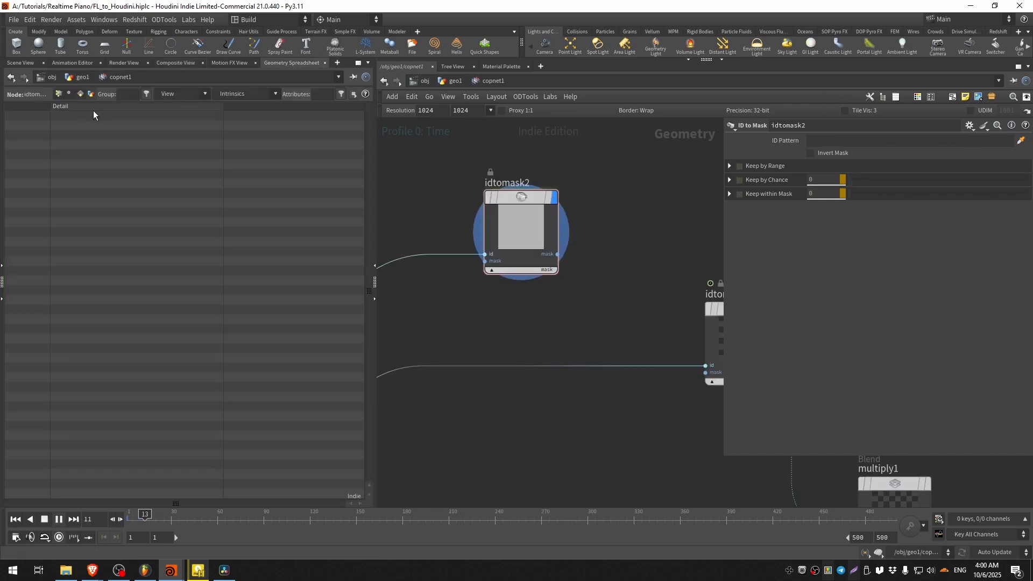
{"action": "left_click", "coordinate": [455, 81]}
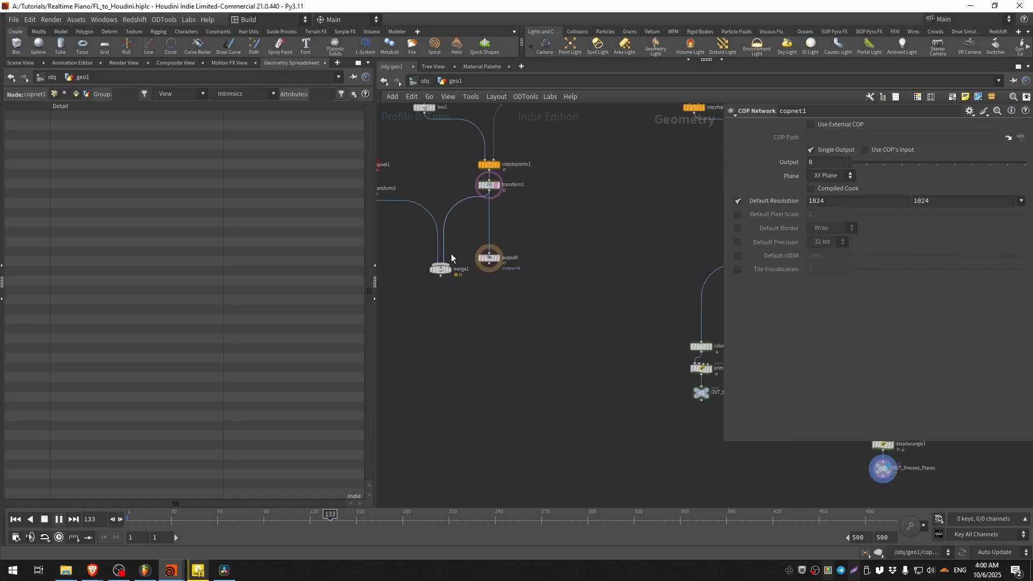
{"action": "left_click_drag", "start_coordinate": [588, 311], "coordinate": [673, 275]}
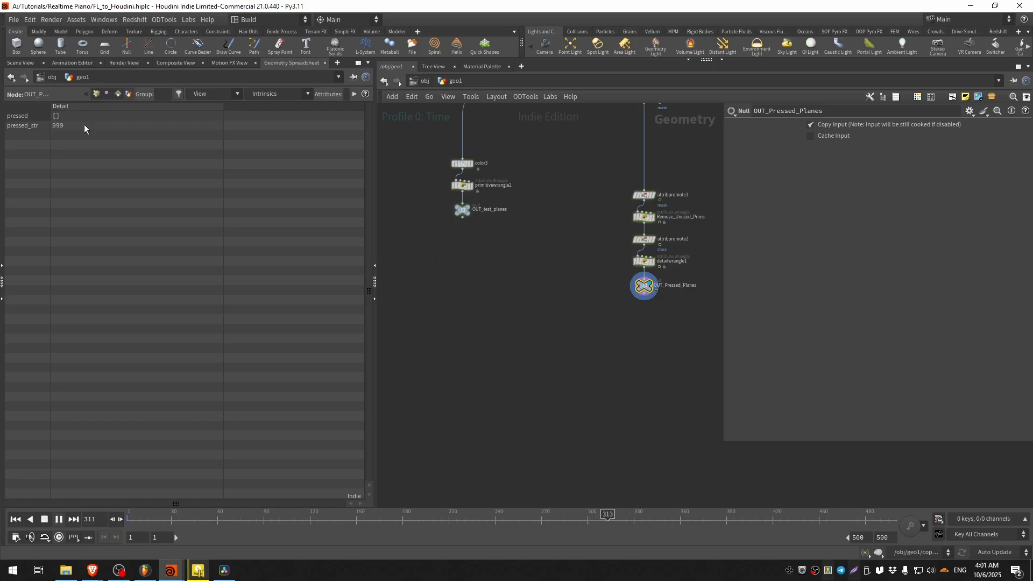
- Return to copnet1, display the idtomask1 node and stop the timeline playback
{"action": "middle_click_drag", "start_coordinate": [401, 177], "coordinate": [604, 403]}
{"action": "scroll", "coordinate": [479, 221], "scroll_direction": "up", "scroll_amount": 3}
{"action": "double_click", "coordinate": [489, 211]}
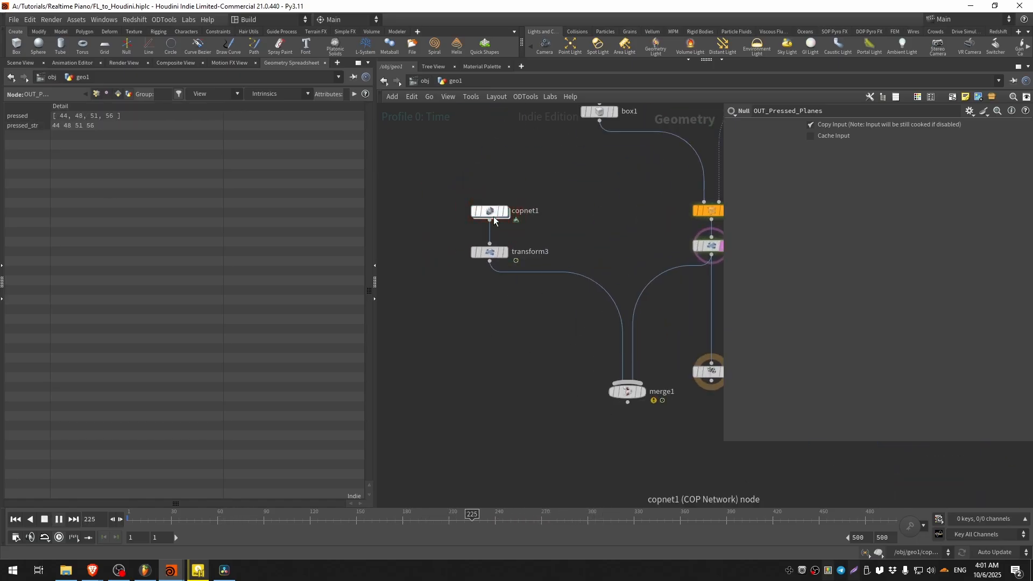
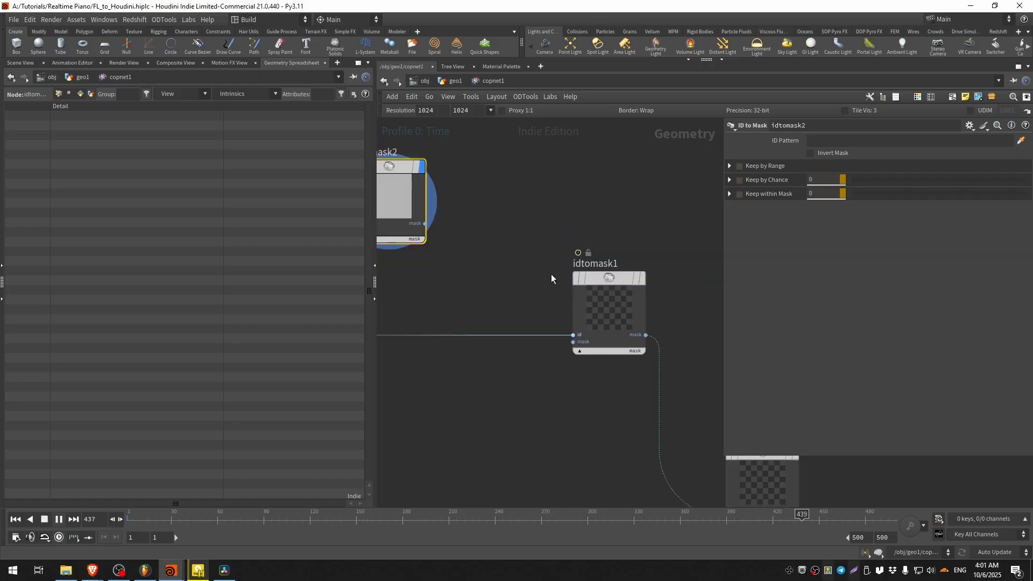
{"action": "left_click_drag", "start_coordinate": [600, 302], "coordinate": [513, 339]}
{"action": "left_click", "coordinate": [554, 315]}
{"action": "left_click_drag", "start_coordinate": [583, 269], "coordinate": [468, 423]}
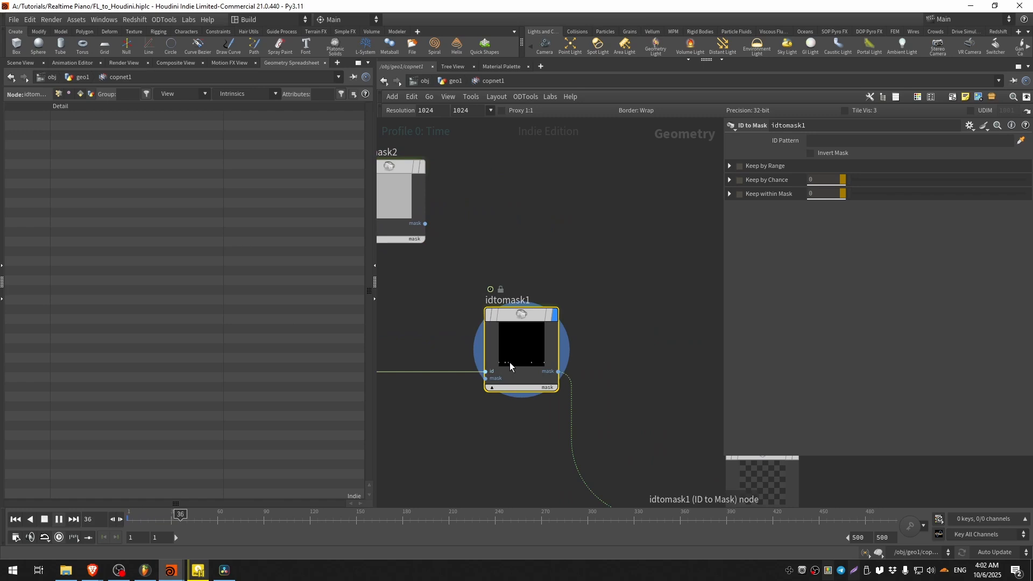
{"action": "left_click", "coordinate": [44, 521]}
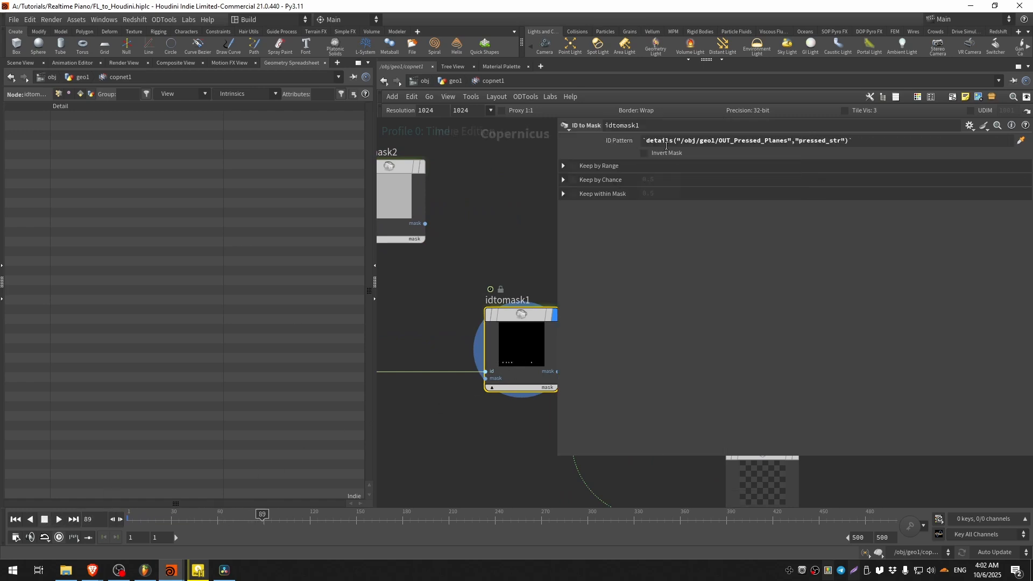
- Switch to the browser and read the SideFX documentation's description of the details expression function
{"action": "double_click", "coordinate": [667, 146]}
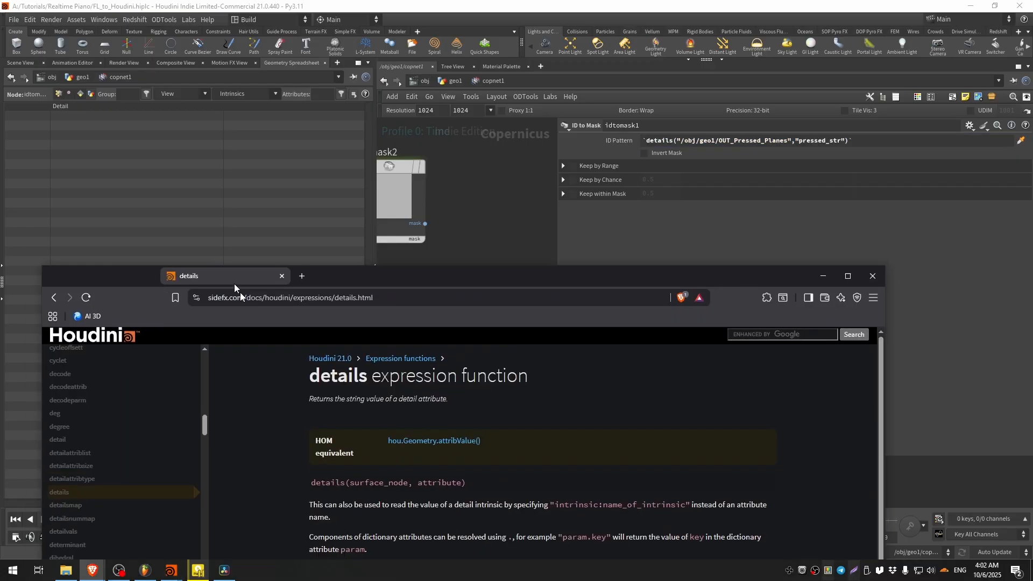
{"action": "left_click_drag", "start_coordinate": [234, 283], "coordinate": [255, 271]}
{"action": "left_click_drag", "start_coordinate": [371, 268], "coordinate": [305, 162]}
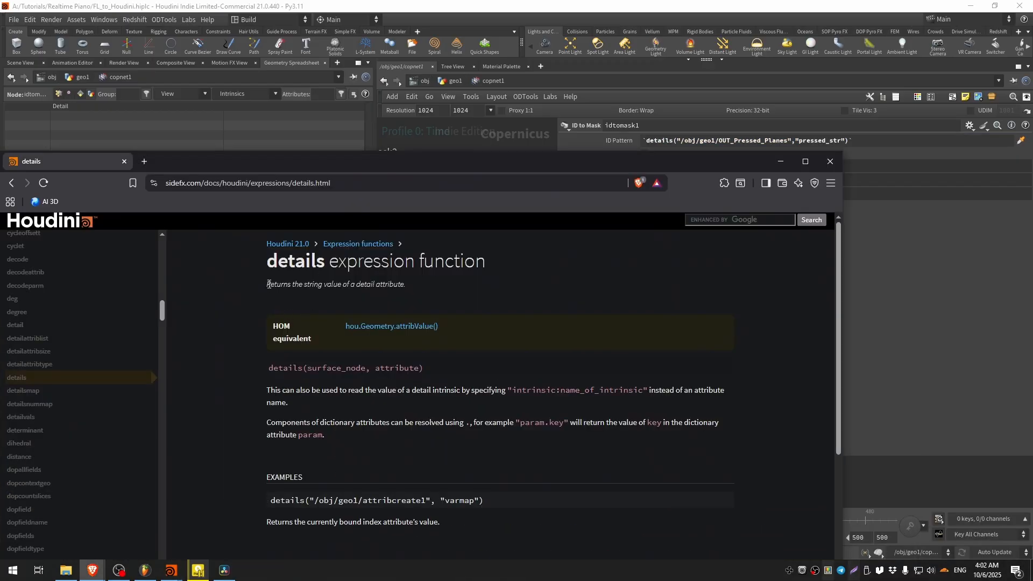
{"action": "left_click_drag", "start_coordinate": [267, 284], "coordinate": [430, 291]}
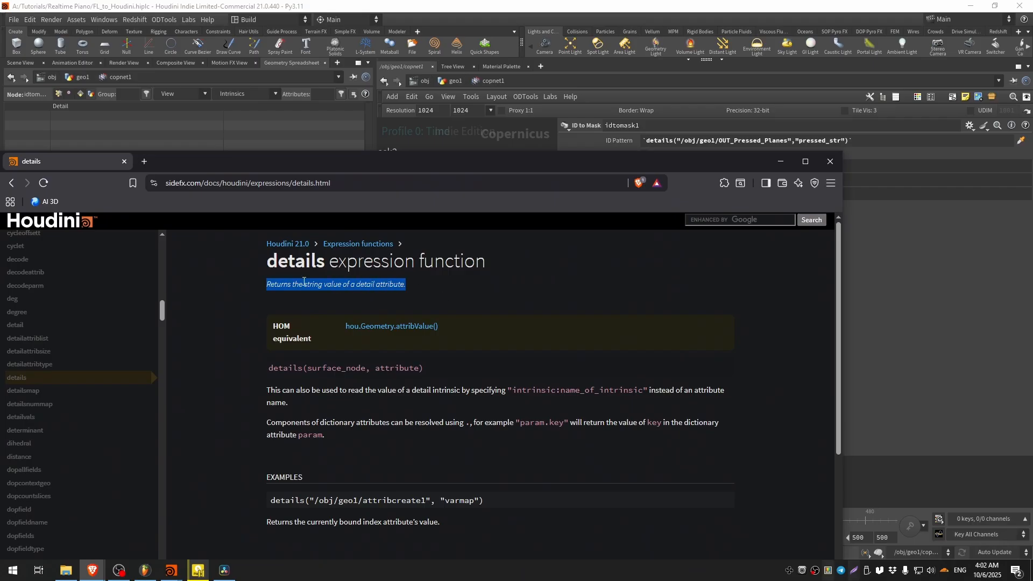
{"action": "left_click", "coordinate": [779, 161]}
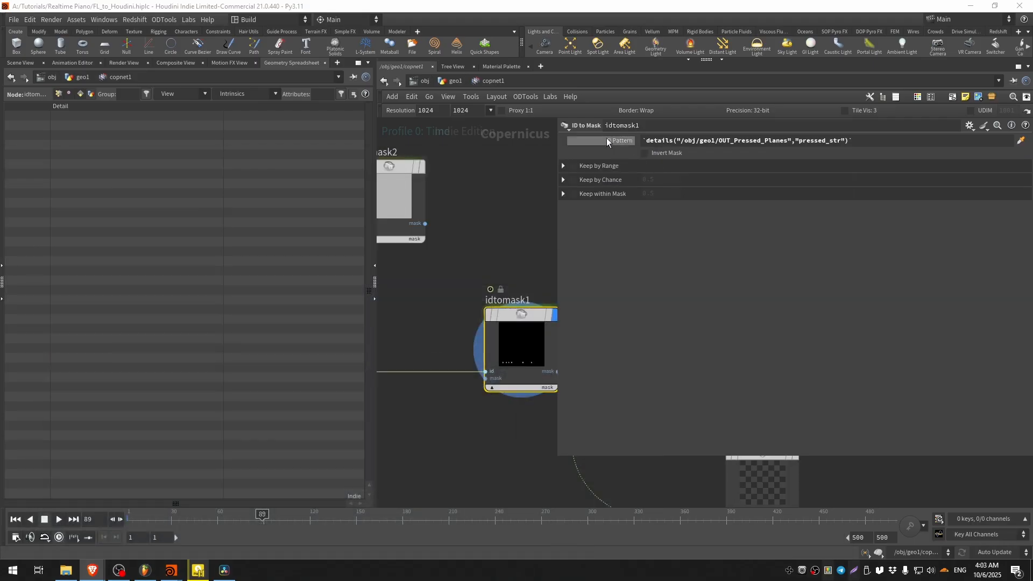
- Examine the OUT_Pressed_Planes path and the pressed_str argument in idtomask1's ID Pattern expression
{"action": "mouse_move", "coordinate": [614, 141]}
{"action": "left_click_drag", "start_coordinate": [789, 145], "coordinate": [684, 146]}
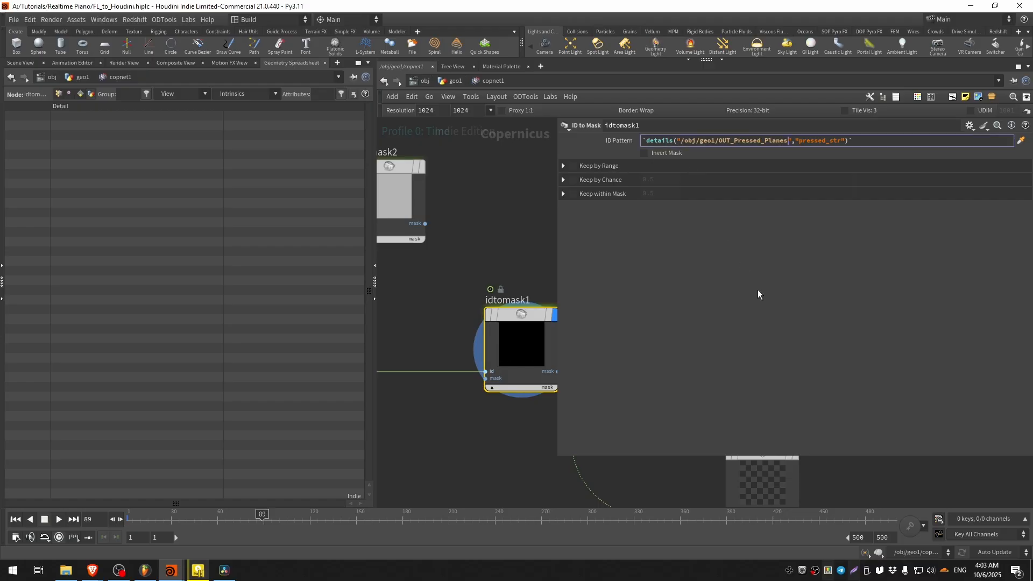
{"action": "left_click_drag", "start_coordinate": [842, 144], "coordinate": [822, 146]}
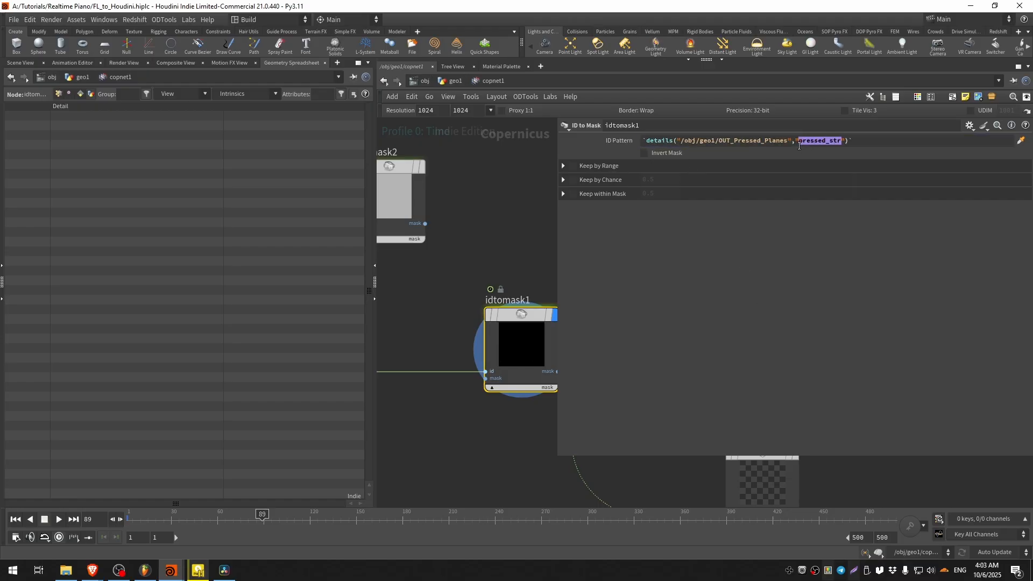
{"action": "middle_click_drag", "start_coordinate": [516, 259], "coordinate": [471, 255]}
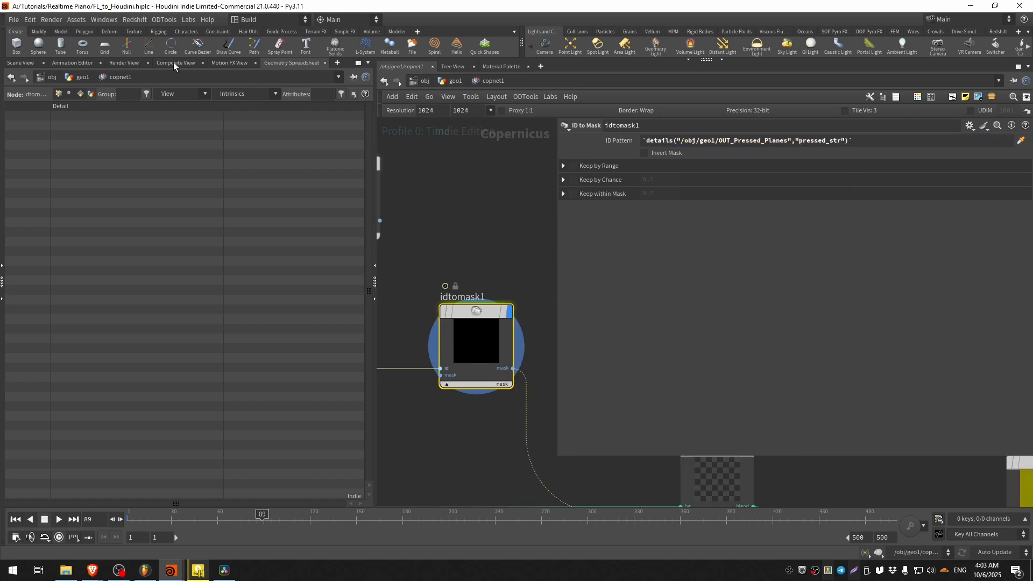
- View idtomask1 in the Composite View and compare its live mask with the evaluated ID Pattern
{"action": "left_click", "coordinate": [173, 63]}
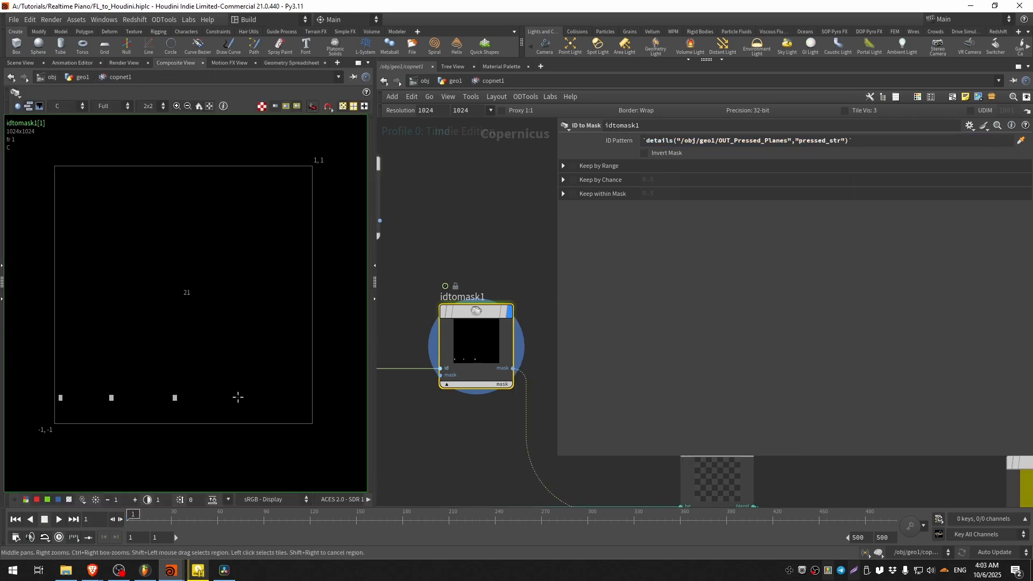
{"action": "key", "text": "1"}
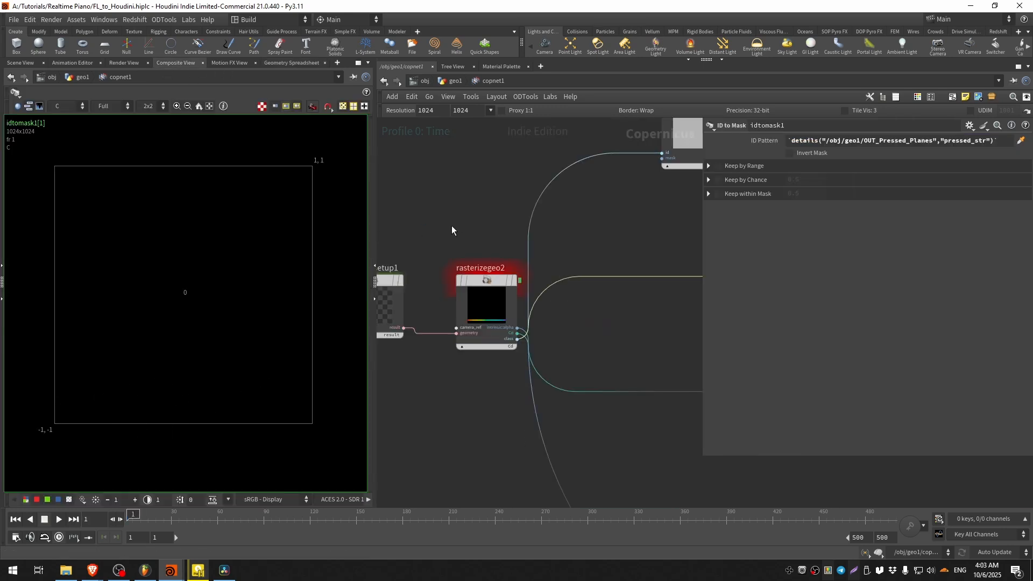
{"action": "left_click_drag", "start_coordinate": [454, 226], "coordinate": [505, 398]}
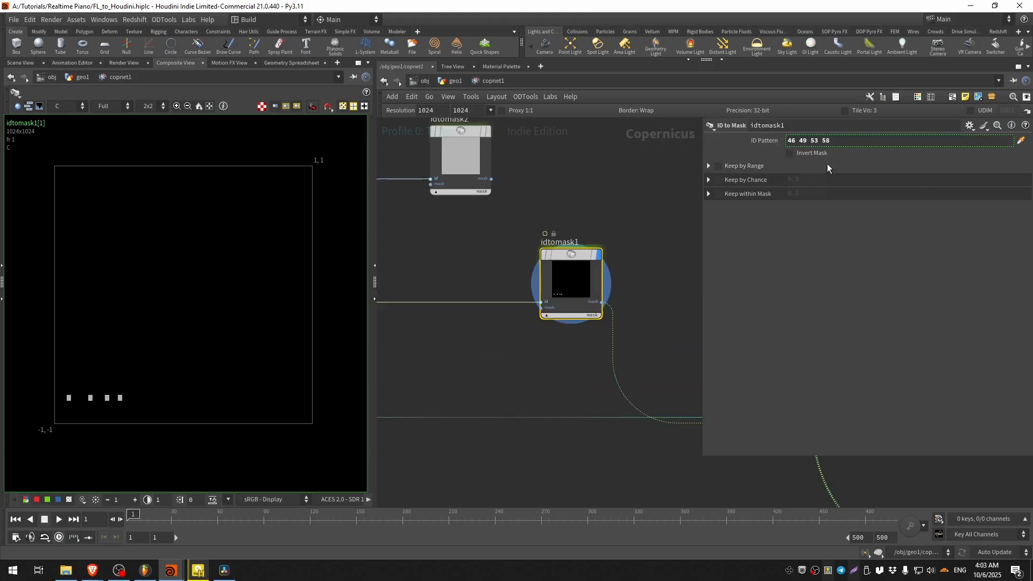
{"action": "scroll", "coordinate": [118, 415], "scroll_direction": "down", "scroll_amount": 3}
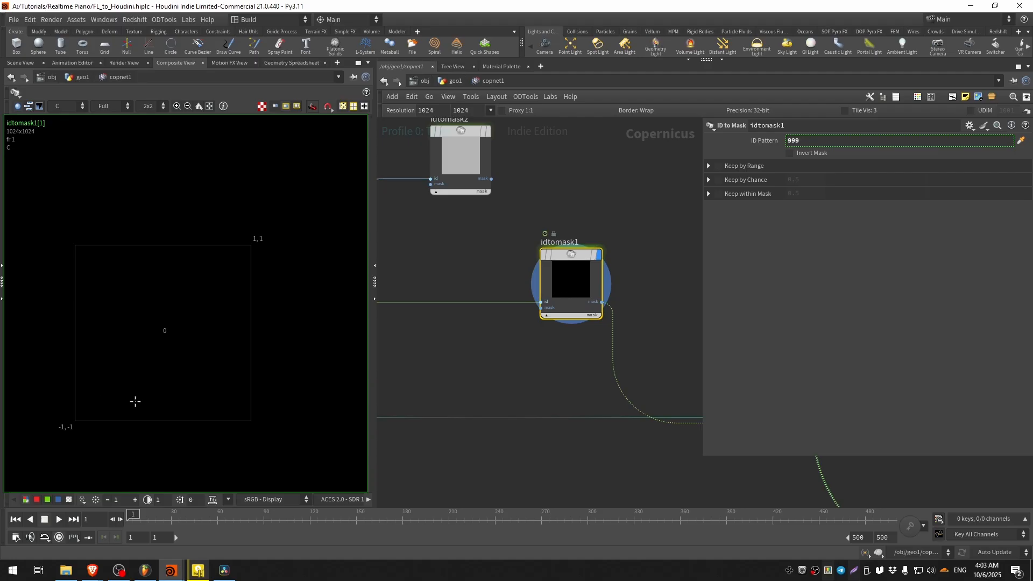
{"action": "scroll", "coordinate": [550, 363], "scroll_direction": "down", "scroll_amount": 3}
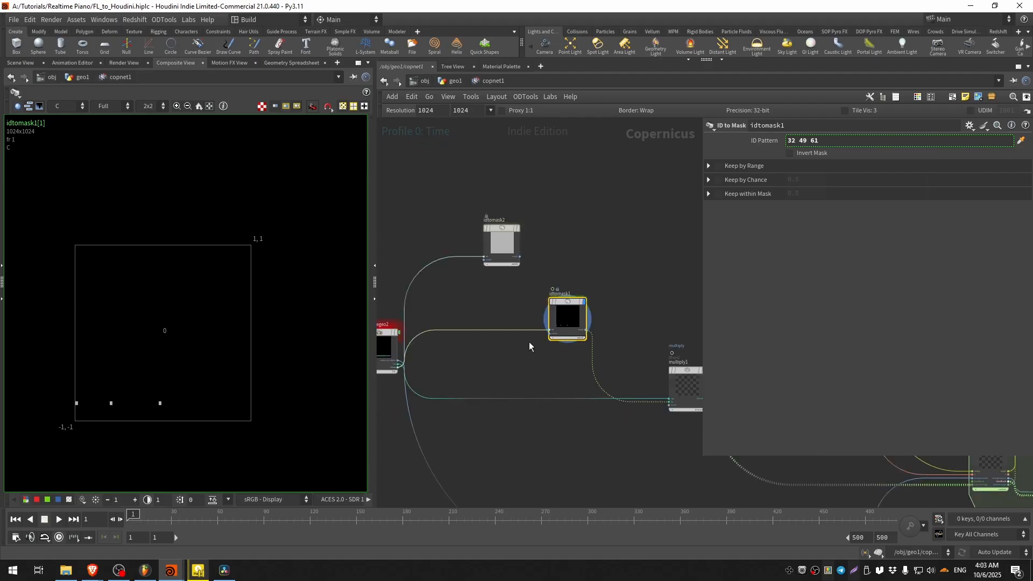
- Display the multiply1 blend node and inspect the coloured pressed planes in relation to idtomask1
{"action": "middle_click_drag", "start_coordinate": [591, 400], "coordinate": [537, 319]}
{"action": "scroll", "coordinate": [581, 296], "scroll_direction": "up", "scroll_amount": 5}
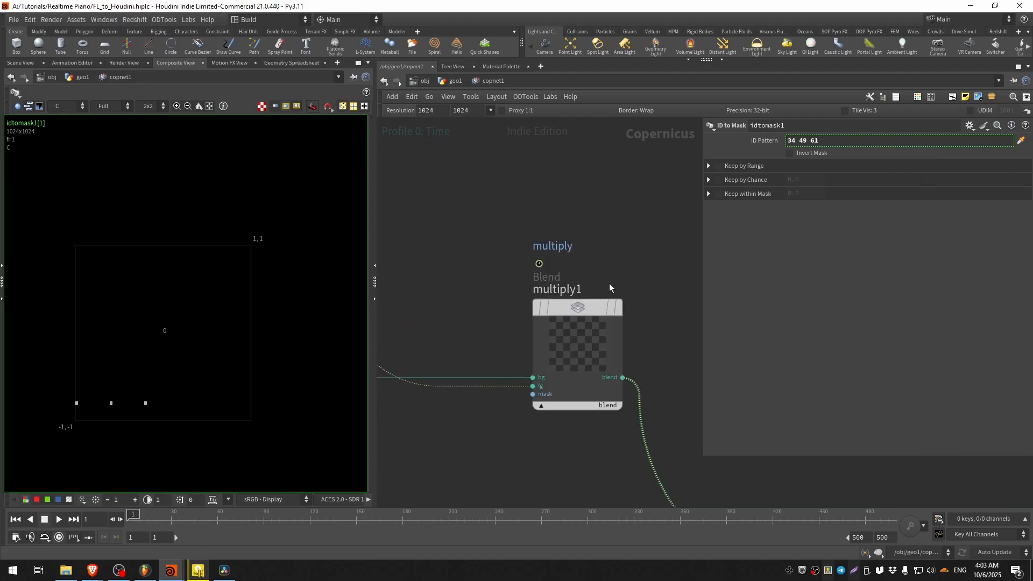
{"action": "left_click", "coordinate": [621, 308]}
{"action": "scroll", "coordinate": [484, 285], "scroll_direction": "down", "scroll_amount": 5}
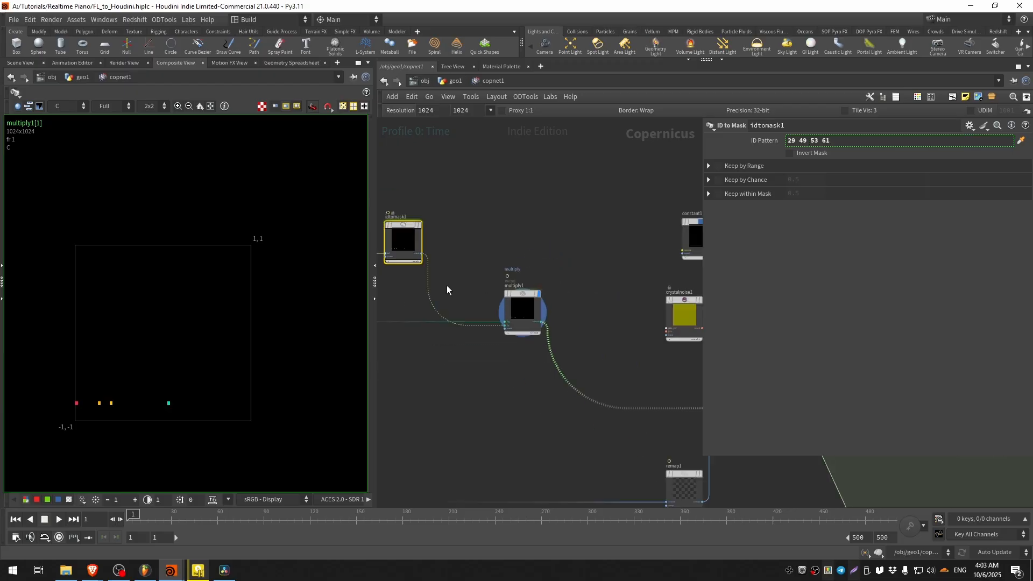
{"action": "middle_click_drag", "start_coordinate": [447, 286], "coordinate": [619, 301]}
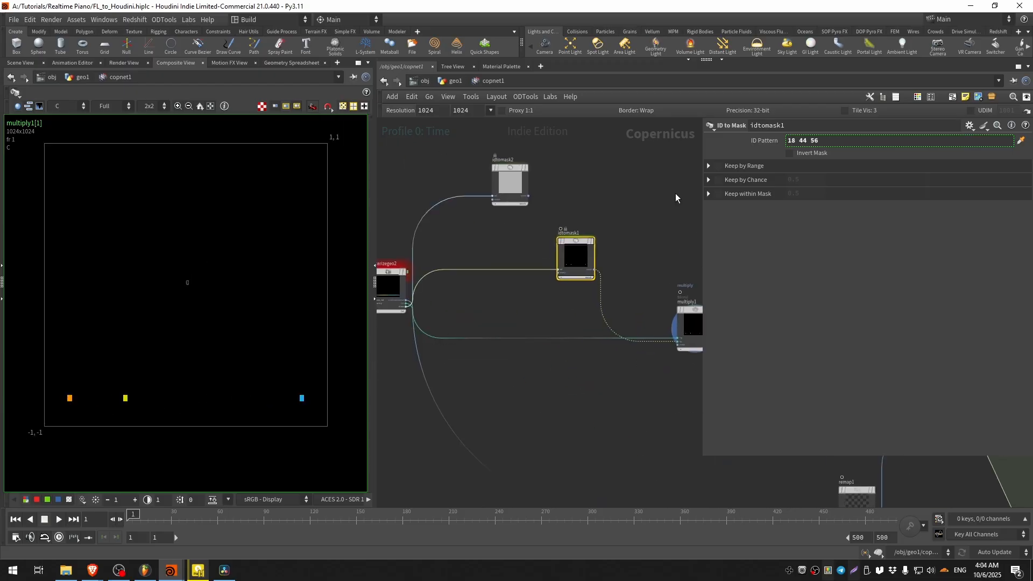
- Go back to geo1 and examine the "999" fallback string in detailwrangle1's VEX code
{"action": "left_click", "coordinate": [461, 82]}
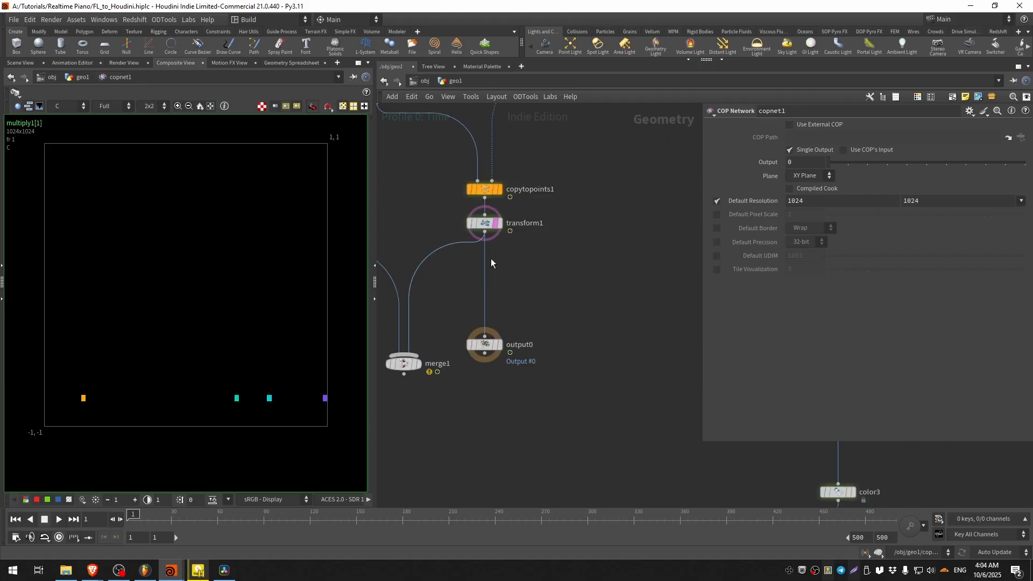
{"action": "scroll", "coordinate": [491, 259], "scroll_direction": "down", "scroll_amount": 4}
{"action": "middle_click_drag", "start_coordinate": [498, 257], "coordinate": [441, 256]}
{"action": "scroll", "coordinate": [599, 396], "scroll_direction": "up", "scroll_amount": 4}
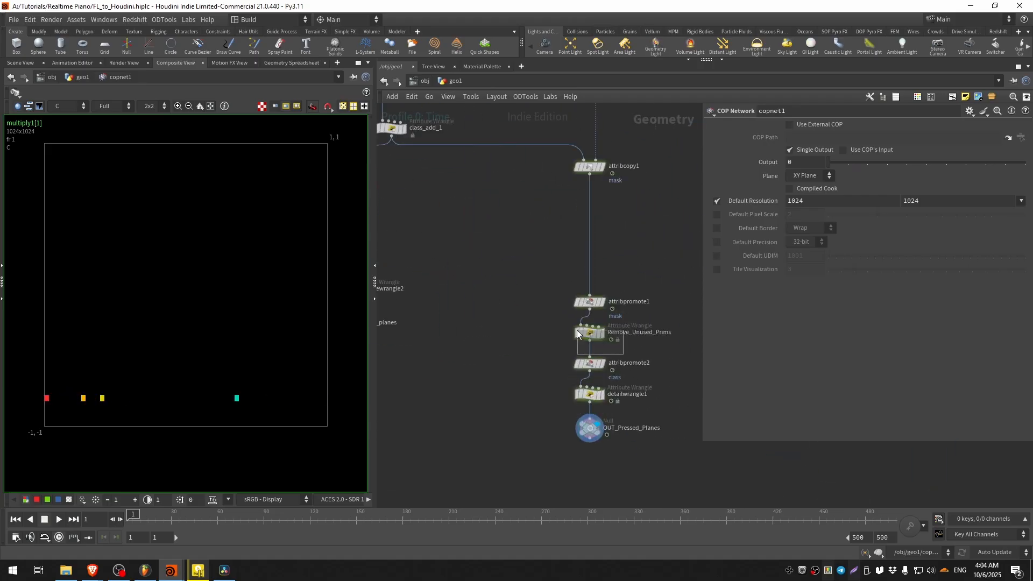
{"action": "left_click", "coordinate": [578, 331]}
{"action": "left_click", "coordinate": [578, 393]}
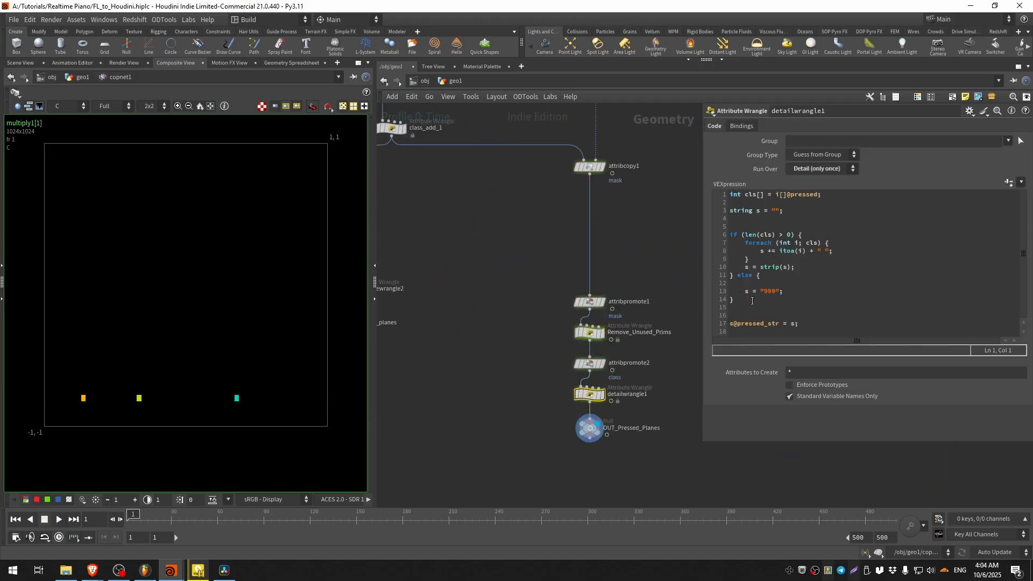
{"action": "double_click", "coordinate": [770, 291]}
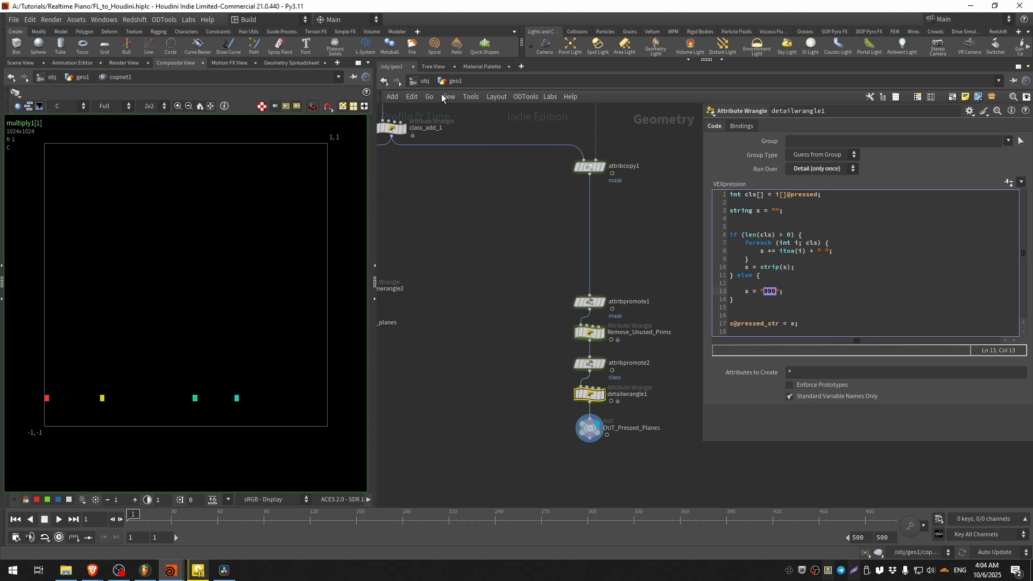
- Return to copnet1, display idtomask2 and open its ID Pattern for editing
{"action": "left_click", "coordinate": [425, 83]}
{"action": "double_click", "coordinate": [542, 276]}
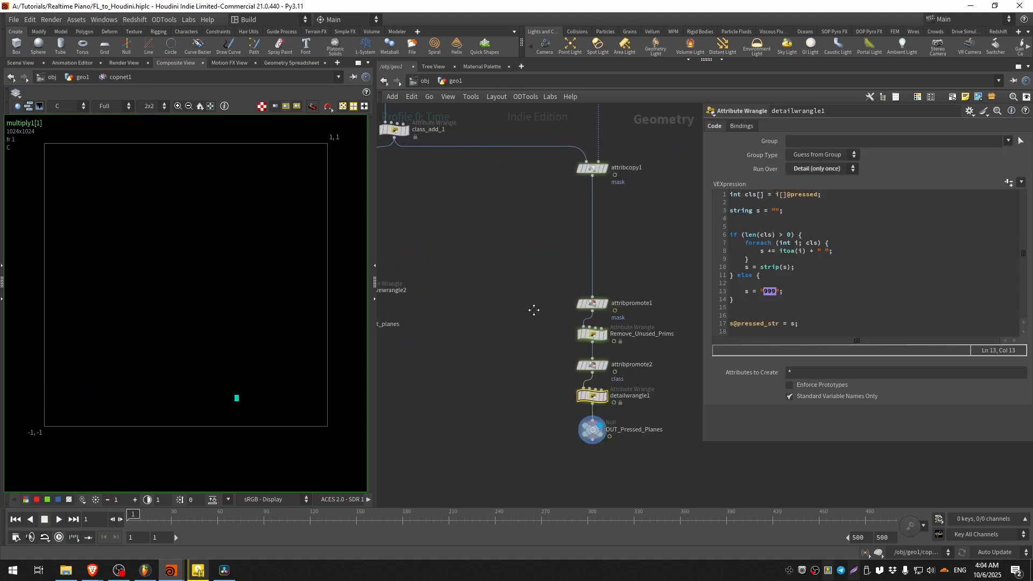
{"action": "middle_click_drag", "start_coordinate": [535, 307], "coordinate": [635, 339]}
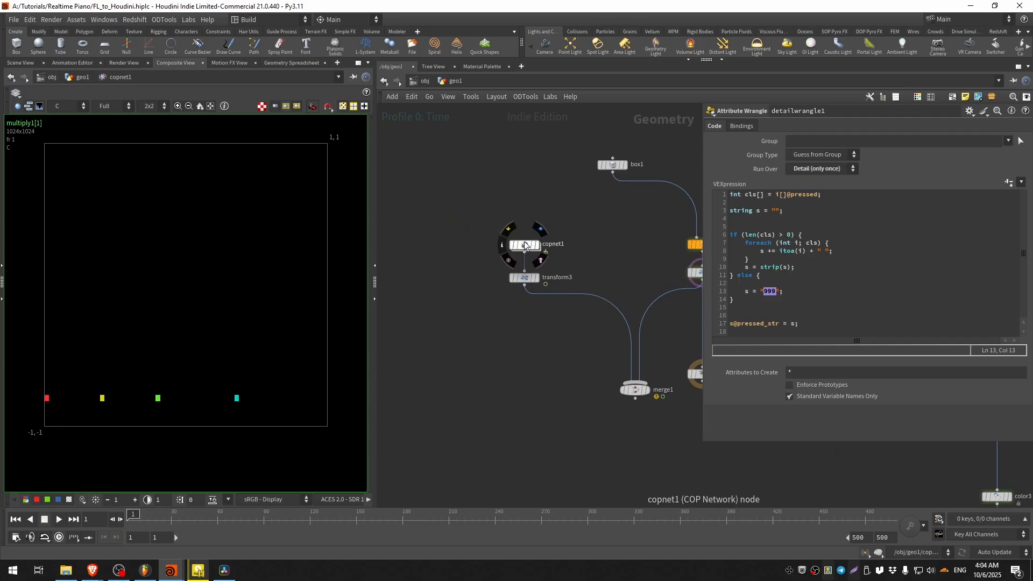
{"action": "double_click", "coordinate": [524, 242]}
{"action": "left_click", "coordinate": [510, 186]}
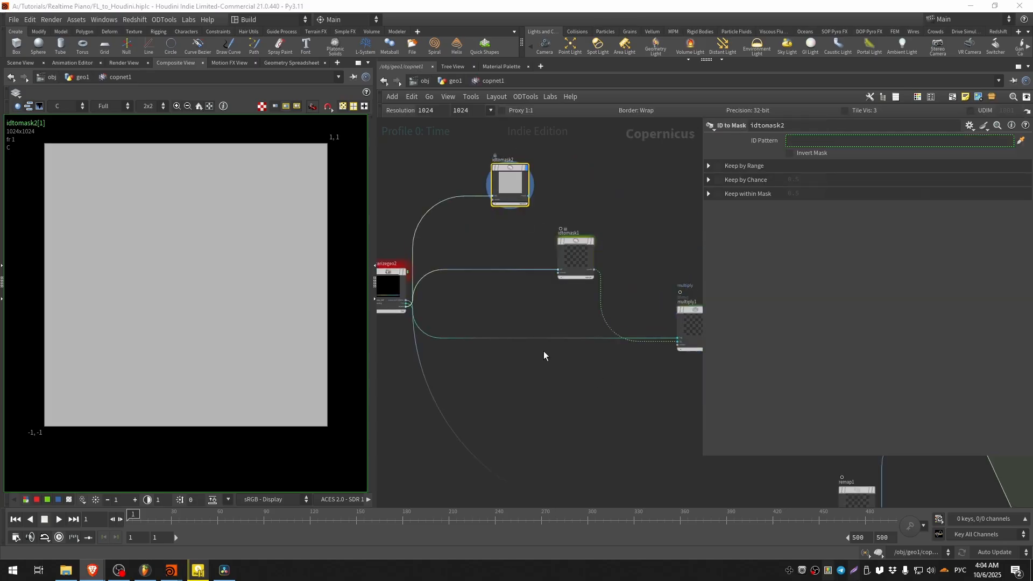
{"action": "left_click", "coordinate": [798, 142]}
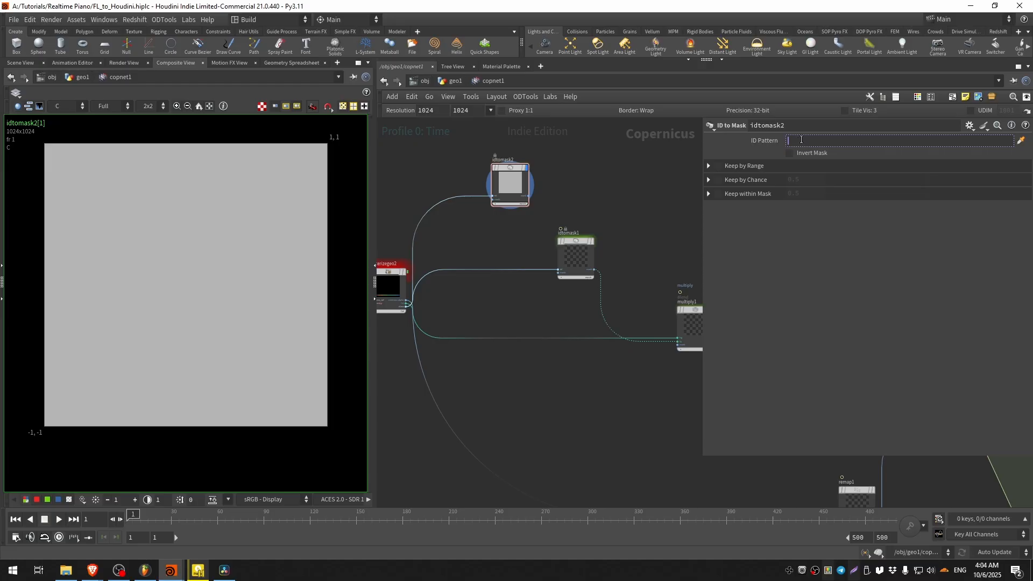
- Set idtomask2's ID Pattern to 0
{"action": "key", "text": "Return"}
{"action": "middle_click_drag", "start_coordinate": [586, 194], "coordinate": [617, 226]}
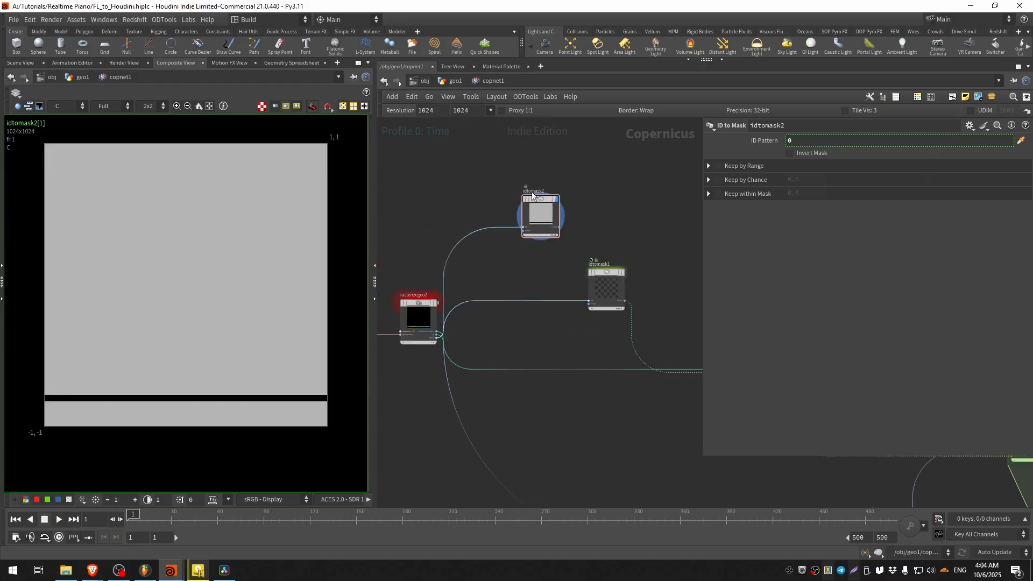
{"action": "scroll", "coordinate": [427, 278], "scroll_direction": "up", "scroll_amount": 3}
- Display rasterizegeo2 and show its class layer in the Composite View
{"action": "left_click", "coordinate": [444, 287]}
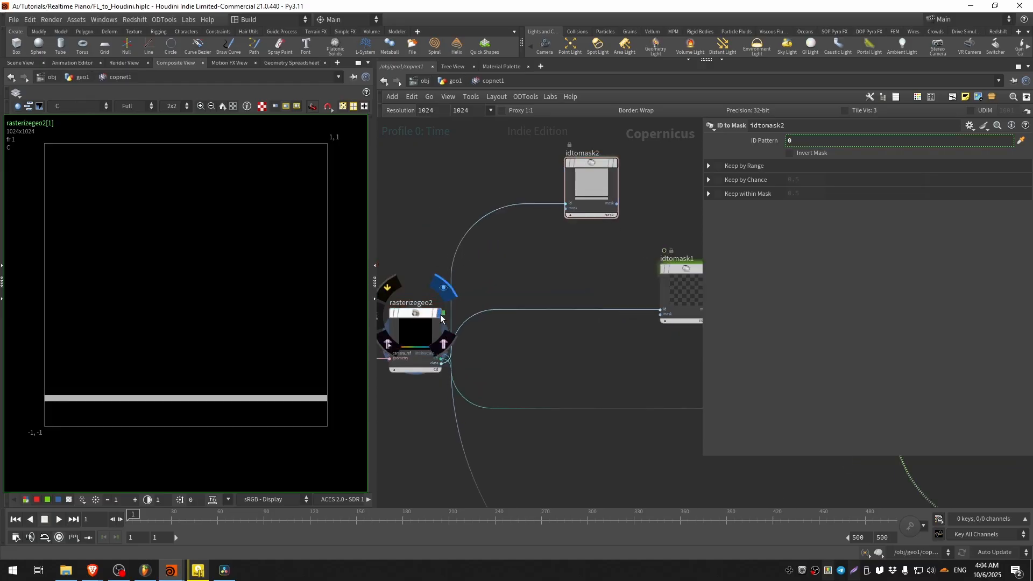
{"action": "left_click", "coordinate": [86, 103]}
{"action": "left_click", "coordinate": [68, 152]}
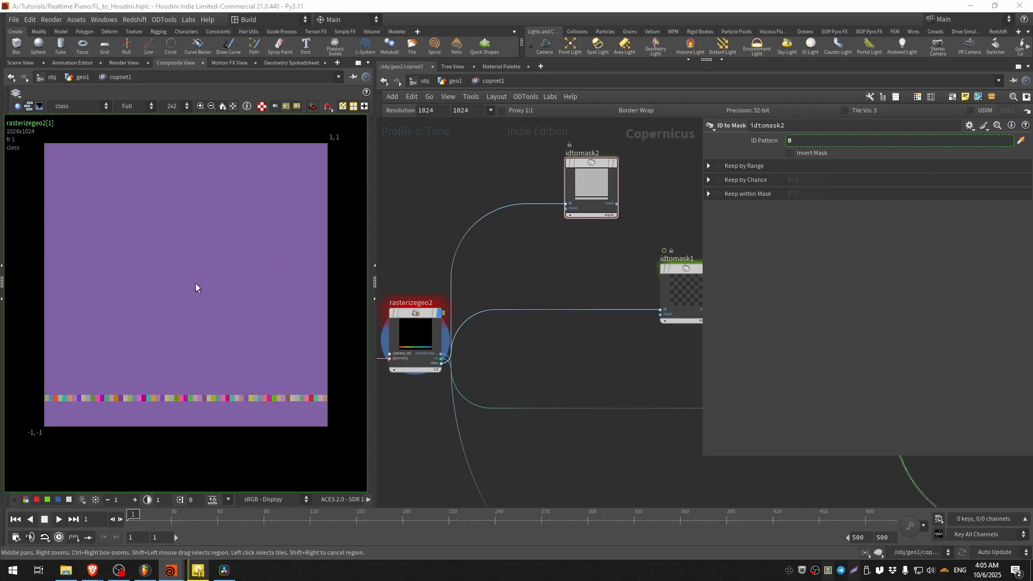
- Go back to geo1 and disable the i@class +=1 offset in the class_add_1 wrangle
{"action": "left_click", "coordinate": [455, 80]}
{"action": "middle_click_drag", "start_coordinate": [773, 442], "coordinate": [360, 354]}
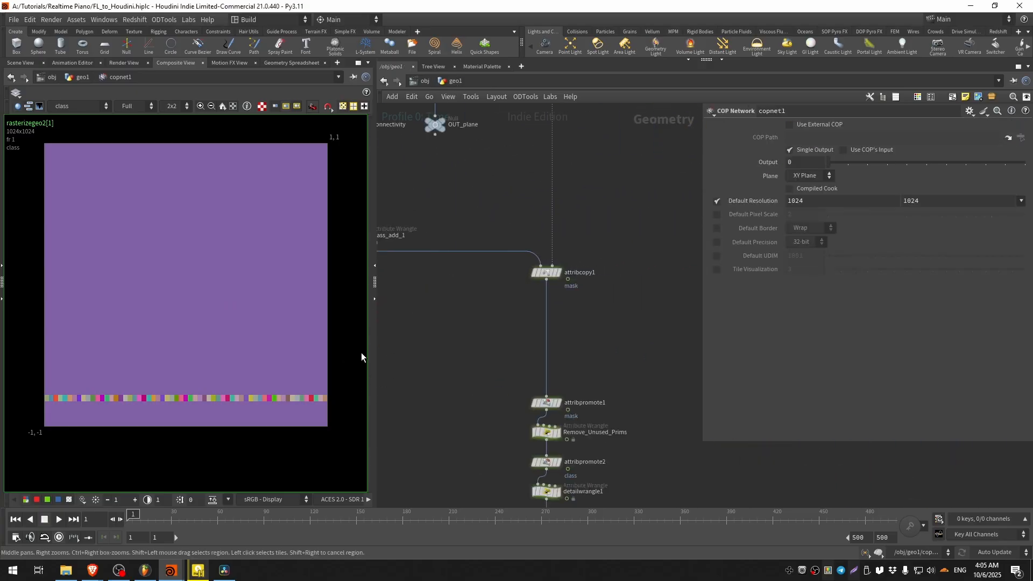
{"action": "middle_click_drag", "start_coordinate": [454, 327], "coordinate": [649, 403]}
{"action": "left_click", "coordinate": [549, 311]}
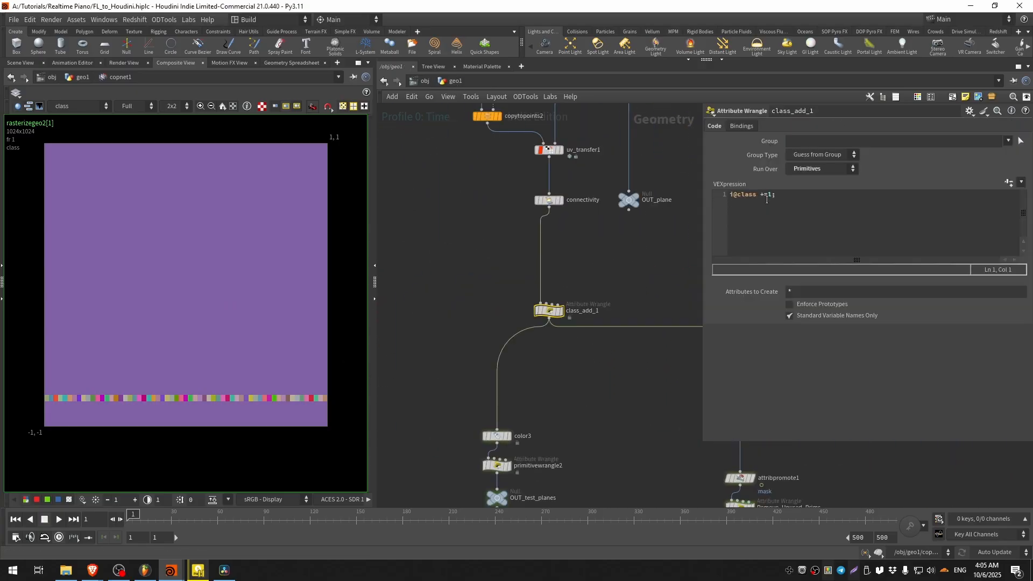
{"action": "left_click", "coordinate": [766, 197]}
{"action": "key", "text": "BackSpace"}
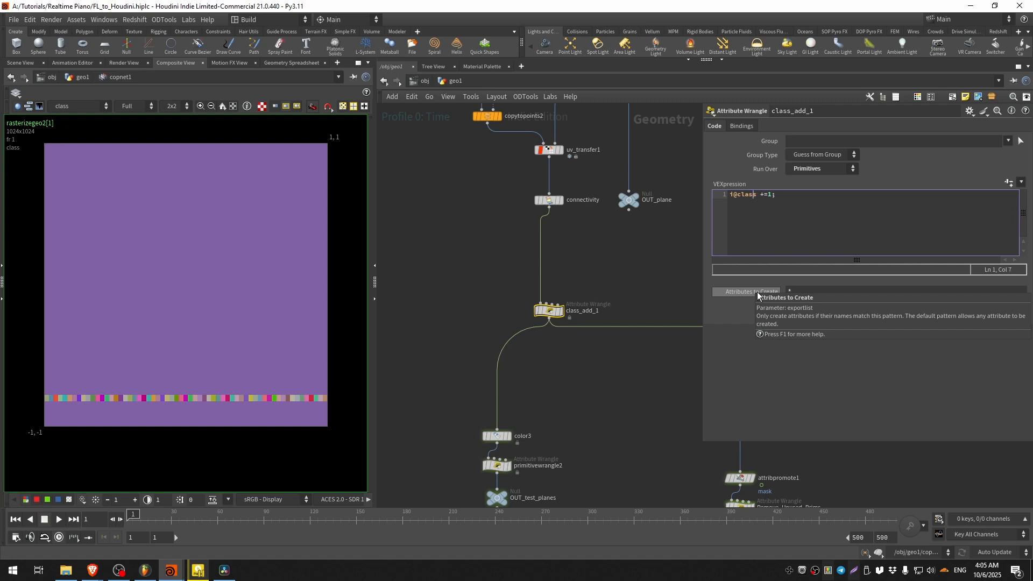
{"action": "type", "text": "//"}
- Return to copnet1, display idtomask2 and examine the far end of the plane row in its ID 0 mask
{"action": "scroll", "coordinate": [538, 280], "scroll_direction": "down", "scroll_amount": 4}
{"action": "middle_click_drag", "start_coordinate": [489, 274], "coordinate": [569, 322]}
{"action": "scroll", "coordinate": [512, 258], "scroll_direction": "up", "scroll_amount": 6}
{"action": "double_click", "coordinate": [504, 244]}
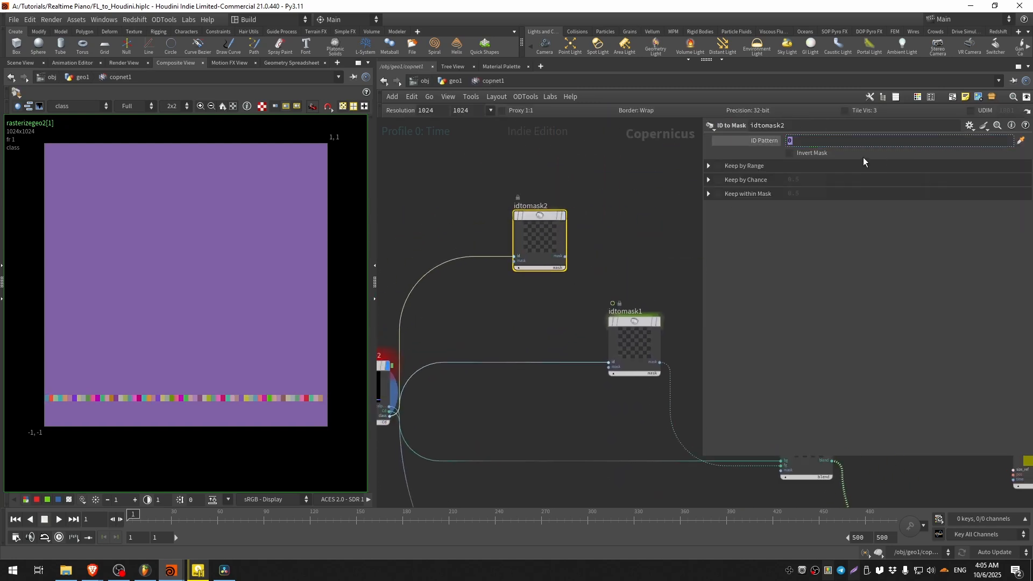
{"action": "left_click", "coordinate": [563, 194]}
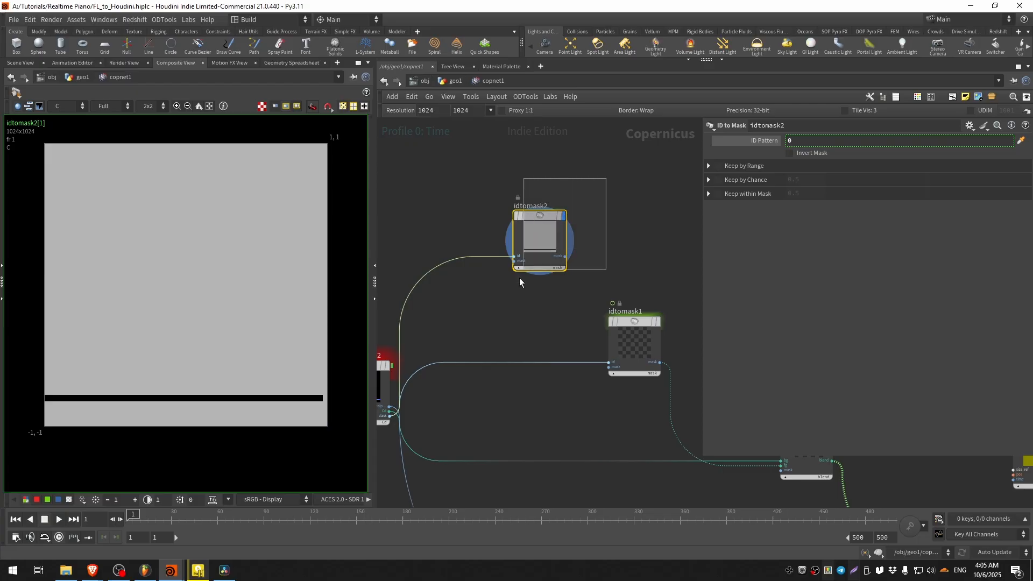
{"action": "scroll", "coordinate": [333, 373], "scroll_direction": "up", "scroll_amount": 8}
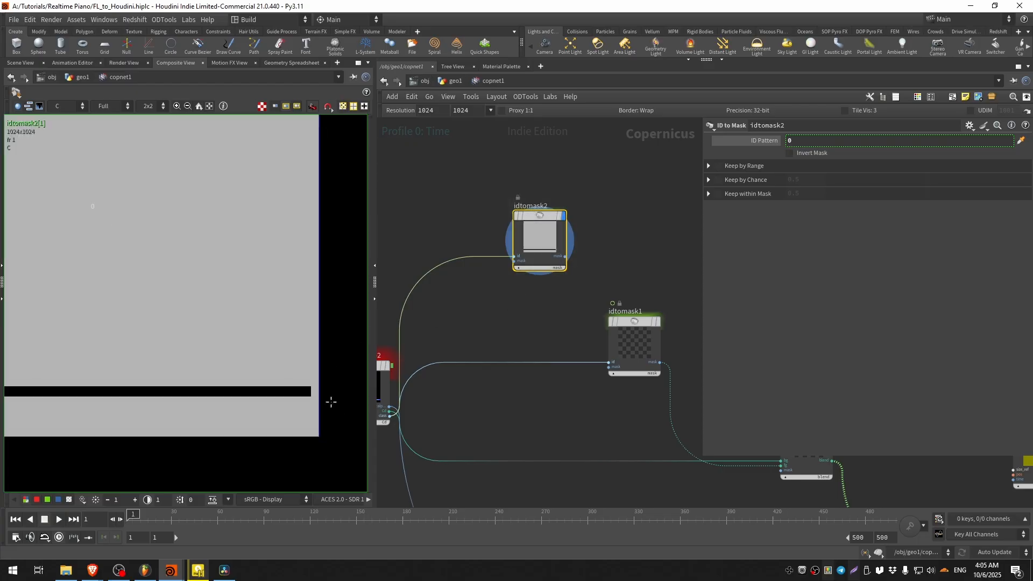
{"action": "scroll", "coordinate": [285, 360], "scroll_direction": "down", "scroll_amount": 2}
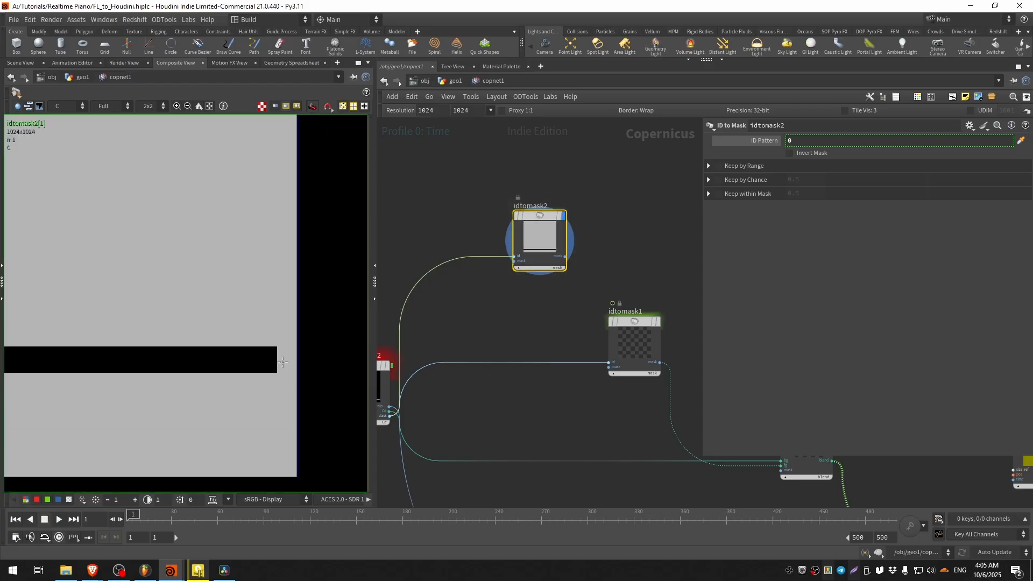
{"action": "scroll", "coordinate": [134, 177], "scroll_direction": "down", "scroll_amount": 5}
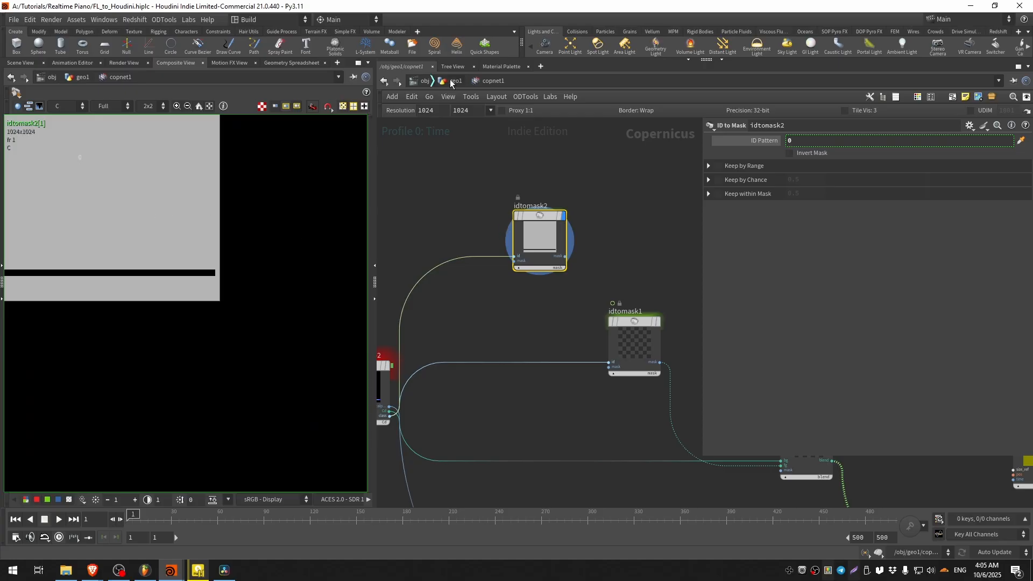
- Go back to geo1 and re-enable the class offset in the class_add_1 wrangle
{"action": "key", "text": "u"}
{"action": "scroll", "coordinate": [625, 285], "scroll_direction": "down", "scroll_amount": 3}
{"action": "middle_click_drag", "start_coordinate": [690, 293], "coordinate": [528, 316]}
{"action": "scroll", "coordinate": [619, 355], "scroll_direction": "up", "scroll_amount": 3}
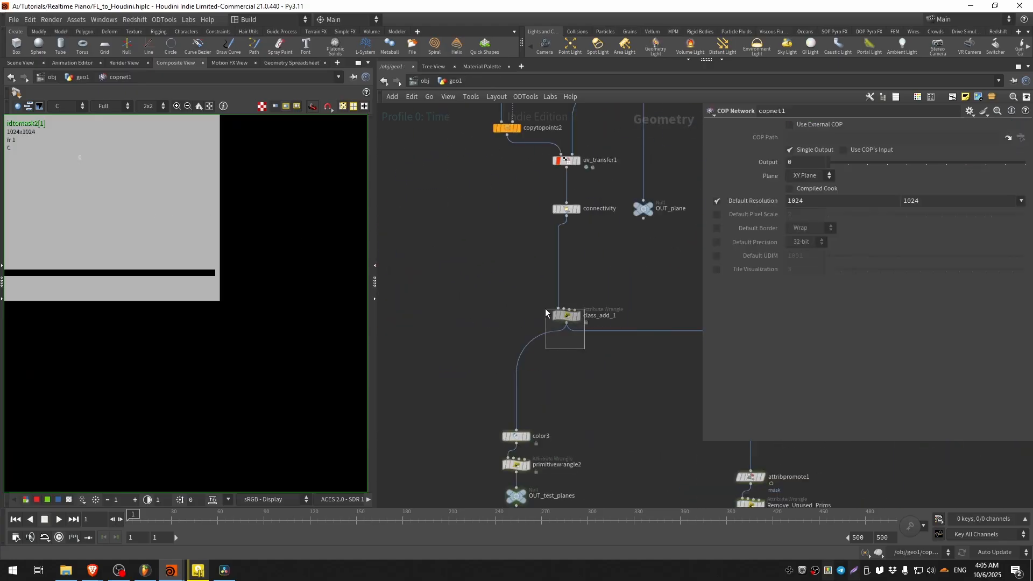
{"action": "left_click", "coordinate": [567, 316]}
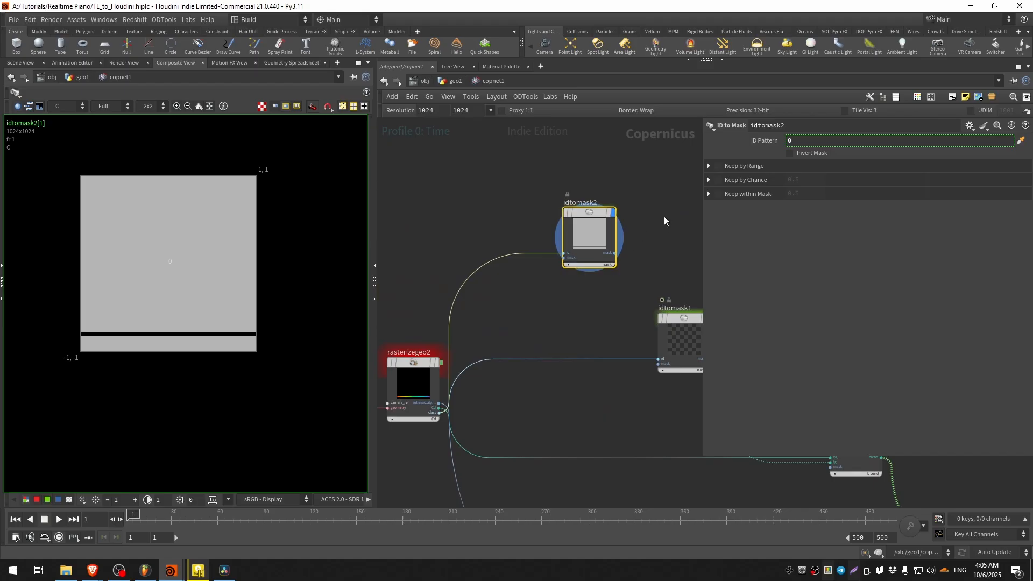
- Delete the idtomask2 node in copnet1 and display the idtomask1 mask
{"action": "key", "text": "Delete"}
{"action": "left_click", "coordinate": [602, 320]}
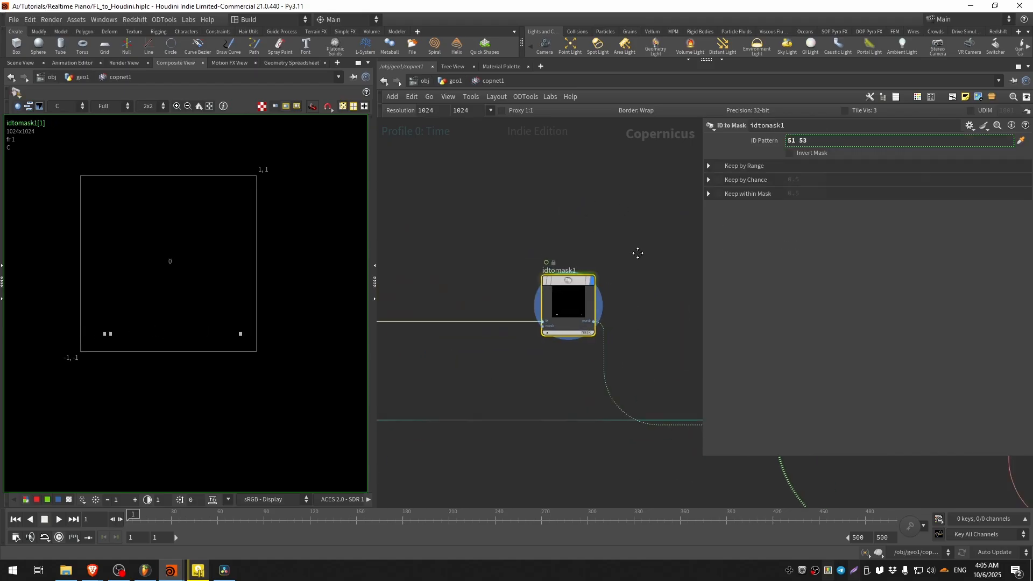
{"action": "middle_click_drag", "start_coordinate": [671, 272], "coordinate": [518, 215]}
{"action": "left_click_drag", "start_coordinate": [701, 217], "coordinate": [744, 241]}
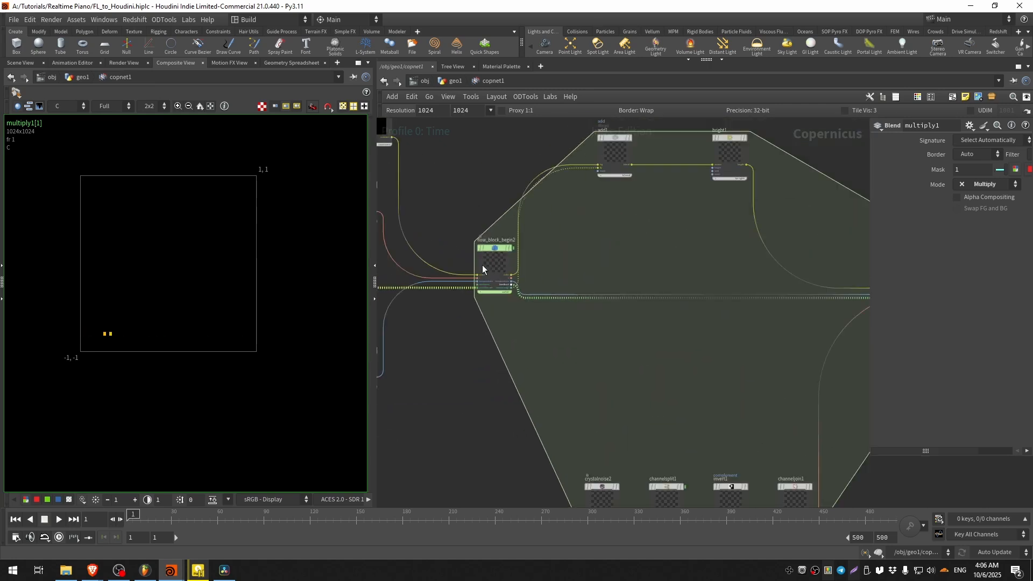
- Examine the constant1, crystalnoise1, multiply1 and remap1 nodes feeding flow_block_begin2 and the layout of the flow block
{"action": "middle_click_drag", "start_coordinate": [576, 371], "coordinate": [742, 436]}
{"action": "scroll", "coordinate": [564, 210], "scroll_direction": "up", "scroll_amount": 3}
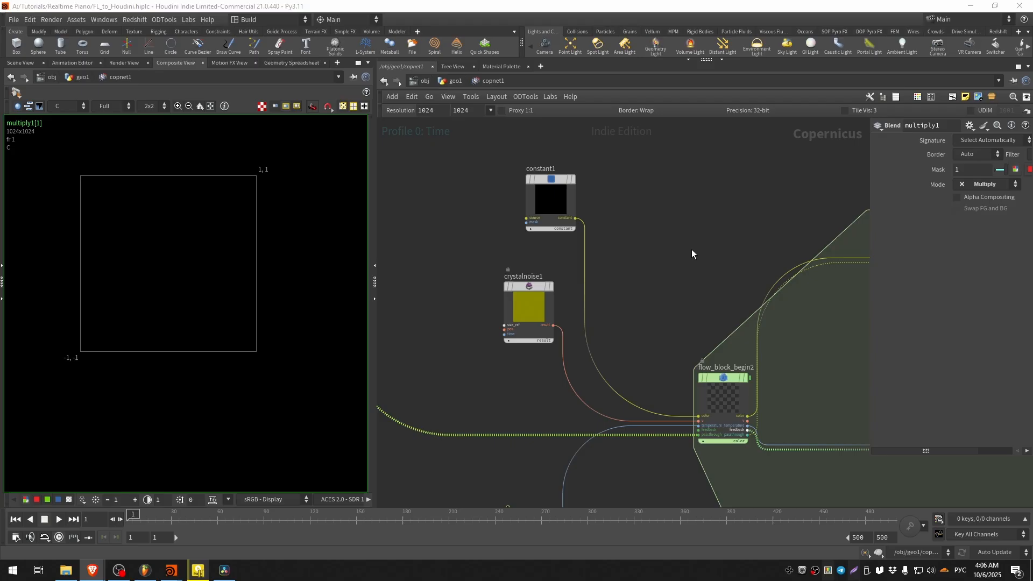
{"action": "scroll", "coordinate": [686, 246], "scroll_direction": "down", "scroll_amount": 4}
{"action": "middle_click_drag", "start_coordinate": [685, 247], "coordinate": [525, 202]}
{"action": "scroll", "coordinate": [517, 254], "scroll_direction": "up", "scroll_amount": 3}
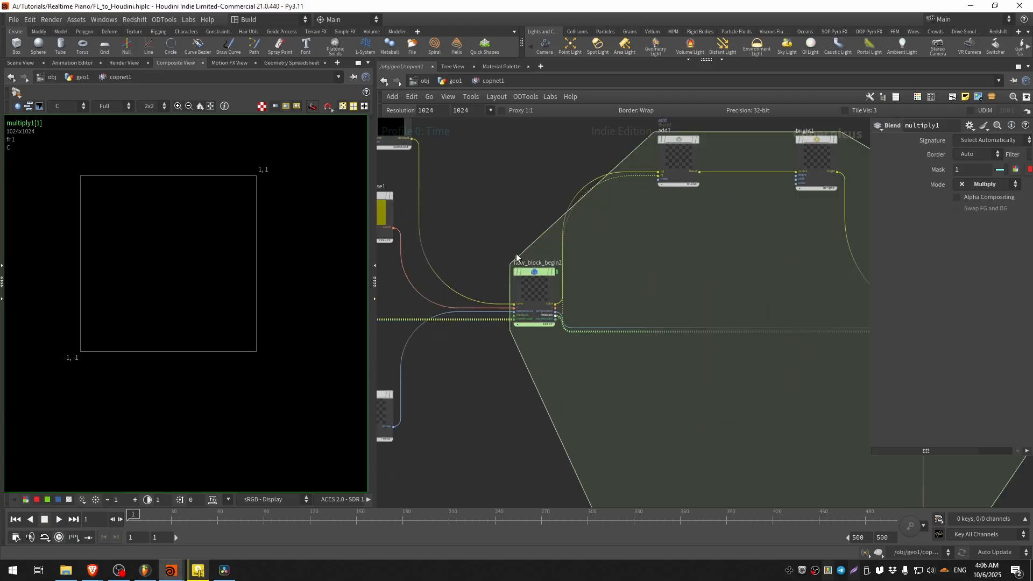
{"action": "scroll", "coordinate": [521, 269], "scroll_direction": "up", "scroll_amount": 2}
{"action": "middle_click_drag", "start_coordinate": [525, 278], "coordinate": [614, 247]}
{"action": "scroll", "coordinate": [536, 299], "scroll_direction": "down", "scroll_amount": 6}
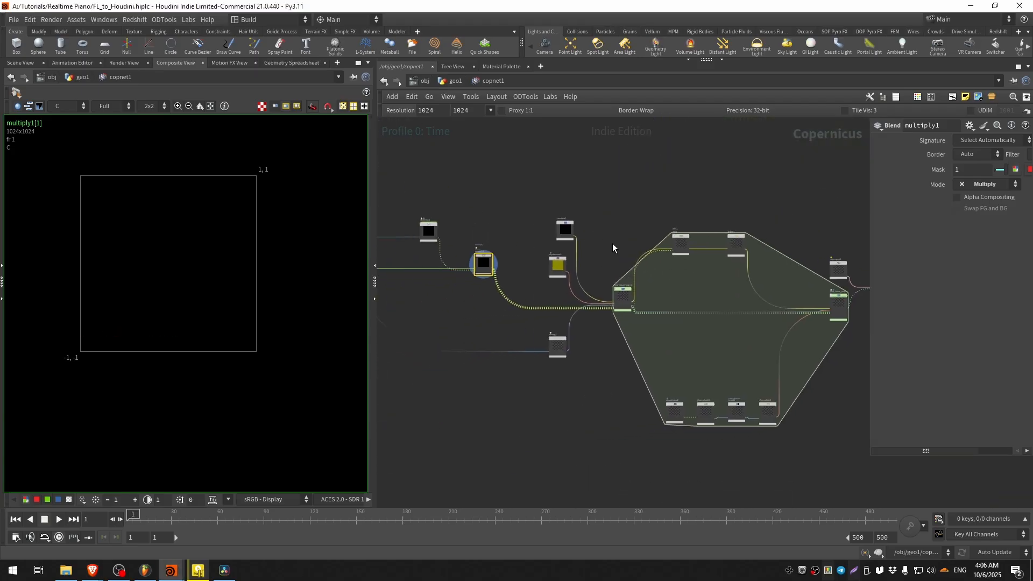
{"action": "scroll", "coordinate": [619, 258], "scroll_direction": "up", "scroll_amount": 3}
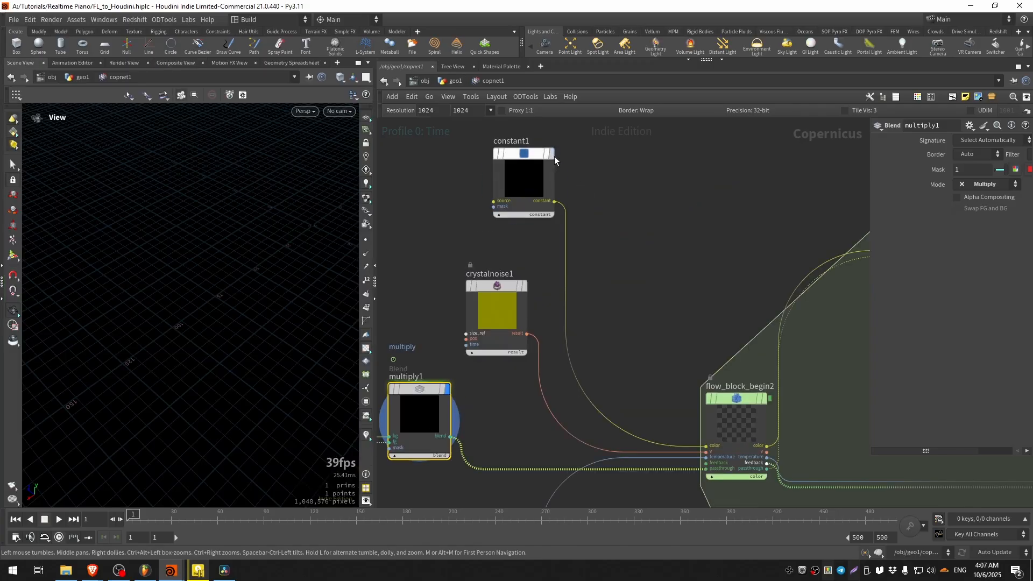
- Display the constant1 node and trace its connection to flow_block_begin2's color input
{"action": "left_click", "coordinate": [544, 152]}
{"action": "middle_click_drag", "start_coordinate": [654, 345], "coordinate": [593, 325]}
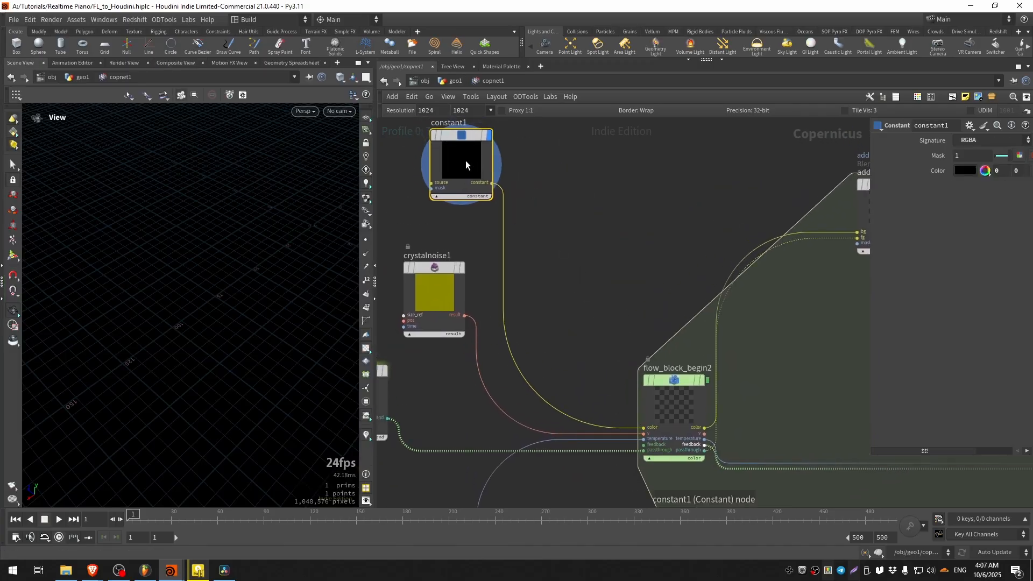
{"action": "scroll", "coordinate": [642, 428], "scroll_direction": "up", "scroll_amount": 4}
{"action": "scroll", "coordinate": [643, 429], "scroll_direction": "down", "scroll_amount": 4}
- Disconnect constant1 from flow_block_begin2's color input and undo the disconnection
{"action": "left_click_drag", "start_coordinate": [643, 428], "coordinate": [639, 350]}
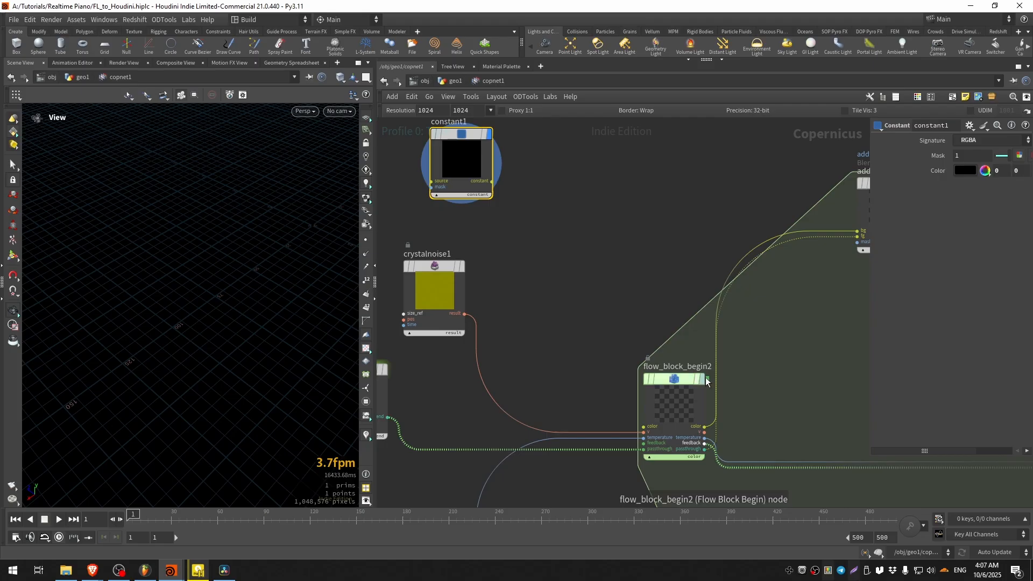
{"action": "key", "text": "ctrl+z"}
{"action": "scroll", "coordinate": [646, 415], "scroll_direction": "down", "scroll_amount": 5}
{"action": "scroll", "coordinate": [608, 366], "scroll_direction": "up", "scroll_amount": 3}
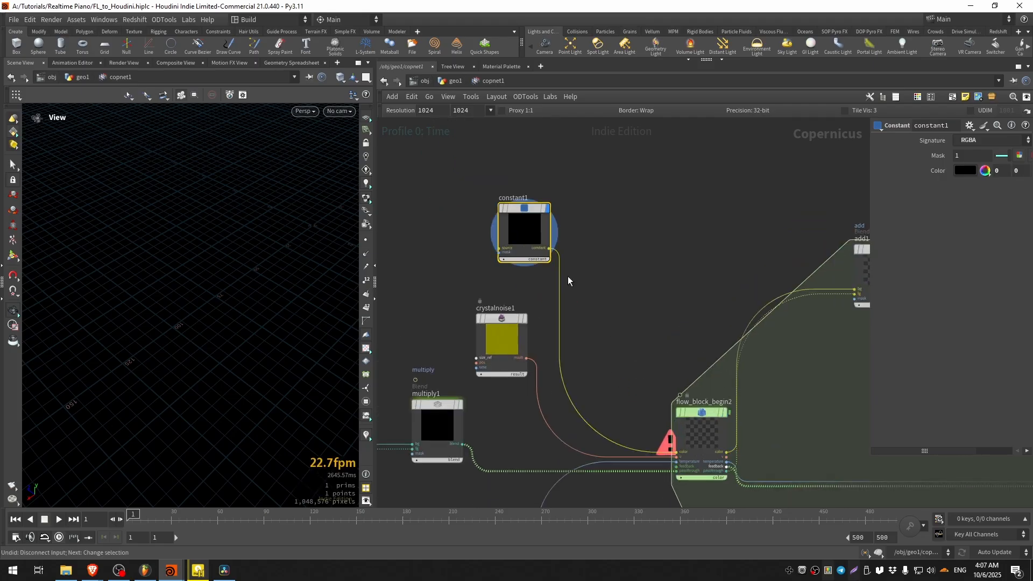
- Display crystalnoise1 and examine its UV noise settings and its connection to flow_block_begin2's v input
{"action": "scroll", "coordinate": [614, 305], "scroll_direction": "up", "scroll_amount": 2}
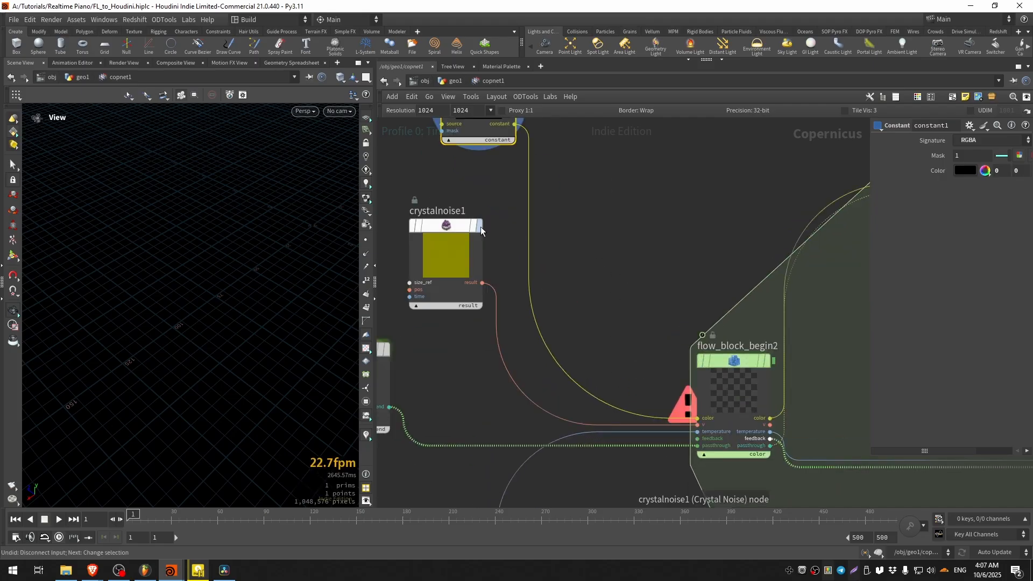
{"action": "left_click", "coordinate": [446, 242]}
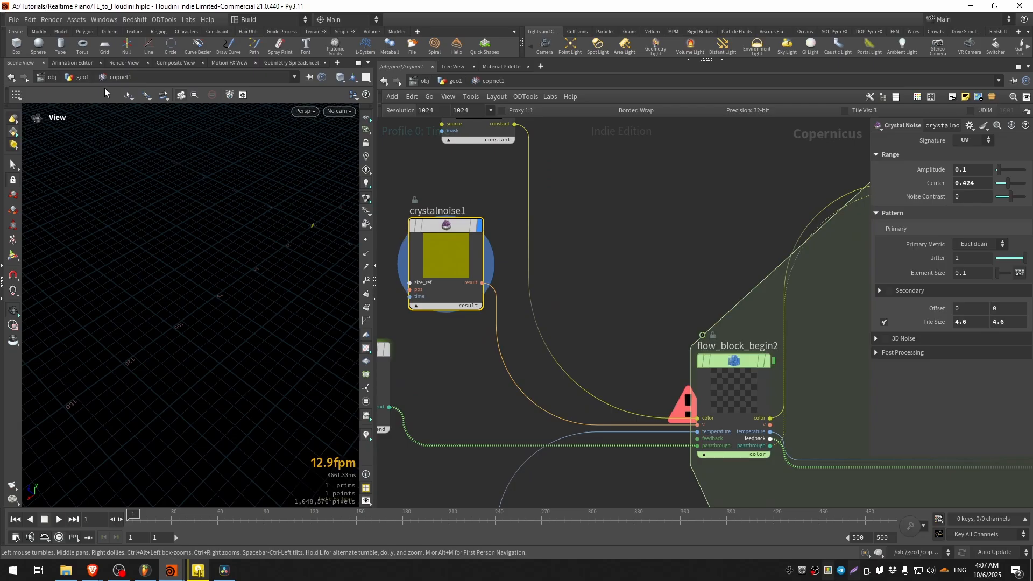
{"action": "scroll", "coordinate": [611, 214], "scroll_direction": "down", "scroll_amount": 3}
{"action": "scroll", "coordinate": [618, 292], "scroll_direction": "up", "scroll_amount": 4}
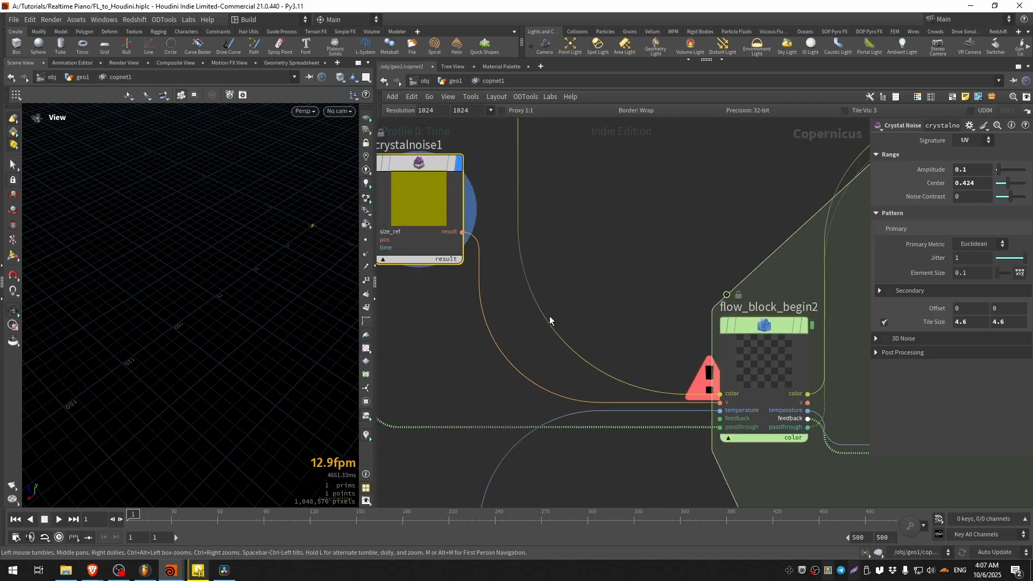
- Inspect the layer types in flow_block_begin2's node info and close the info window
{"action": "scroll", "coordinate": [777, 266], "scroll_direction": "down", "scroll_amount": 3}
{"action": "left_click", "coordinate": [731, 301]}
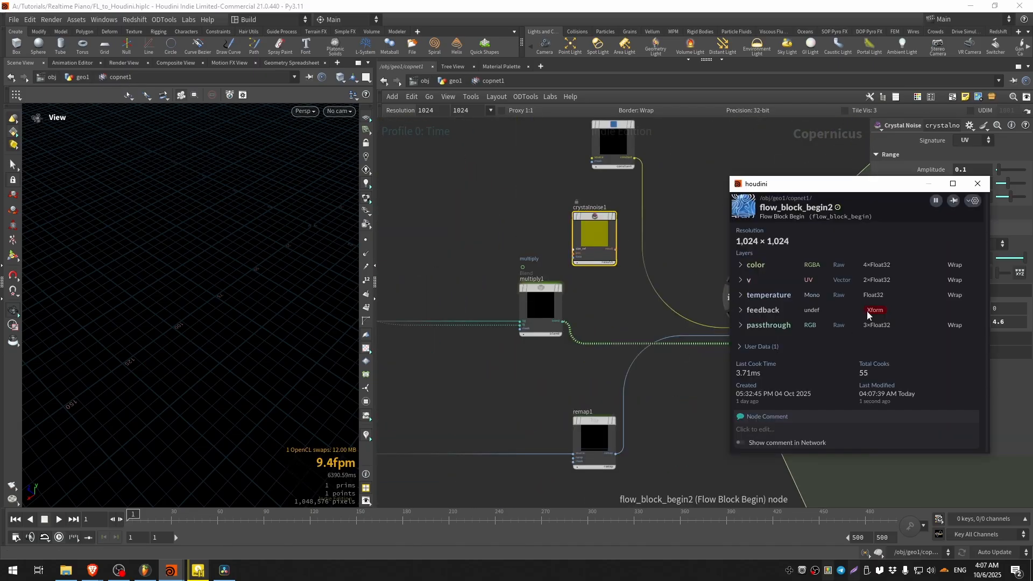
{"action": "left_click", "coordinate": [977, 183]}
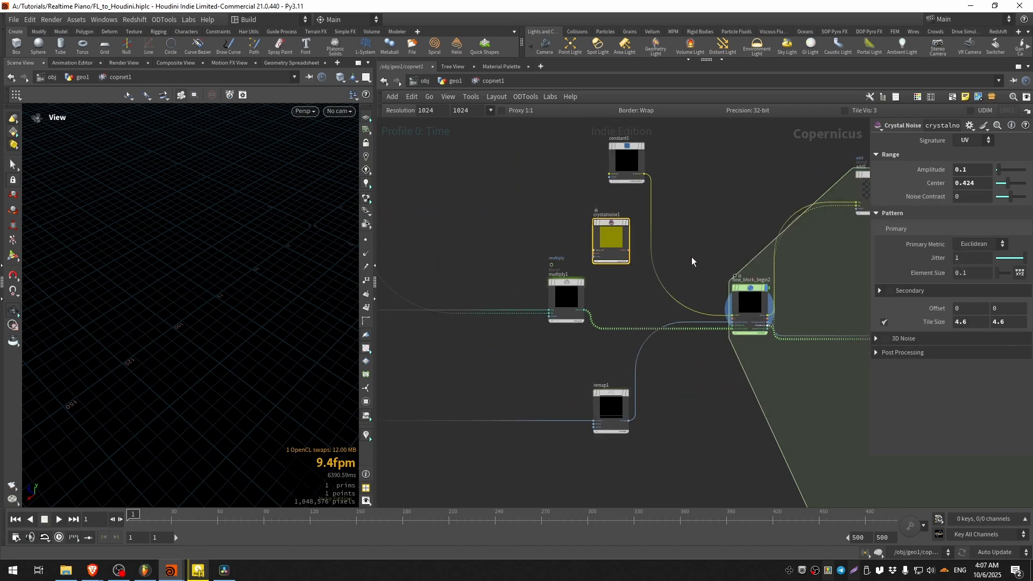
{"action": "scroll", "coordinate": [603, 245], "scroll_direction": "up", "scroll_amount": 3}
- Detach crystalnoise1 from flow_block_begin2, close the Houdini Console and undo the disconnection
{"action": "left_click", "coordinate": [457, 200]}
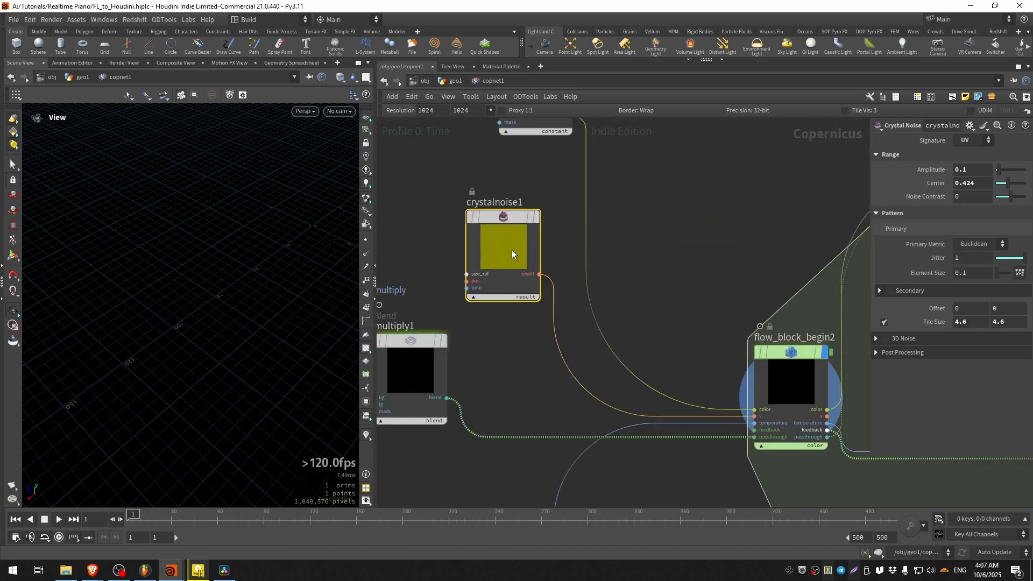
{"action": "left_click_drag", "start_coordinate": [444, 180], "coordinate": [555, 302]}
{"action": "left_click_drag", "start_coordinate": [500, 255], "coordinate": [496, 231]}
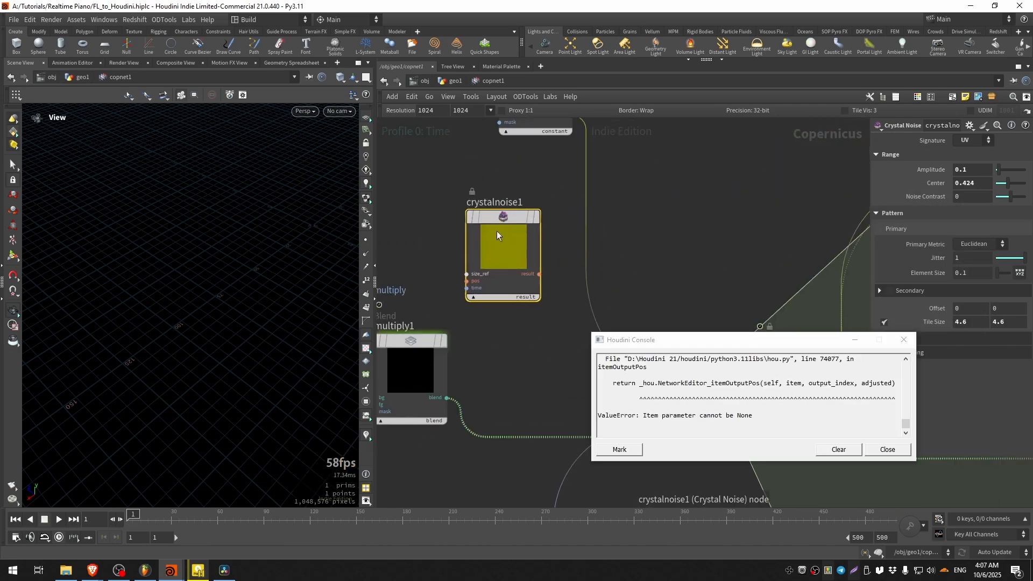
{"action": "left_click", "coordinate": [893, 453]}
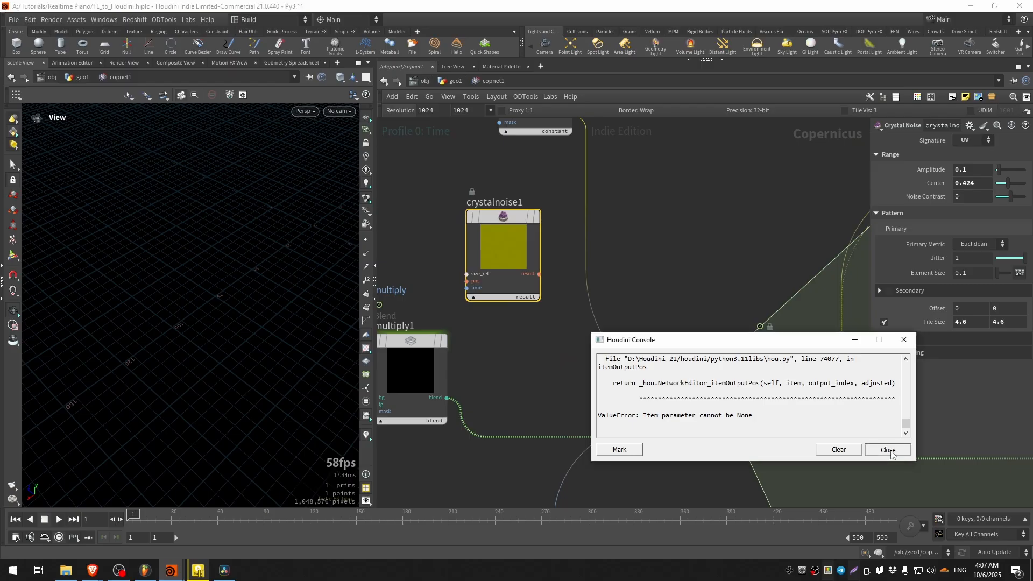
{"action": "key", "text": "ctrl+z"}
- Display and select the remap1 node and show its result in the Composite View
{"action": "middle_click_drag", "start_coordinate": [773, 422], "coordinate": [810, 299]}
{"action": "middle_click_drag", "start_coordinate": [658, 450], "coordinate": [758, 359]}
{"action": "scroll", "coordinate": [753, 359], "scroll_direction": "up", "scroll_amount": 1}
{"action": "left_click", "coordinate": [667, 363]}
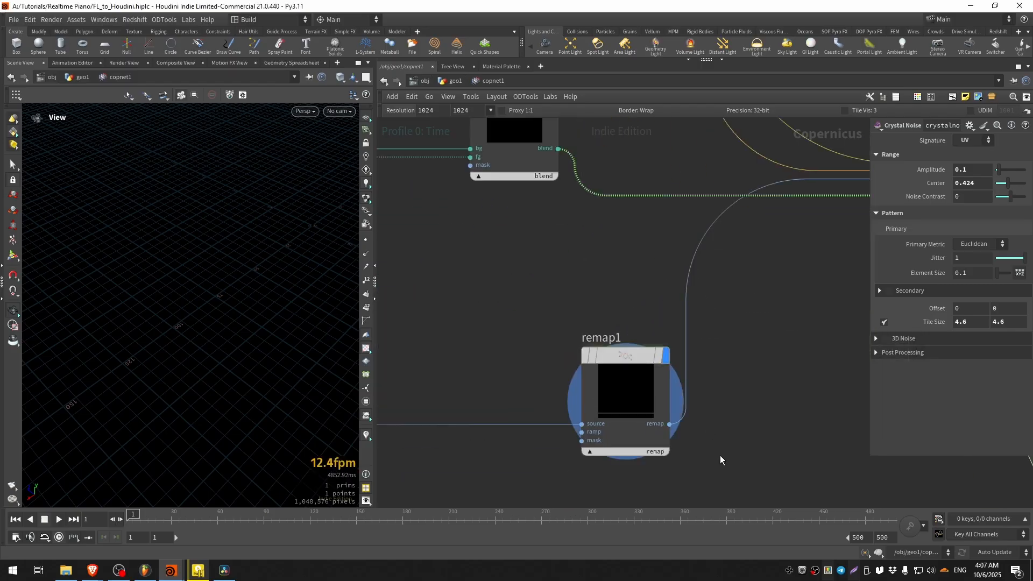
{"action": "left_click_drag", "start_coordinate": [722, 494], "coordinate": [569, 326]}
{"action": "left_click", "coordinate": [176, 63]}
- Trace remap1's source connection back to the outputs of rasterizegeo2
{"action": "scroll", "coordinate": [498, 347], "scroll_direction": "down", "scroll_amount": 5}
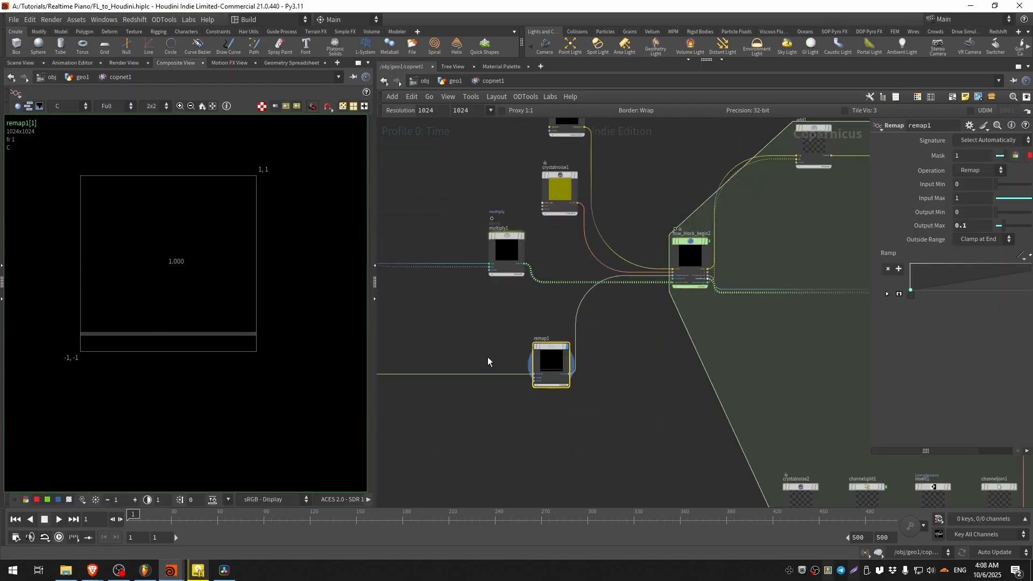
{"action": "middle_click_drag", "start_coordinate": [403, 339], "coordinate": [620, 348]}
{"action": "middle_click_drag", "start_coordinate": [413, 237], "coordinate": [705, 398]}
{"action": "scroll", "coordinate": [601, 326], "scroll_direction": "up", "scroll_amount": 4}
{"action": "scroll", "coordinate": [602, 326], "scroll_direction": "up", "scroll_amount": 3}
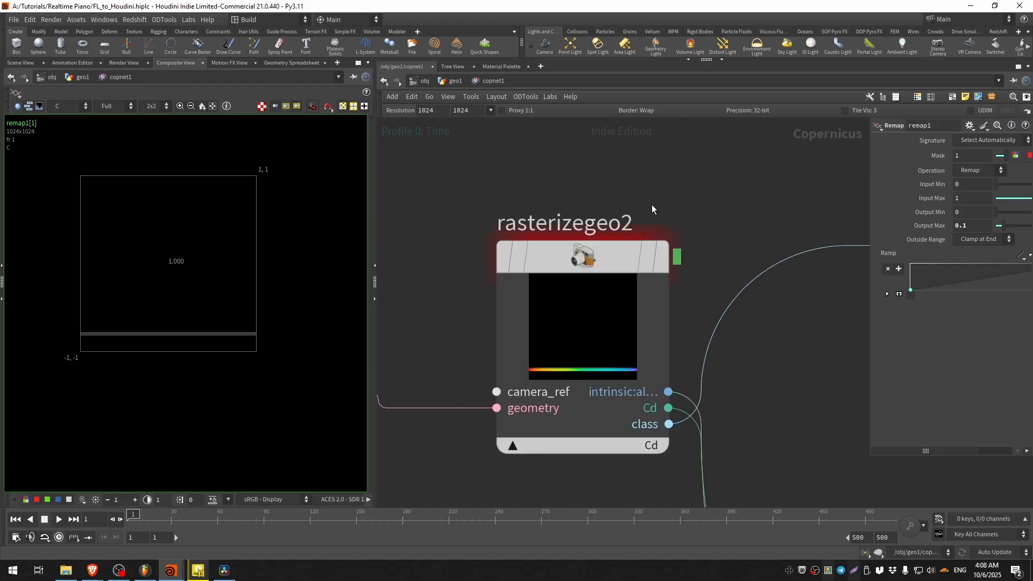
- Return to remap1, widen its parameter area and examine its Output Max setting
{"action": "key", "text": "f"}
{"action": "scroll", "coordinate": [641, 261], "scroll_direction": "up", "scroll_amount": 4}
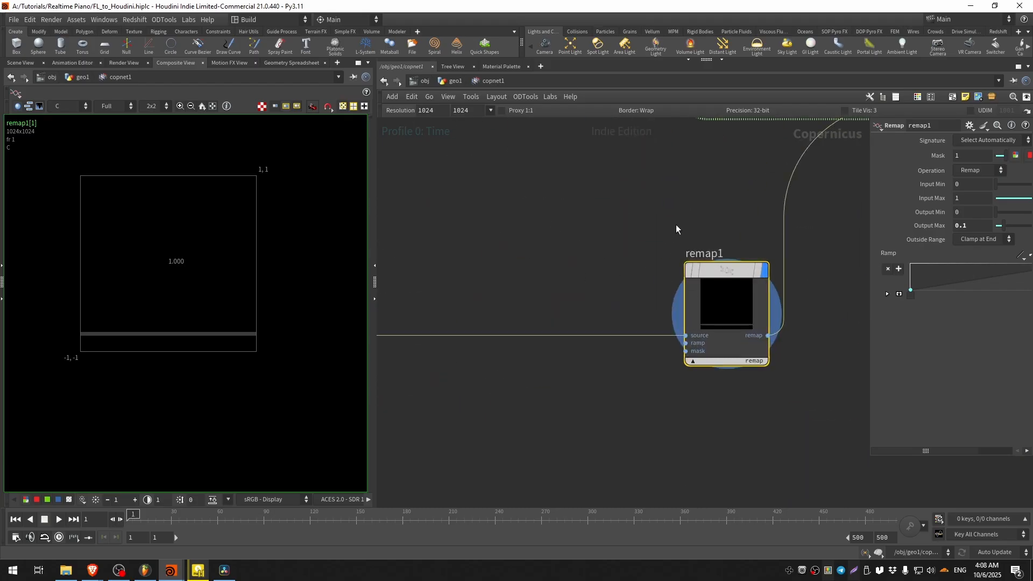
{"action": "middle_click_drag", "start_coordinate": [676, 225], "coordinate": [593, 229]}
{"action": "left_click_drag", "start_coordinate": [563, 222], "coordinate": [697, 412]}
{"action": "left_click_drag", "start_coordinate": [868, 284], "coordinate": [740, 285]}
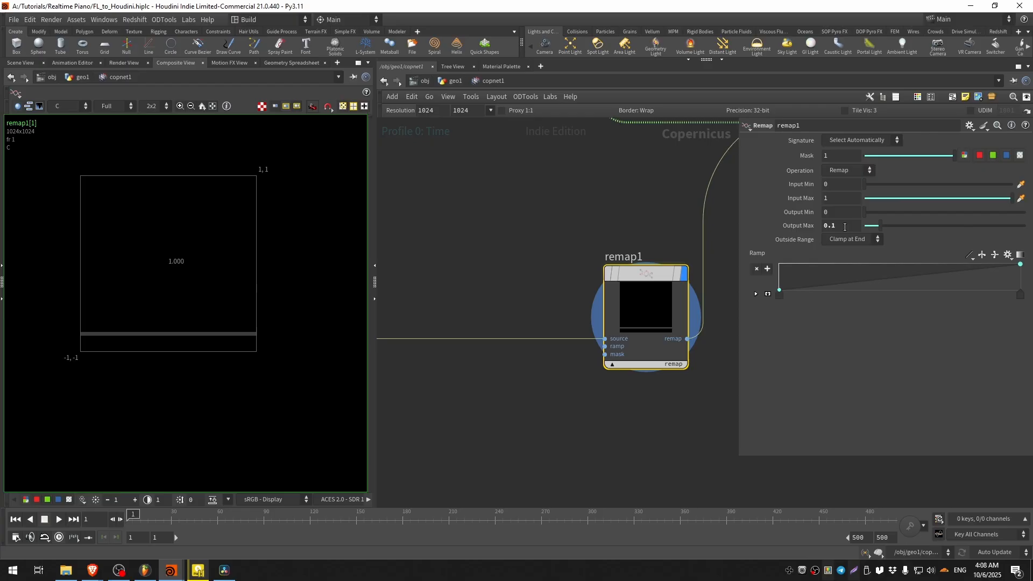
- Play the timeline and show flow_block_begin2's result in the Composite View
{"action": "middle_click_drag", "start_coordinate": [801, 226], "coordinate": [579, 358]}
{"action": "scroll", "coordinate": [577, 360], "scroll_direction": "down", "scroll_amount": 4}
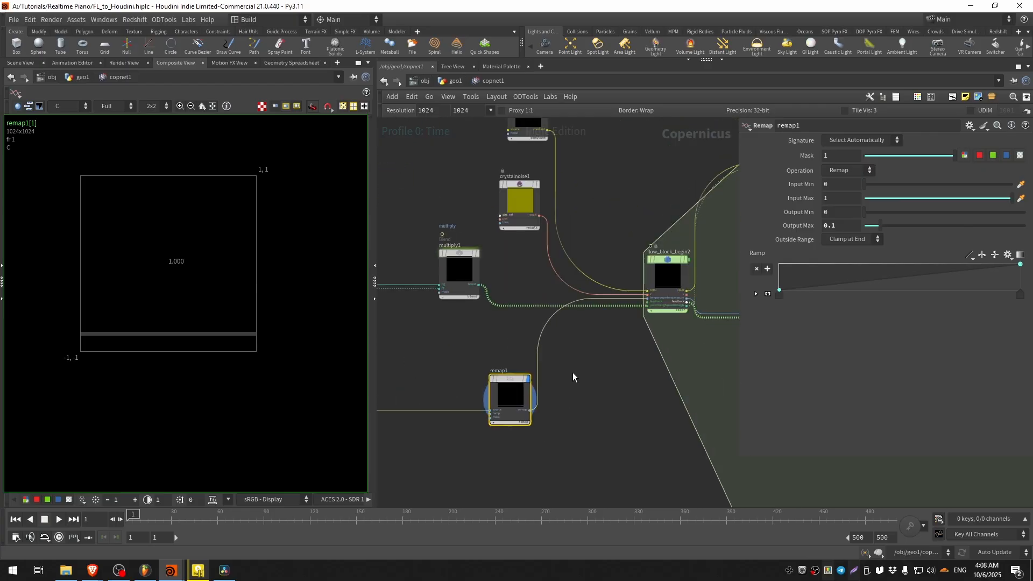
{"action": "middle_click_drag", "start_coordinate": [641, 179], "coordinate": [502, 170]}
{"action": "scroll", "coordinate": [549, 239], "scroll_direction": "up", "scroll_amount": 5}
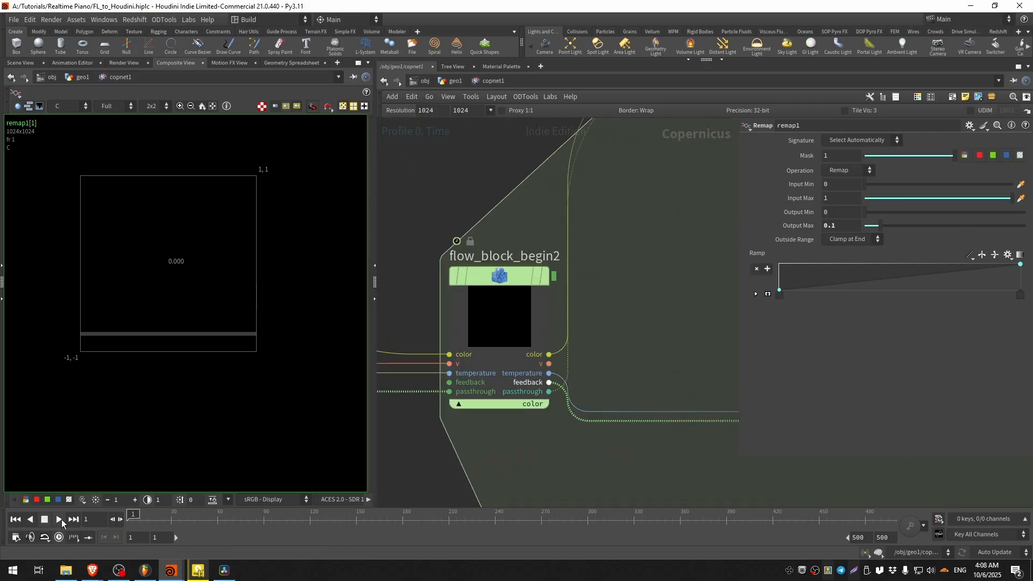
{"action": "left_click", "coordinate": [59, 519]}
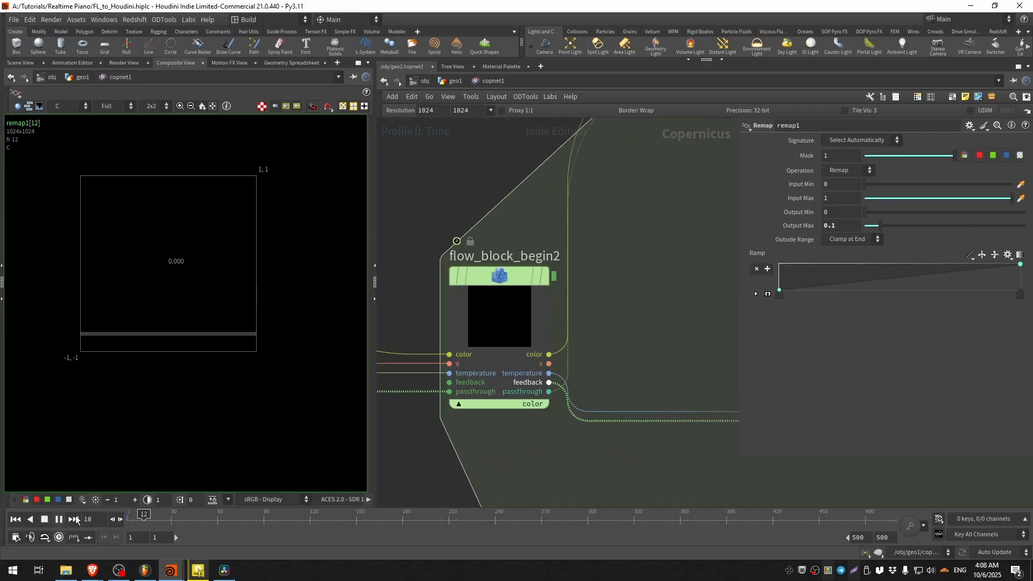
{"action": "left_click", "coordinate": [547, 281]}
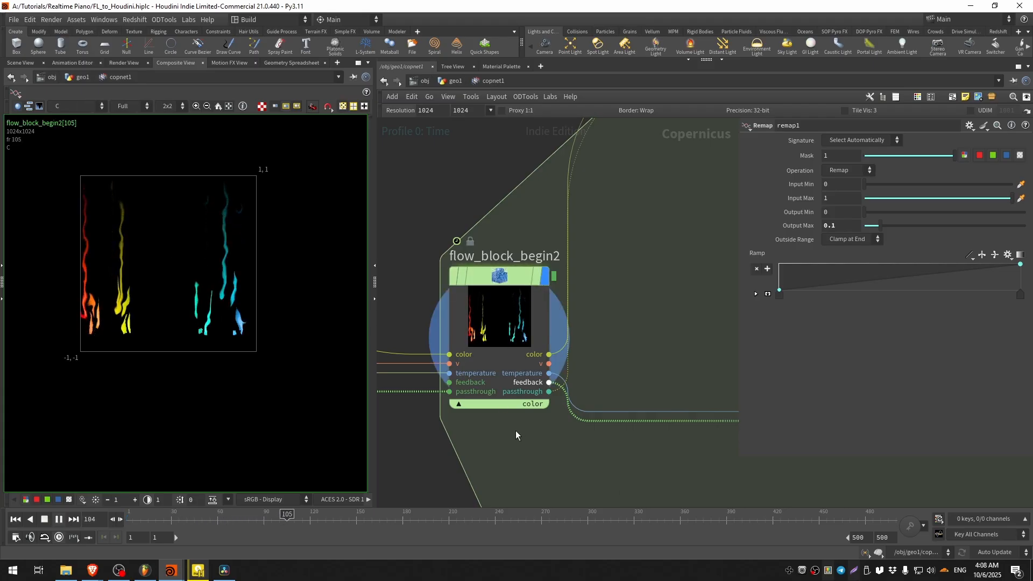
- Show multiply1's result in the Composite View and select the node to examine its blend settings
{"action": "scroll", "coordinate": [515, 430], "scroll_direction": "down", "scroll_amount": 4}
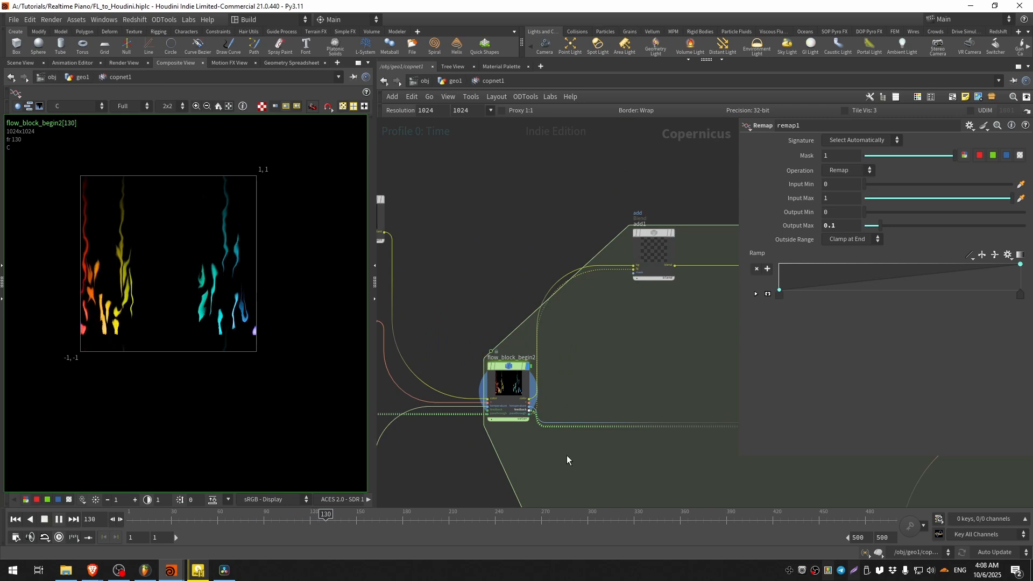
{"action": "middle_click_drag", "start_coordinate": [594, 458], "coordinate": [488, 235]}
{"action": "scroll", "coordinate": [569, 332], "scroll_direction": "down", "scroll_amount": 3}
{"action": "middle_click_drag", "start_coordinate": [568, 319], "coordinate": [484, 376]}
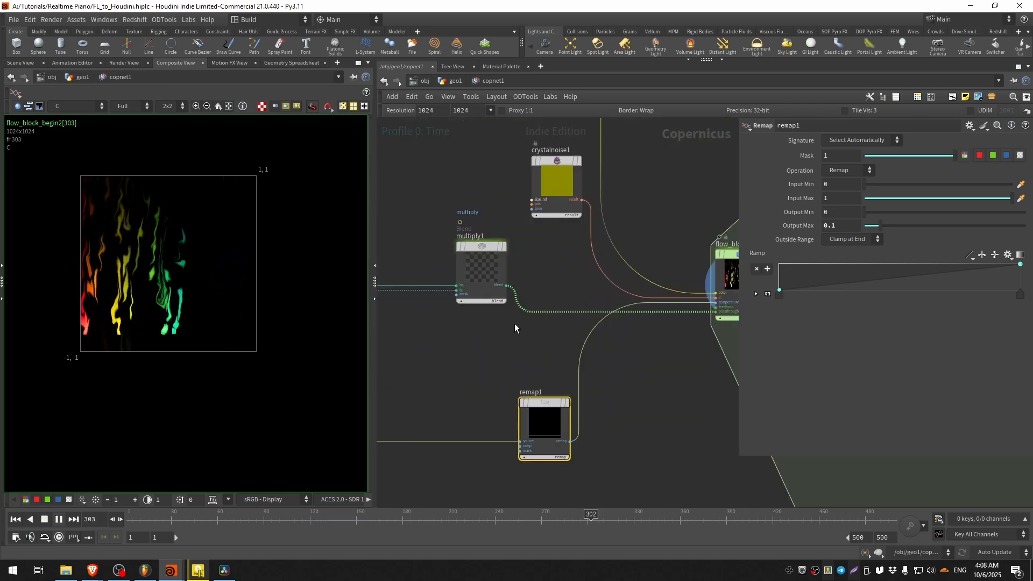
{"action": "scroll", "coordinate": [490, 266], "scroll_direction": "up", "scroll_amount": 4}
{"action": "left_click", "coordinate": [508, 221]}
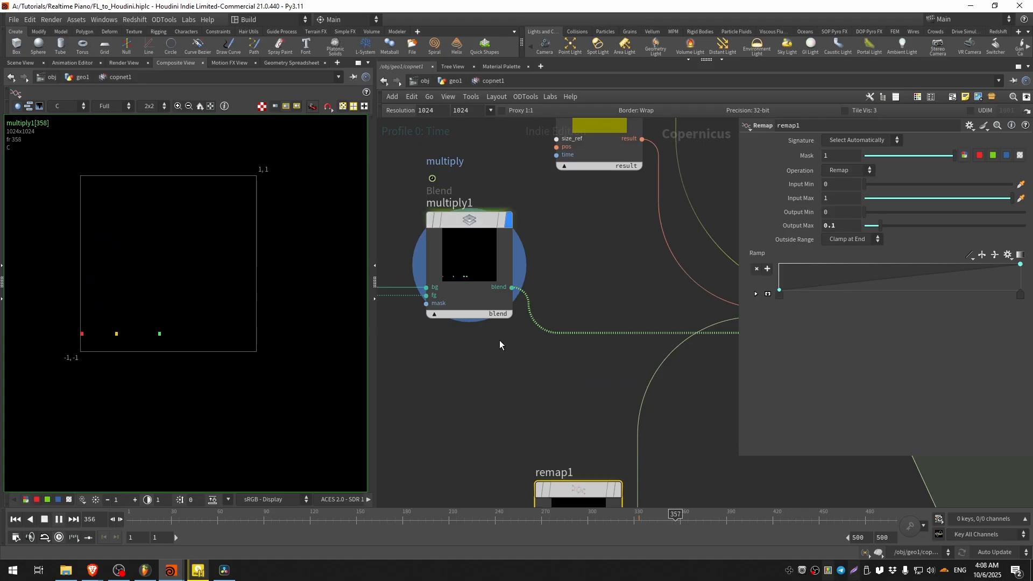
{"action": "left_click_drag", "start_coordinate": [516, 396], "coordinate": [428, 203]}
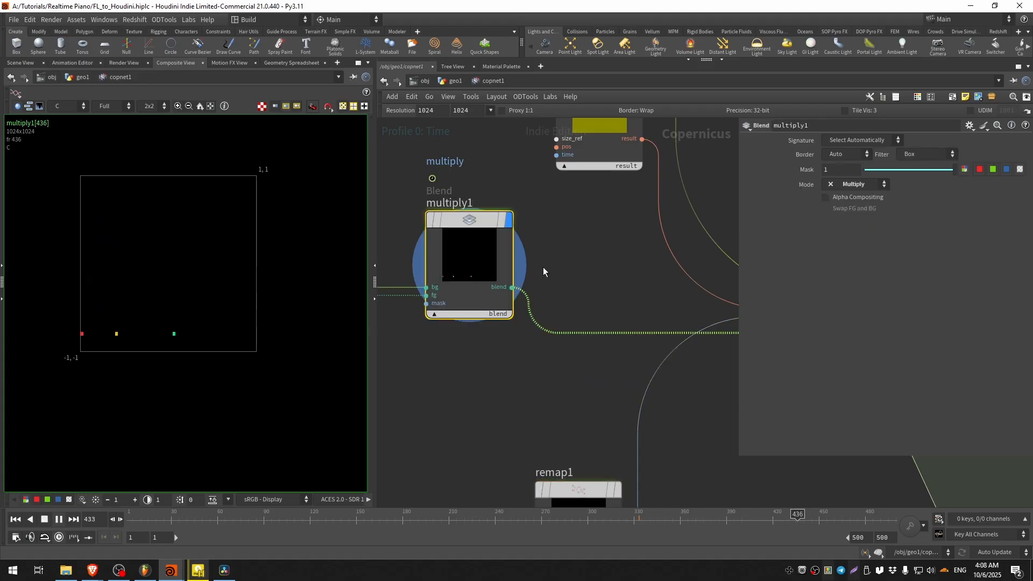
- Trace multiply1's connections from idtomask1 through to the passthrough input of flow_block_begin2
{"action": "scroll", "coordinate": [543, 267], "scroll_direction": "down", "scroll_amount": 5}
{"action": "middle_click_drag", "start_coordinate": [496, 230], "coordinate": [673, 297]}
{"action": "scroll", "coordinate": [472, 183], "scroll_direction": "up", "scroll_amount": 3}
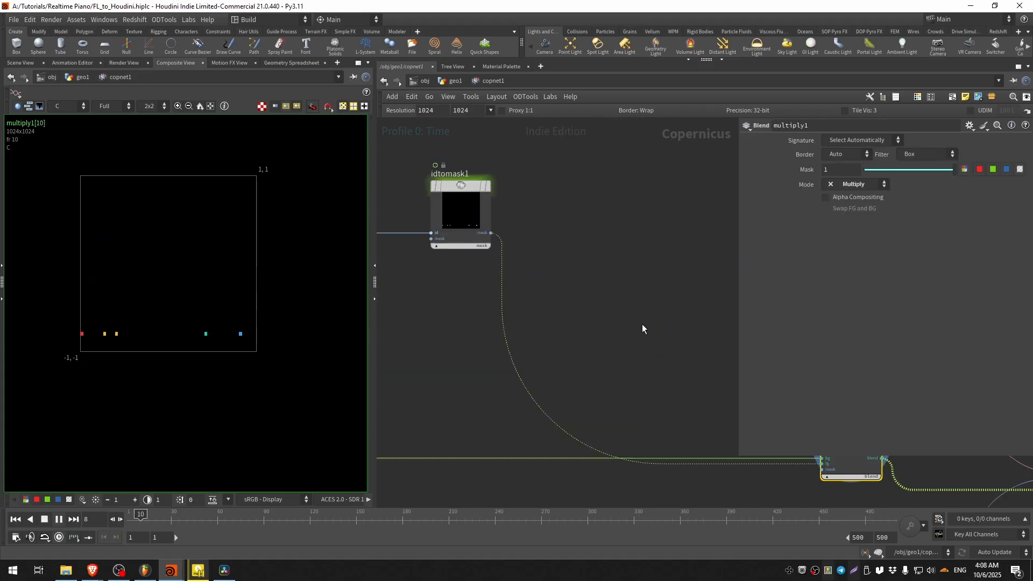
{"action": "middle_click_drag", "start_coordinate": [644, 329], "coordinate": [474, 208]}
{"action": "middle_click_drag", "start_coordinate": [676, 318], "coordinate": [472, 221]}
{"action": "middle_click_drag", "start_coordinate": [541, 233], "coordinate": [369, 170]}
{"action": "middle_click_drag", "start_coordinate": [581, 247], "coordinate": [398, 193]}
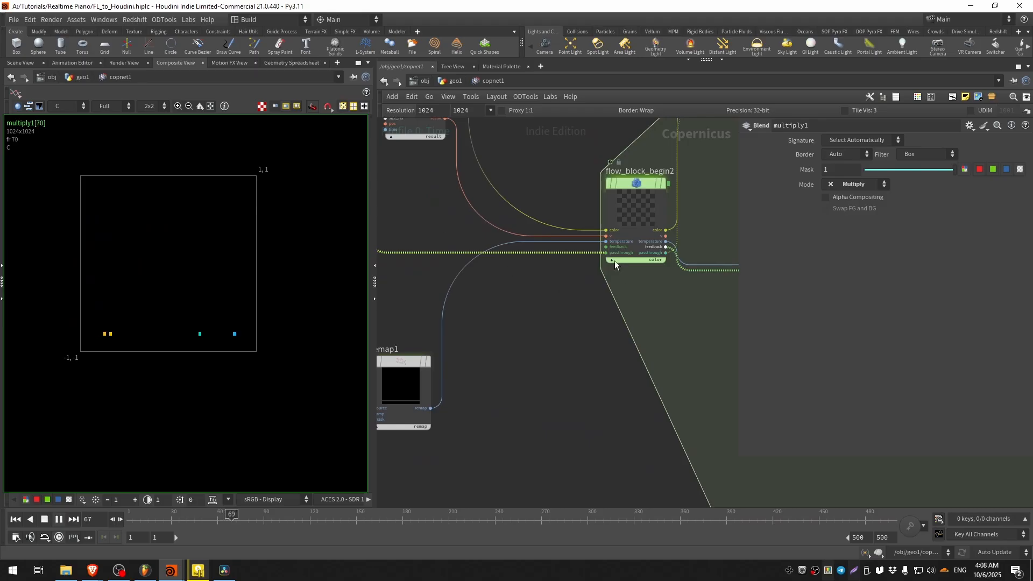
{"action": "scroll", "coordinate": [615, 265], "scroll_direction": "up", "scroll_amount": 3}
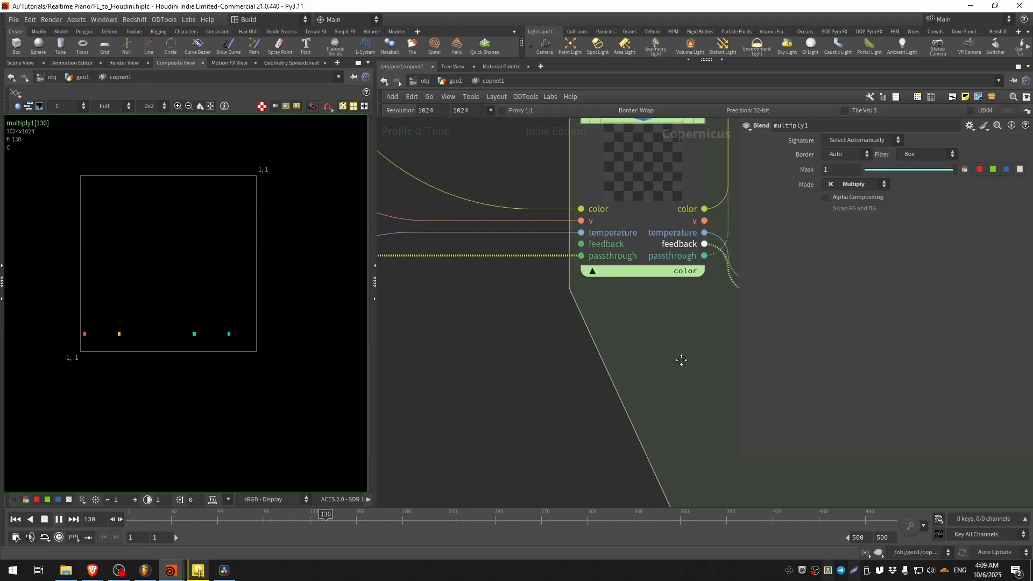
{"action": "middle_click_drag", "start_coordinate": [682, 360], "coordinate": [481, 467]}
- Follow flow_block_begin2's outputs to add1, then display and select add1
{"action": "scroll", "coordinate": [499, 384], "scroll_direction": "down", "scroll_amount": 3}
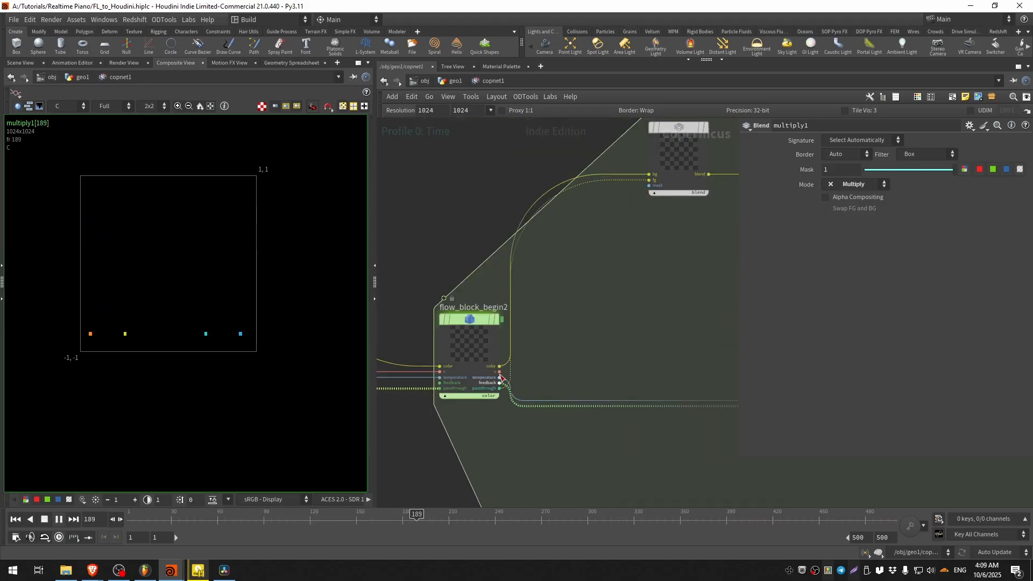
{"action": "middle_click_drag", "start_coordinate": [585, 324], "coordinate": [508, 398]}
{"action": "scroll", "coordinate": [420, 443], "scroll_direction": "up", "scroll_amount": 3}
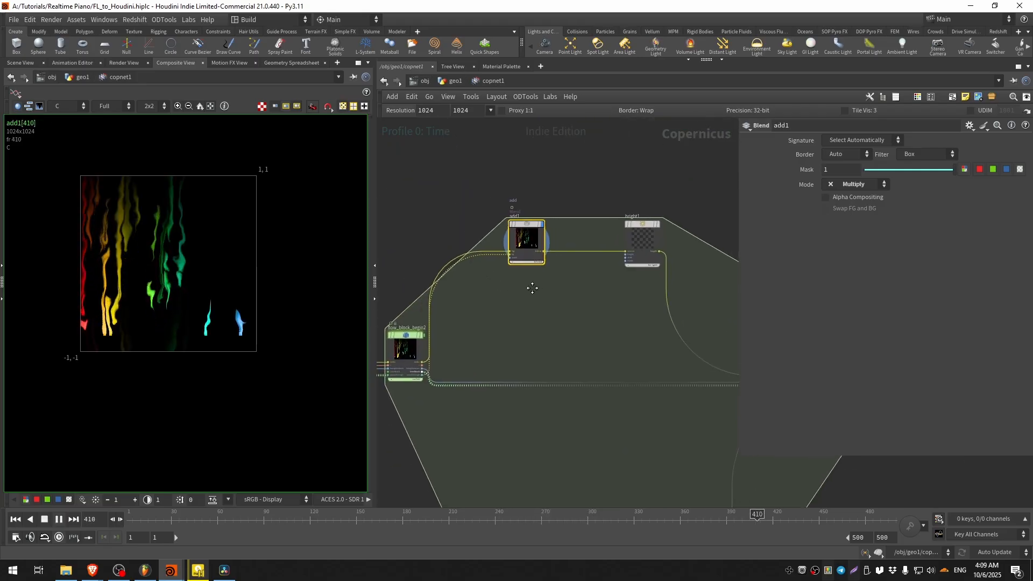
- Display bright1's result in the Composite View and select the node
{"action": "scroll", "coordinate": [553, 296], "scroll_direction": "up", "scroll_amount": 5}
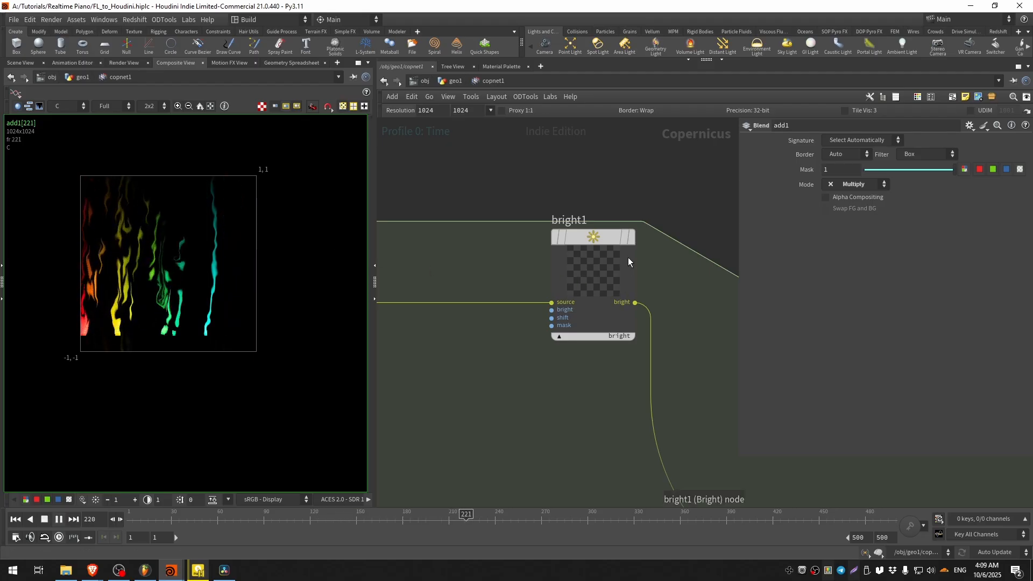
{"action": "left_click", "coordinate": [632, 240]}
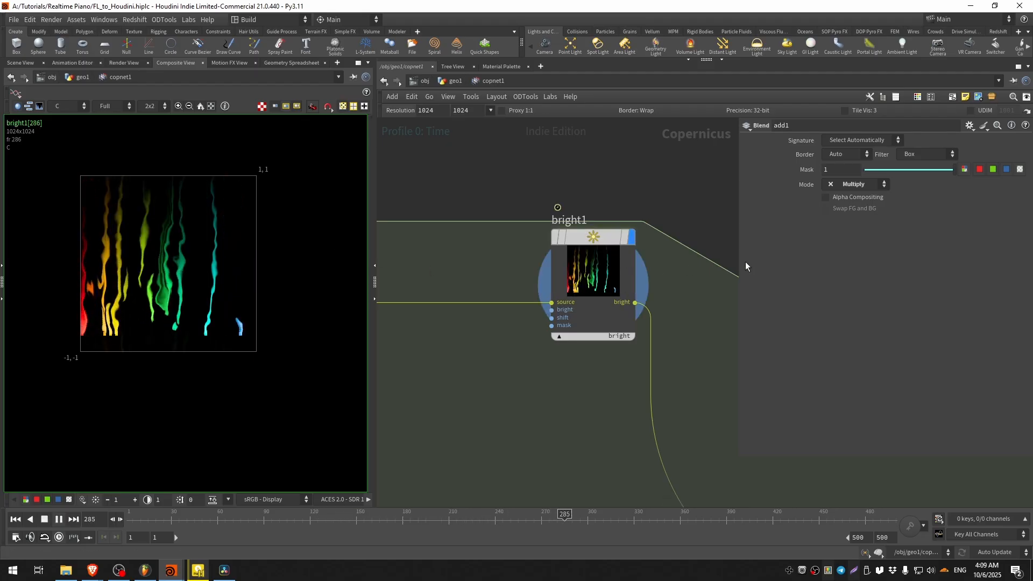
{"action": "left_click", "coordinate": [578, 236]}
{"action": "scroll", "coordinate": [587, 231], "scroll_direction": "down", "scroll_amount": 3}
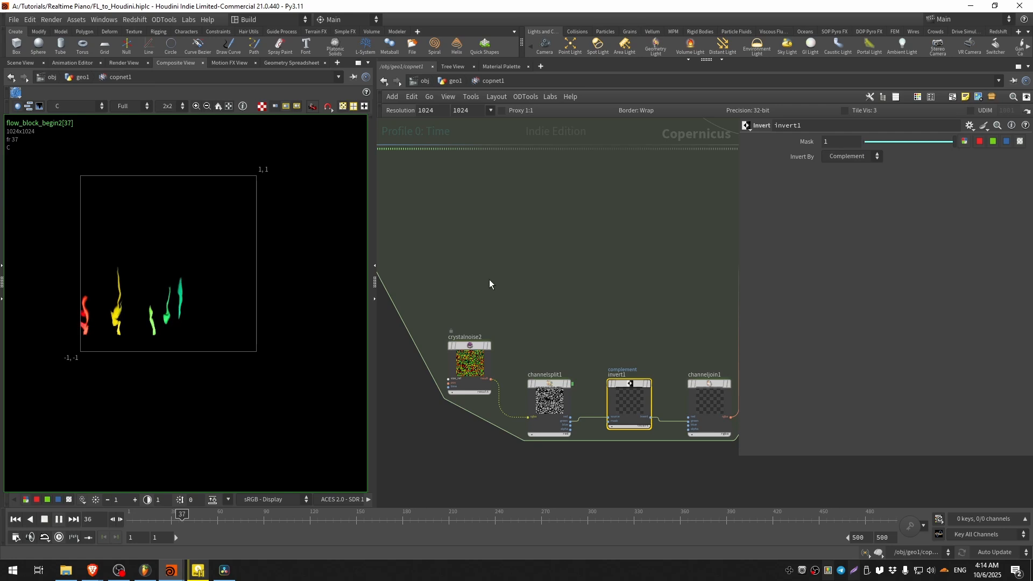
- Examine crystalnoise2, channelsplit1, invert1 and channeljoin1 in order, tracing the chain to the v input of flow_block_end2
{"action": "left_click_drag", "start_coordinate": [426, 312], "coordinate": [471, 426]}
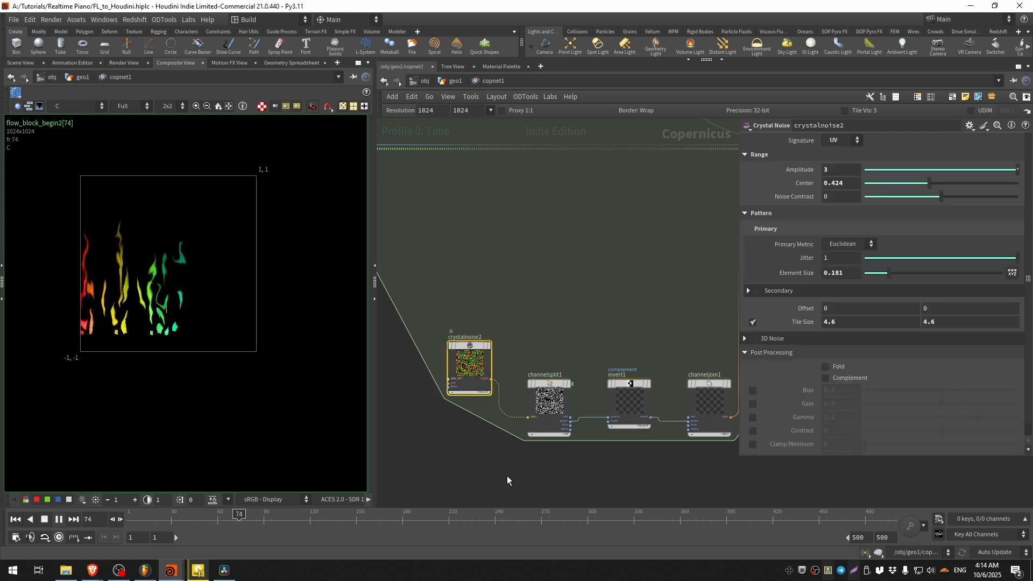
{"action": "scroll", "coordinate": [499, 445], "scroll_direction": "up", "scroll_amount": 3}
{"action": "left_click_drag", "start_coordinate": [550, 483], "coordinate": [603, 299]}
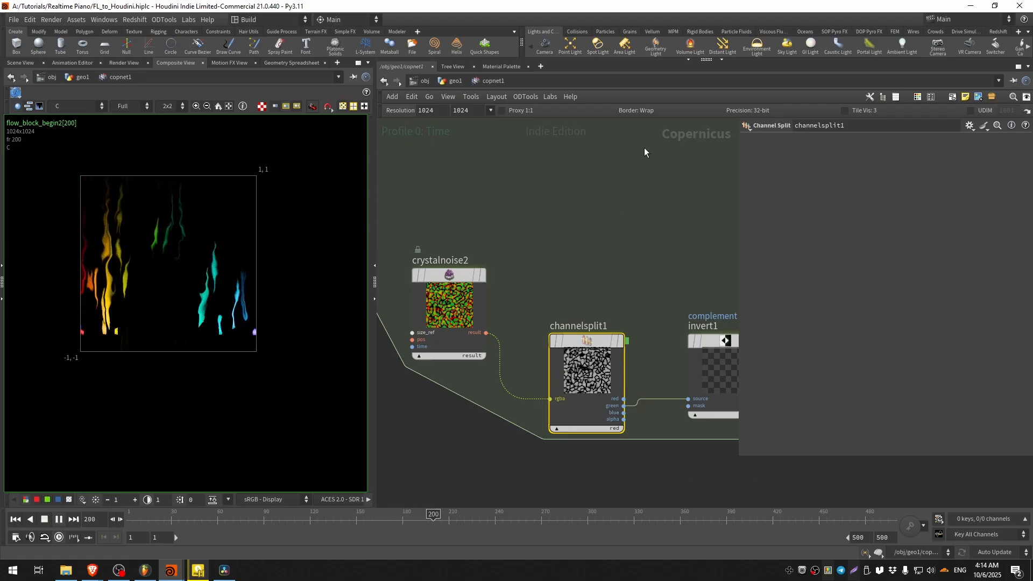
{"action": "key", "text": "Down"}
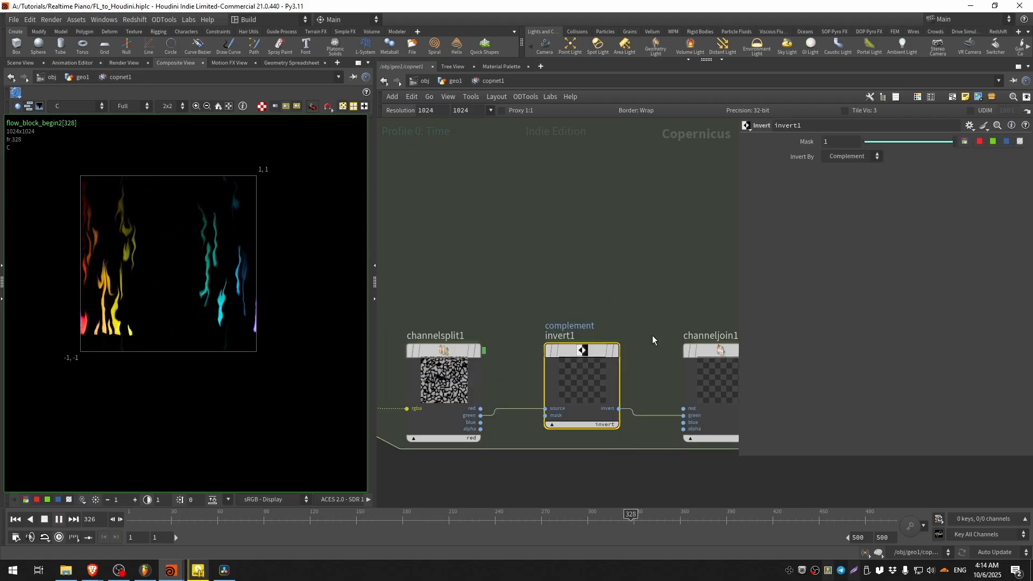
{"action": "key", "text": "Down"}
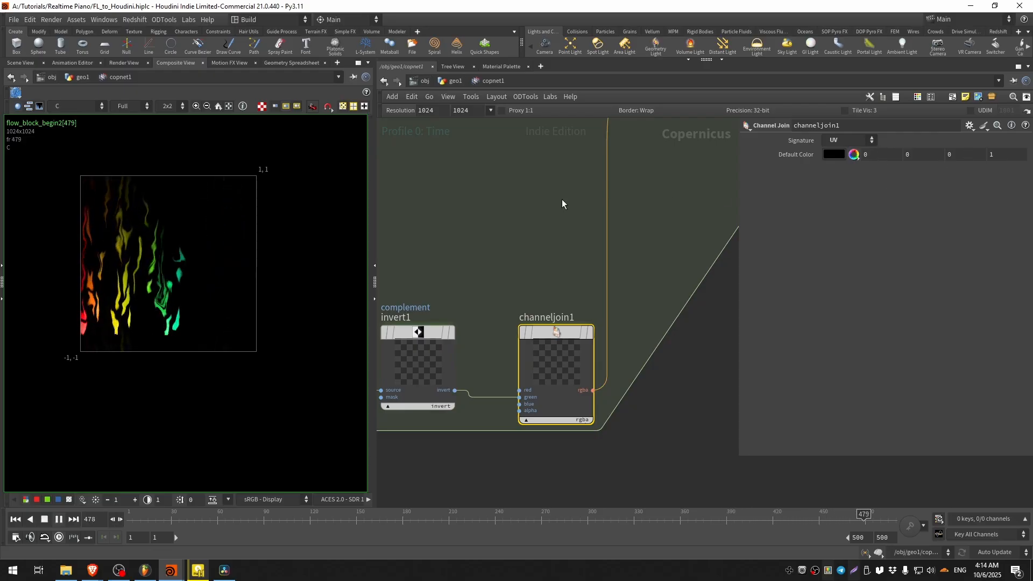
{"action": "scroll", "coordinate": [623, 310], "scroll_direction": "up", "scroll_amount": 4}
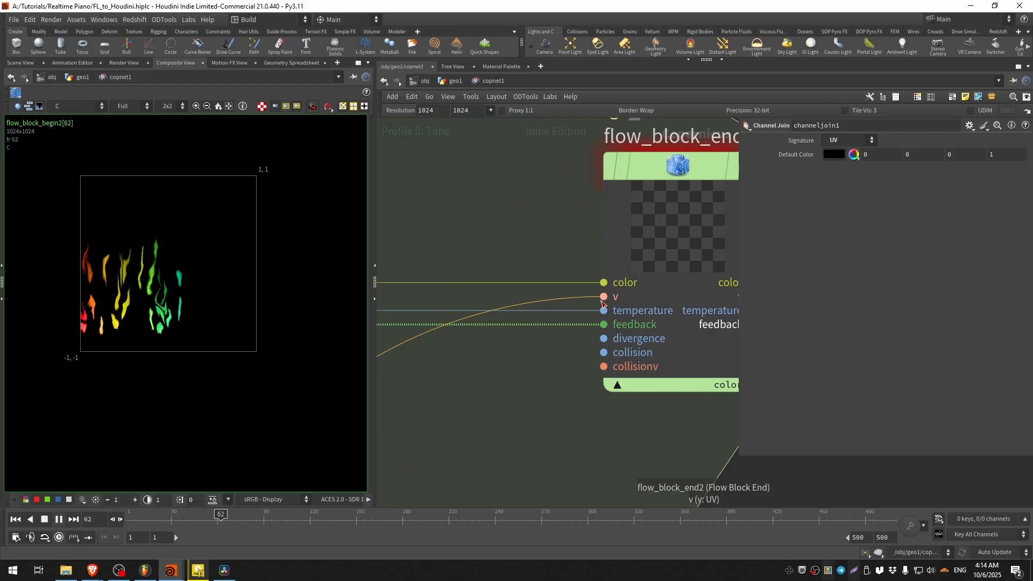
{"action": "scroll", "coordinate": [510, 290], "scroll_direction": "down", "scroll_amount": 5}
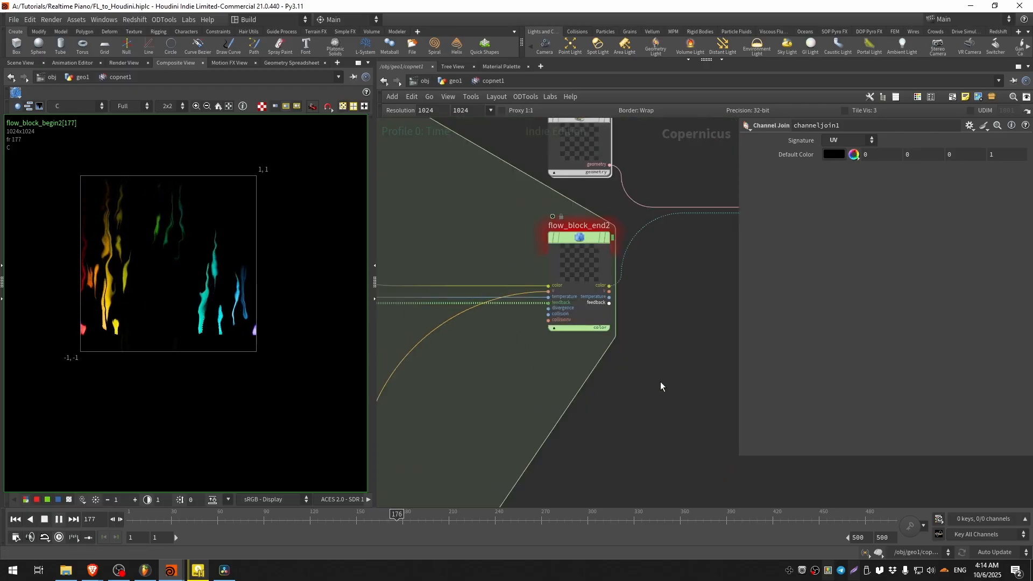
- Check sopimport2's SOP path, then display and select the previewmaterial1 node
{"action": "middle_click_drag", "start_coordinate": [661, 384], "coordinate": [594, 496]}
{"action": "scroll", "coordinate": [579, 233], "scroll_direction": "up", "scroll_amount": 4}
{"action": "left_click", "coordinate": [424, 237]}
{"action": "scroll", "coordinate": [425, 241], "scroll_direction": "down", "scroll_amount": 4}
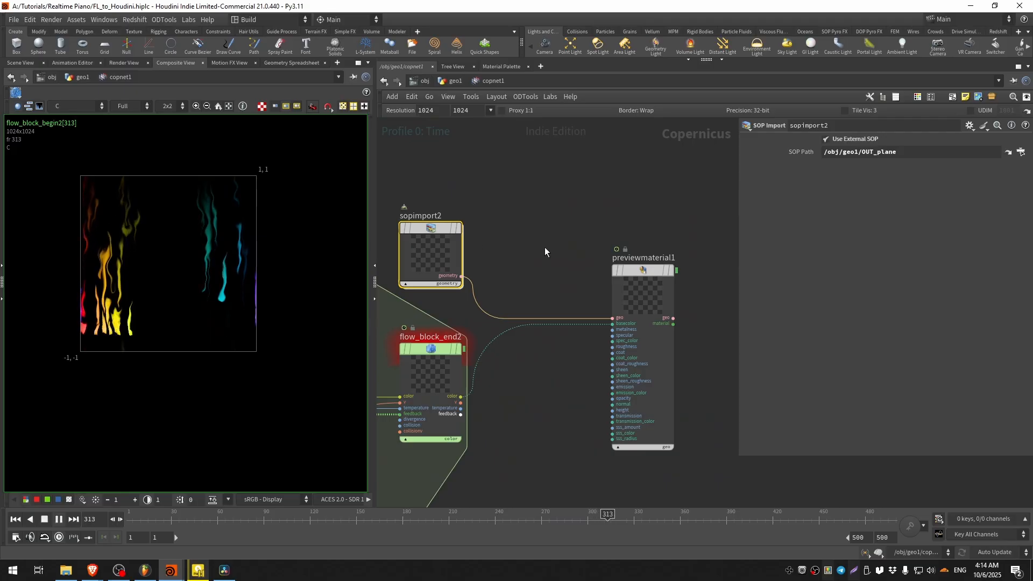
{"action": "left_click", "coordinate": [671, 270]}
{"action": "left_click_drag", "start_coordinate": [707, 231], "coordinate": [584, 459]}
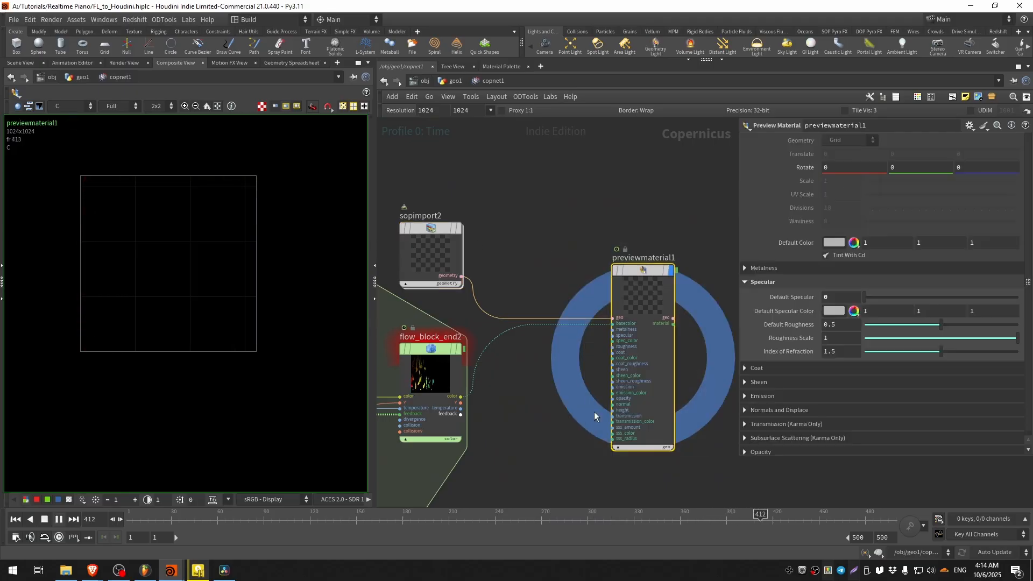
- Return to the geo1 network and show transform3's result in the 3D scene view
{"action": "left_click", "coordinate": [20, 64]}
{"action": "left_click_drag", "start_coordinate": [166, 224], "coordinate": [251, 338]}
{"action": "left_click", "coordinate": [455, 81]}
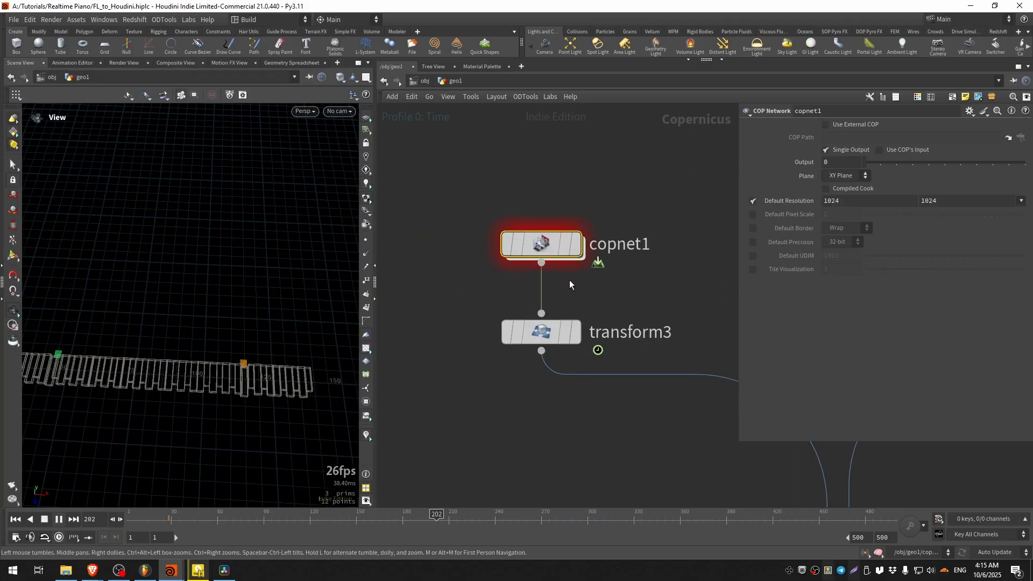
{"action": "left_click", "coordinate": [579, 333]}
{"action": "left_click", "coordinate": [559, 332]}
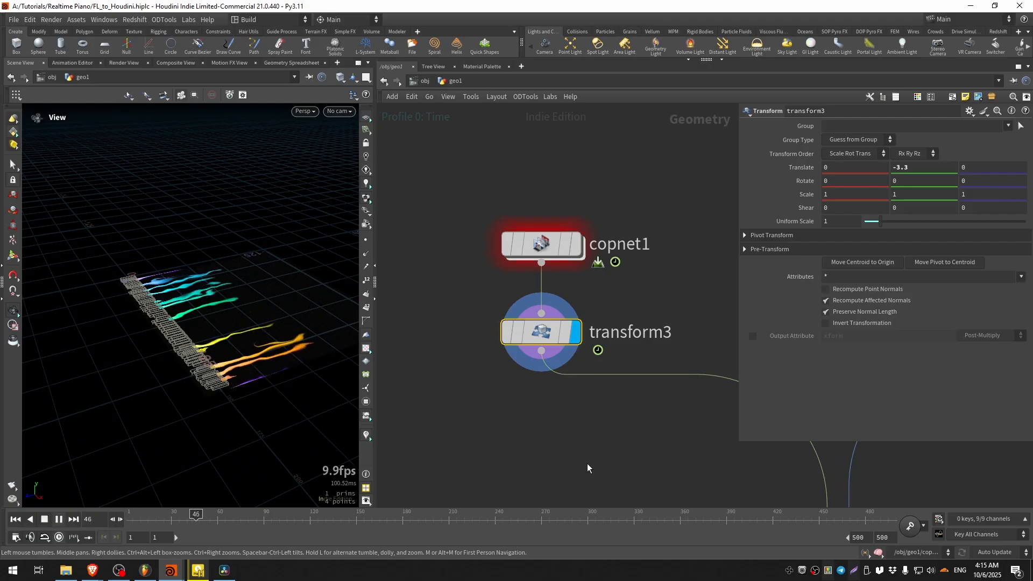
{"action": "middle_click_drag", "start_coordinate": [584, 451], "coordinate": [393, 268]}
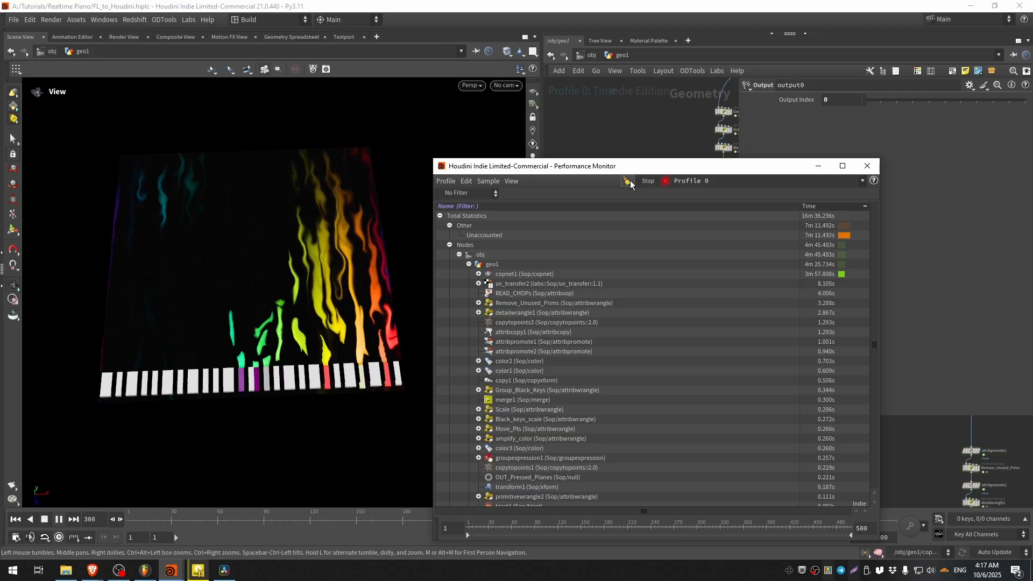
- Clear the Performance Monitor statistics, stop recording Profile 0 and close the monitor
{"action": "left_click", "coordinate": [629, 181]}
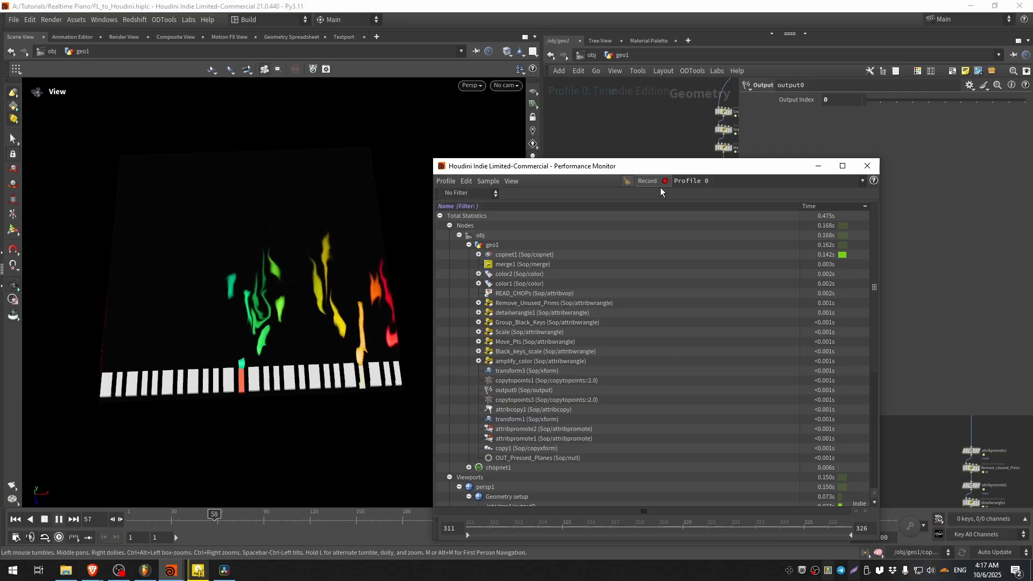
{"action": "left_click_drag", "start_coordinate": [745, 175], "coordinate": [823, 118]}
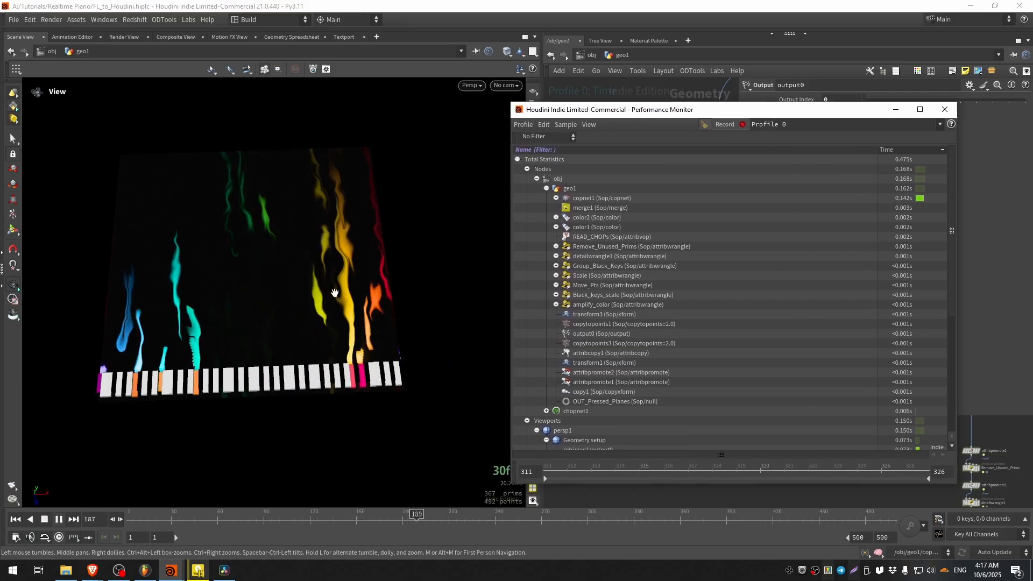
{"action": "left_click", "coordinate": [944, 110]}
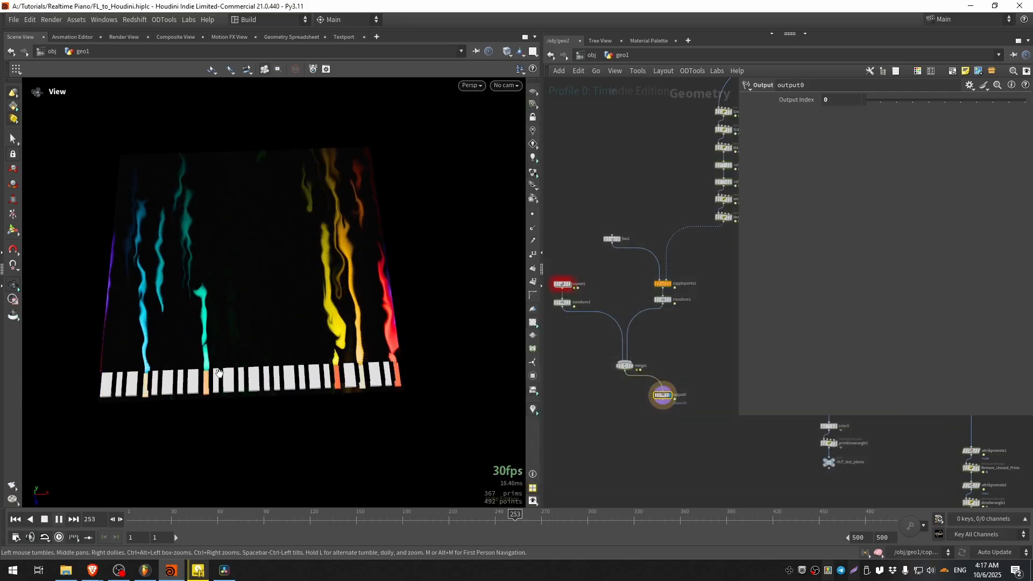
- Inside copnet1, set the Substeps of flow_block_end2 to 4 and play the simulation
{"action": "left_click_drag", "start_coordinate": [280, 345], "coordinate": [310, 390]}
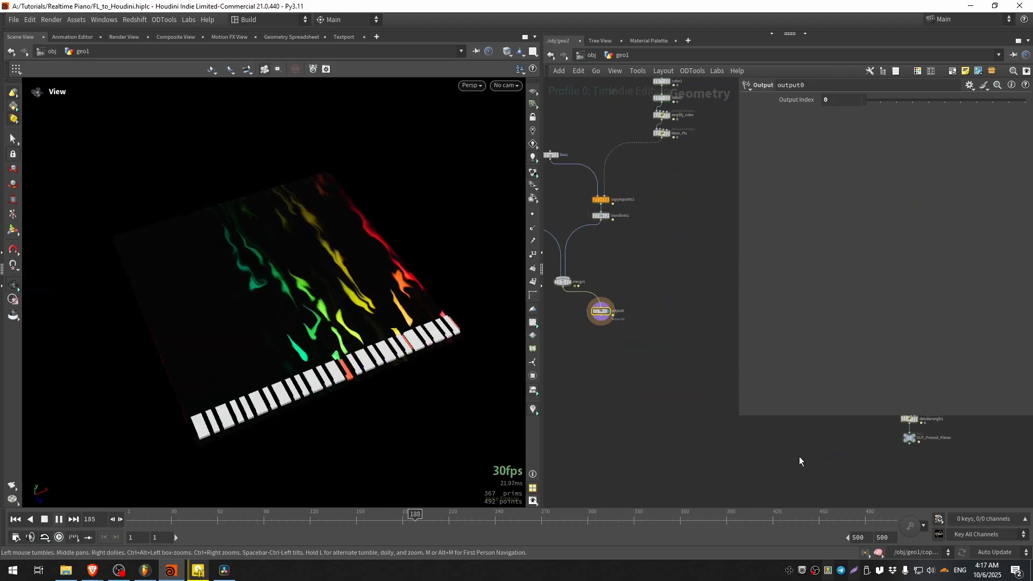
{"action": "scroll", "coordinate": [609, 316], "scroll_direction": "up", "scroll_amount": 4}
{"action": "double_click", "coordinate": [556, 247]}
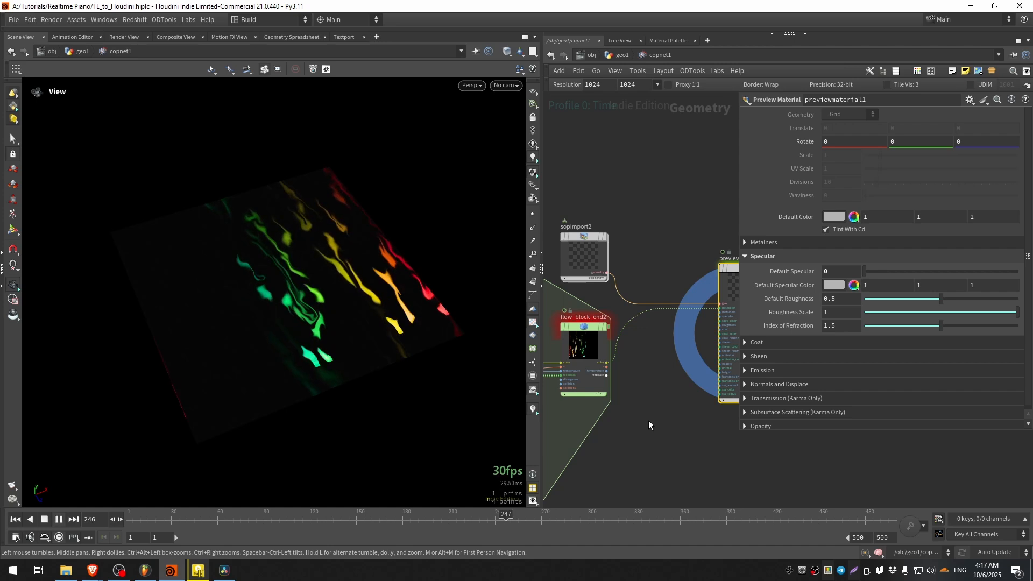
{"action": "middle_click_drag", "start_coordinate": [650, 425], "coordinate": [676, 396]}
{"action": "left_click", "coordinate": [655, 337]}
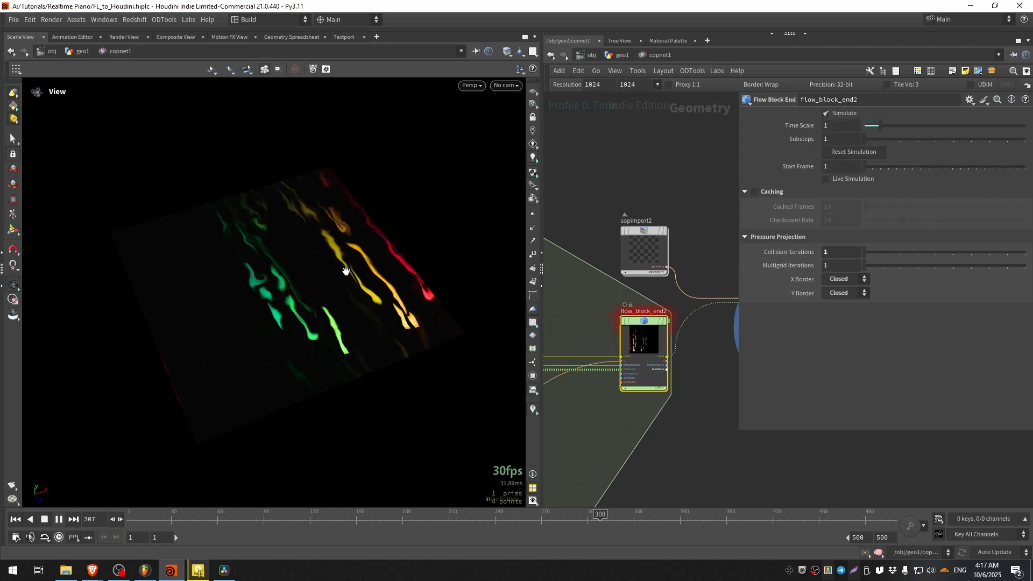
{"action": "scroll", "coordinate": [346, 271], "scroll_direction": "up", "scroll_amount": 3}
{"action": "left_click", "coordinate": [831, 138]}
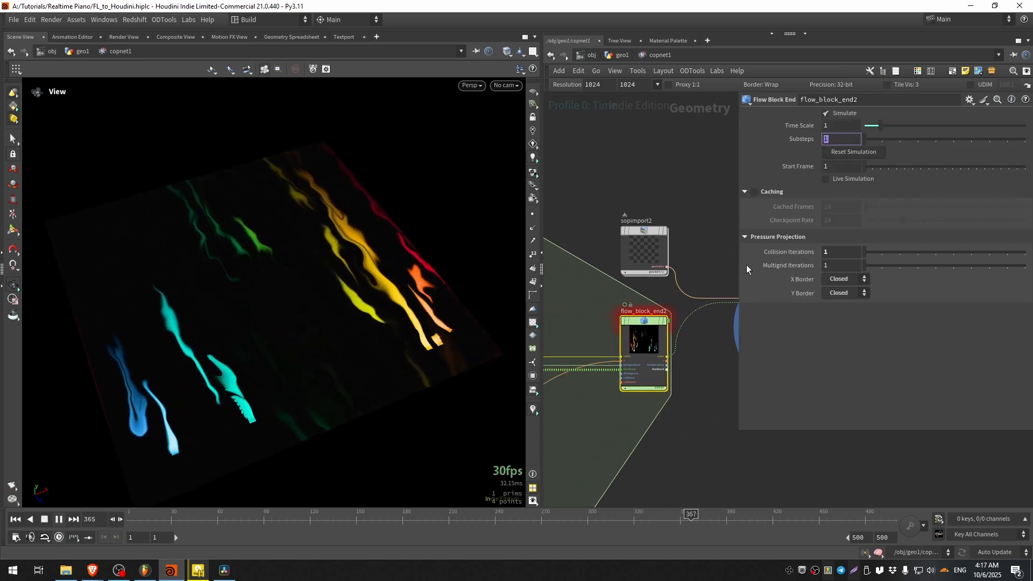
{"action": "key", "text": "Return"}
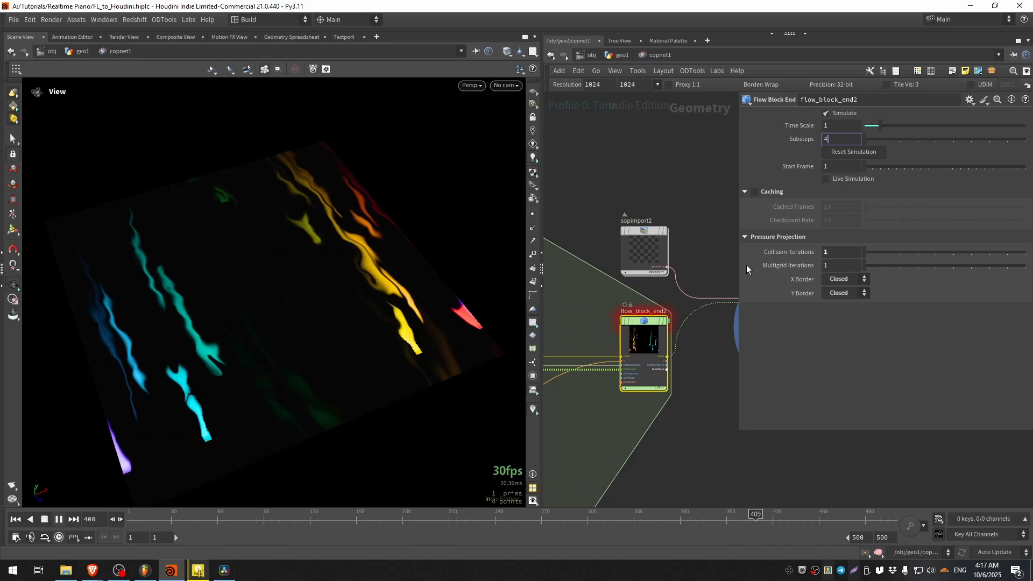
{"action": "left_click", "coordinate": [58, 523]}
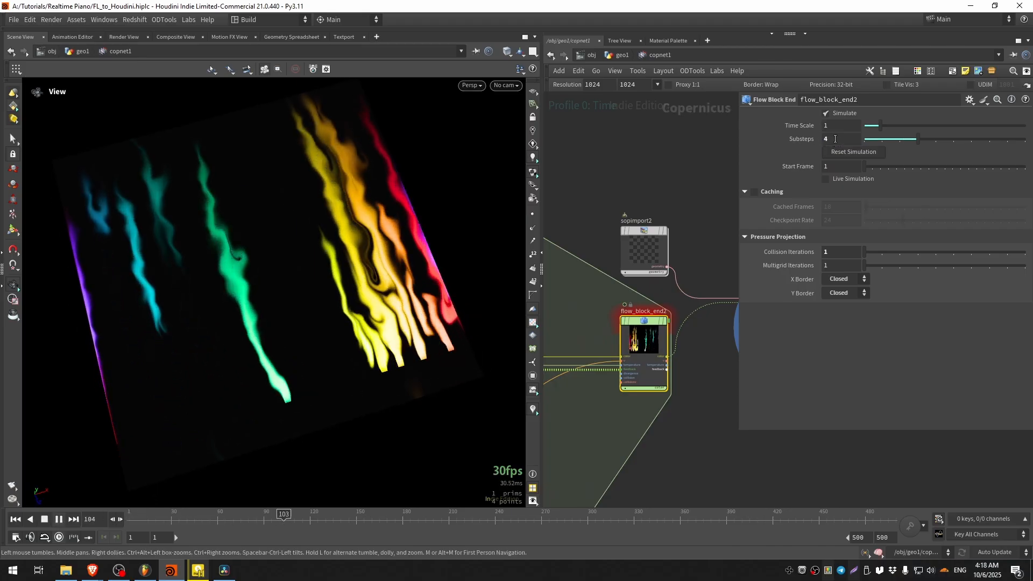
- Return to geo1 and inspect the coloured flow rising from the piano keys up close and from another angle
{"action": "left_click", "coordinate": [614, 55]}
{"action": "left_click_drag", "start_coordinate": [358, 340], "coordinate": [369, 305]}
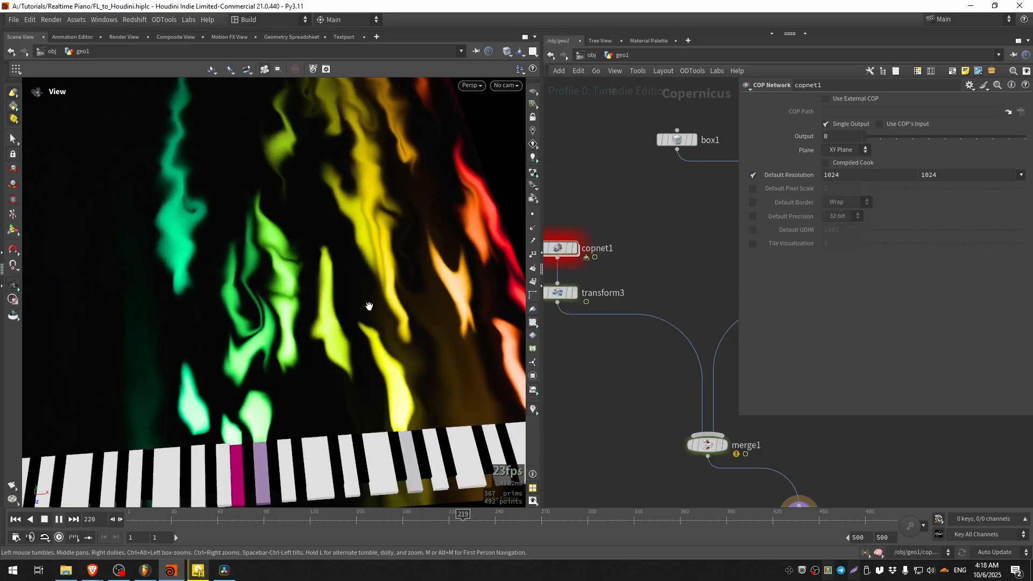
{"action": "right_click_drag", "start_coordinate": [369, 305], "coordinate": [380, 385]}
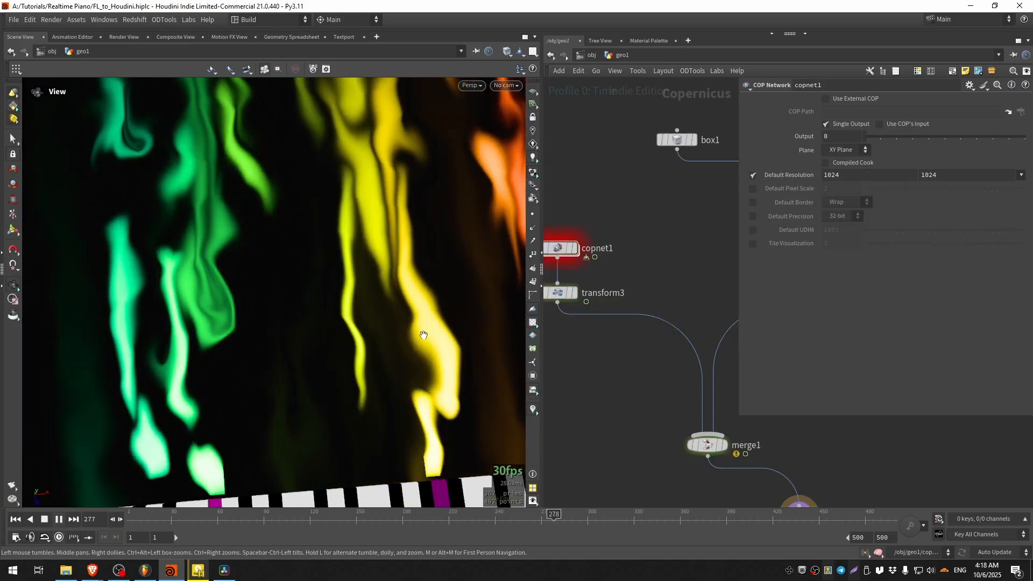
{"action": "right_click_drag", "start_coordinate": [454, 390], "coordinate": [403, 319]}
{"action": "left_click_drag", "start_coordinate": [403, 320], "coordinate": [194, 349]}
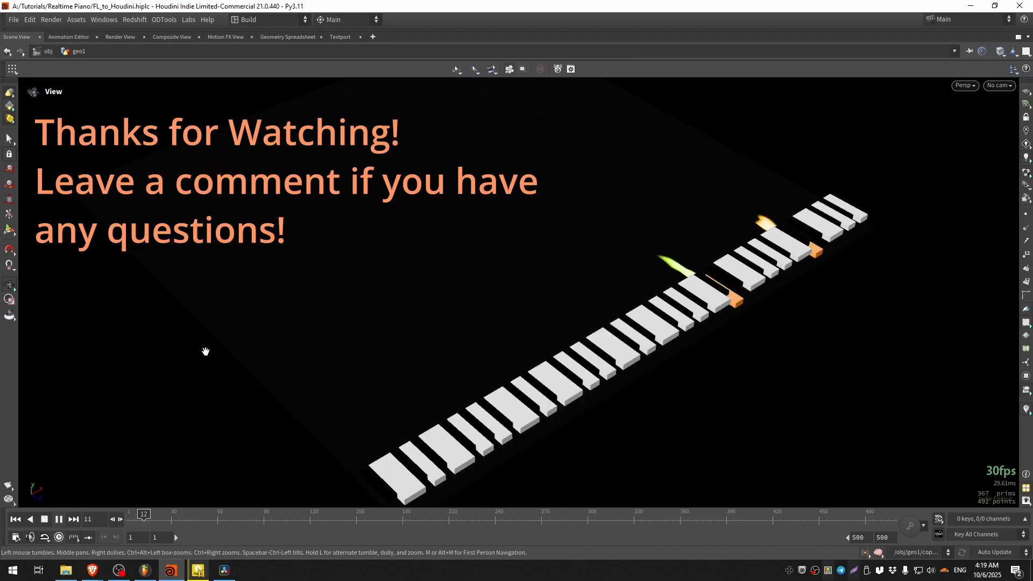